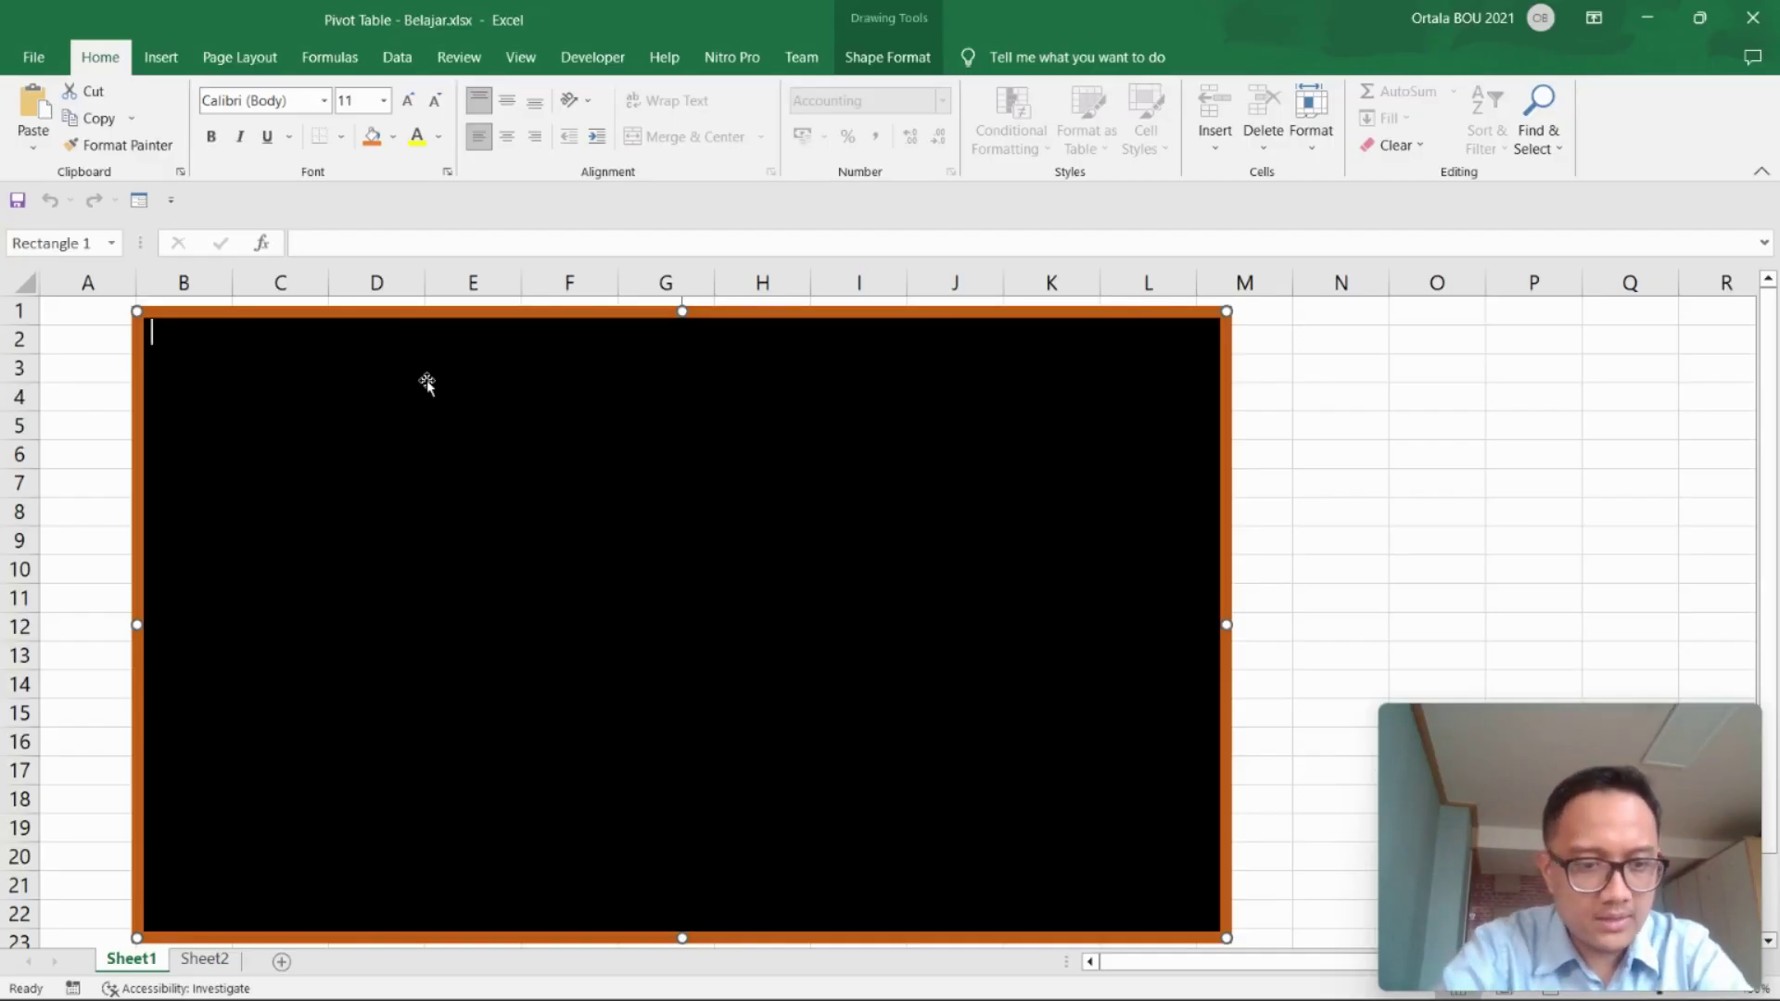
- Type the title PIVOT TABLE DAN PIVOT CHART and line 1 defining PIVOT TABLE
{"action": "type", "text": "Pl"}
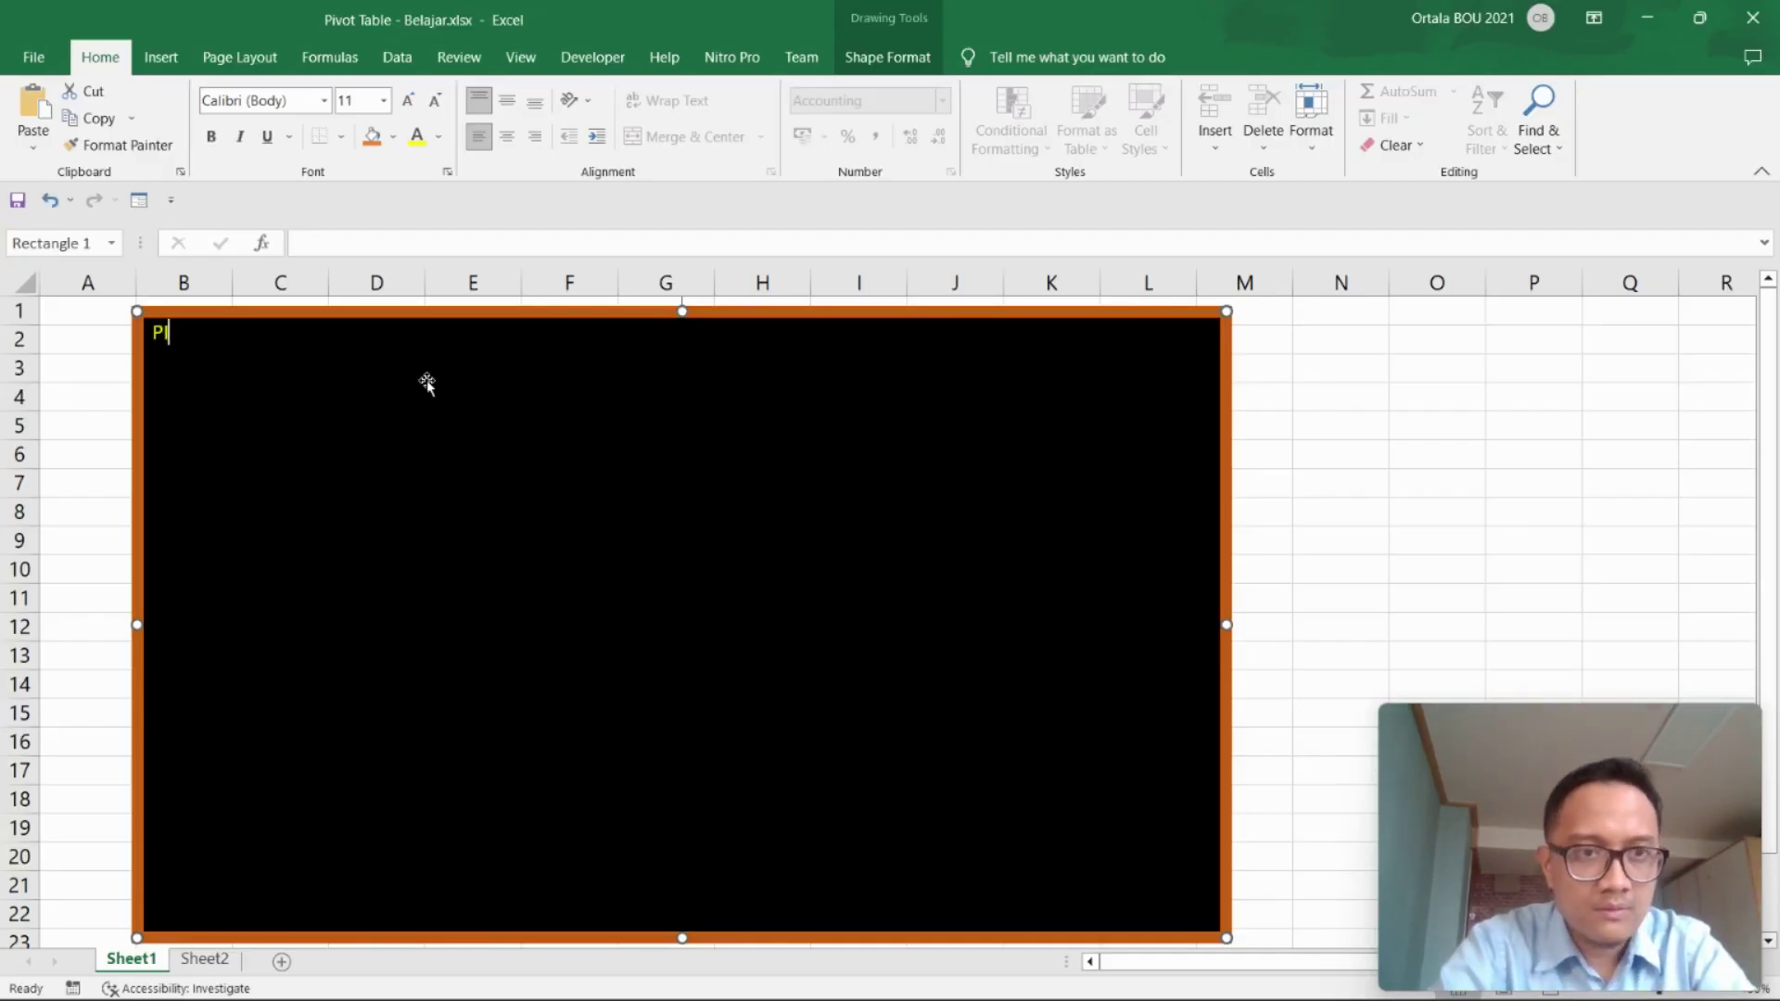
{"action": "type", "text": "VOT TABLE D"}
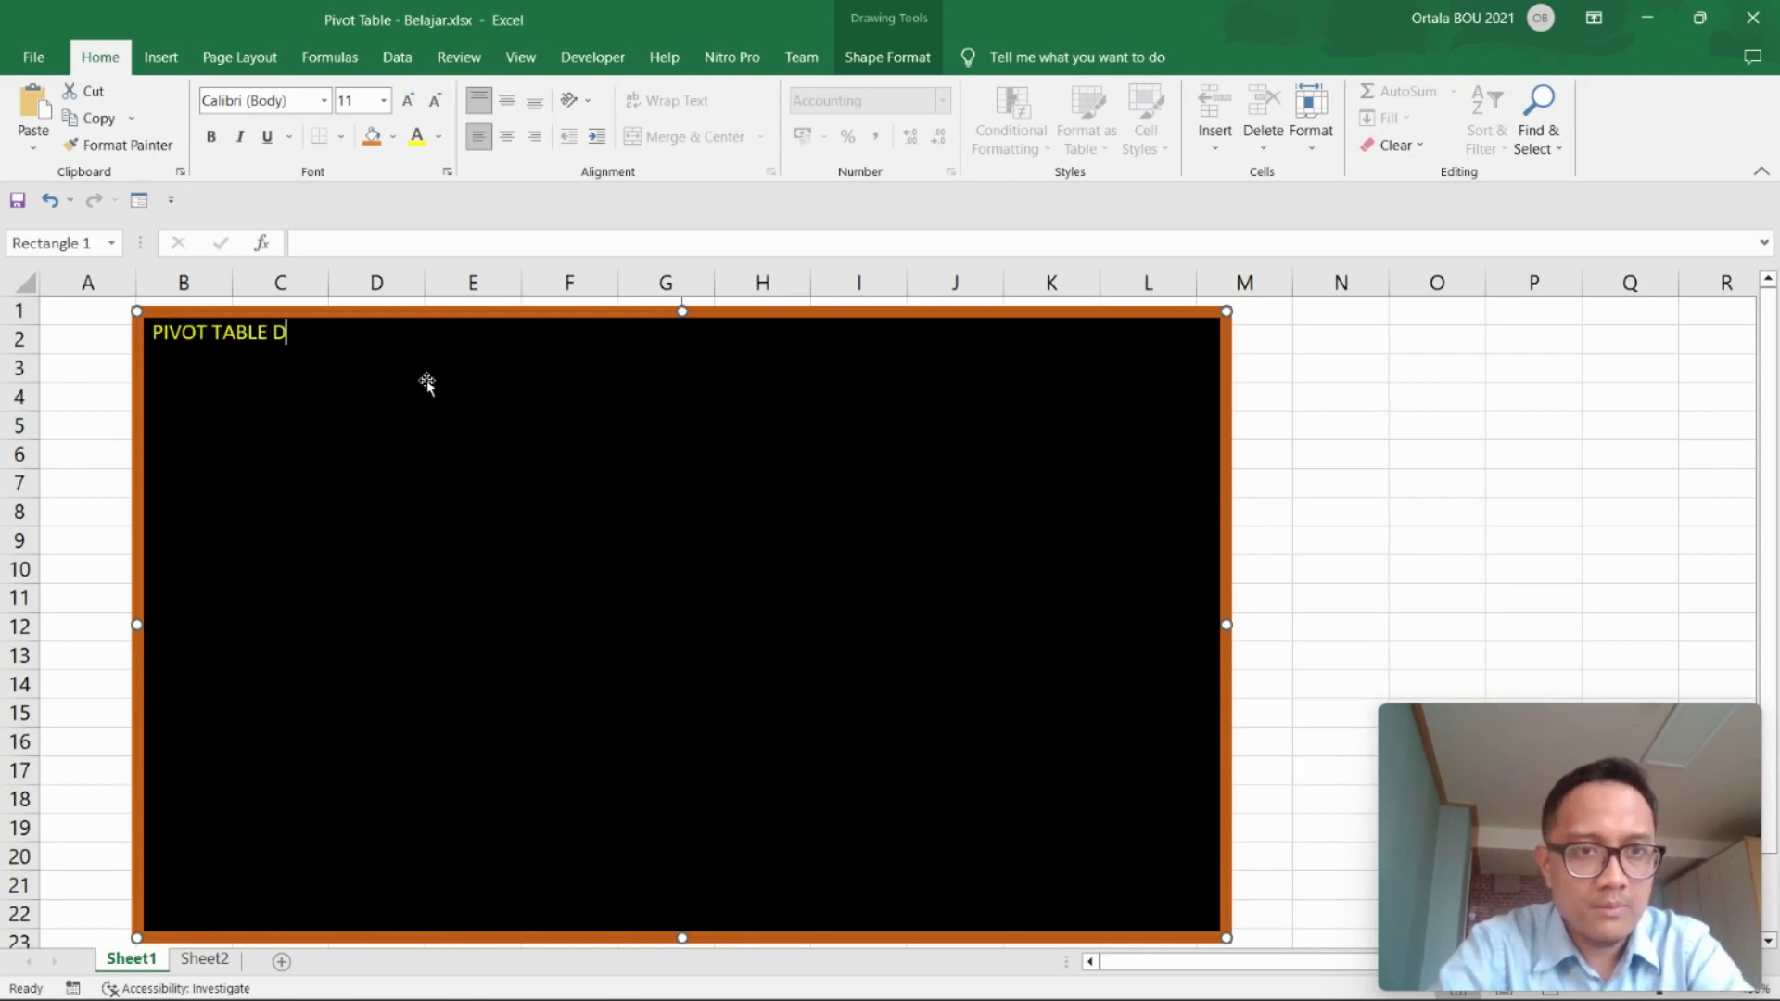
{"action": "type", "text": "AN PIVOT CH"}
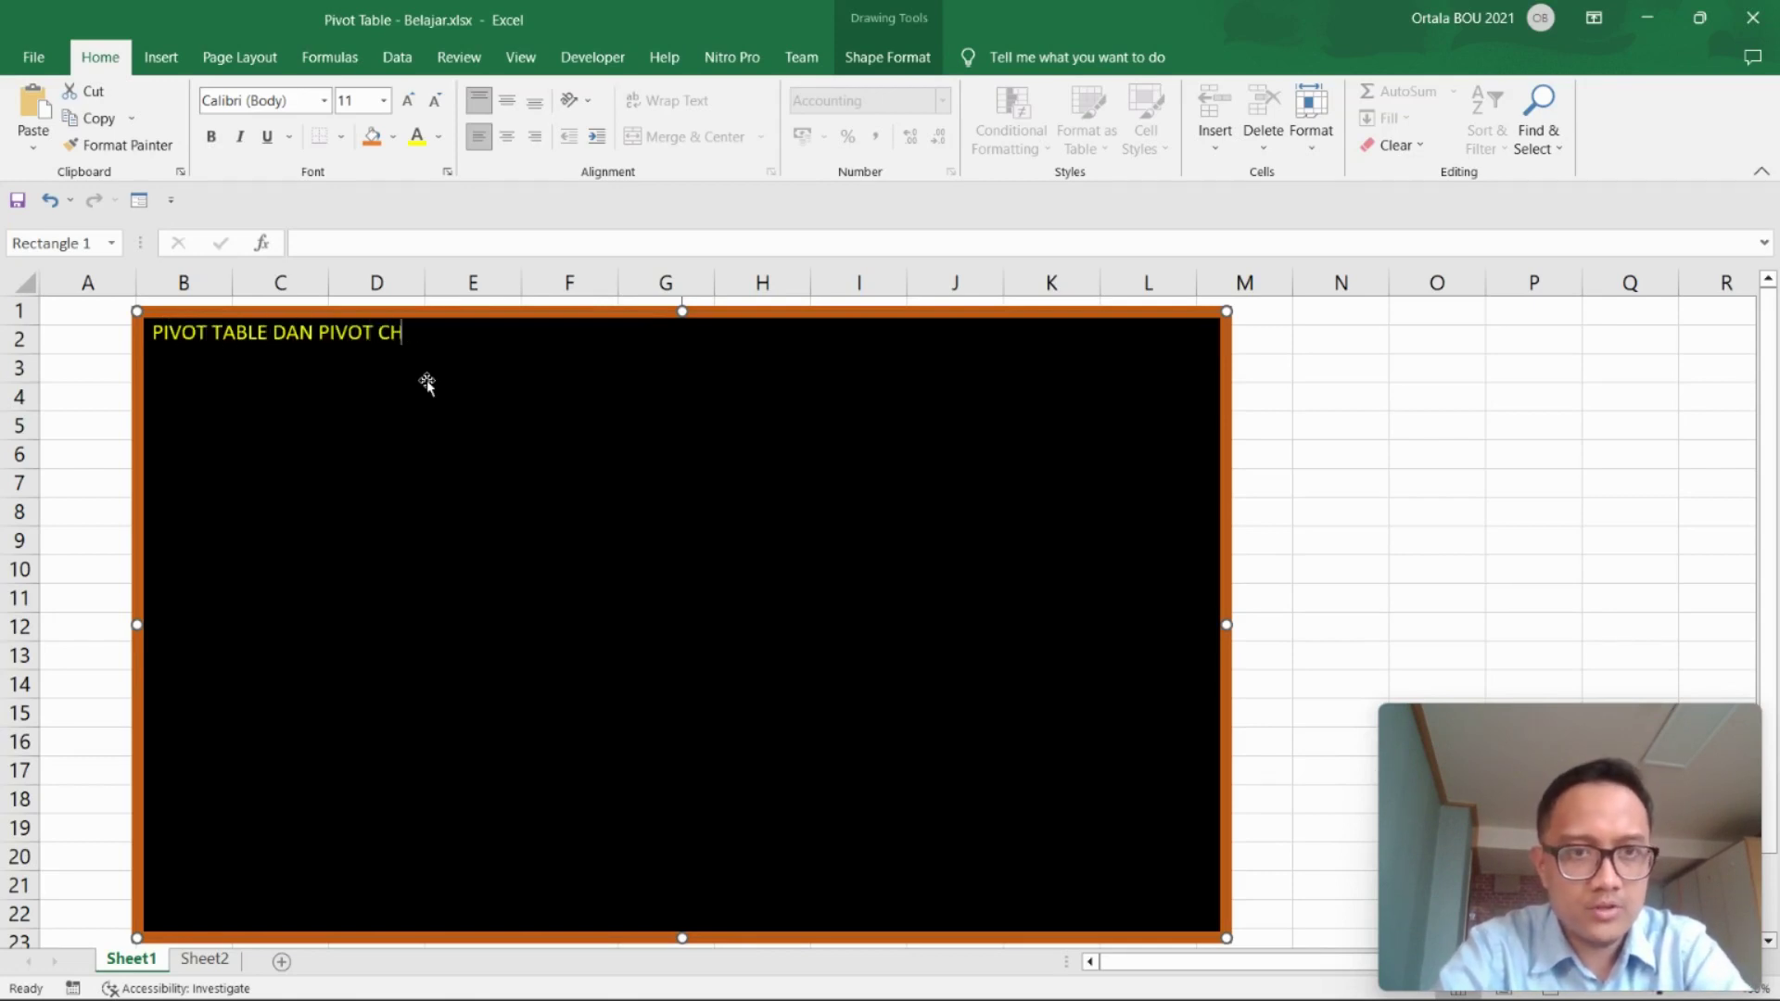
{"action": "type", "text": "ART"}
{"action": "key", "text": "Return"}
{"action": "type", "text": "1."}
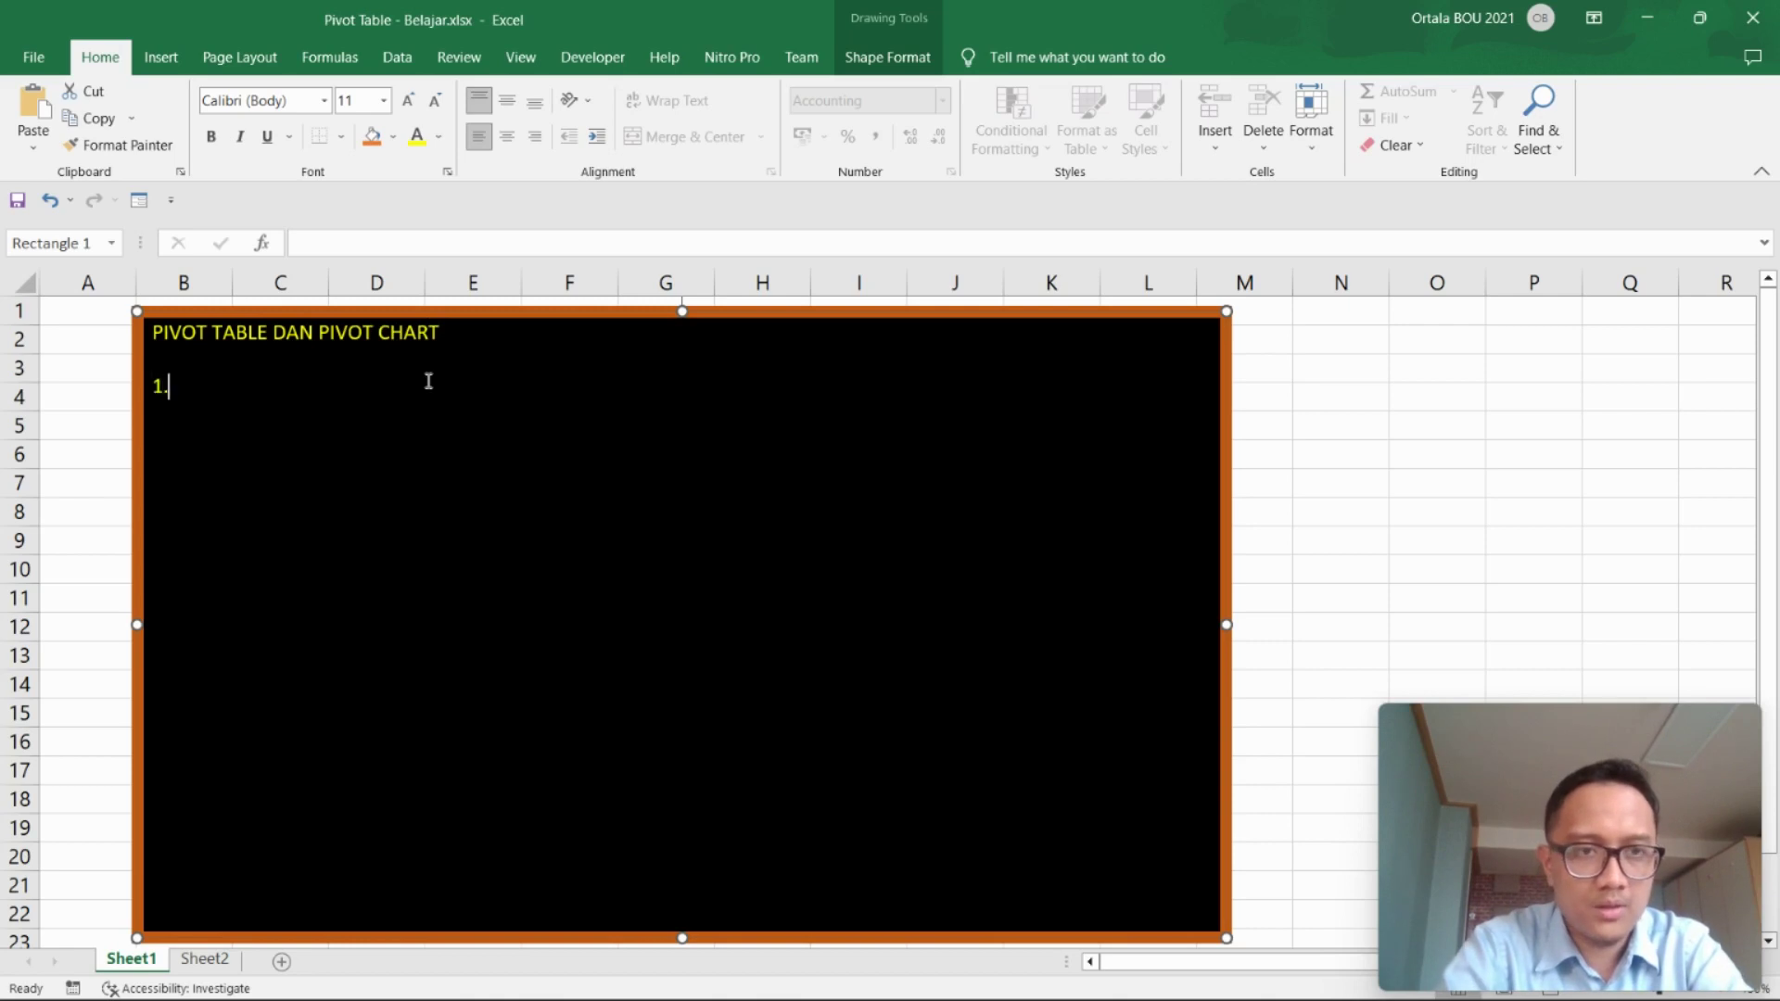
{"action": "type", "text": " PIVOT TABLE --> VIS"}
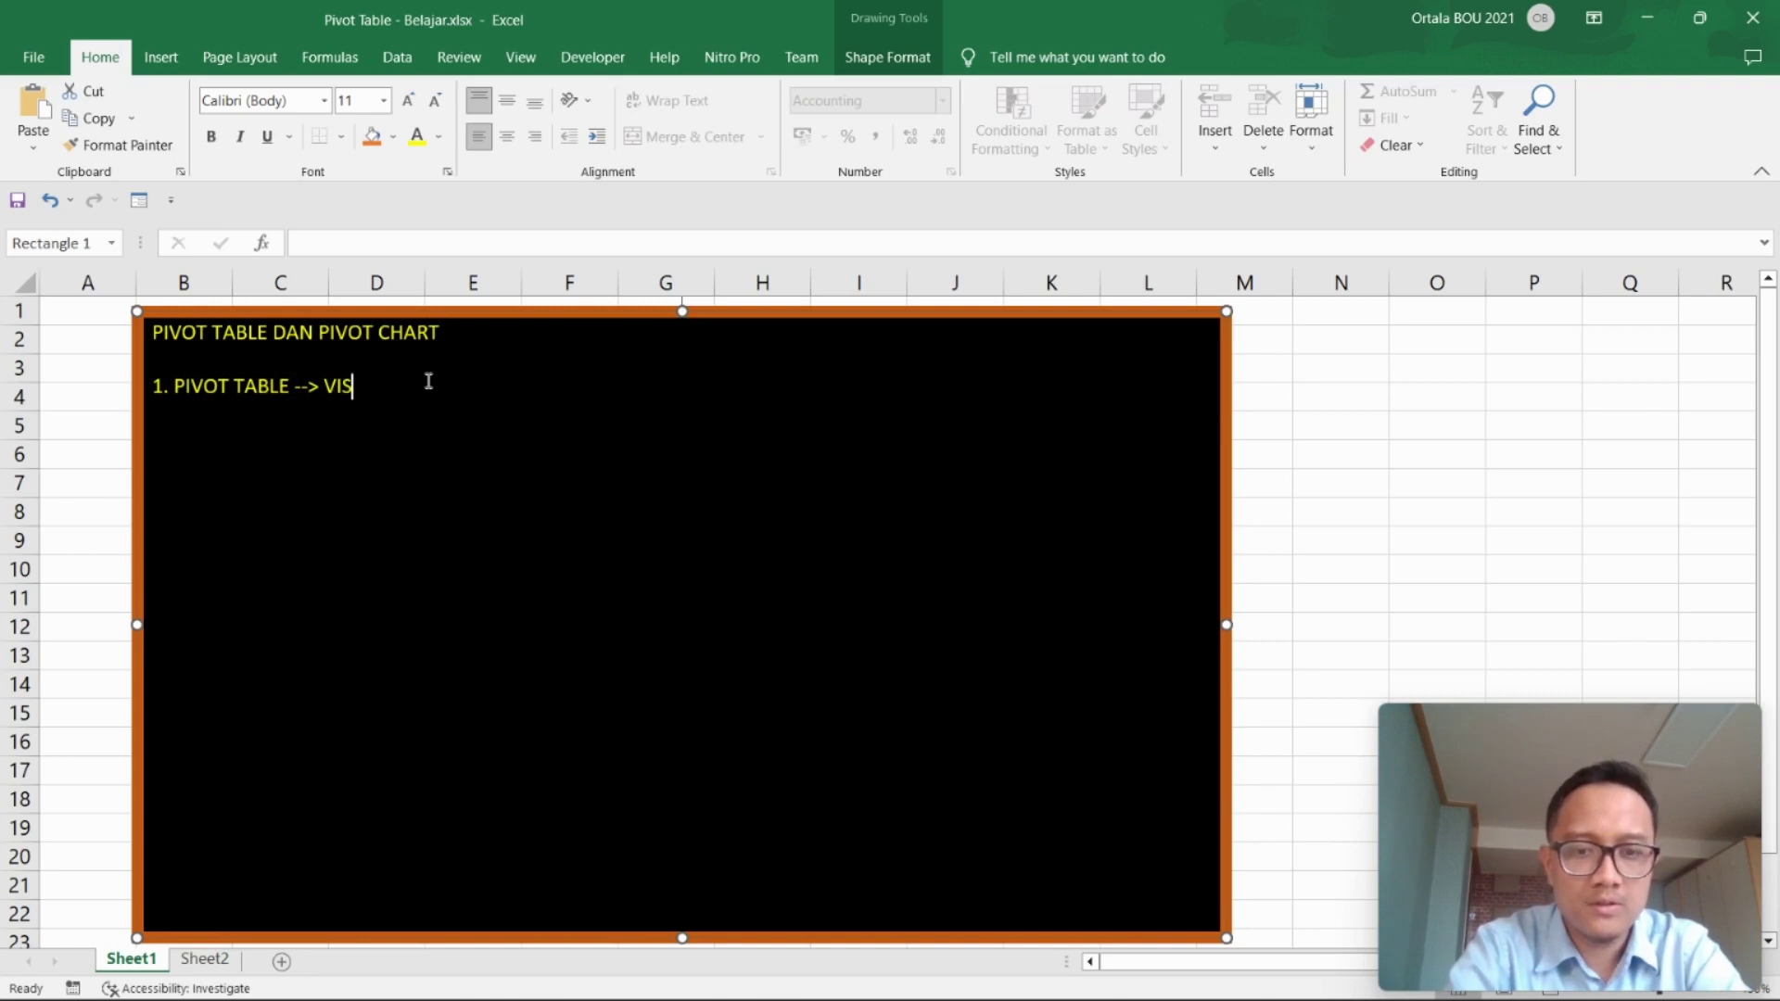
{"action": "type", "text": "UALISAS"}
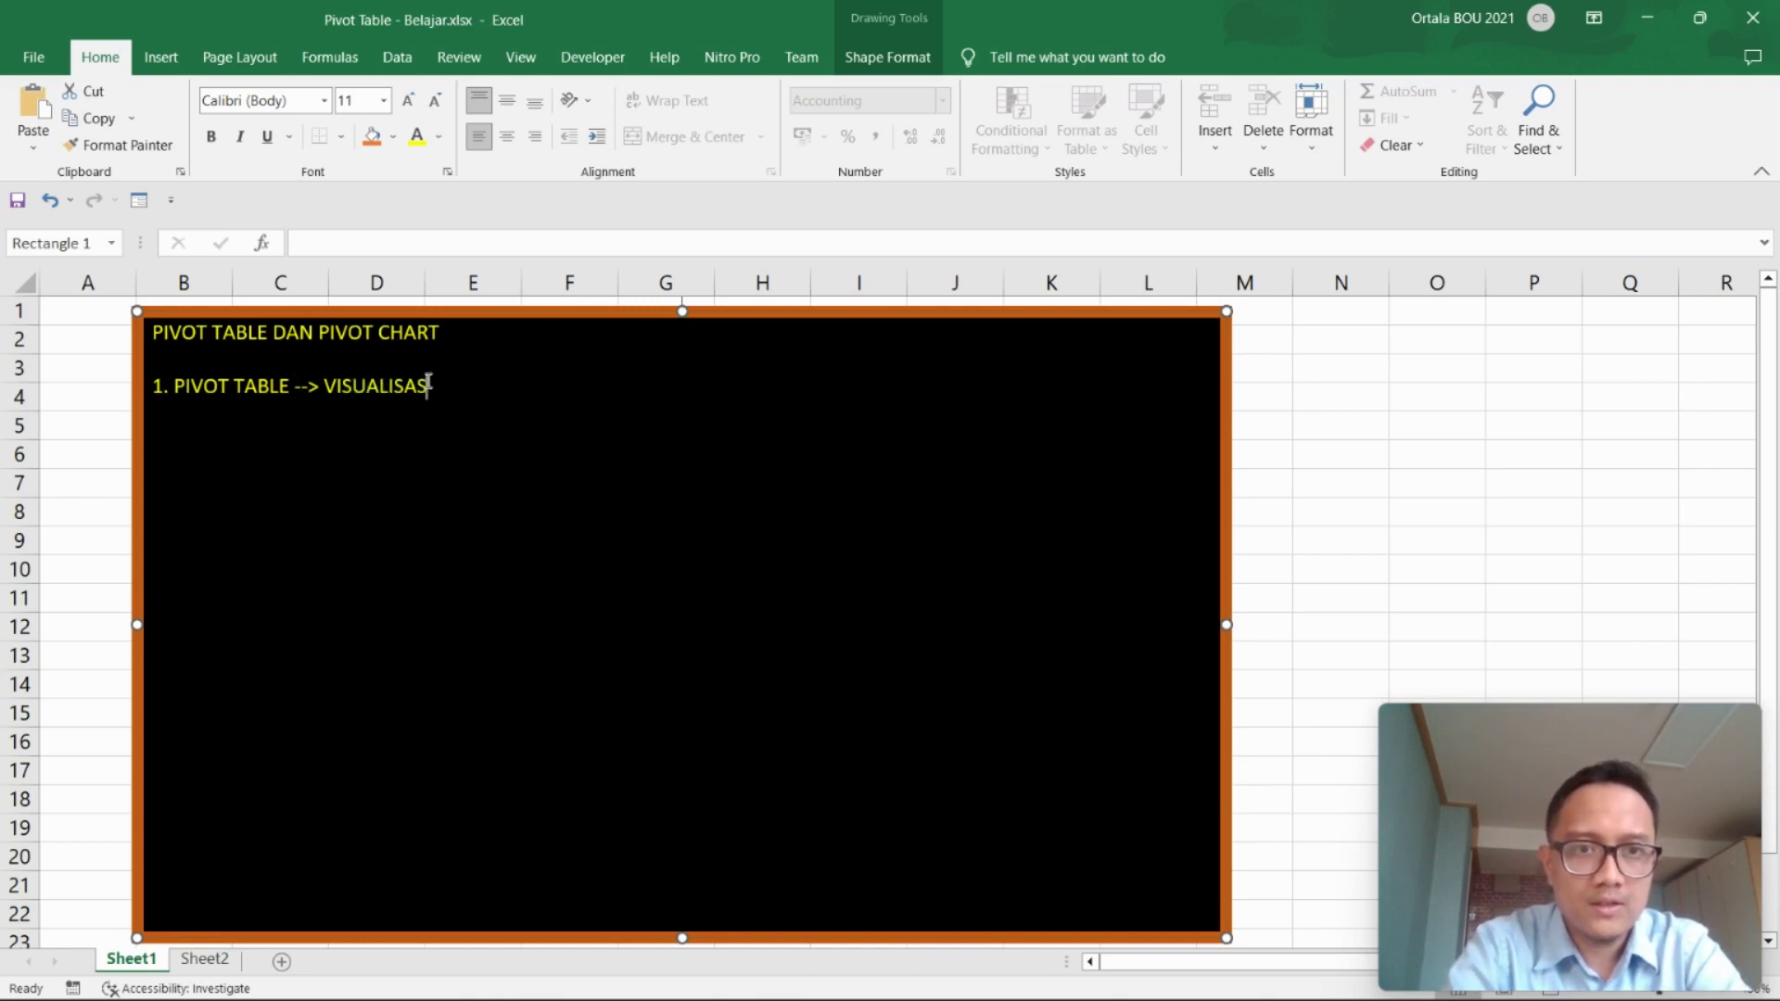
{"action": "type", "text": "IKAN DATA DALAM BE"}
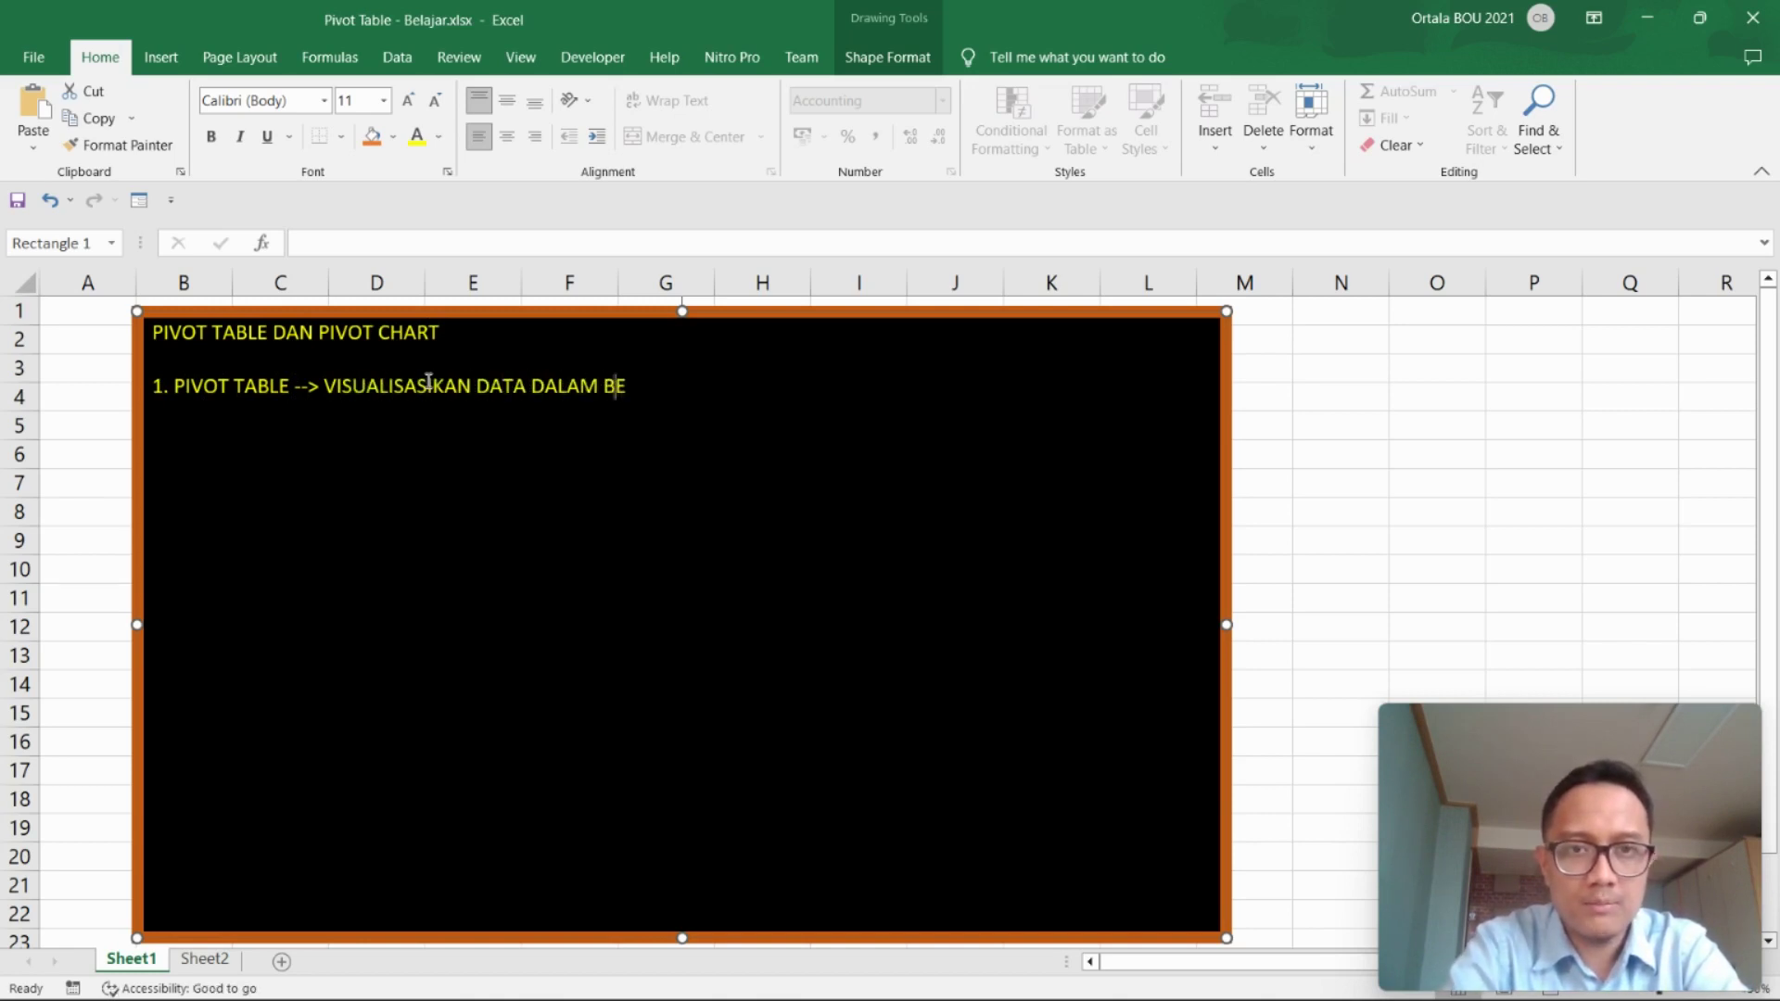
{"action": "type", "text": "NTUK"}
{"action": "key", "text": "BackSpace"}
{"action": "type", "text": "TABEL"}
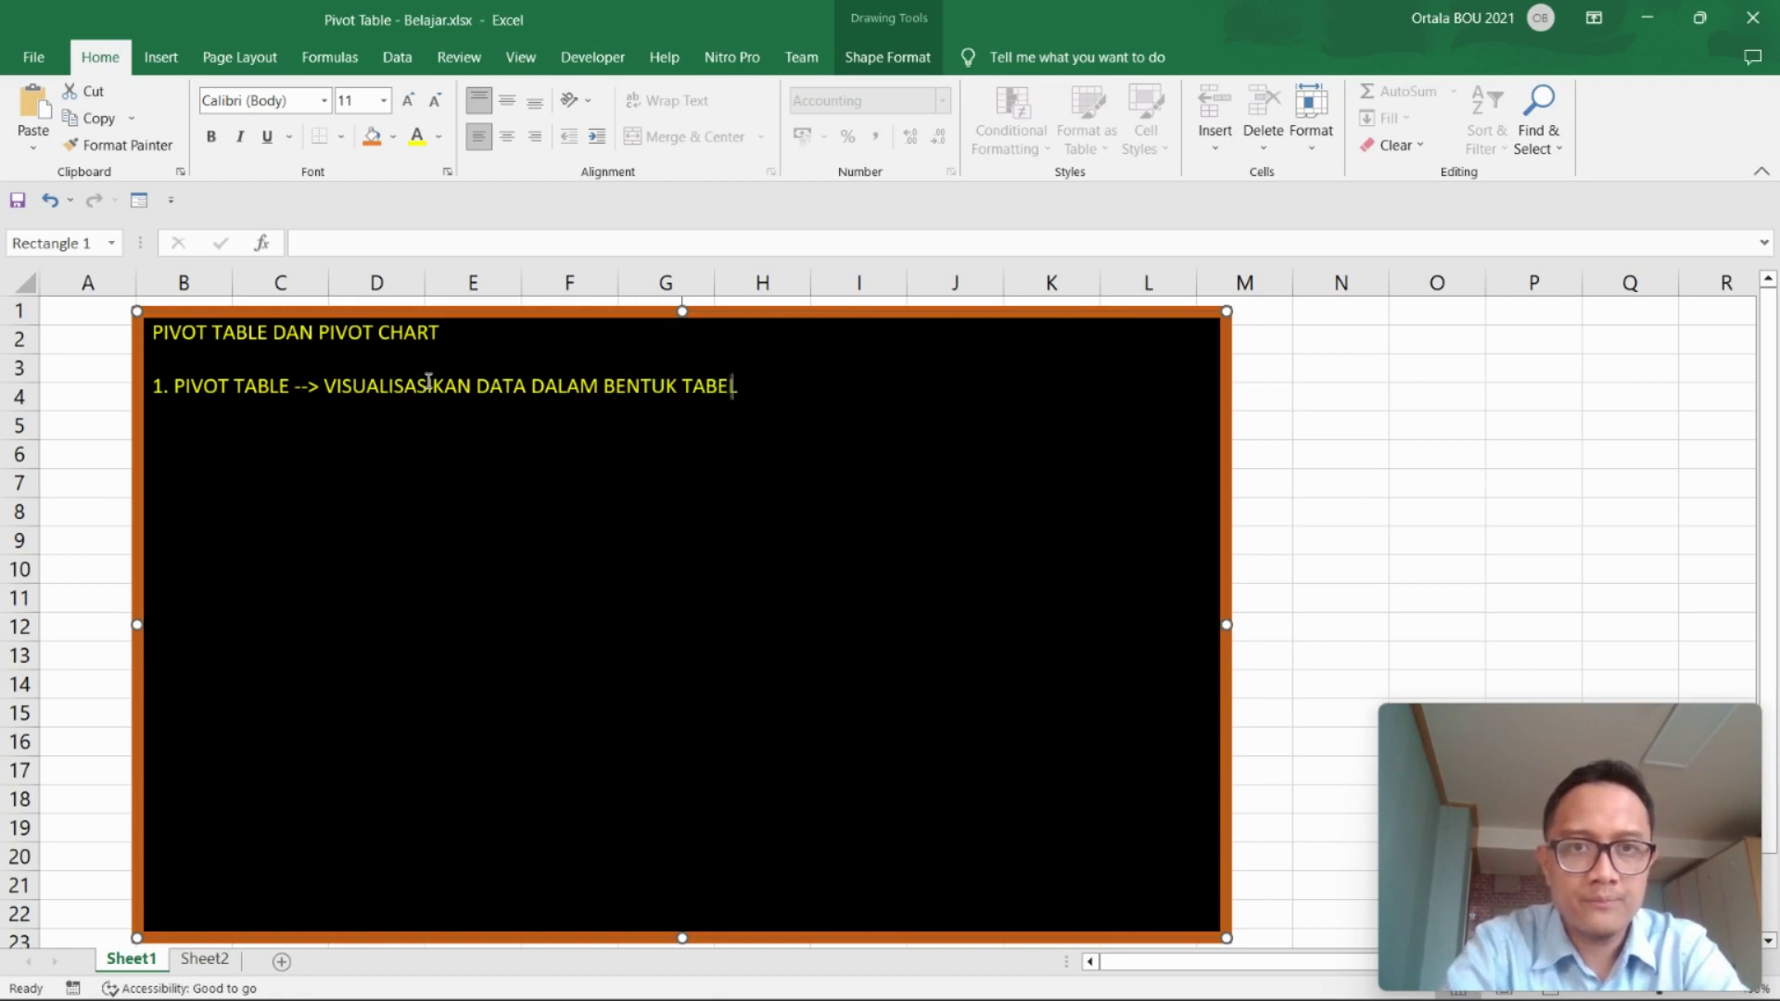
{"action": "type", "text": " DINAMIS, TANPA MENGUBAH "}
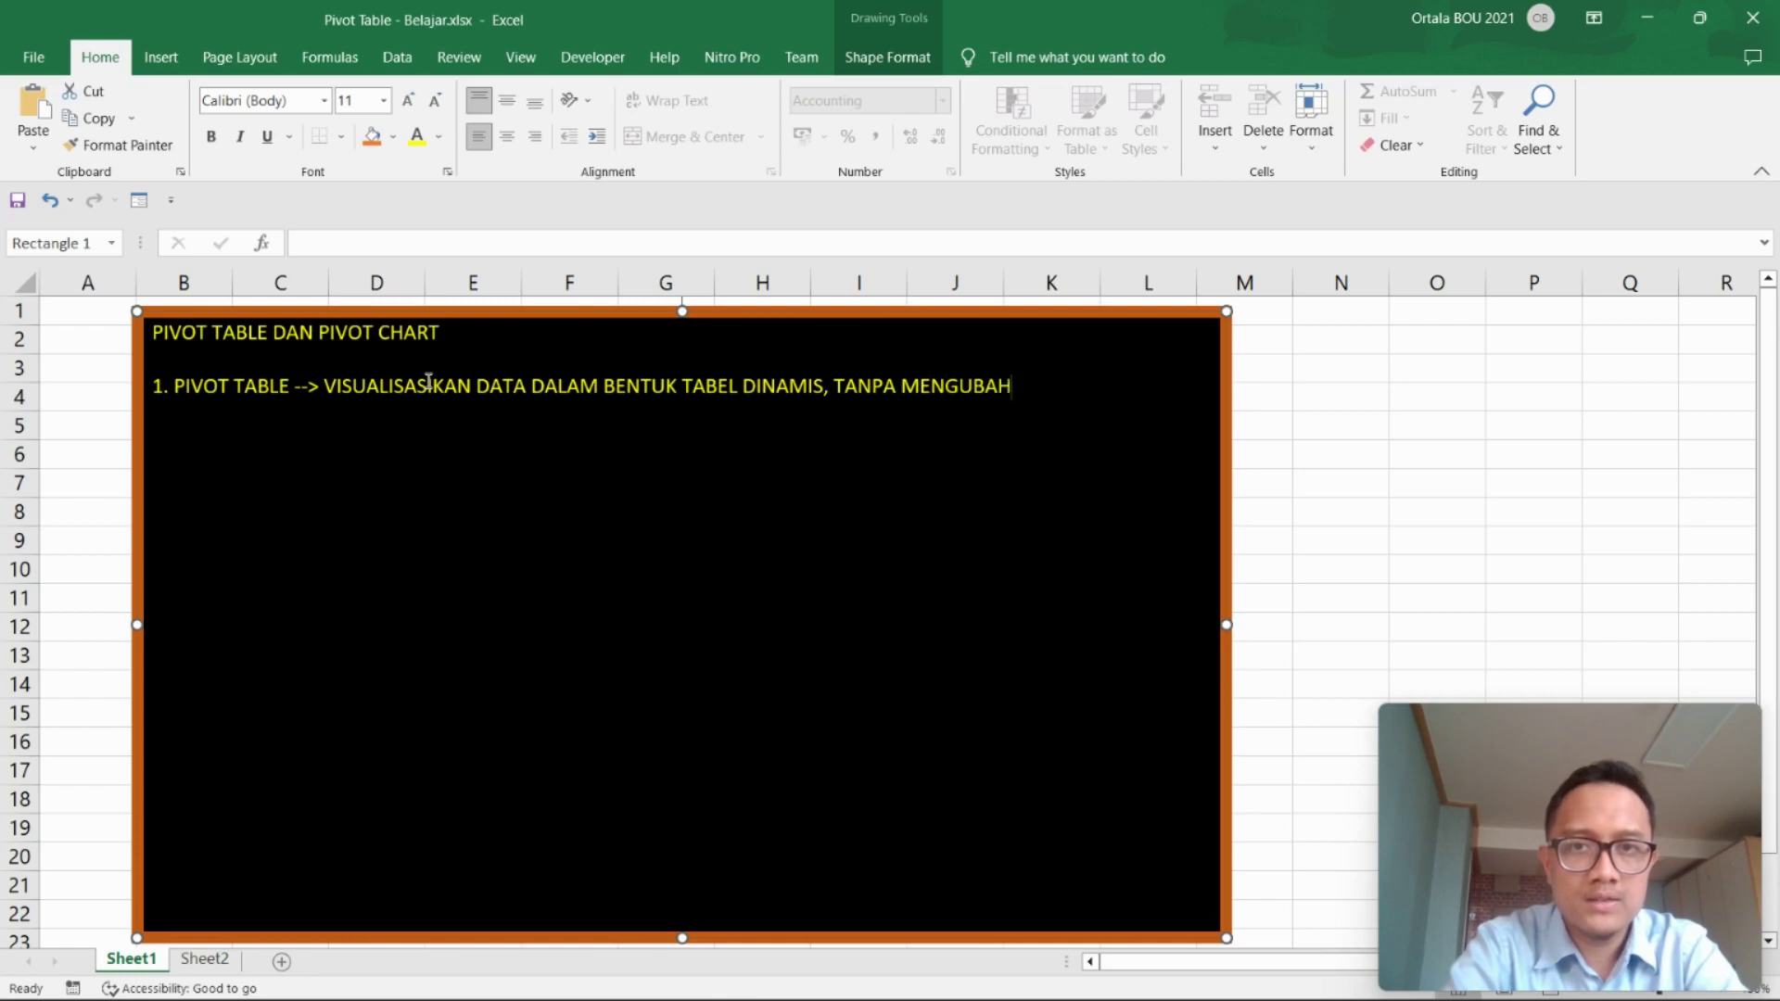
{"action": "type", "text": "TABEL SUMBERNYA"}
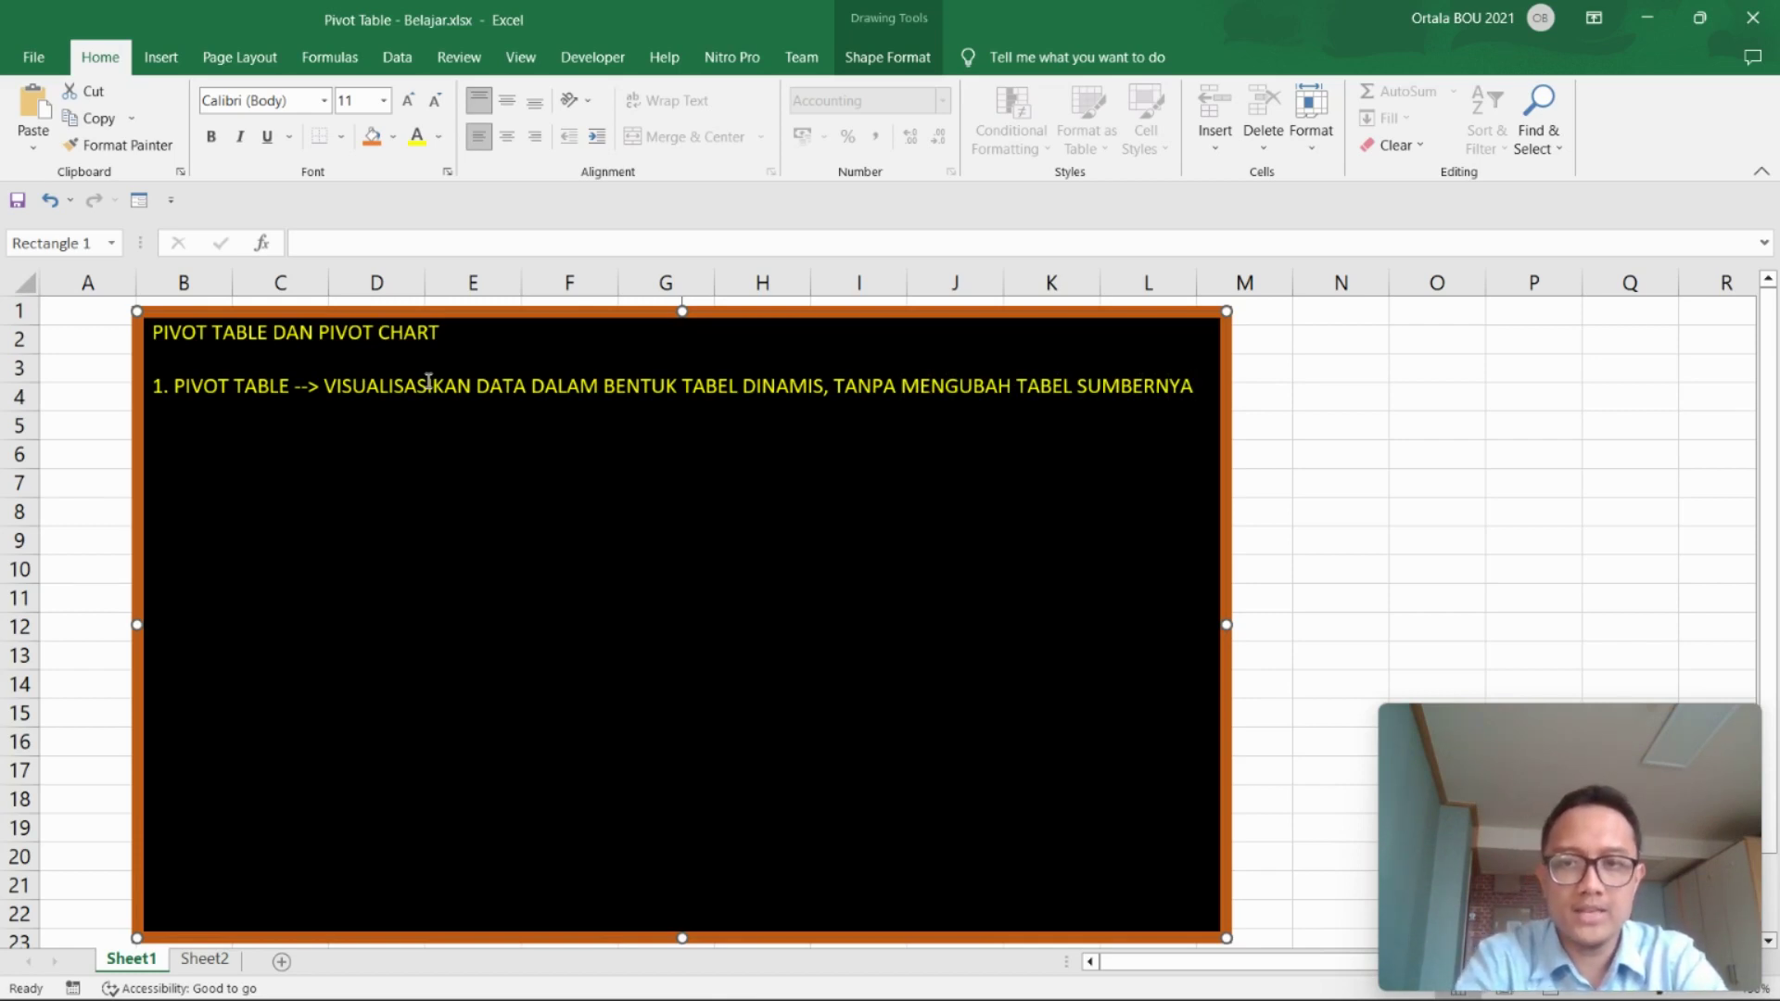
- Add line 2, '2. PIVOT CHART -->', followed by line 1's copied description
{"action": "key", "text": "Return"}
{"action": "type", "text": ". "}
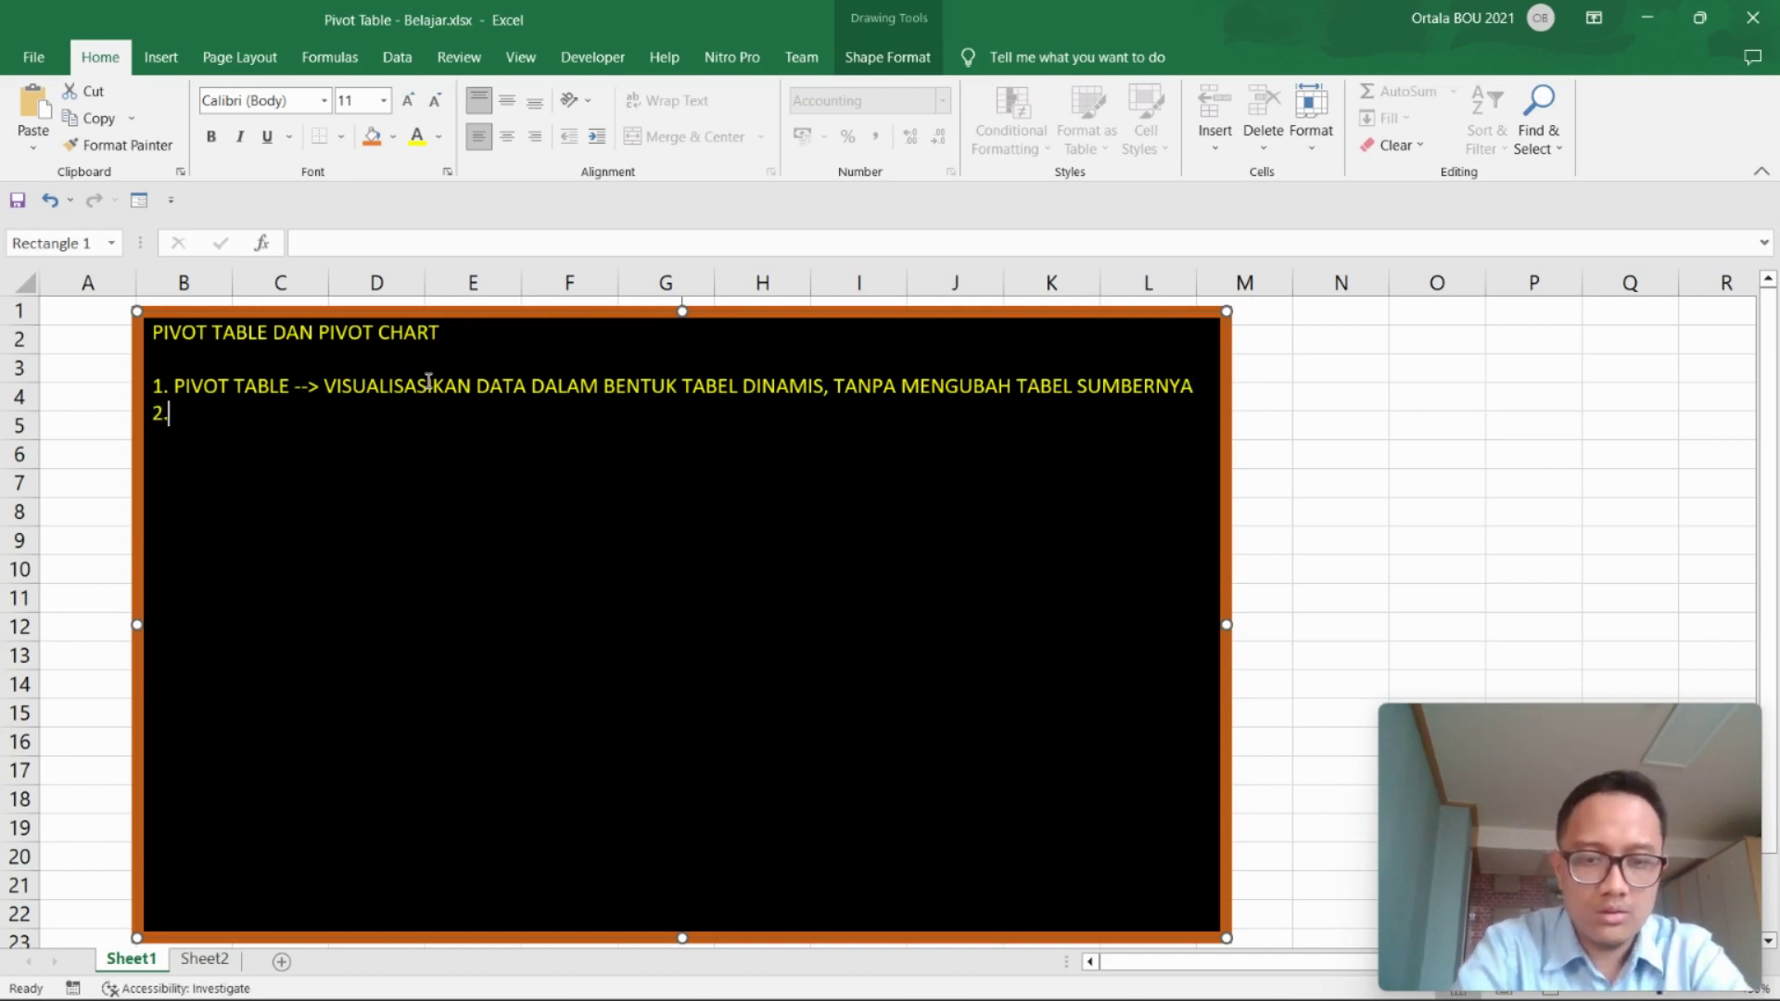
{"action": "type", "text": "PIVOT"}
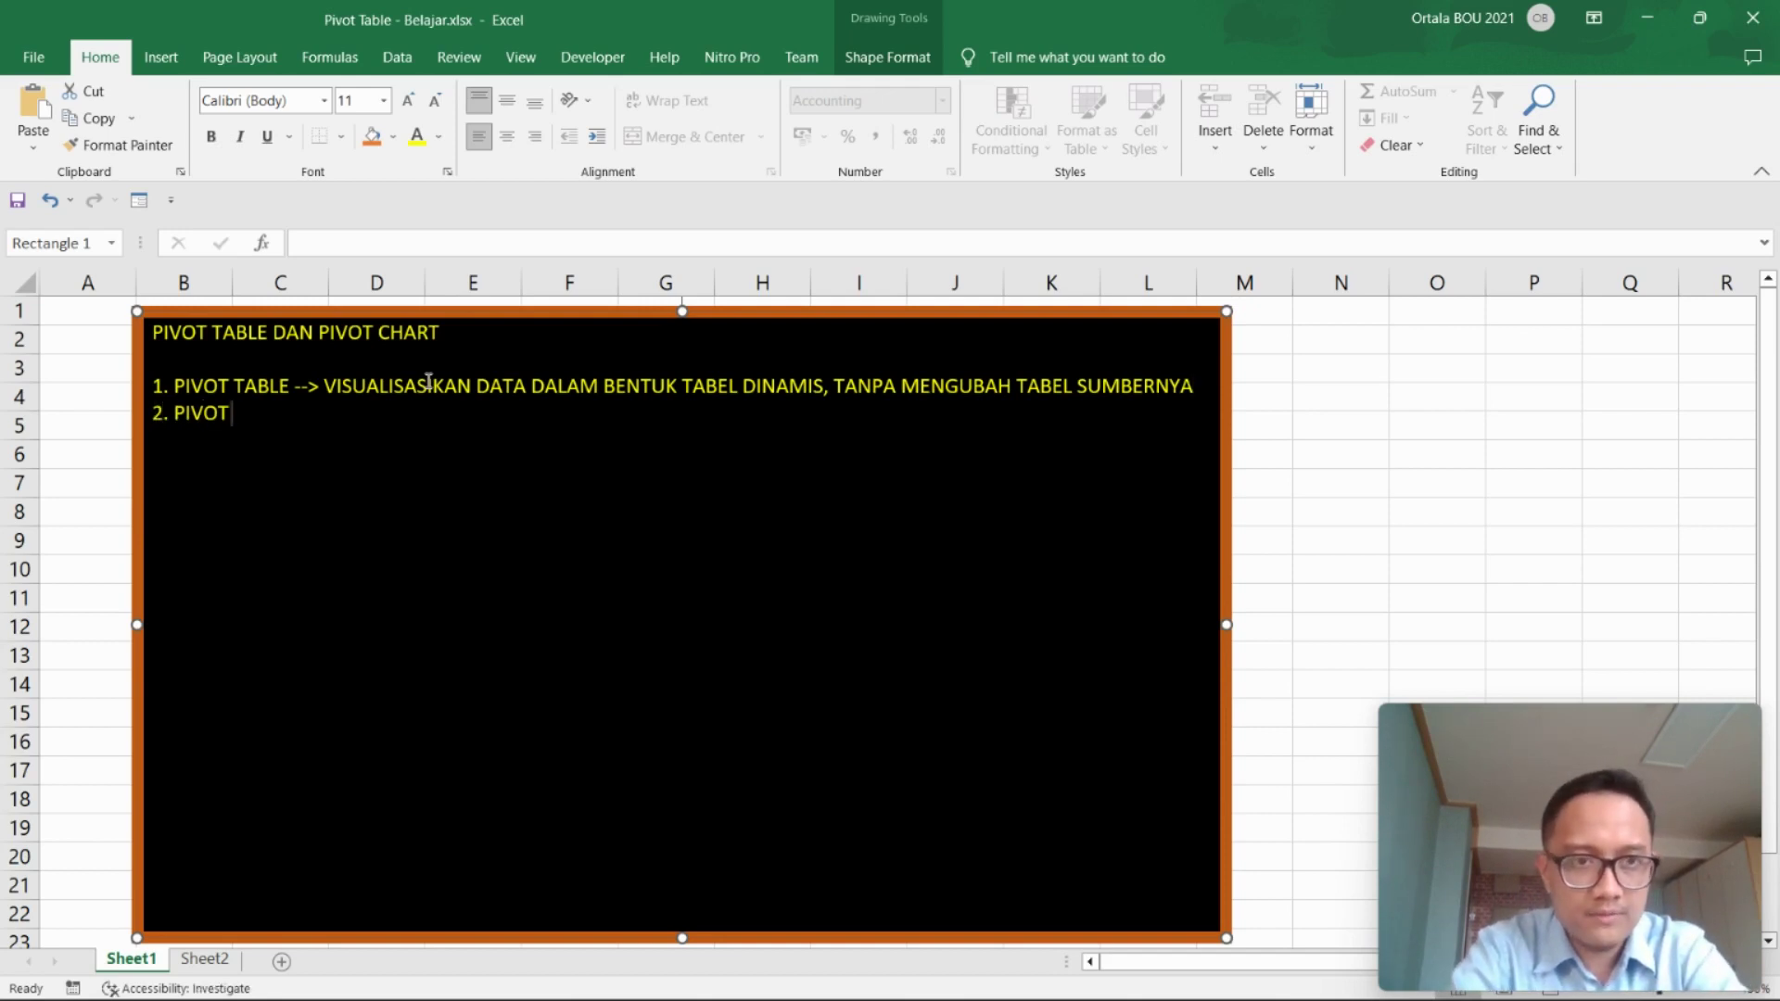
{"action": "type", "text": " CHART -->"}
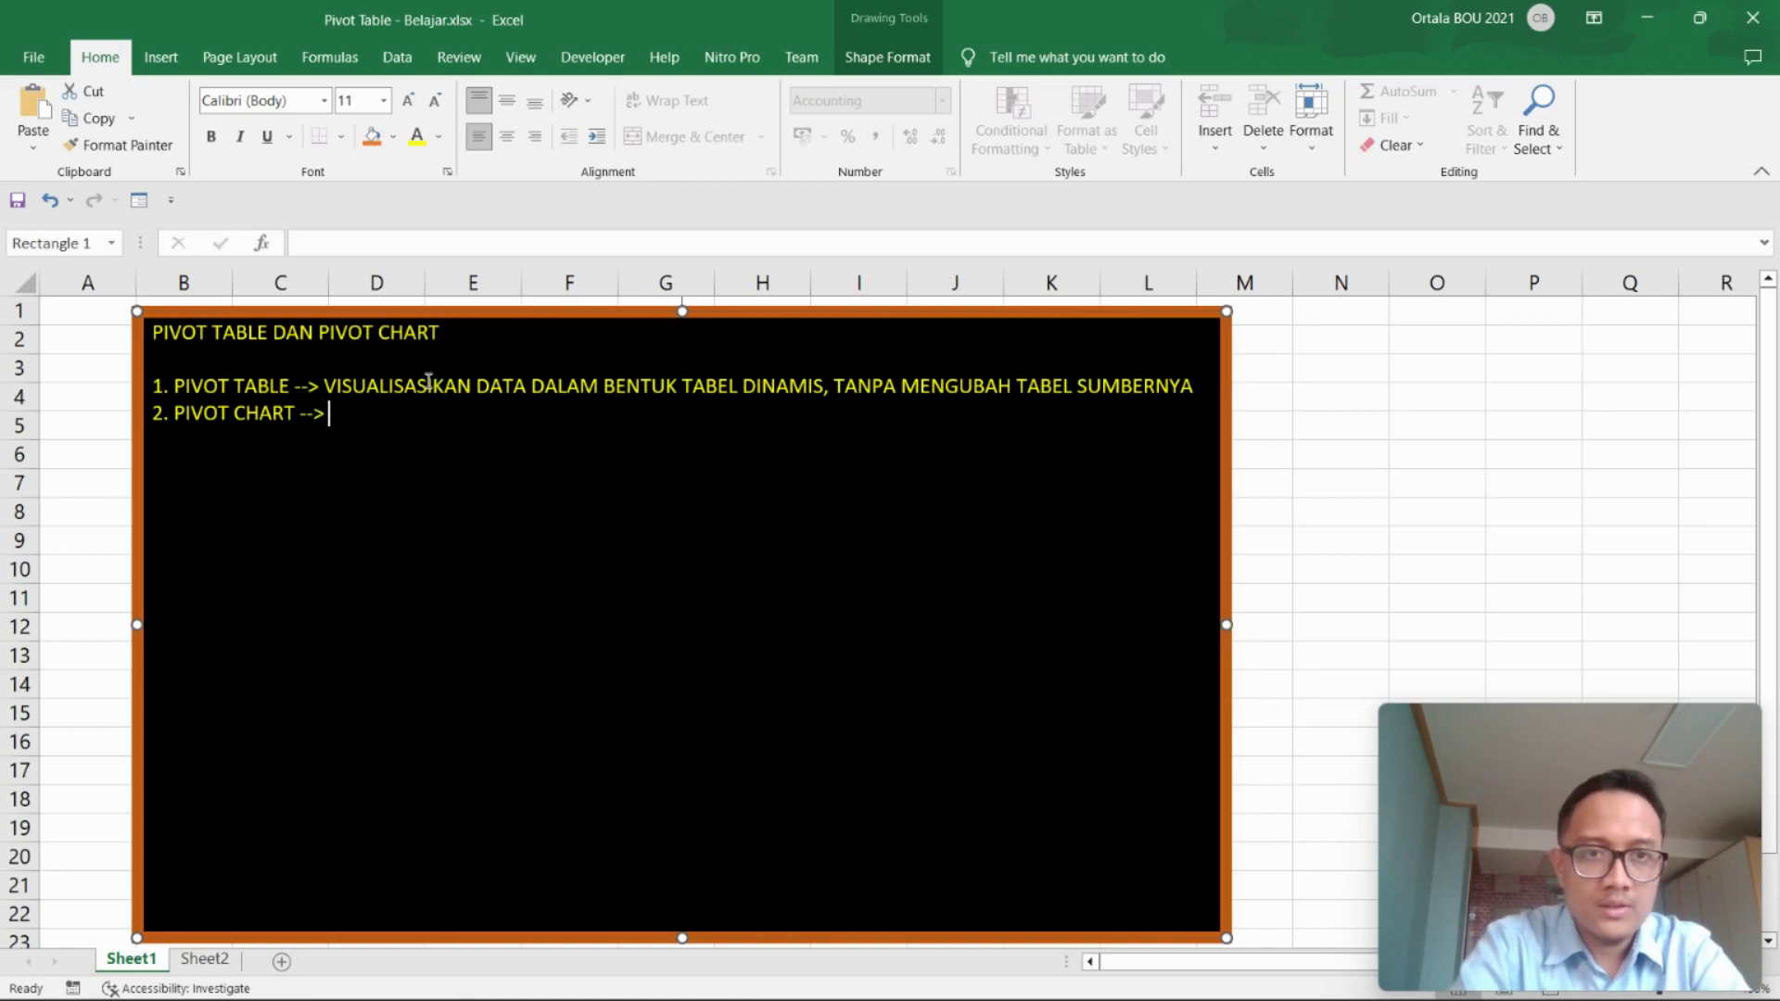
{"action": "left_click_drag", "start_coordinate": [327, 380], "coordinate": [1197, 389]}
{"action": "key", "text": "ctrl+c"}
{"action": "left_click", "coordinate": [397, 419]}
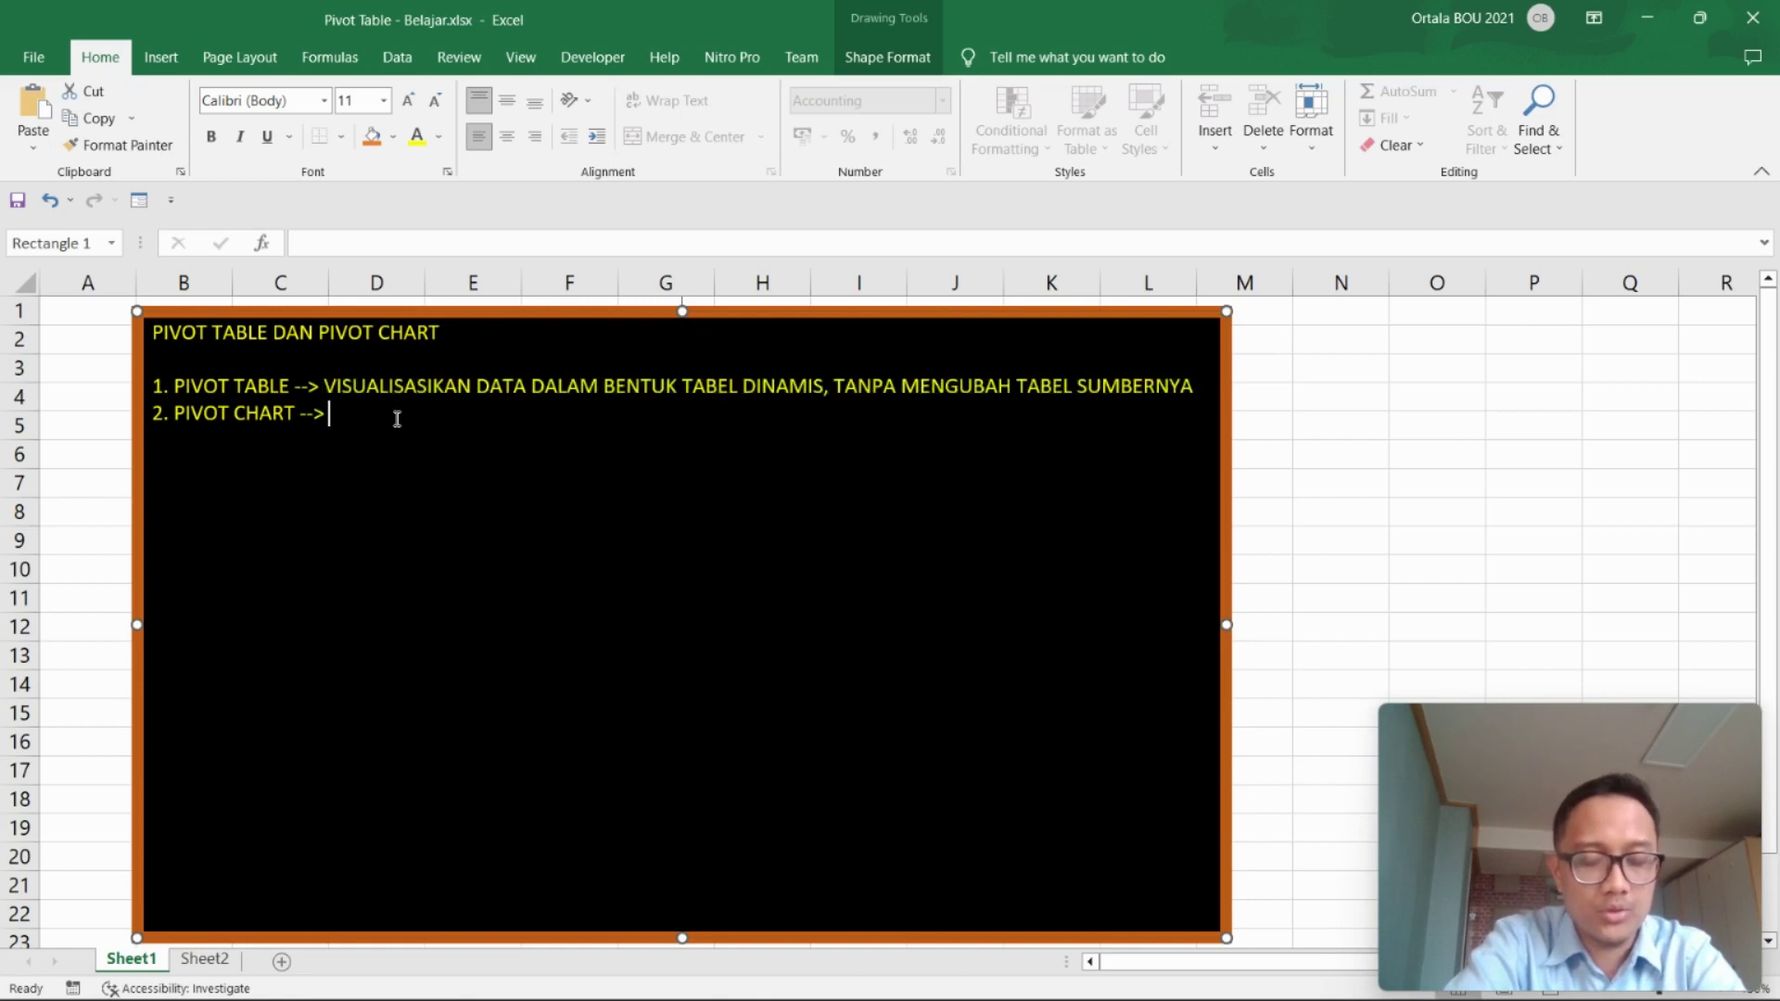
{"action": "key", "text": "ctrl+v"}
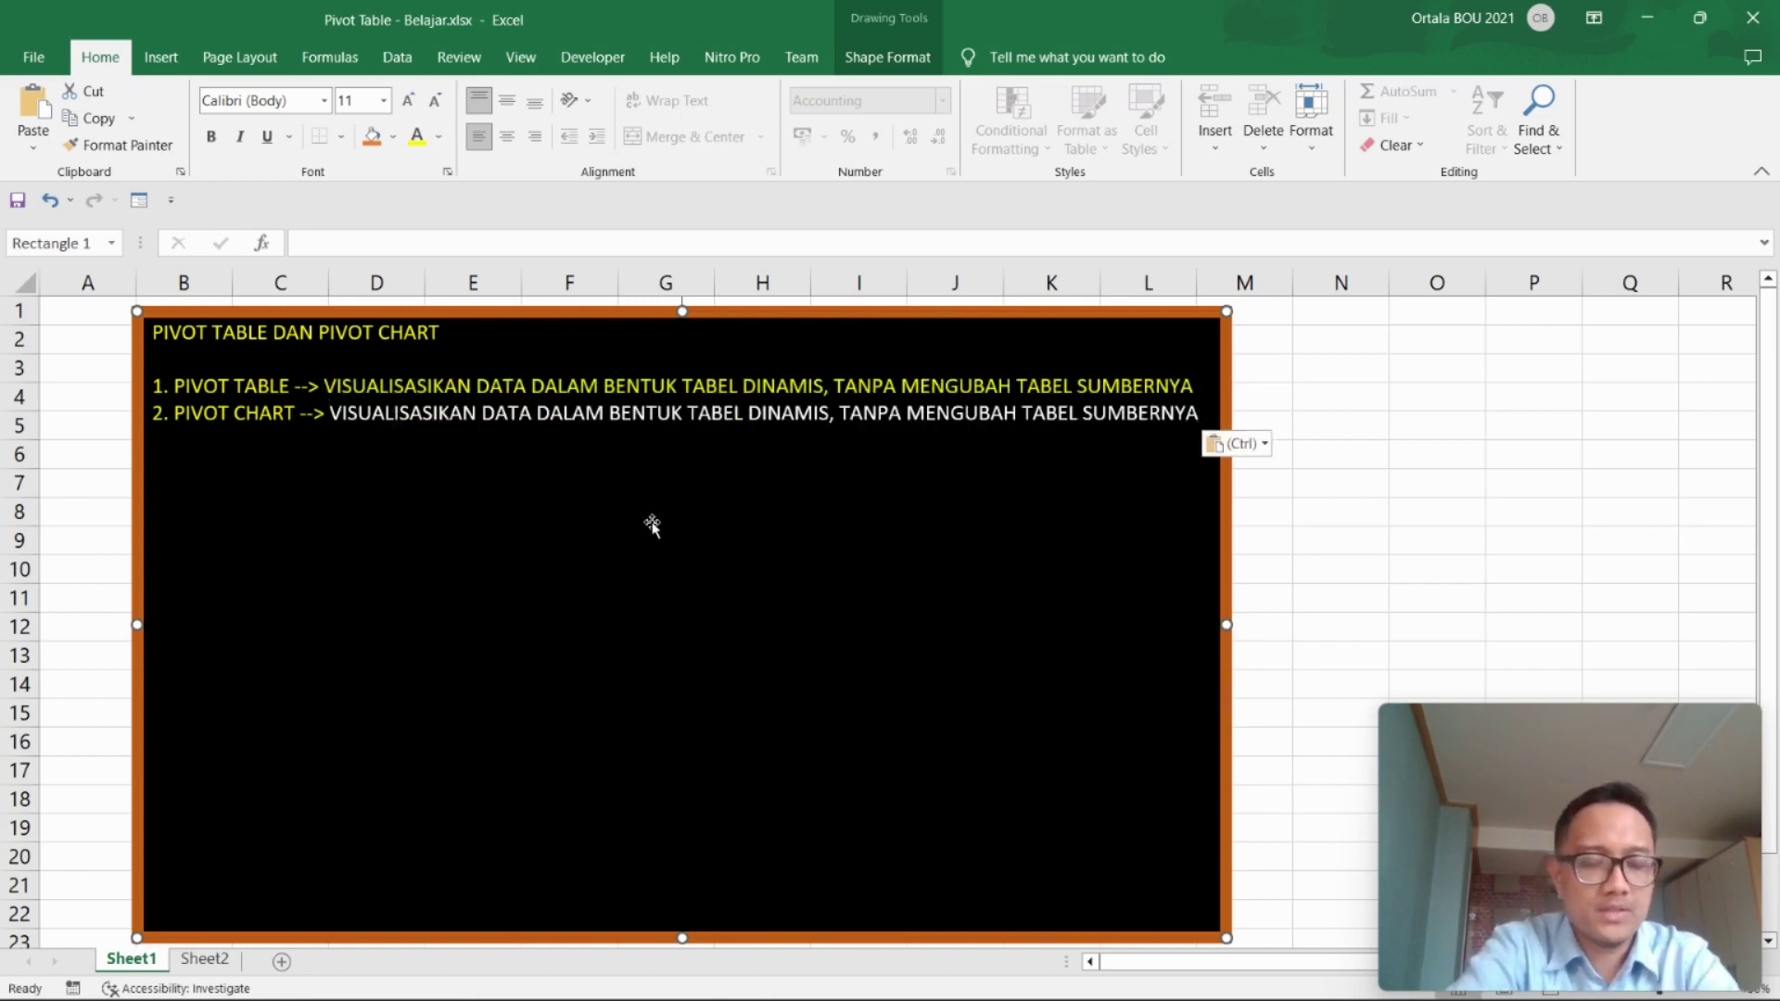
- Switch to Sheet2 and review the branch table, starting at Ayam Geprek 1
{"action": "left_click", "coordinate": [206, 961]}
{"action": "left_click", "coordinate": [1013, 649]}
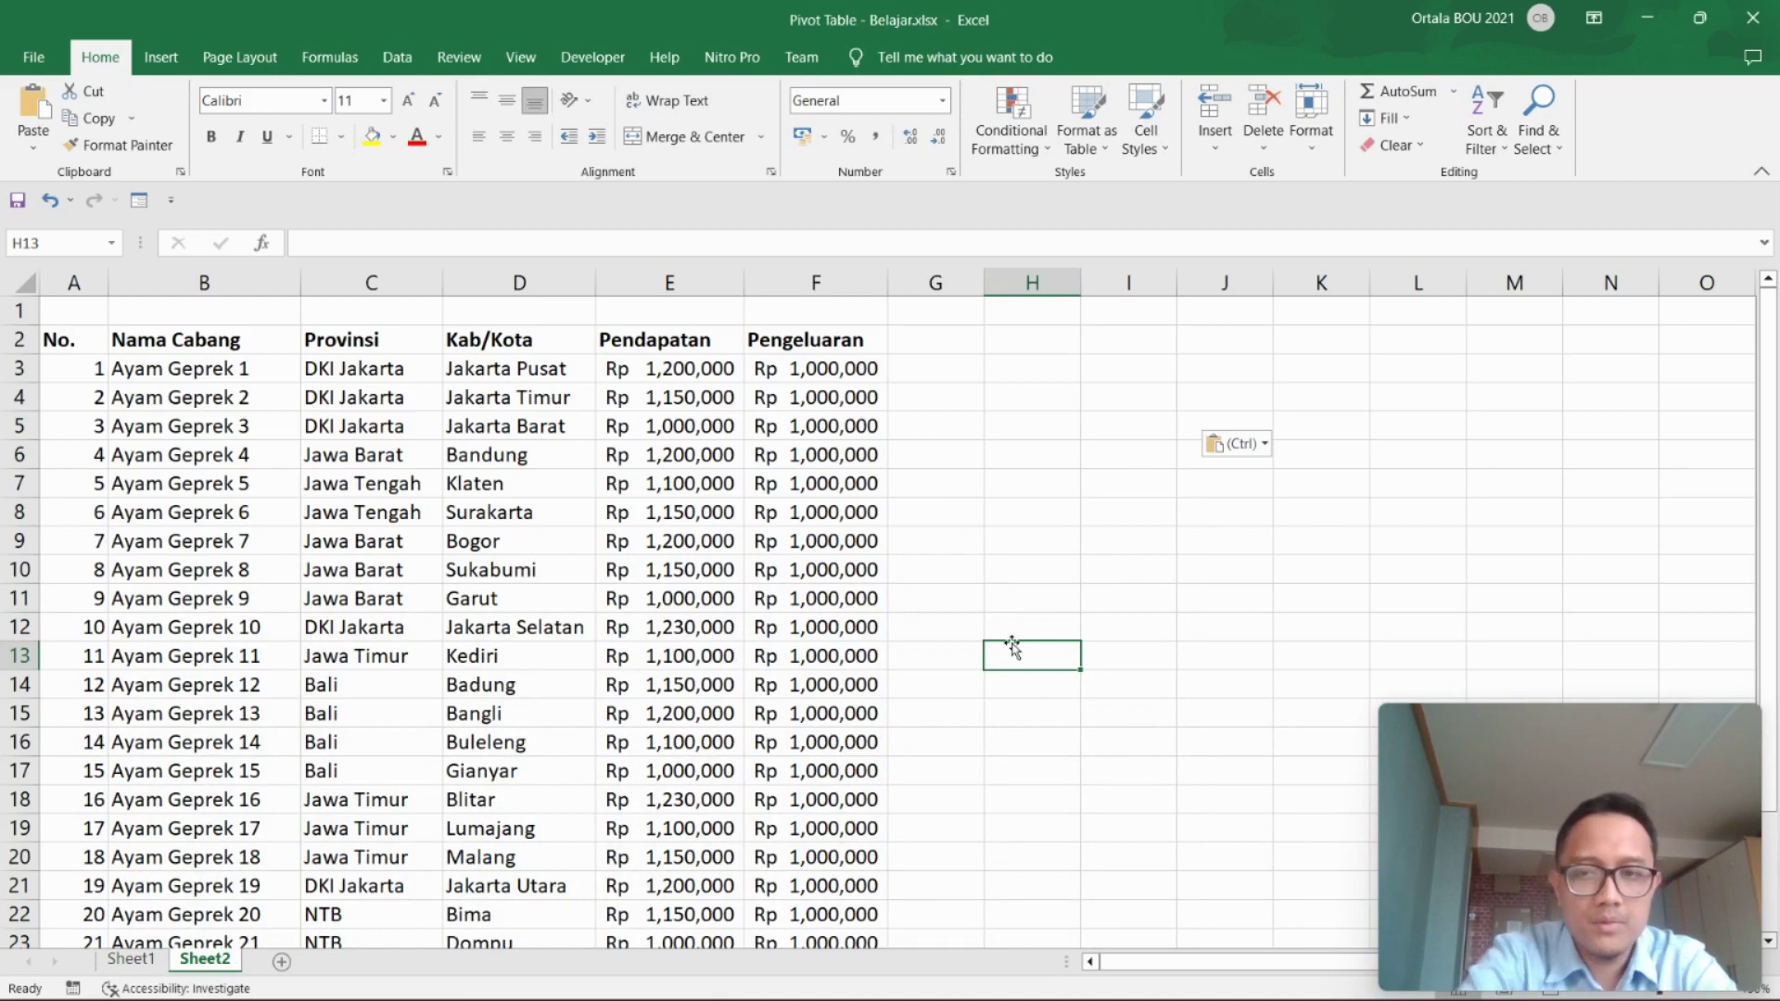
{"action": "scroll", "coordinate": [358, 498], "scroll_direction": "down", "scroll_amount": 3}
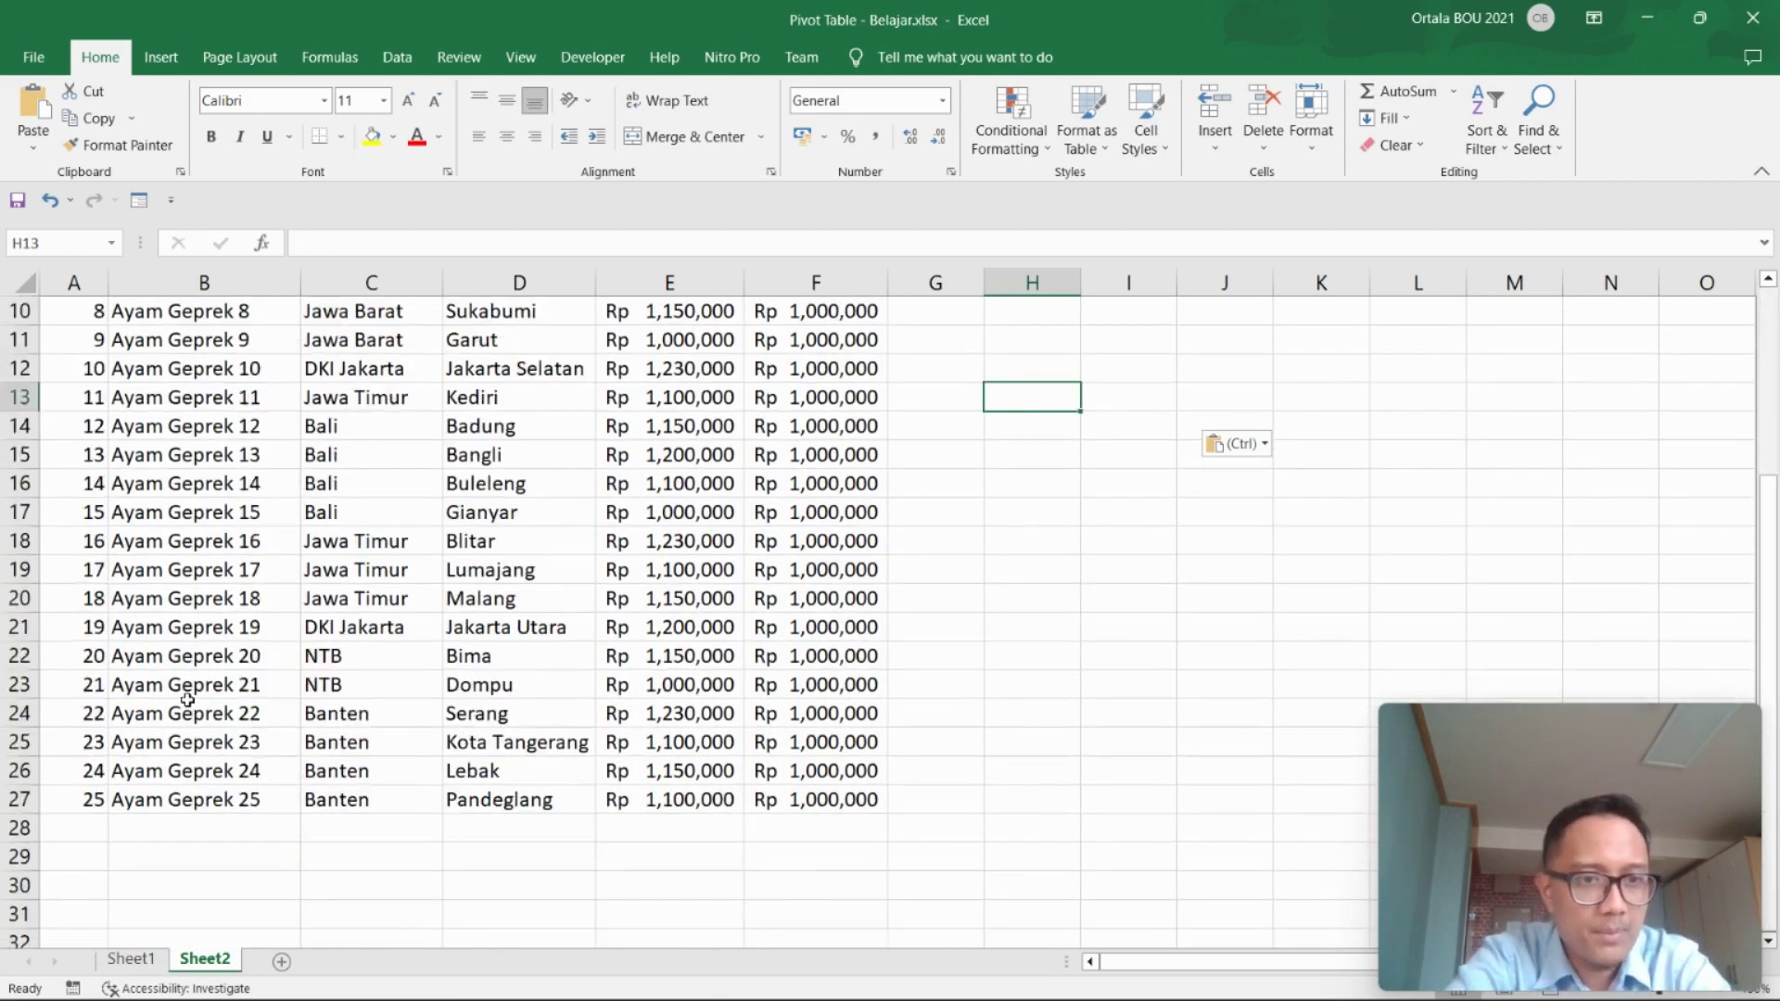
{"action": "scroll", "coordinate": [187, 700], "scroll_direction": "up", "scroll_amount": 3}
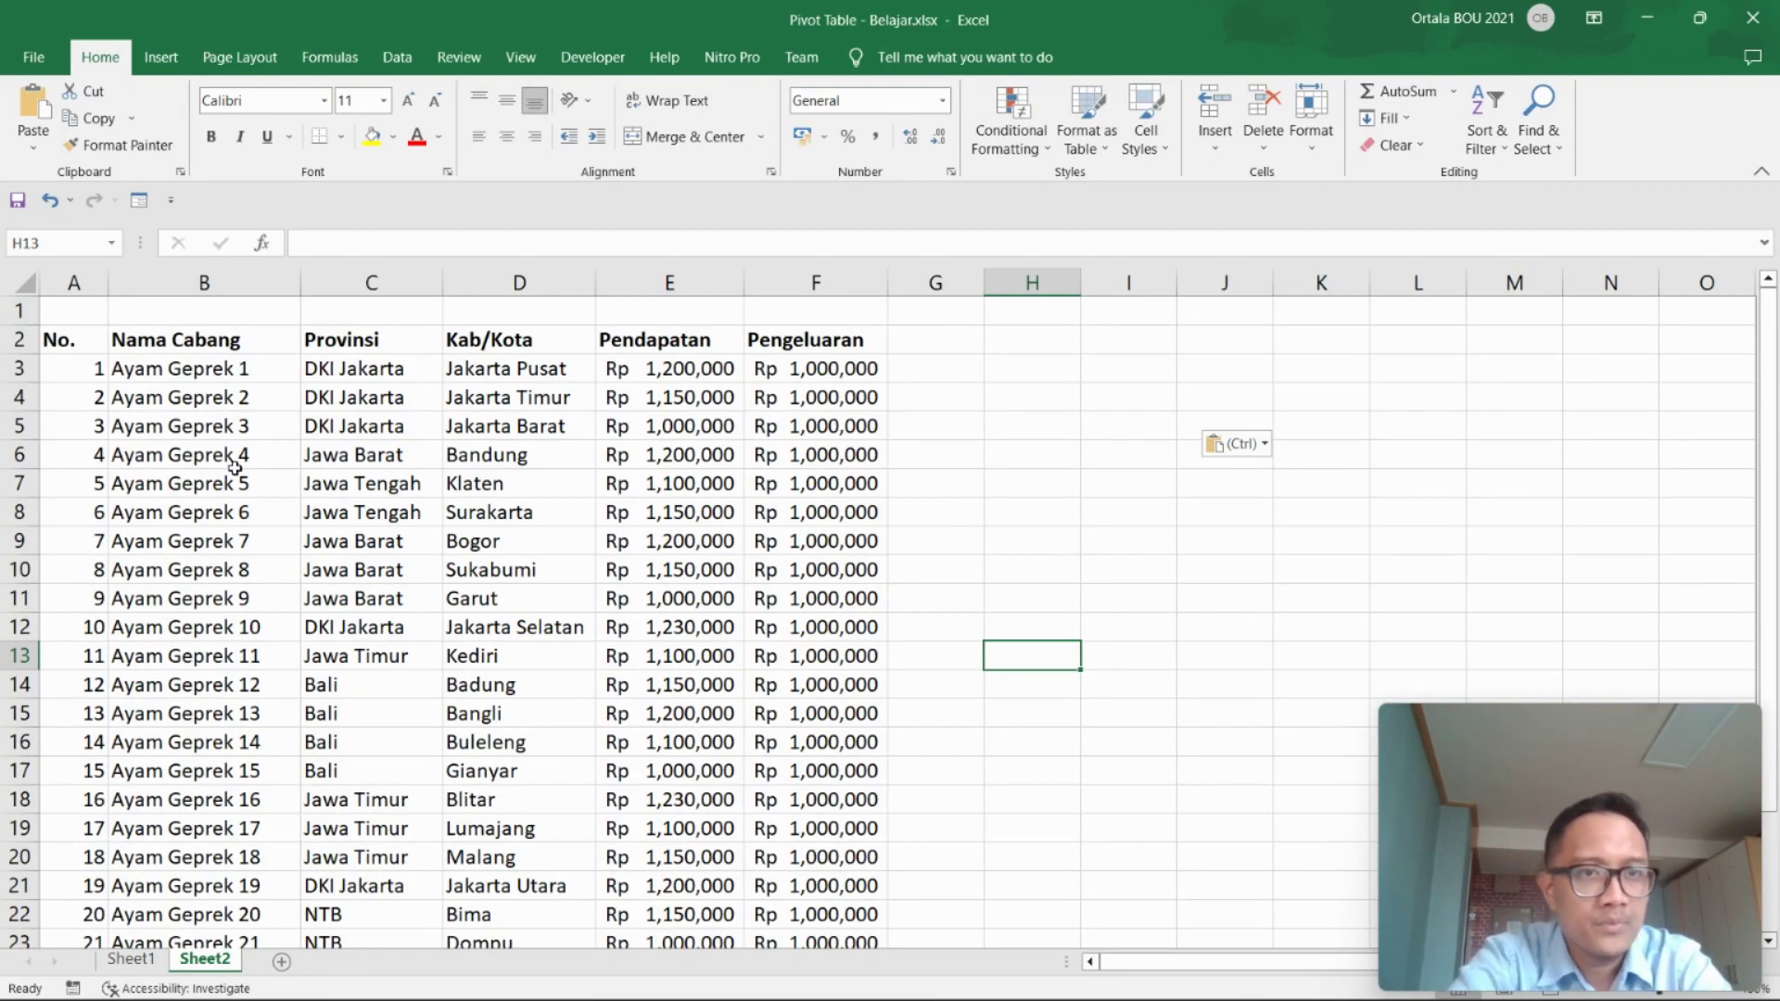
{"action": "left_click", "coordinate": [235, 459]}
{"action": "left_click", "coordinate": [243, 371]}
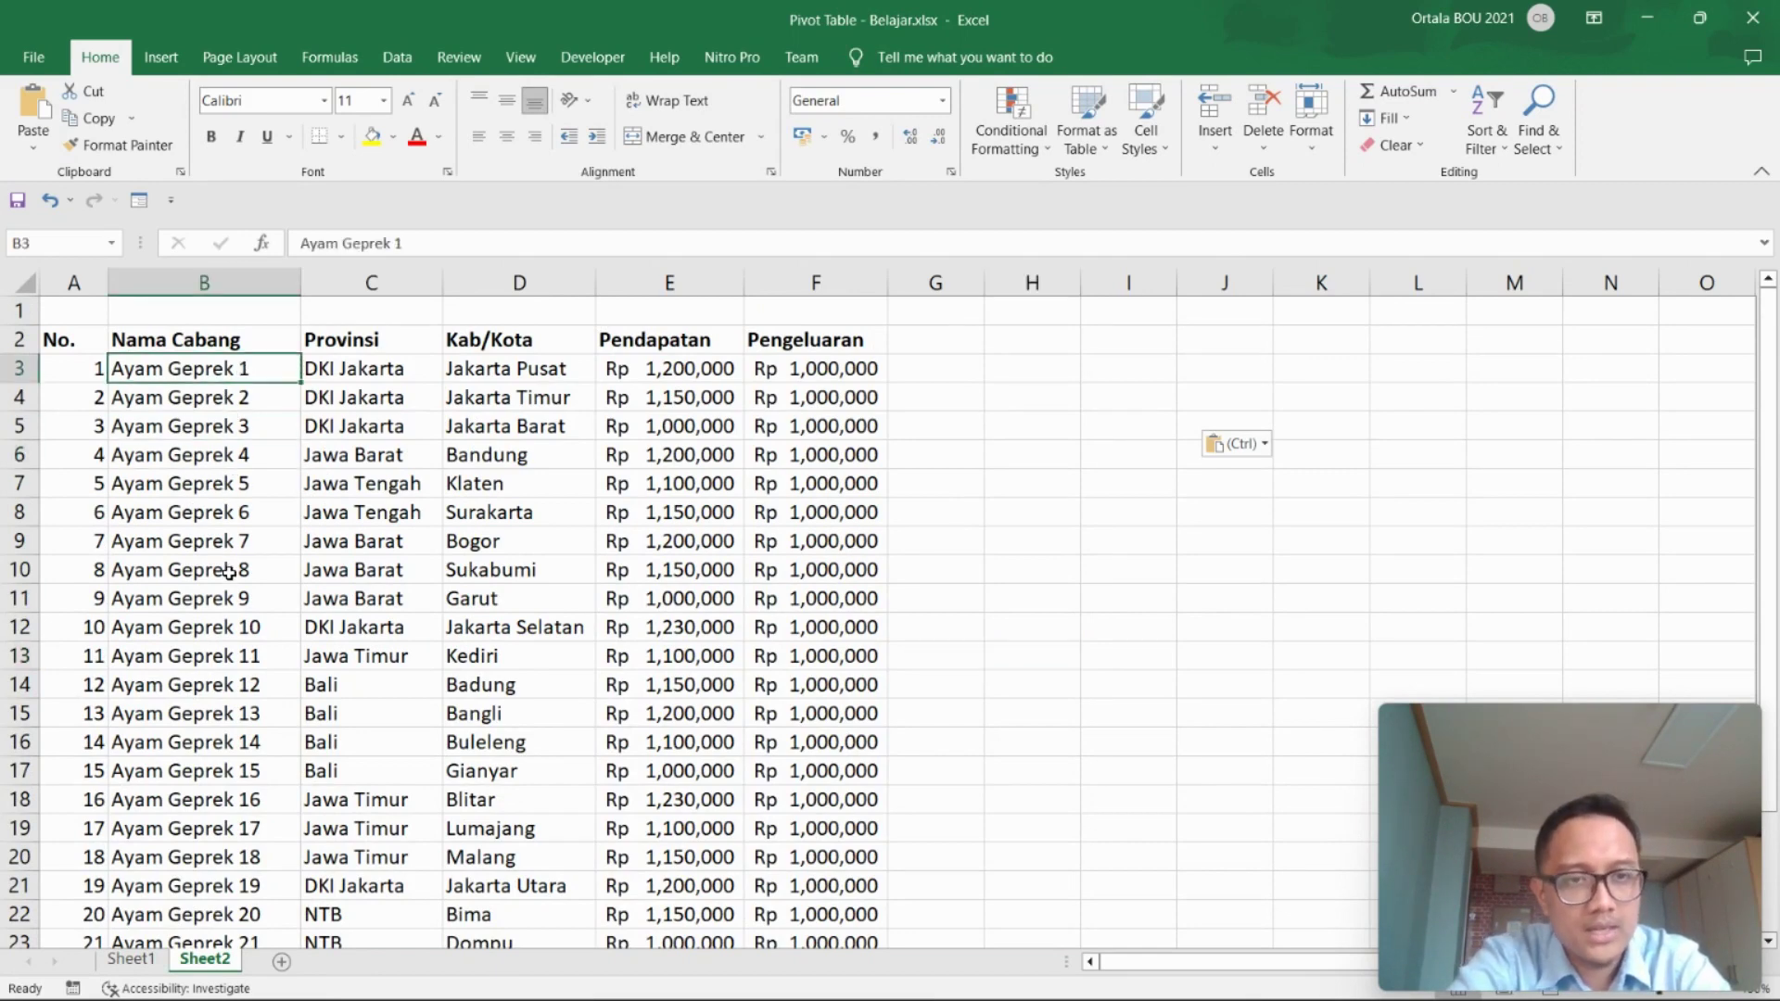
{"action": "scroll", "coordinate": [229, 572], "scroll_direction": "down", "scroll_amount": 2}
{"action": "scroll", "coordinate": [229, 572], "scroll_direction": "up", "scroll_amount": 2}
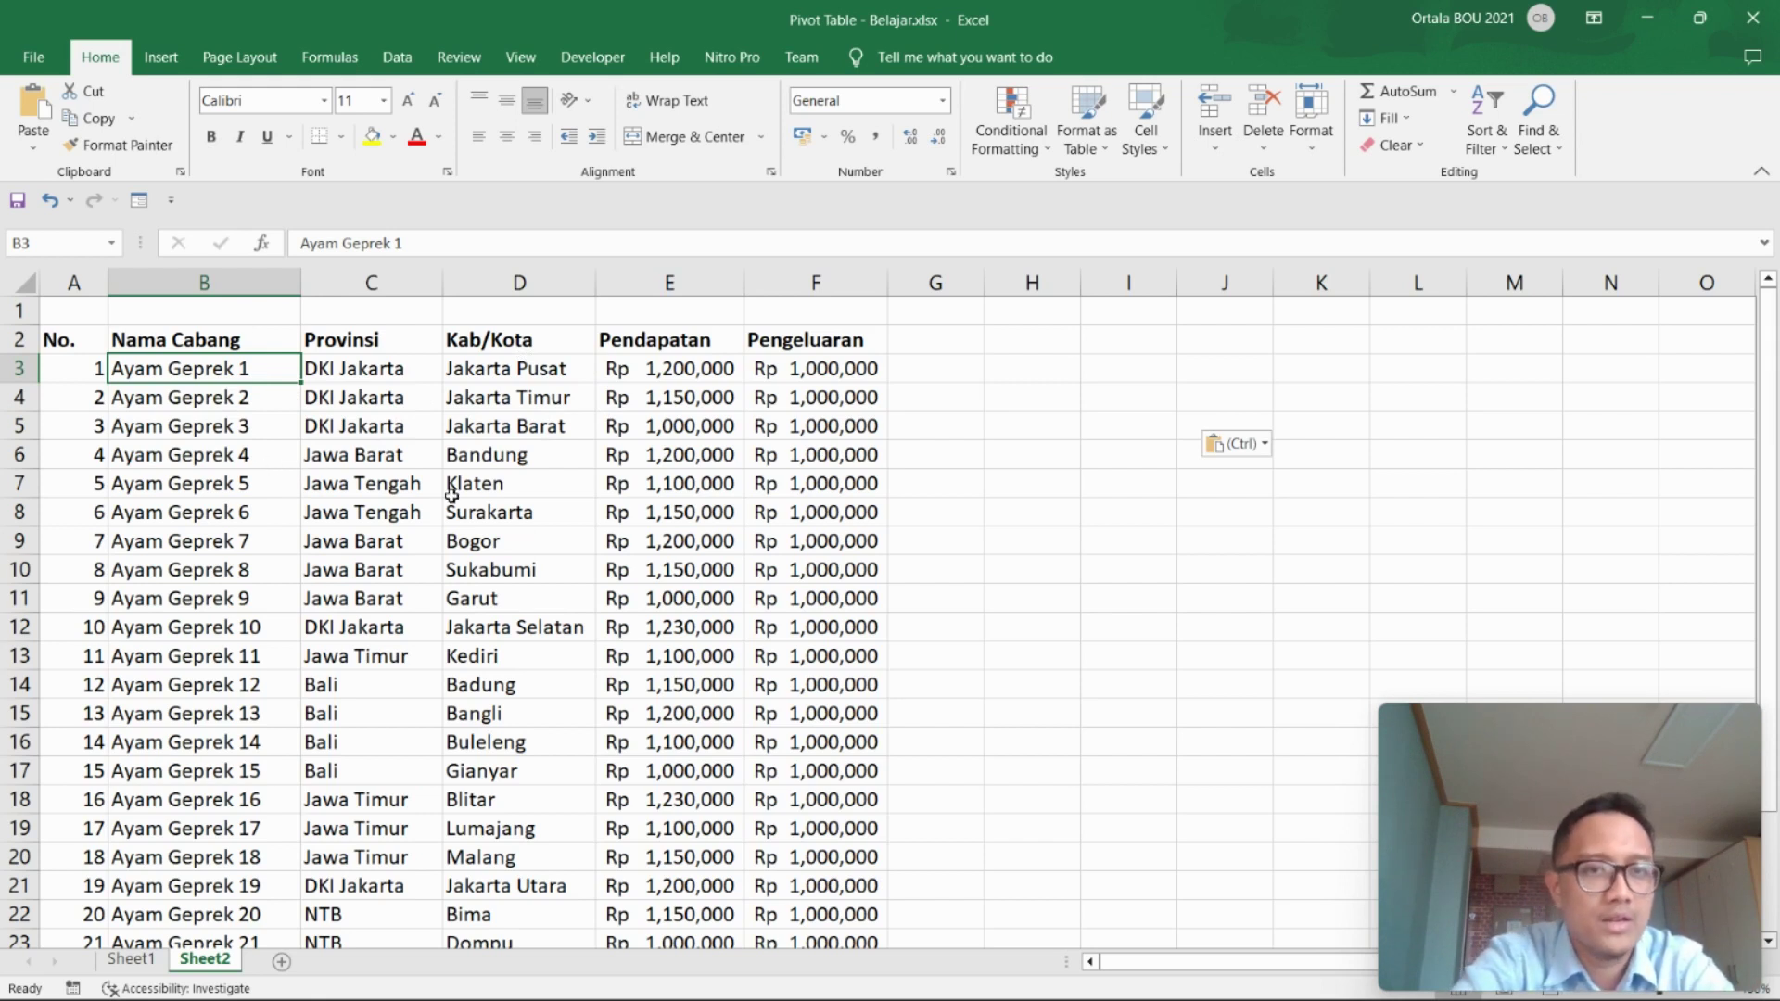
- Inspect the Pendapatan and Pengeluaran columns, then select the entire data table with Ctrl+A
{"action": "left_click", "coordinate": [691, 274]}
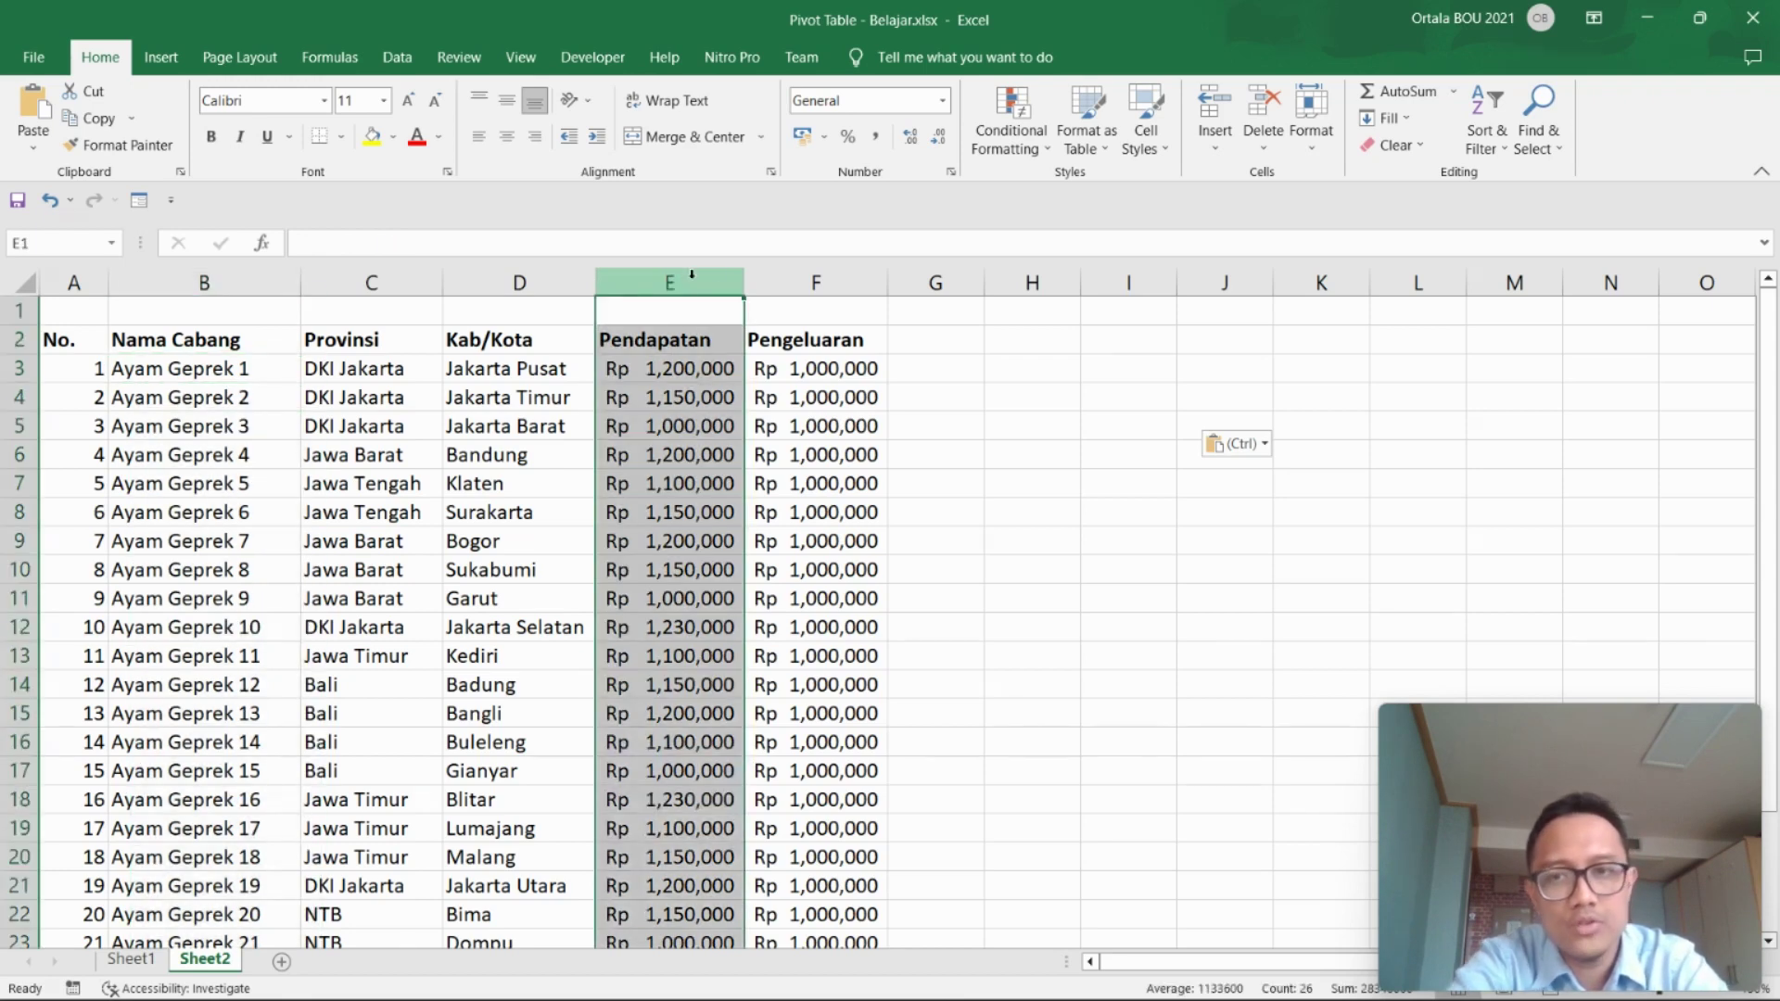
{"action": "left_click", "coordinate": [820, 282]}
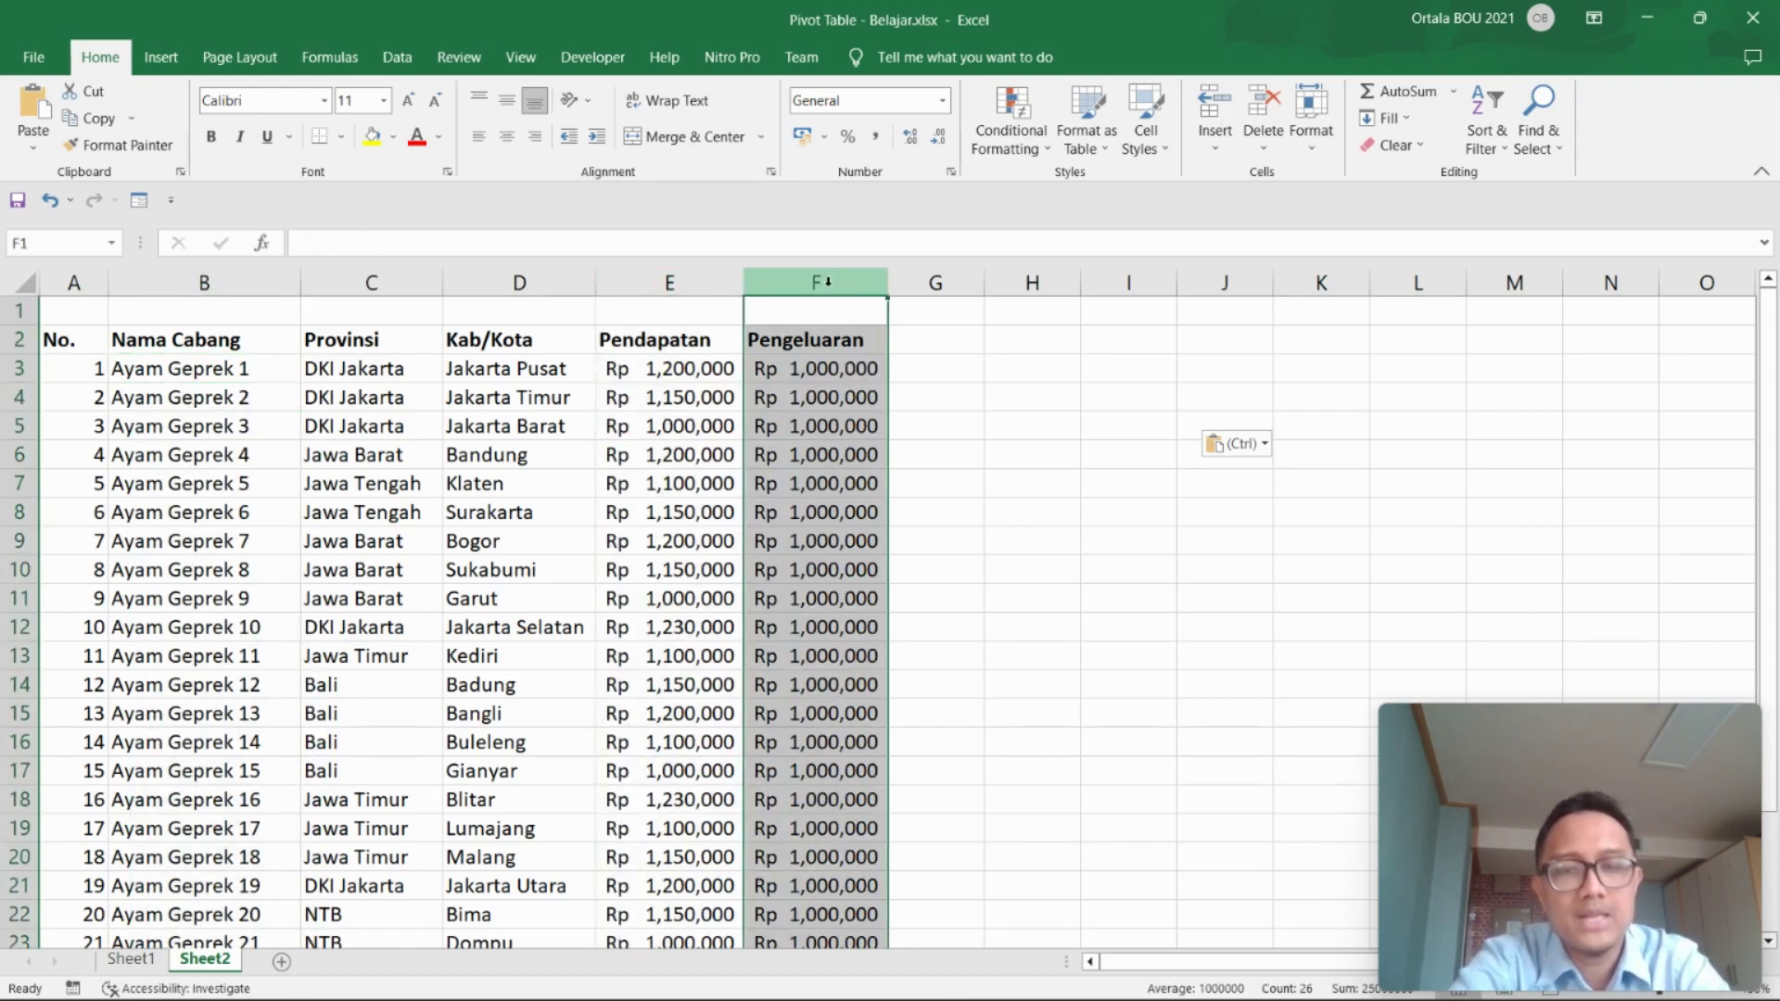
{"action": "left_click", "coordinate": [686, 369]}
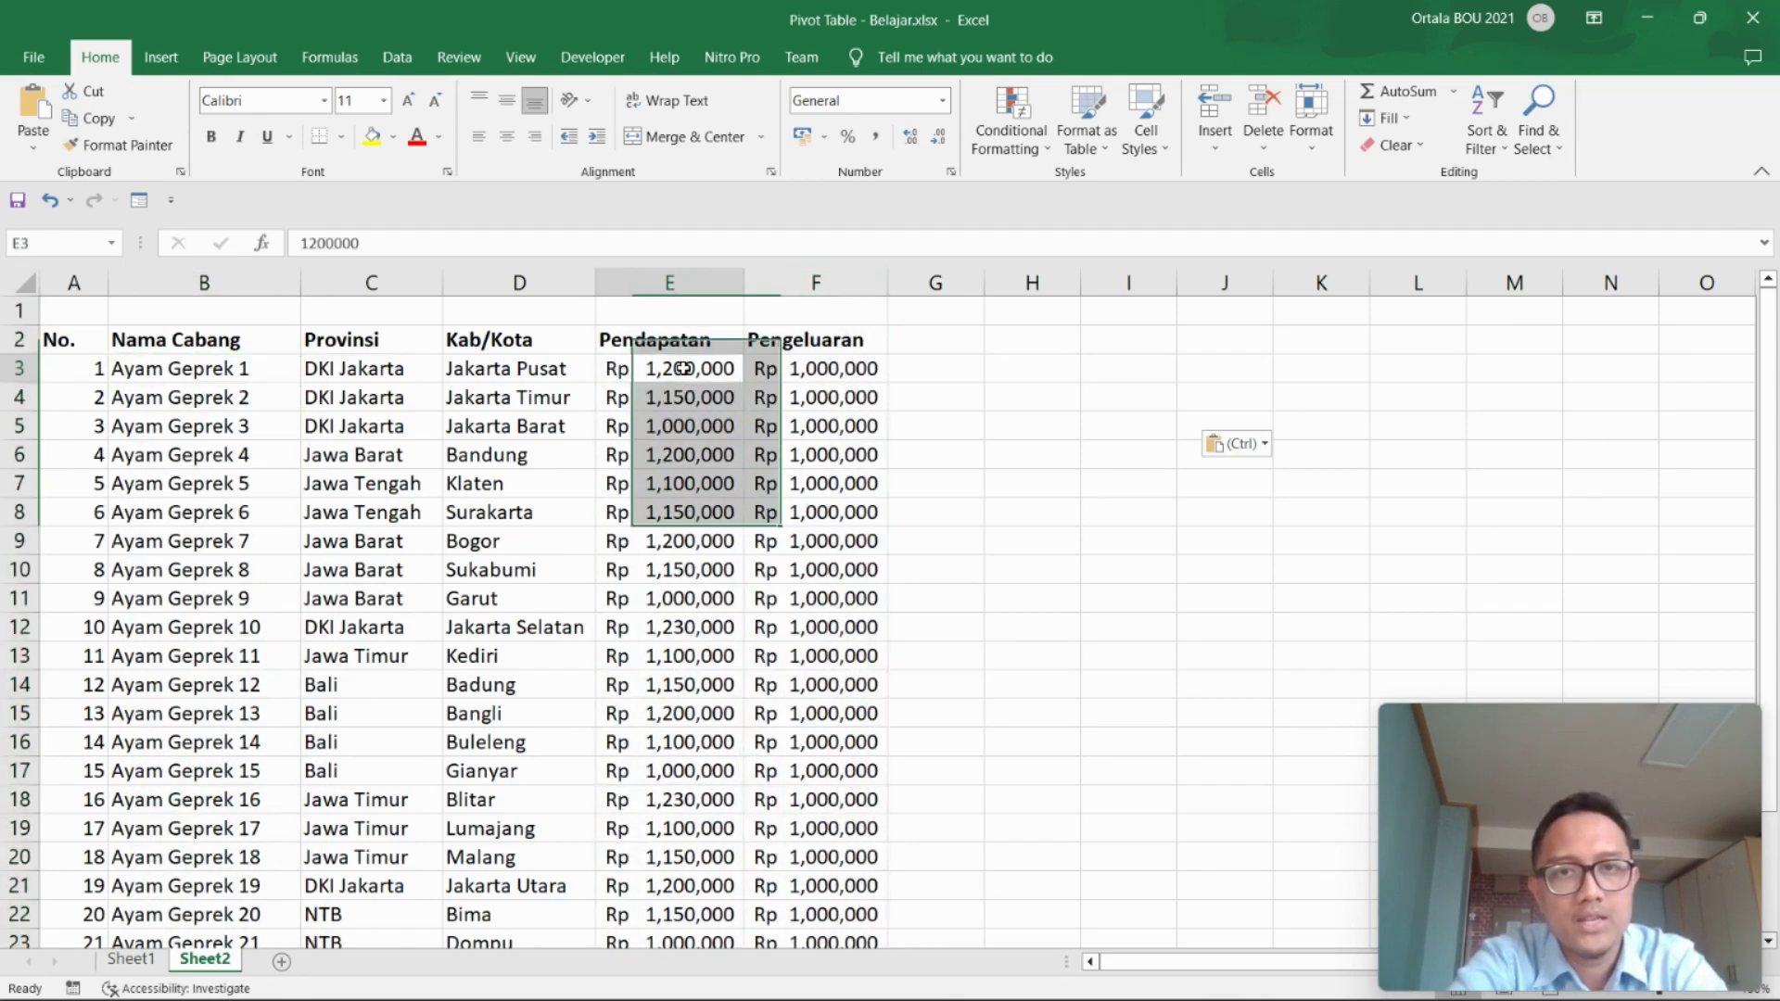
{"action": "left_click", "coordinate": [848, 391]}
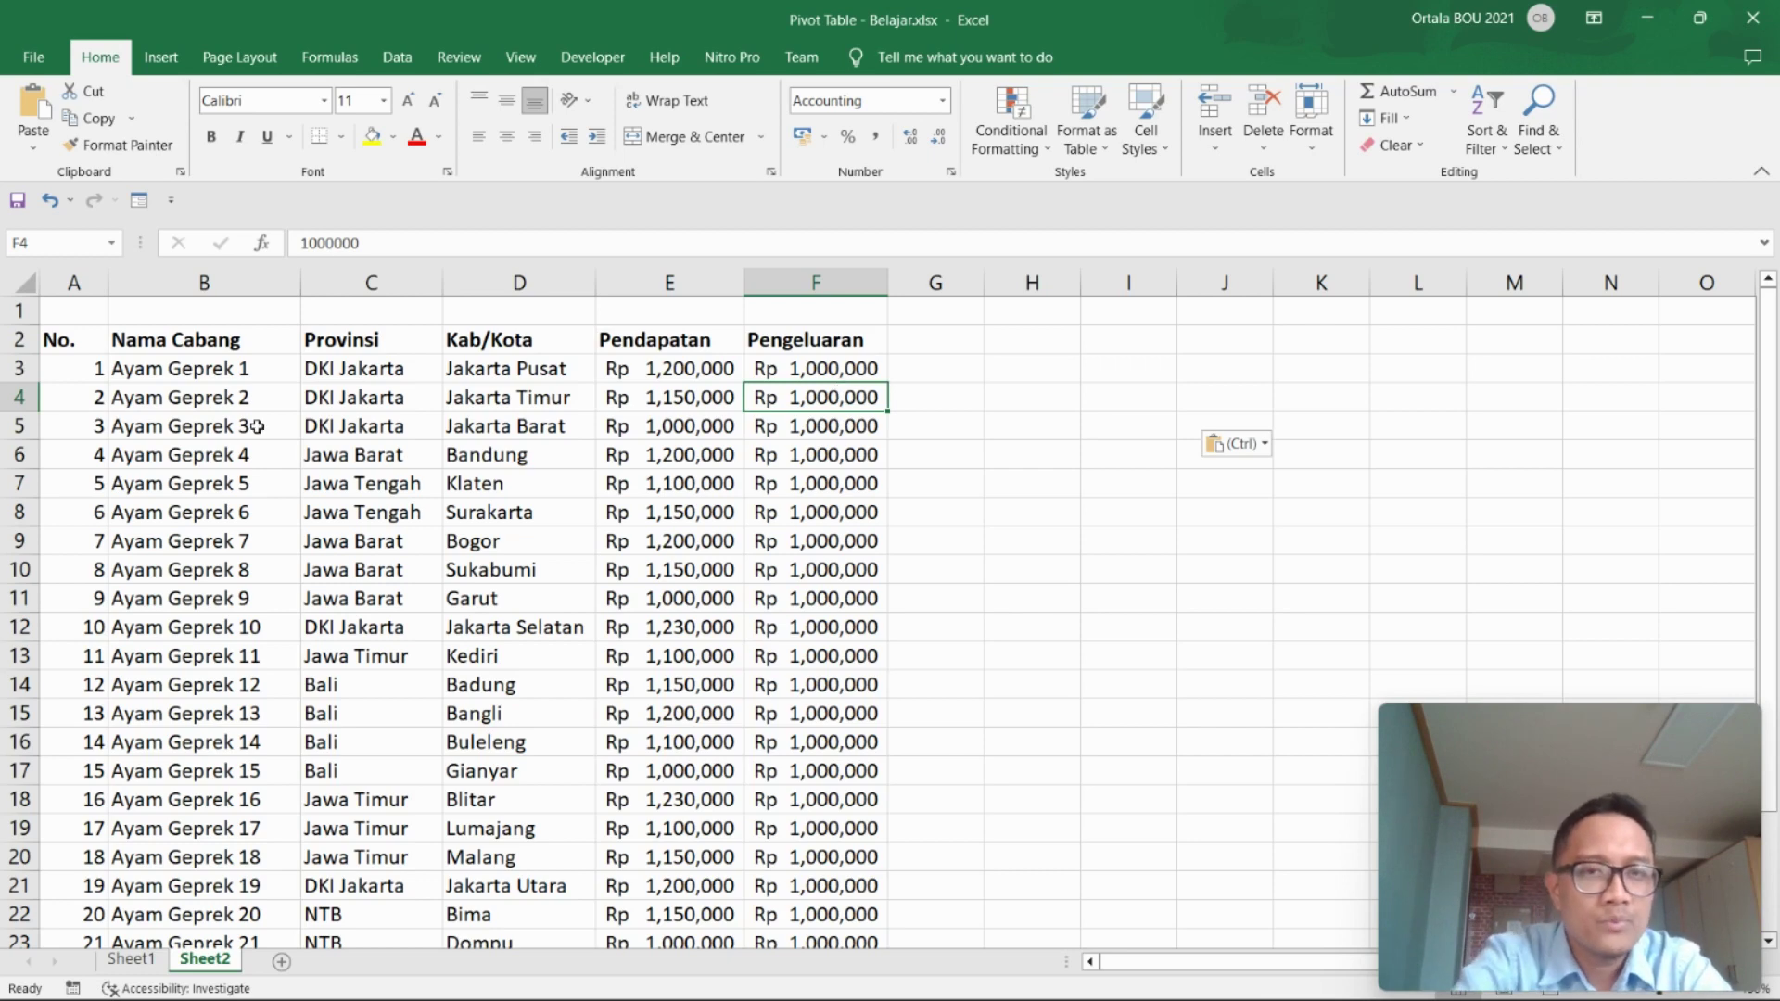
{"action": "left_click", "coordinate": [658, 618]}
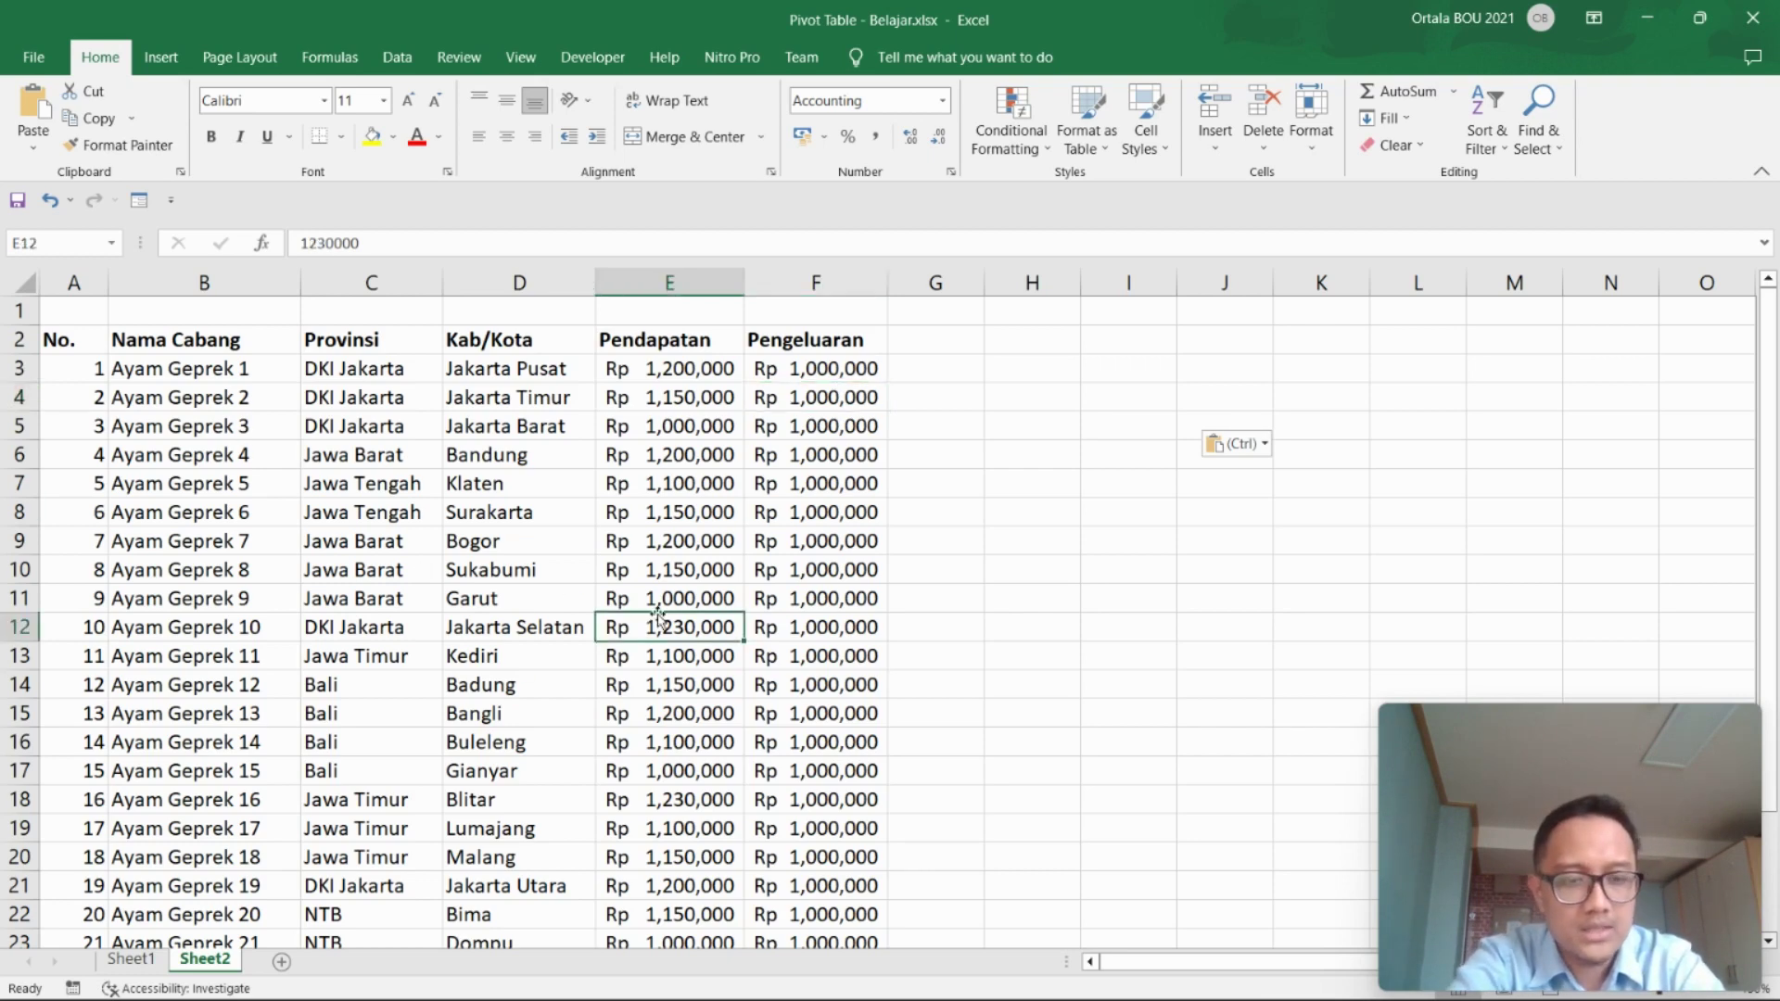
{"action": "key", "text": "ctrl+a"}
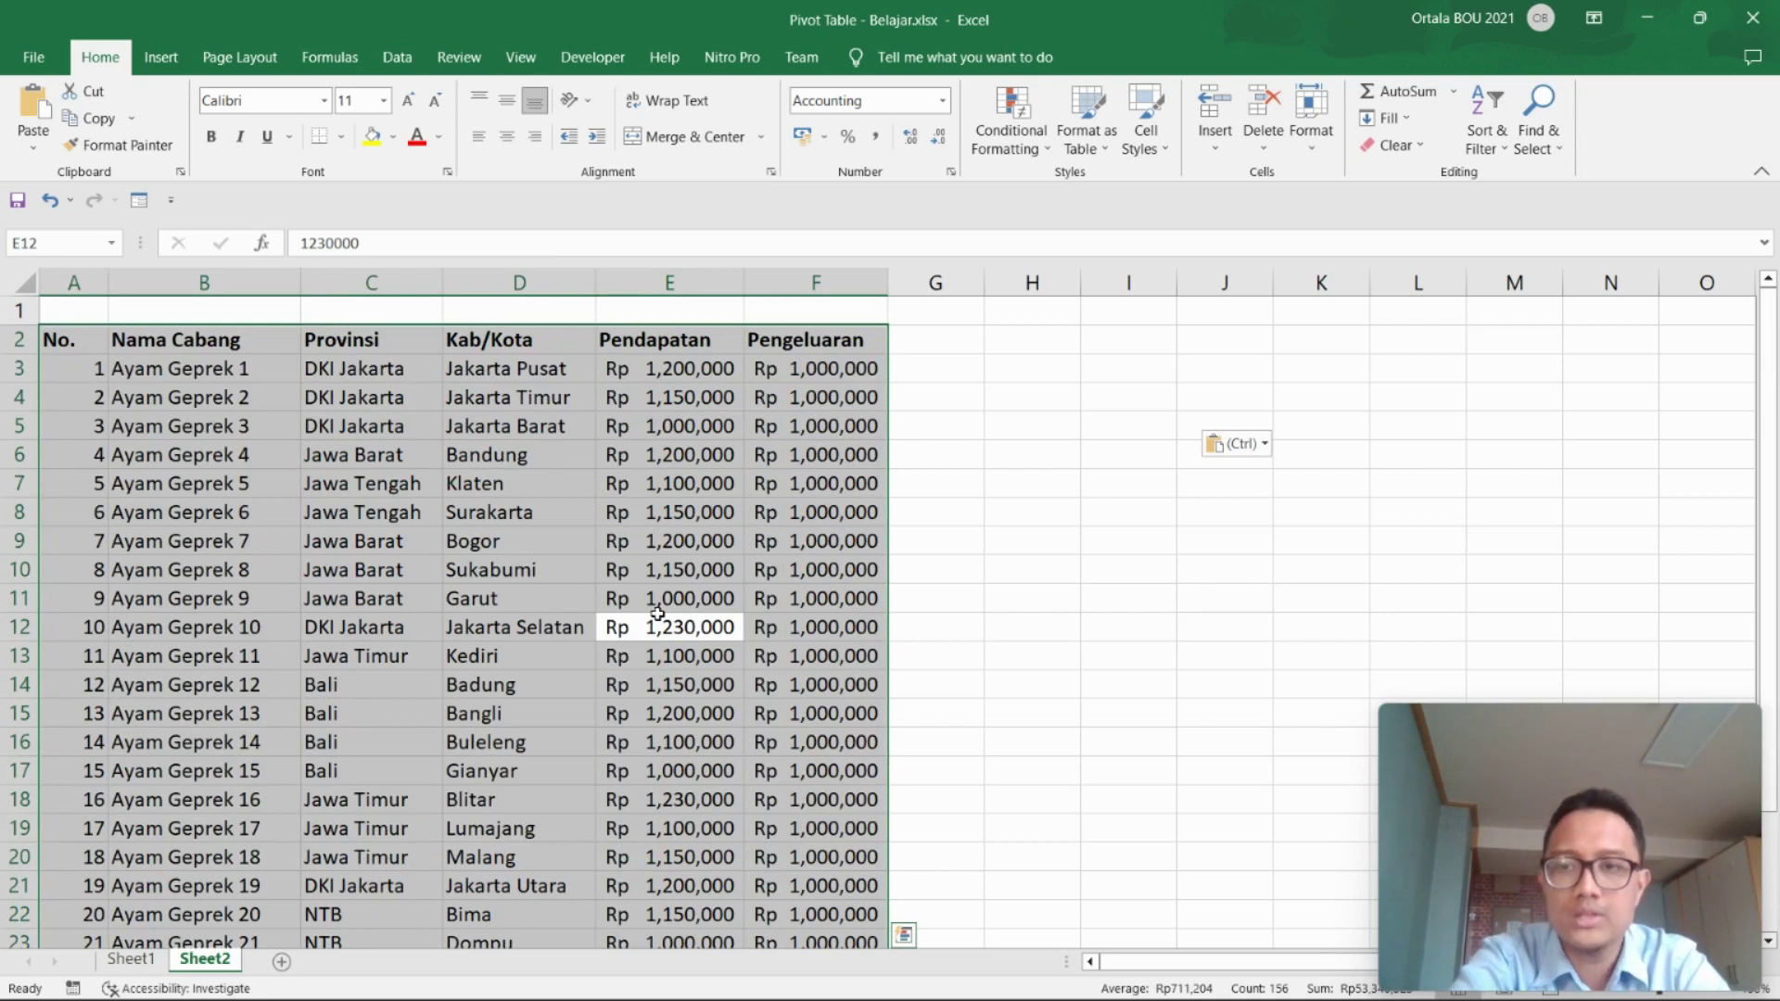
- Preview the Recommended PivotTables layouts and dismiss them without choosing one
{"action": "left_click", "coordinate": [183, 56]}
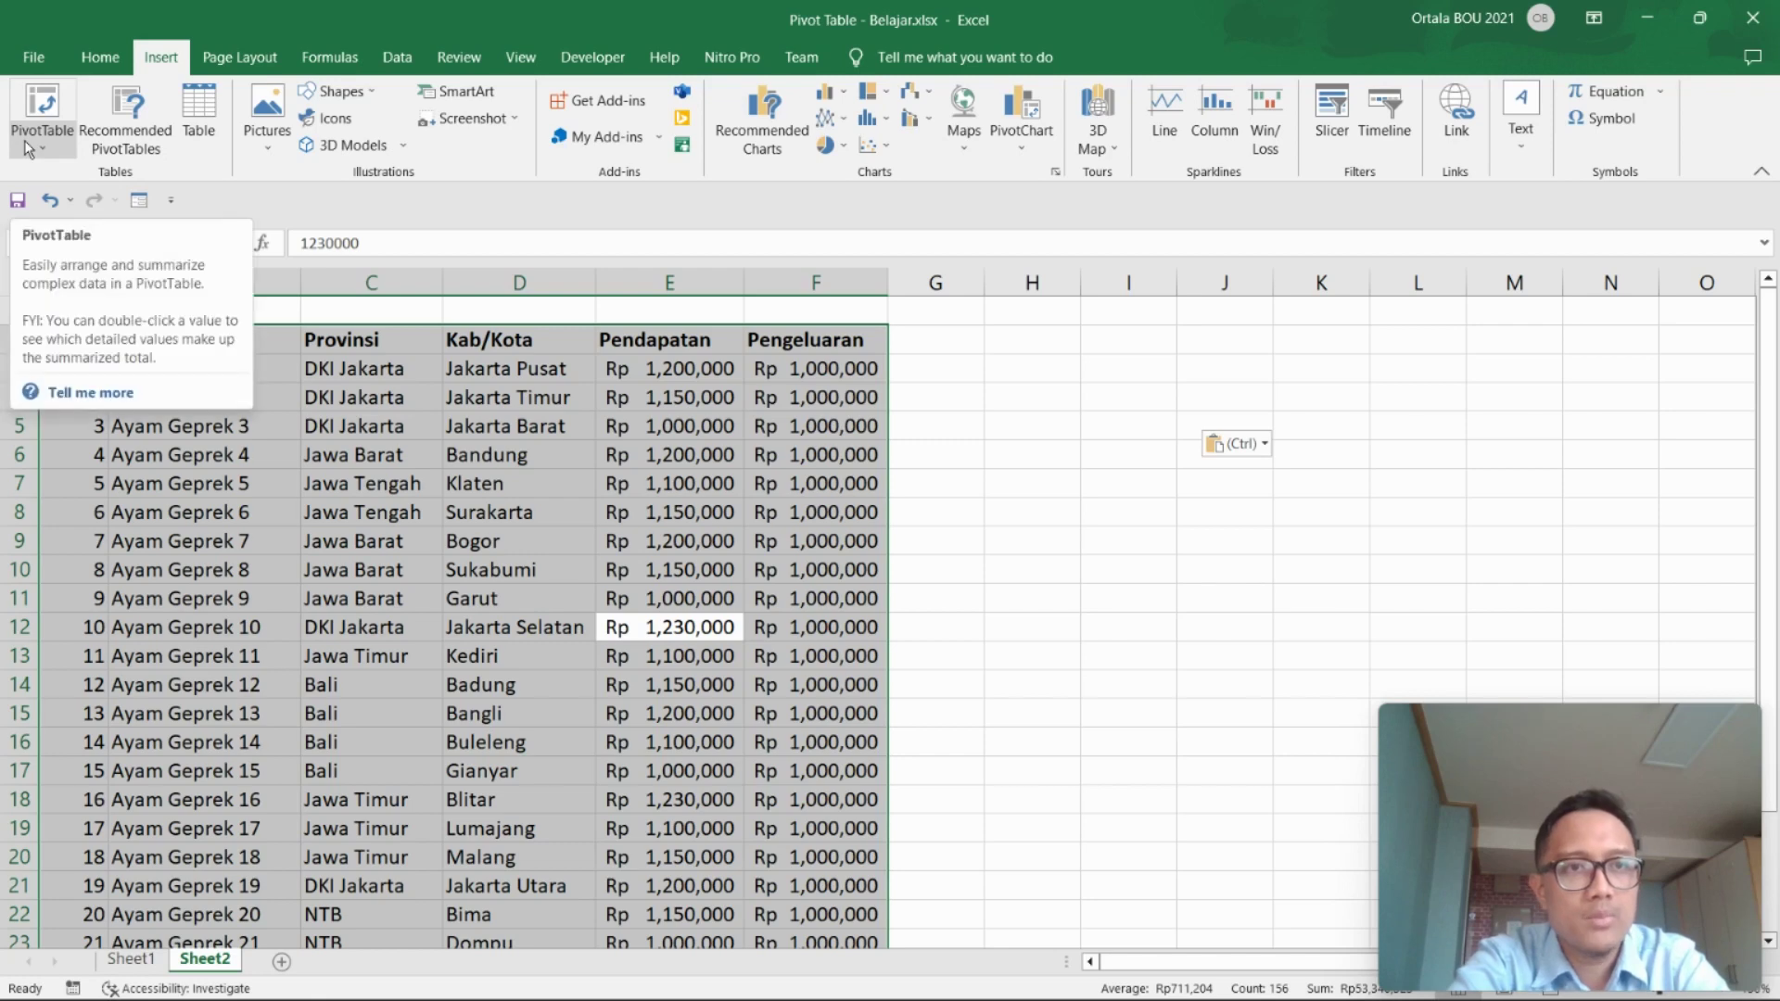
{"action": "left_click", "coordinate": [139, 137]}
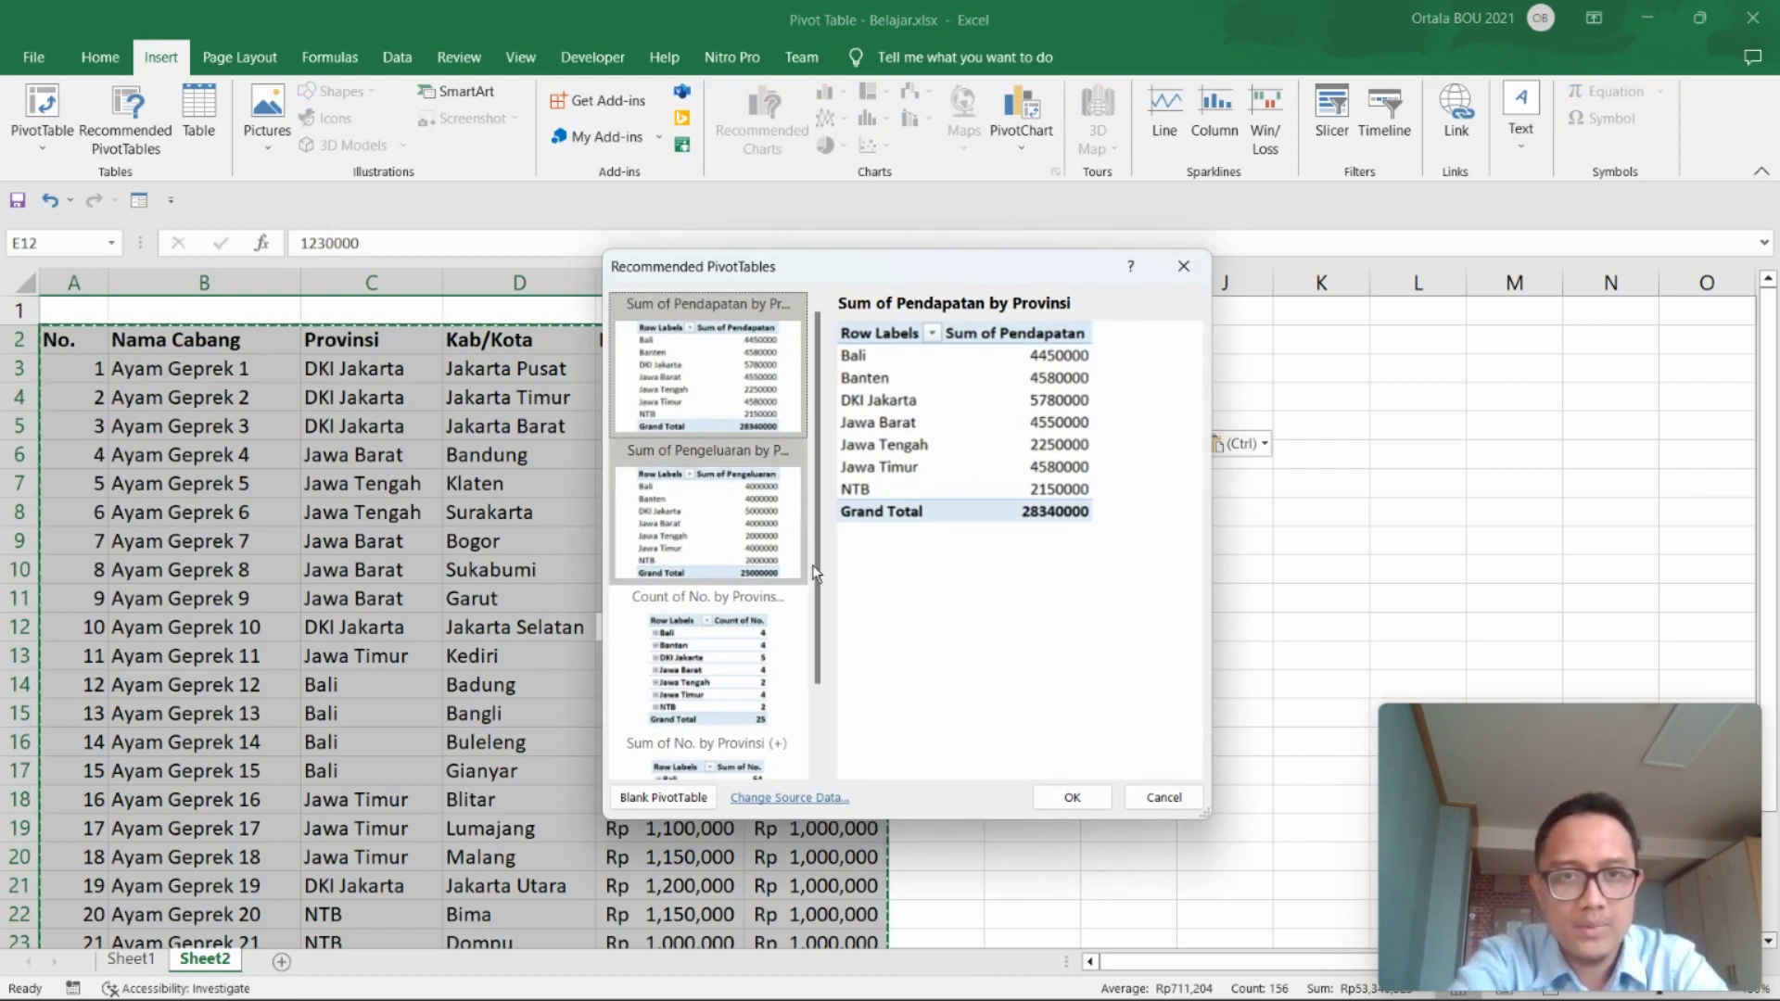
{"action": "mouse_move", "coordinate": [816, 574]}
{"action": "left_mouse_down"}
{"action": "mouse_move", "coordinate": [820, 715]}
{"action": "mouse_move", "coordinate": [819, 429]}
{"action": "left_mouse_up"}
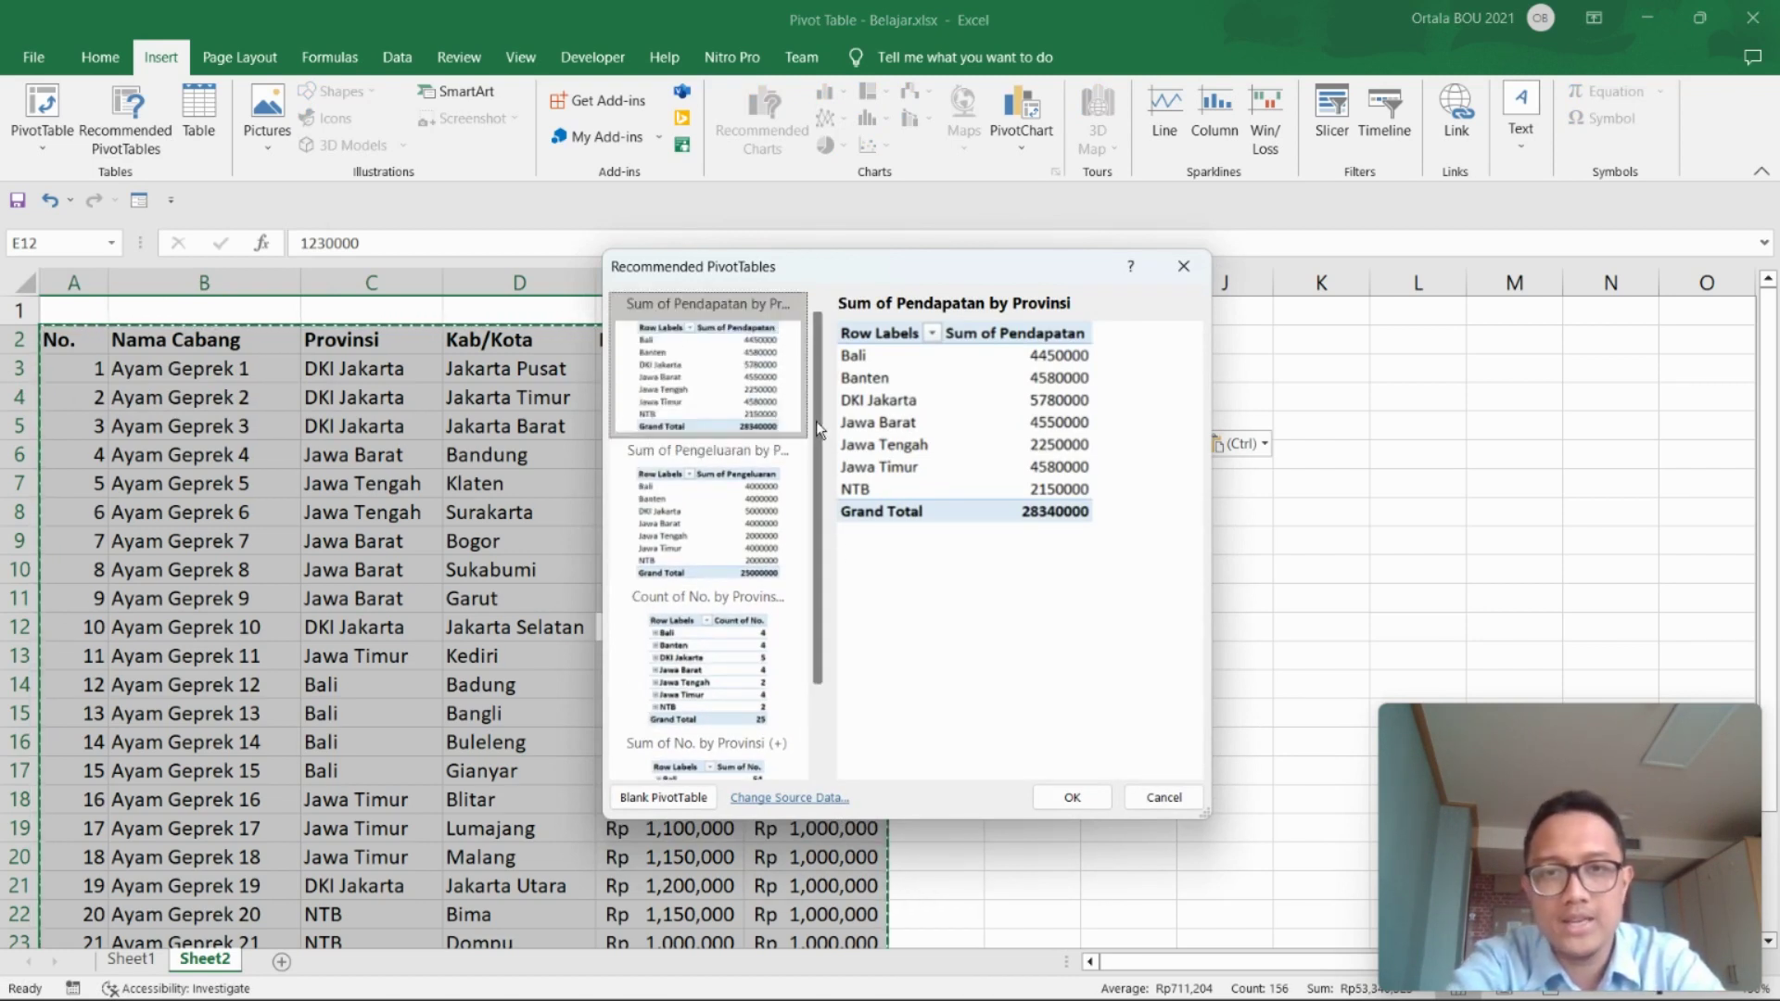
{"action": "left_click", "coordinate": [1179, 271]}
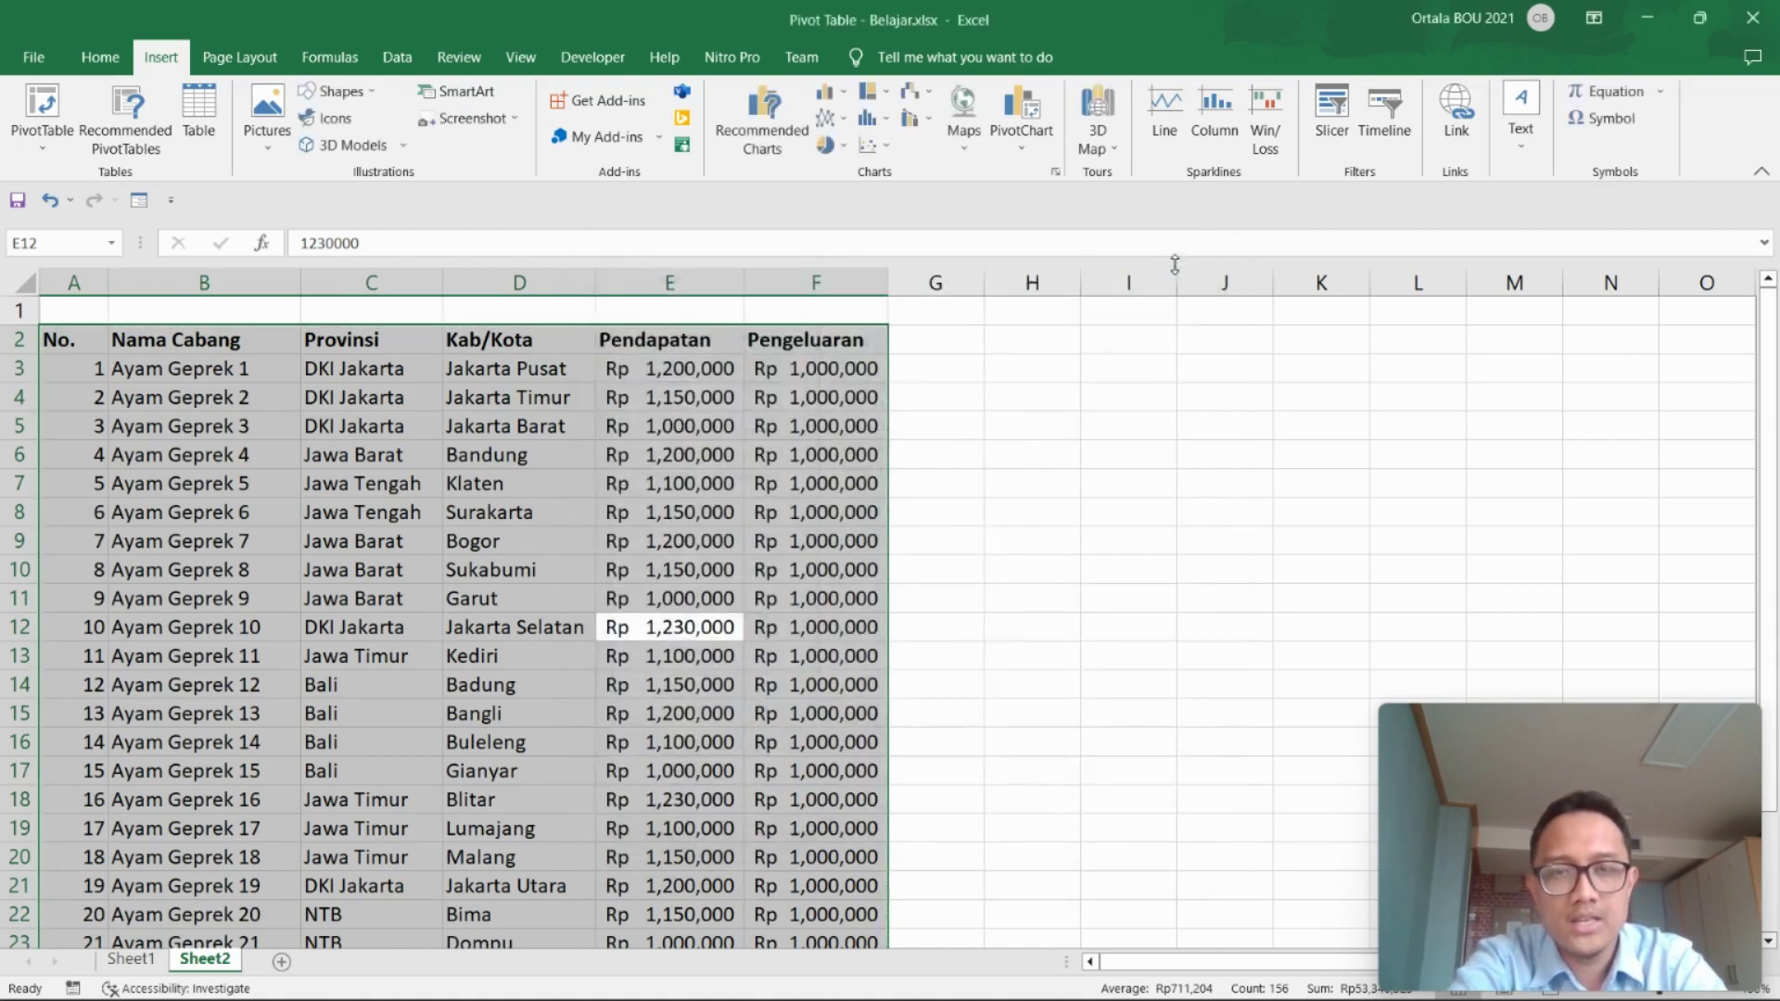
- Create a PivotTable from Sheet2!$A$2:$F$27 on a new worksheet
{"action": "left_click", "coordinate": [54, 113]}
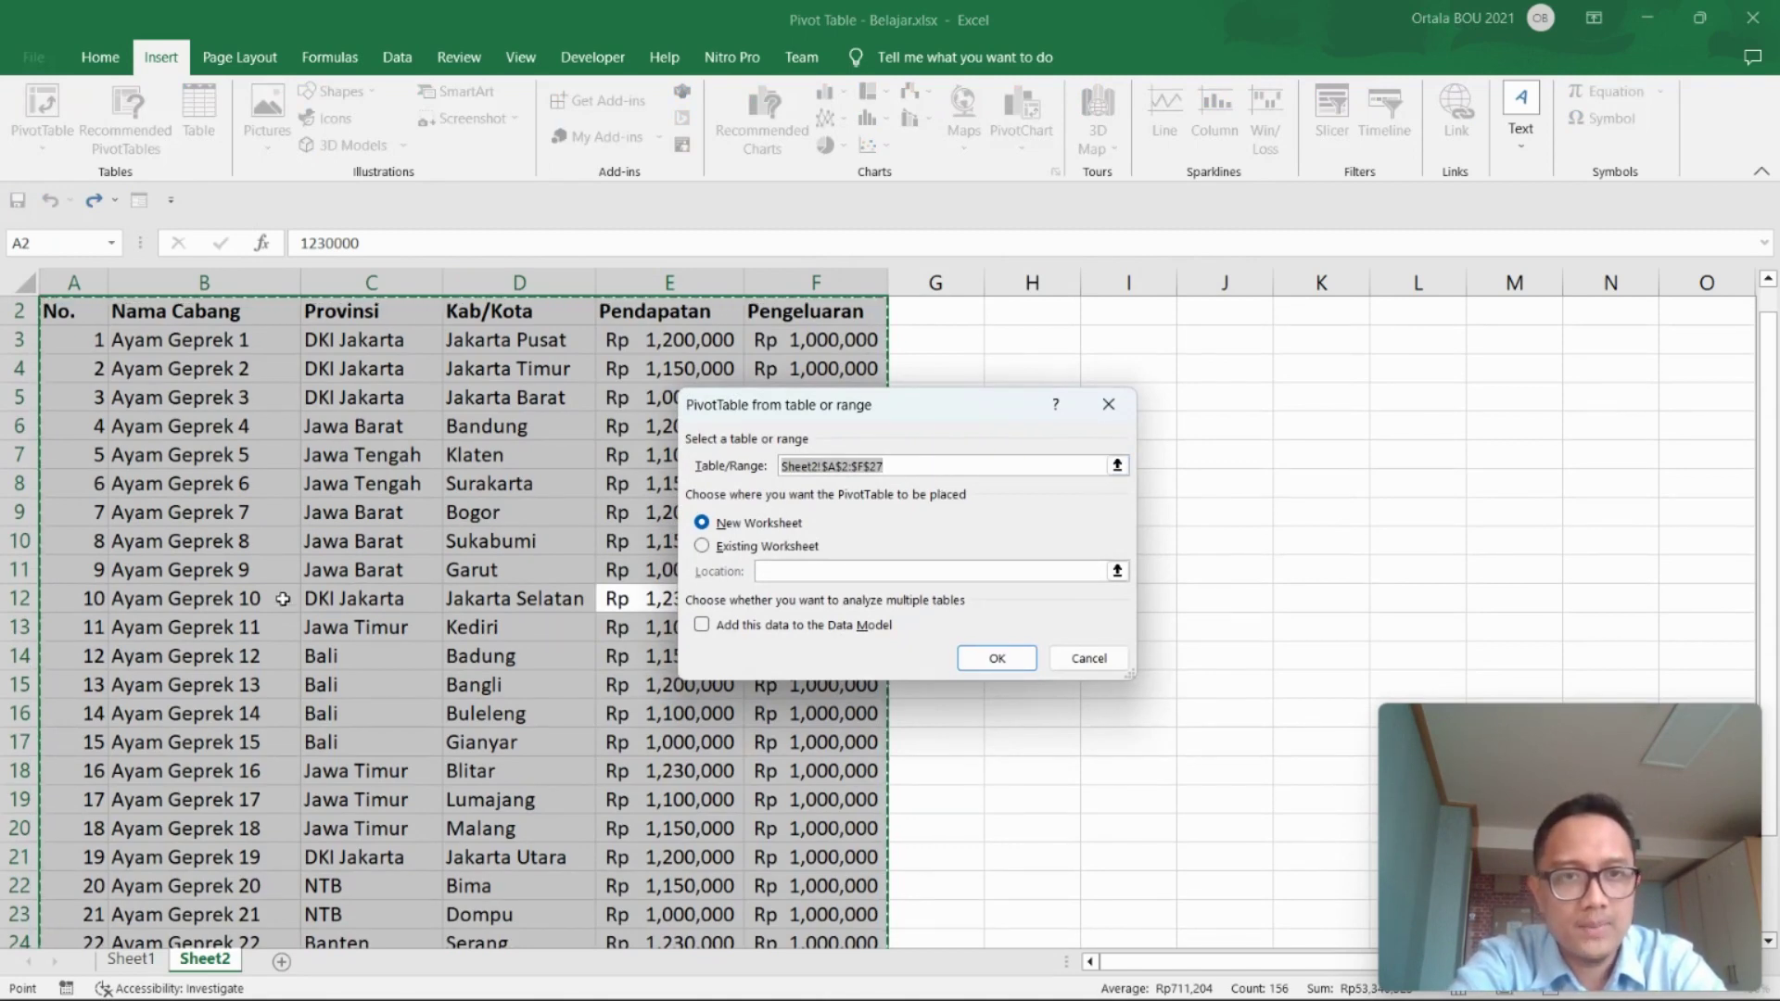
{"action": "scroll", "coordinate": [278, 598], "scroll_direction": "down", "scroll_amount": 4}
{"action": "scroll", "coordinate": [232, 640], "scroll_direction": "down", "scroll_amount": 1}
{"action": "scroll", "coordinate": [207, 607], "scroll_direction": "up", "scroll_amount": 4}
{"action": "scroll", "coordinate": [208, 607], "scroll_direction": "up", "scroll_amount": 4}
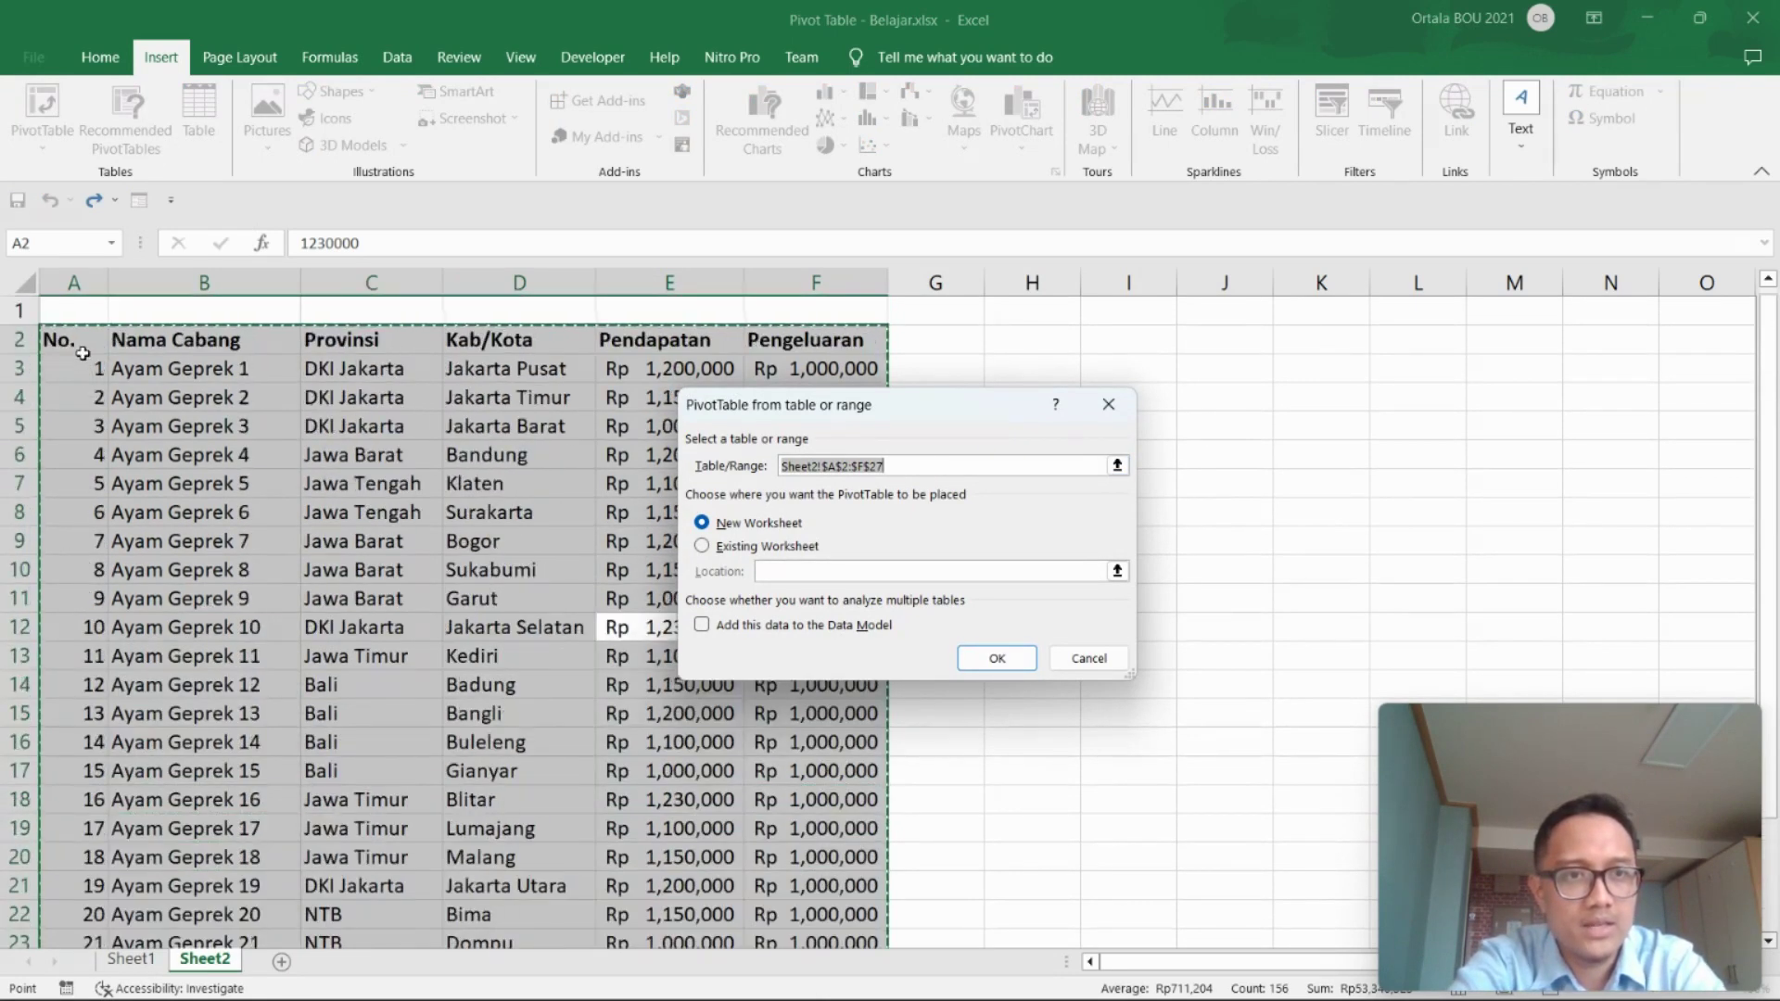
{"action": "scroll", "coordinate": [79, 351], "scroll_direction": "down", "scroll_amount": 2}
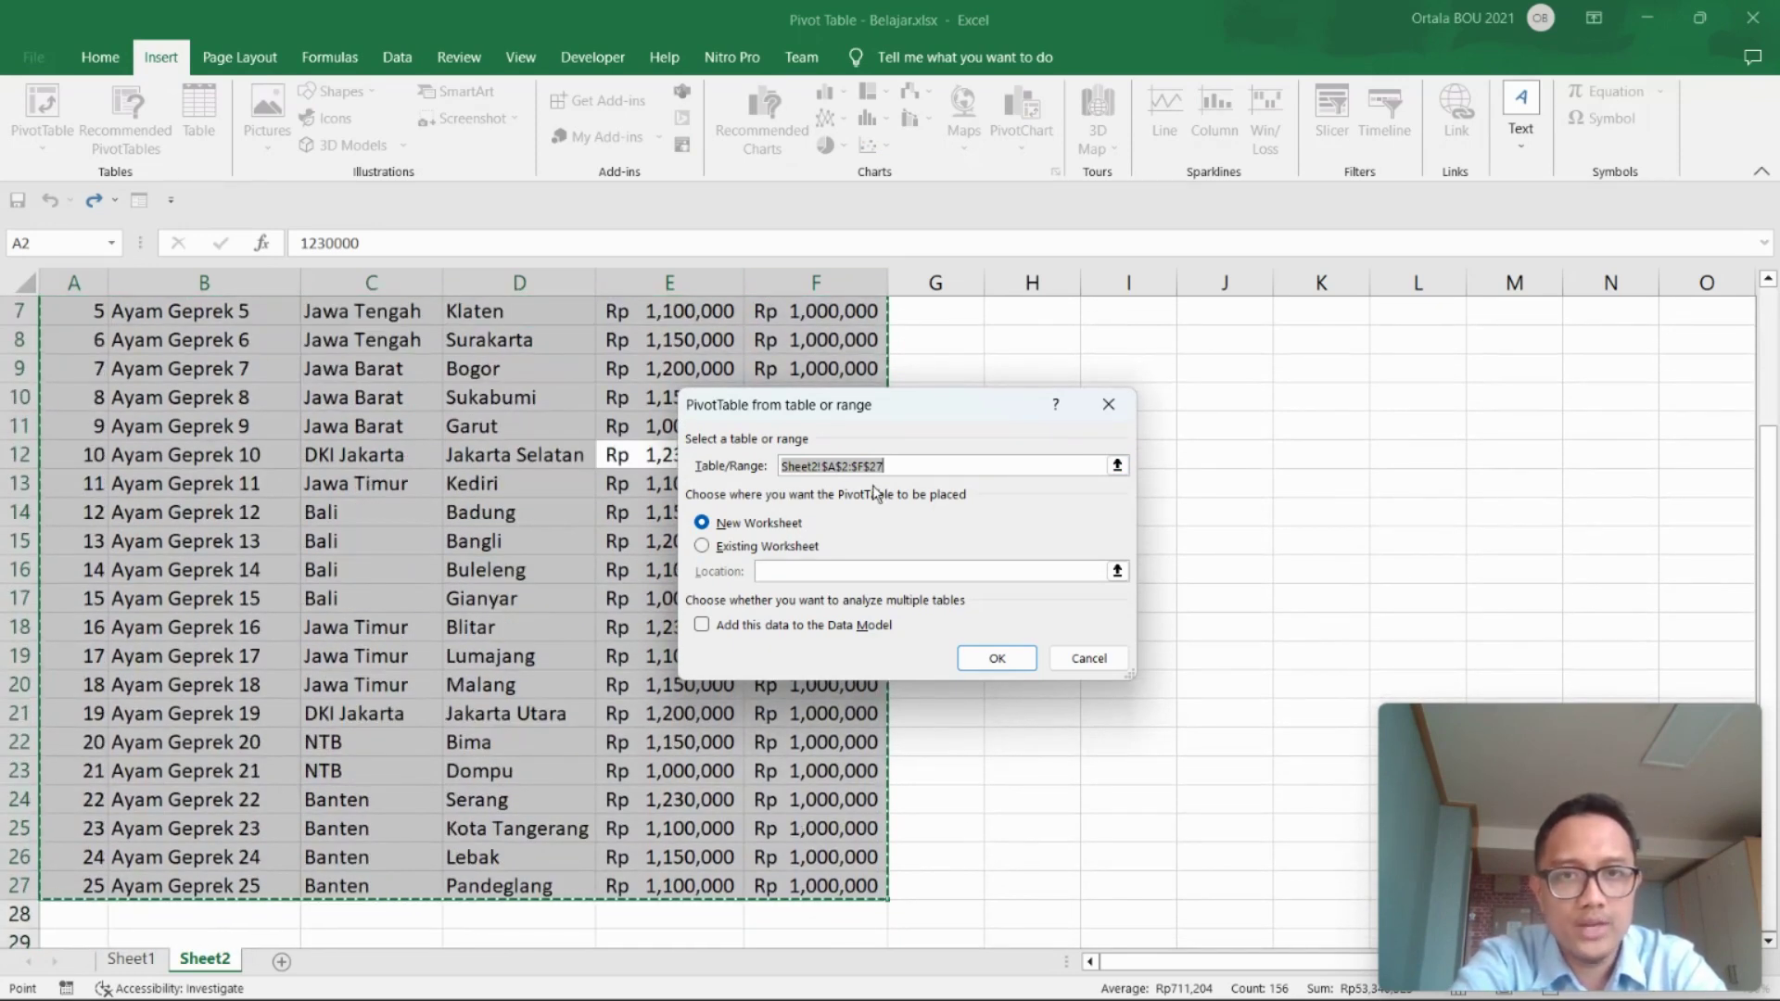
{"action": "left_click", "coordinate": [779, 523]}
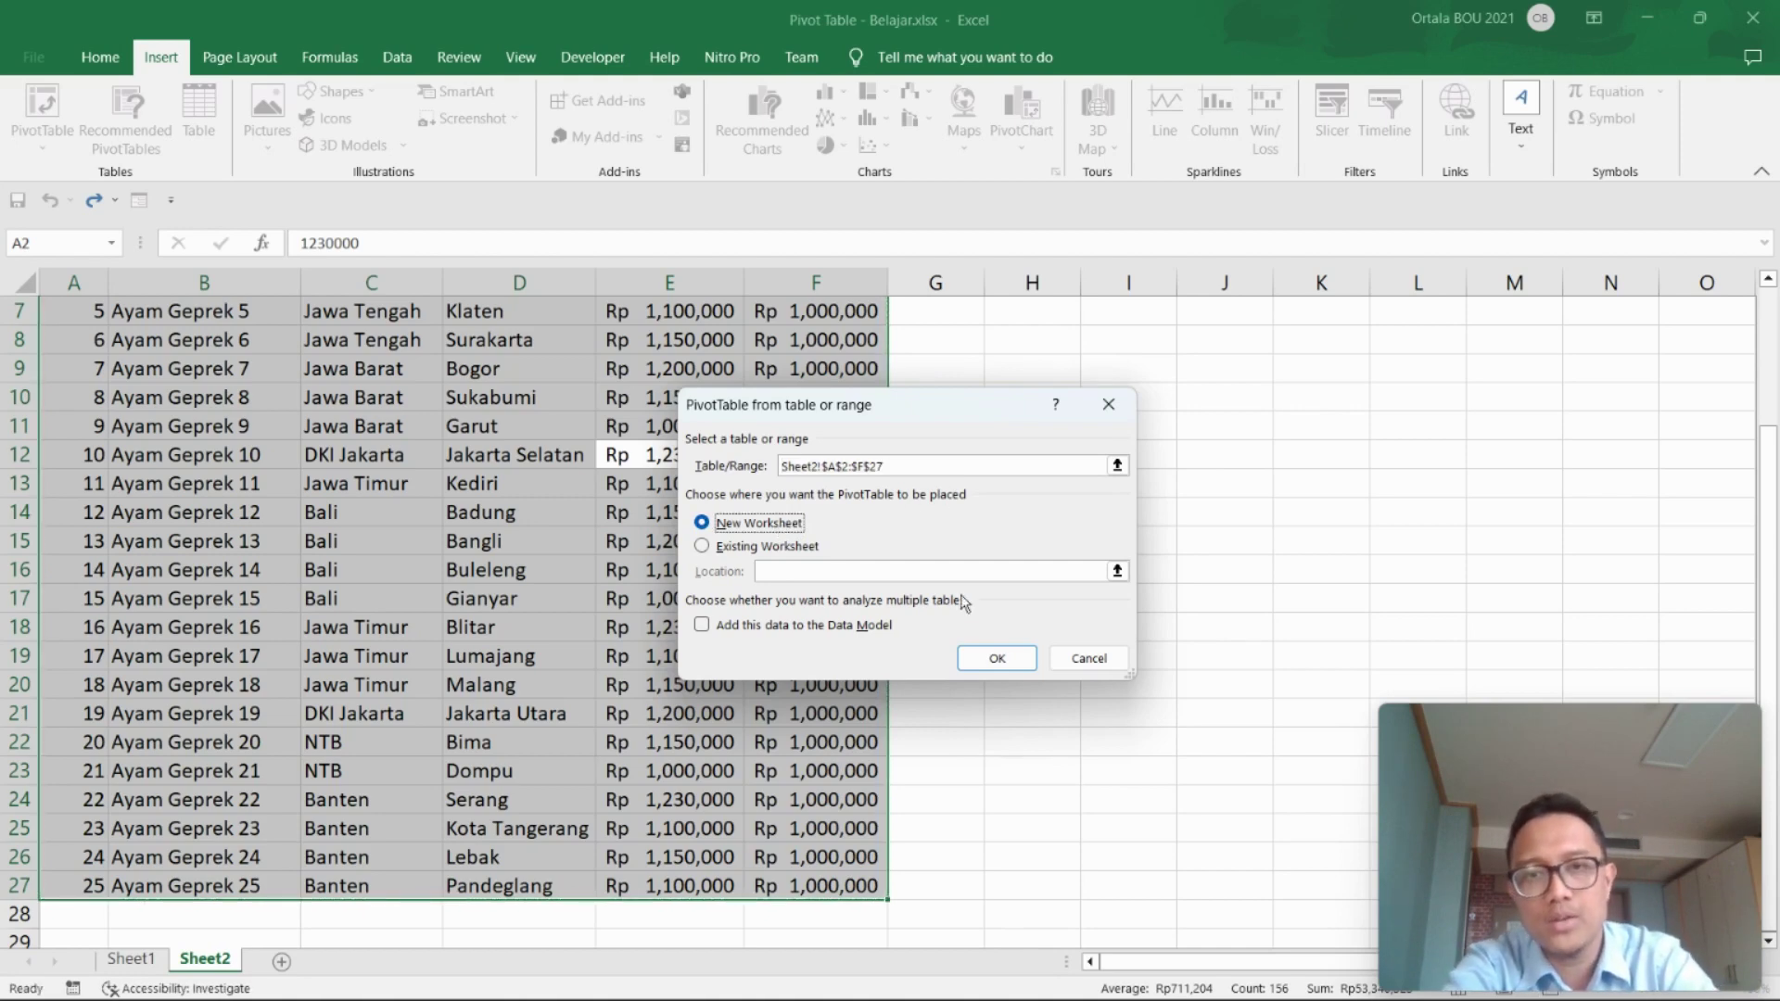
{"action": "left_click", "coordinate": [997, 660]}
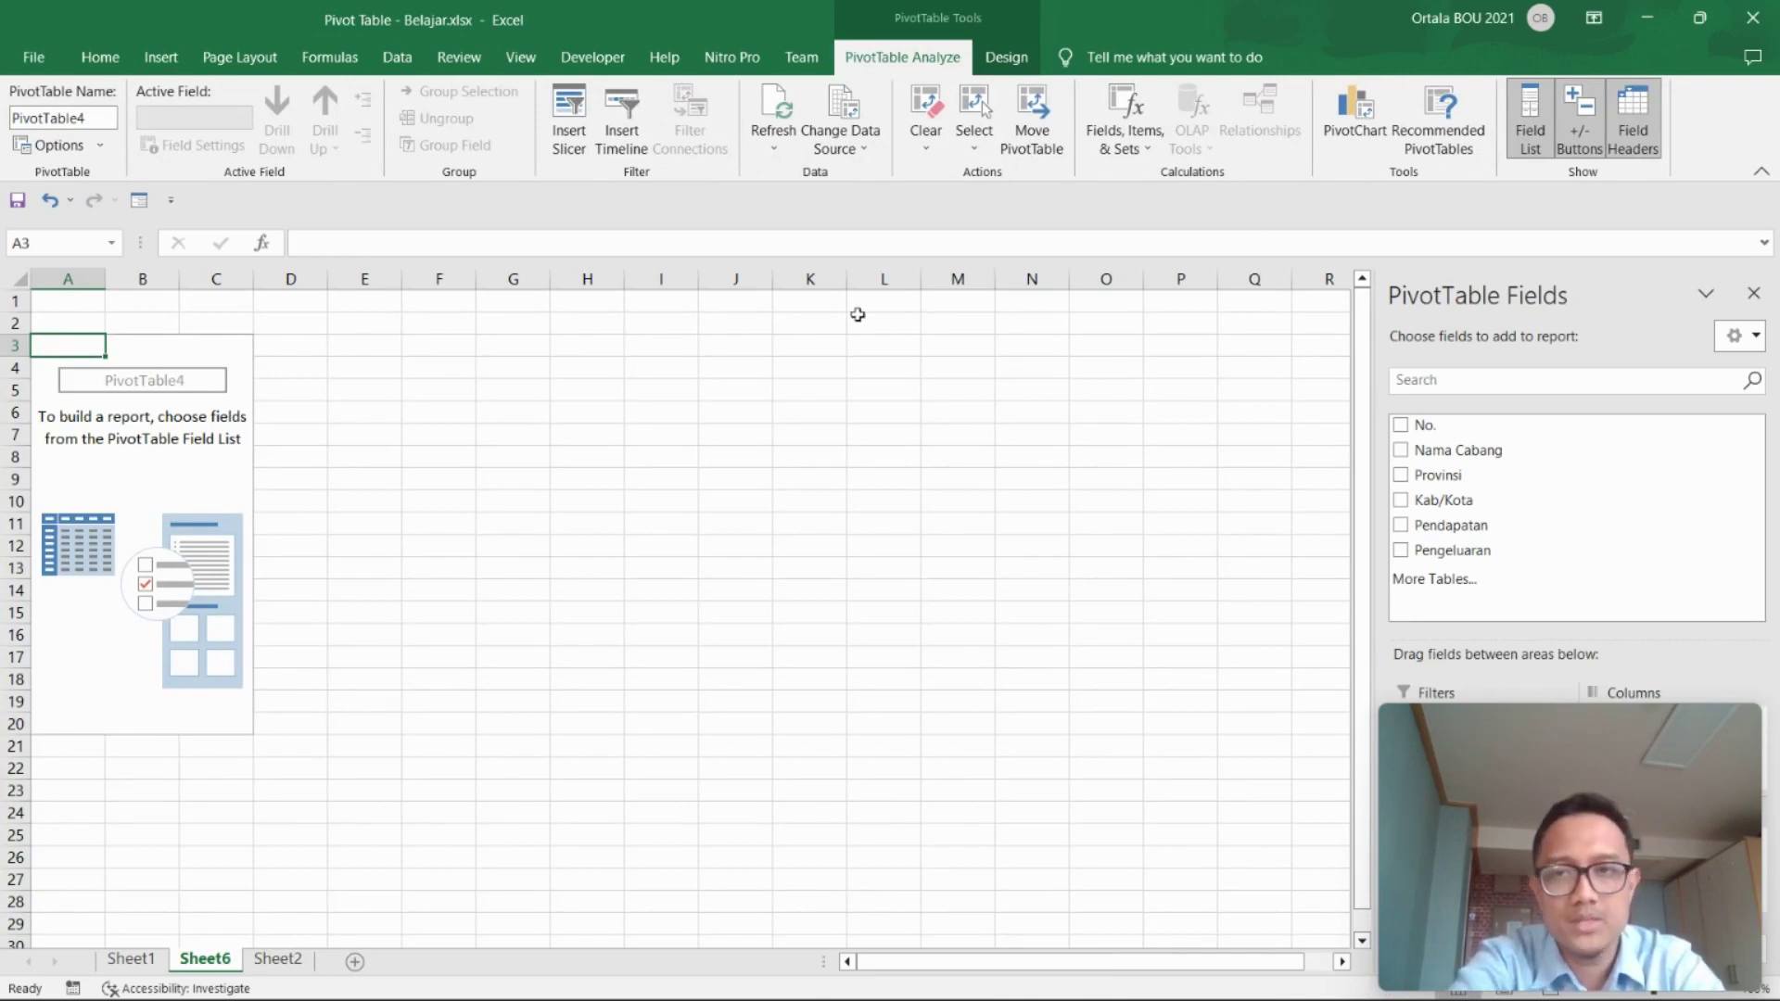
- Put Provinsi in the Rows area, listing Bali through NTB with a Grand Total
{"action": "left_click_drag", "start_coordinate": [1549, 739], "coordinate": [655, 694]}
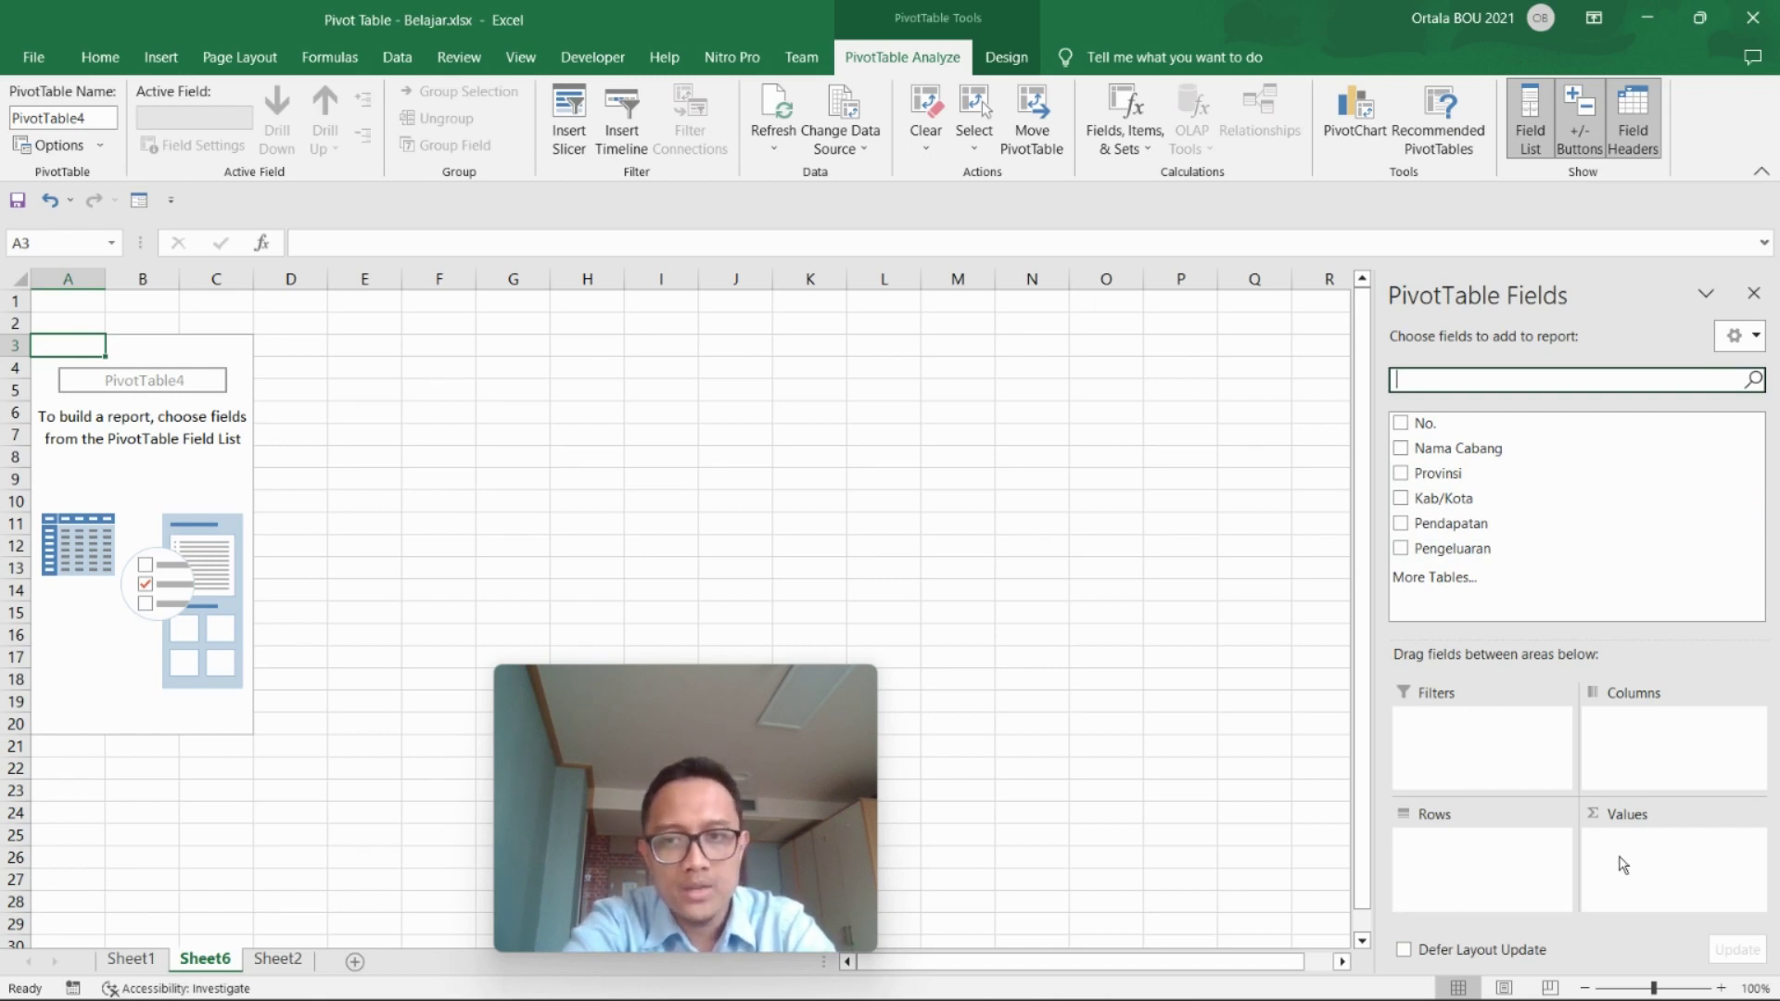
{"action": "mouse_move", "coordinate": [1474, 474]}
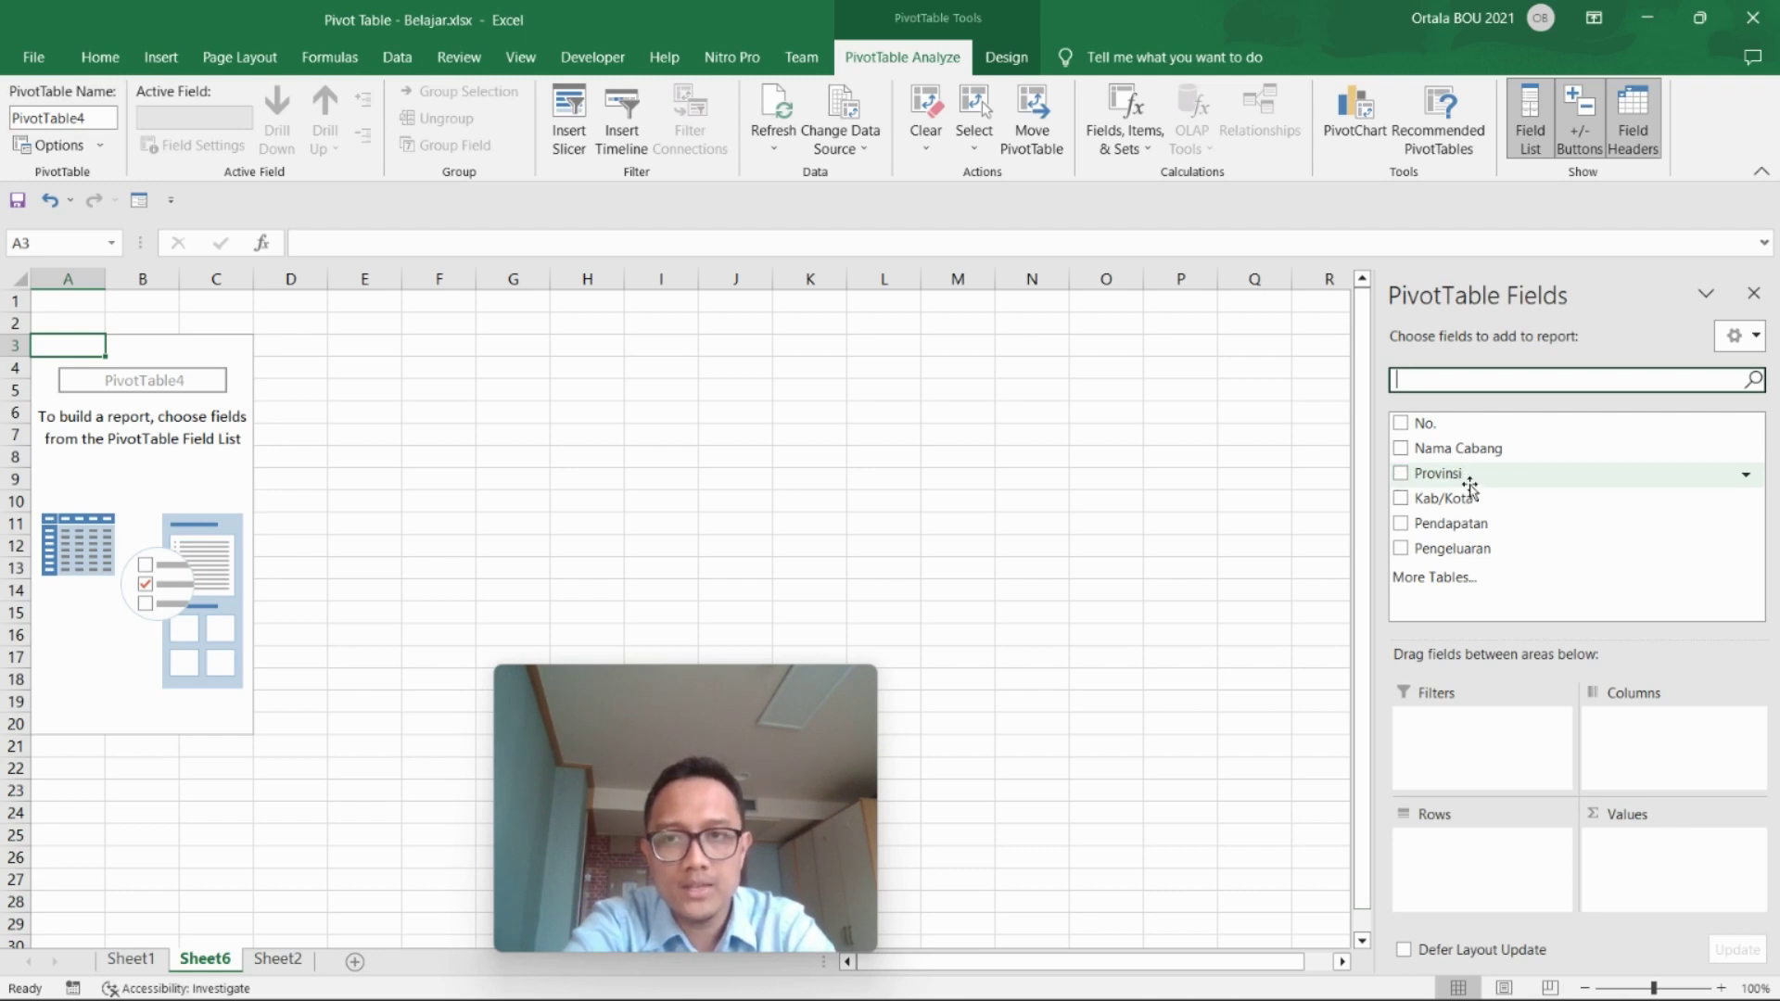
{"action": "mouse_move", "coordinate": [1464, 478]}
{"action": "left_mouse_down"}
{"action": "mouse_move", "coordinate": [1477, 859]}
{"action": "mouse_move", "coordinate": [1409, 496]}
{"action": "left_mouse_up"}
{"action": "left_click", "coordinate": [1401, 477]}
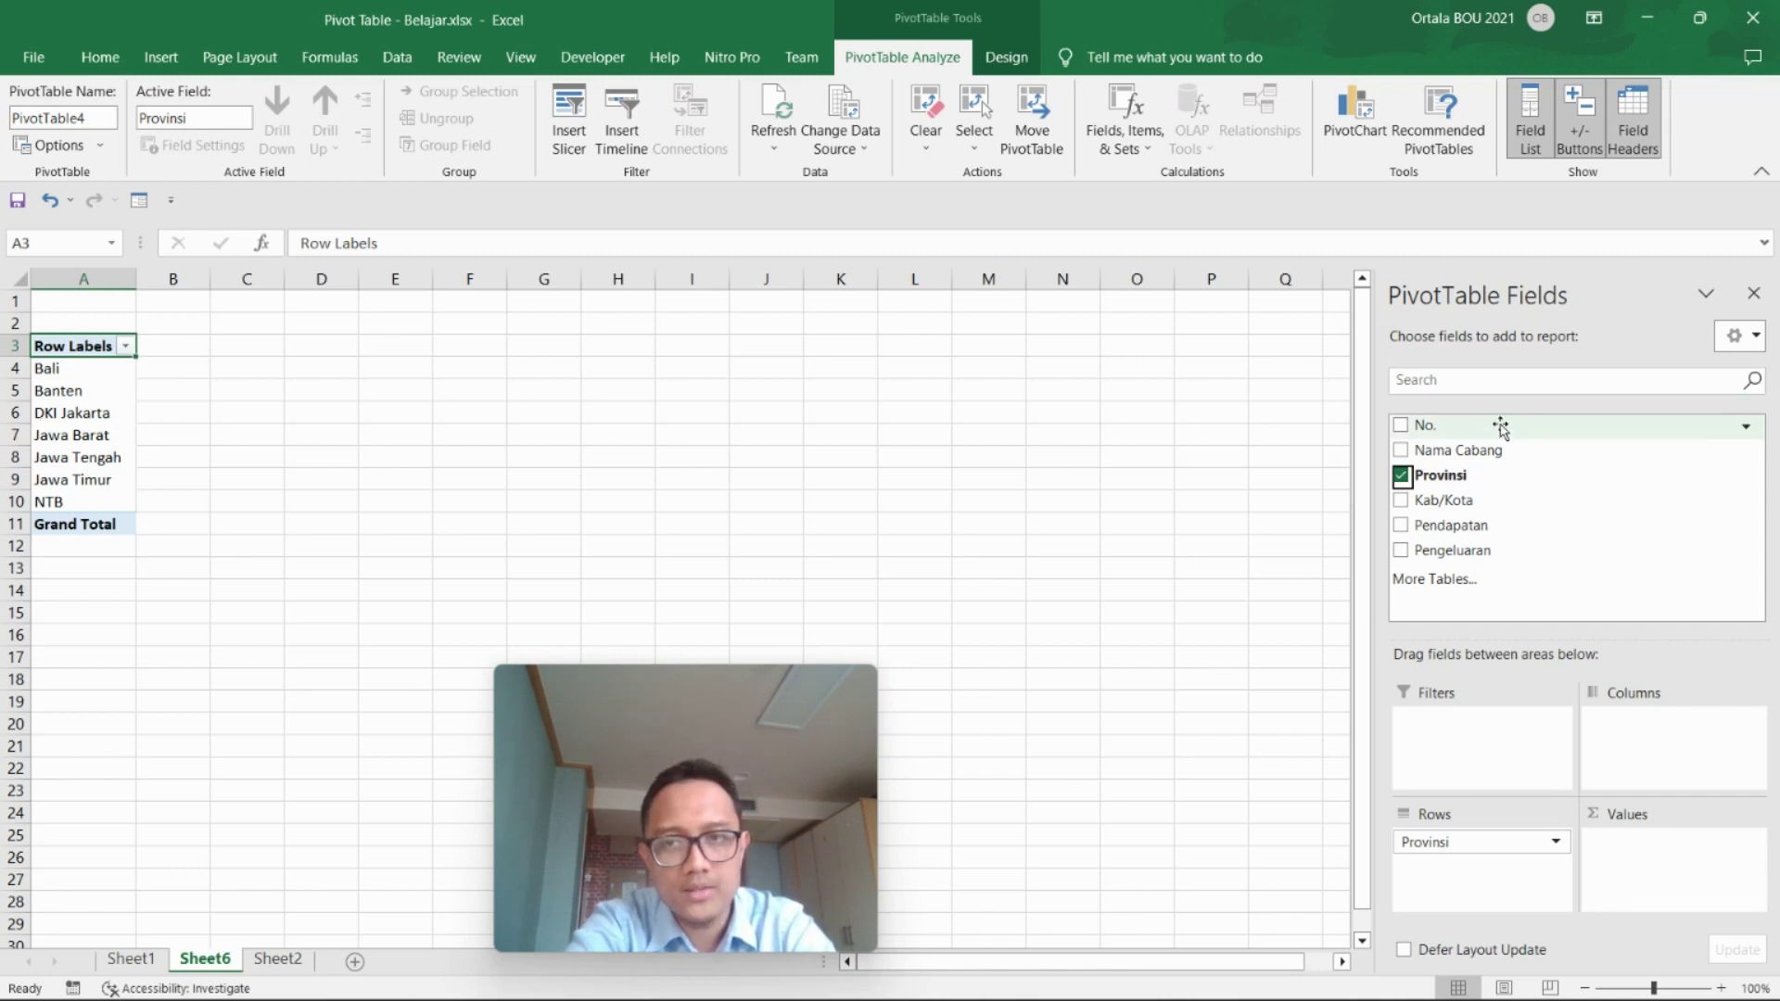
- Nest Kab/Kota under Provinsi, showing cities like Badung, Bangli, Buleleng and Gianyar
{"action": "left_click", "coordinate": [1402, 501]}
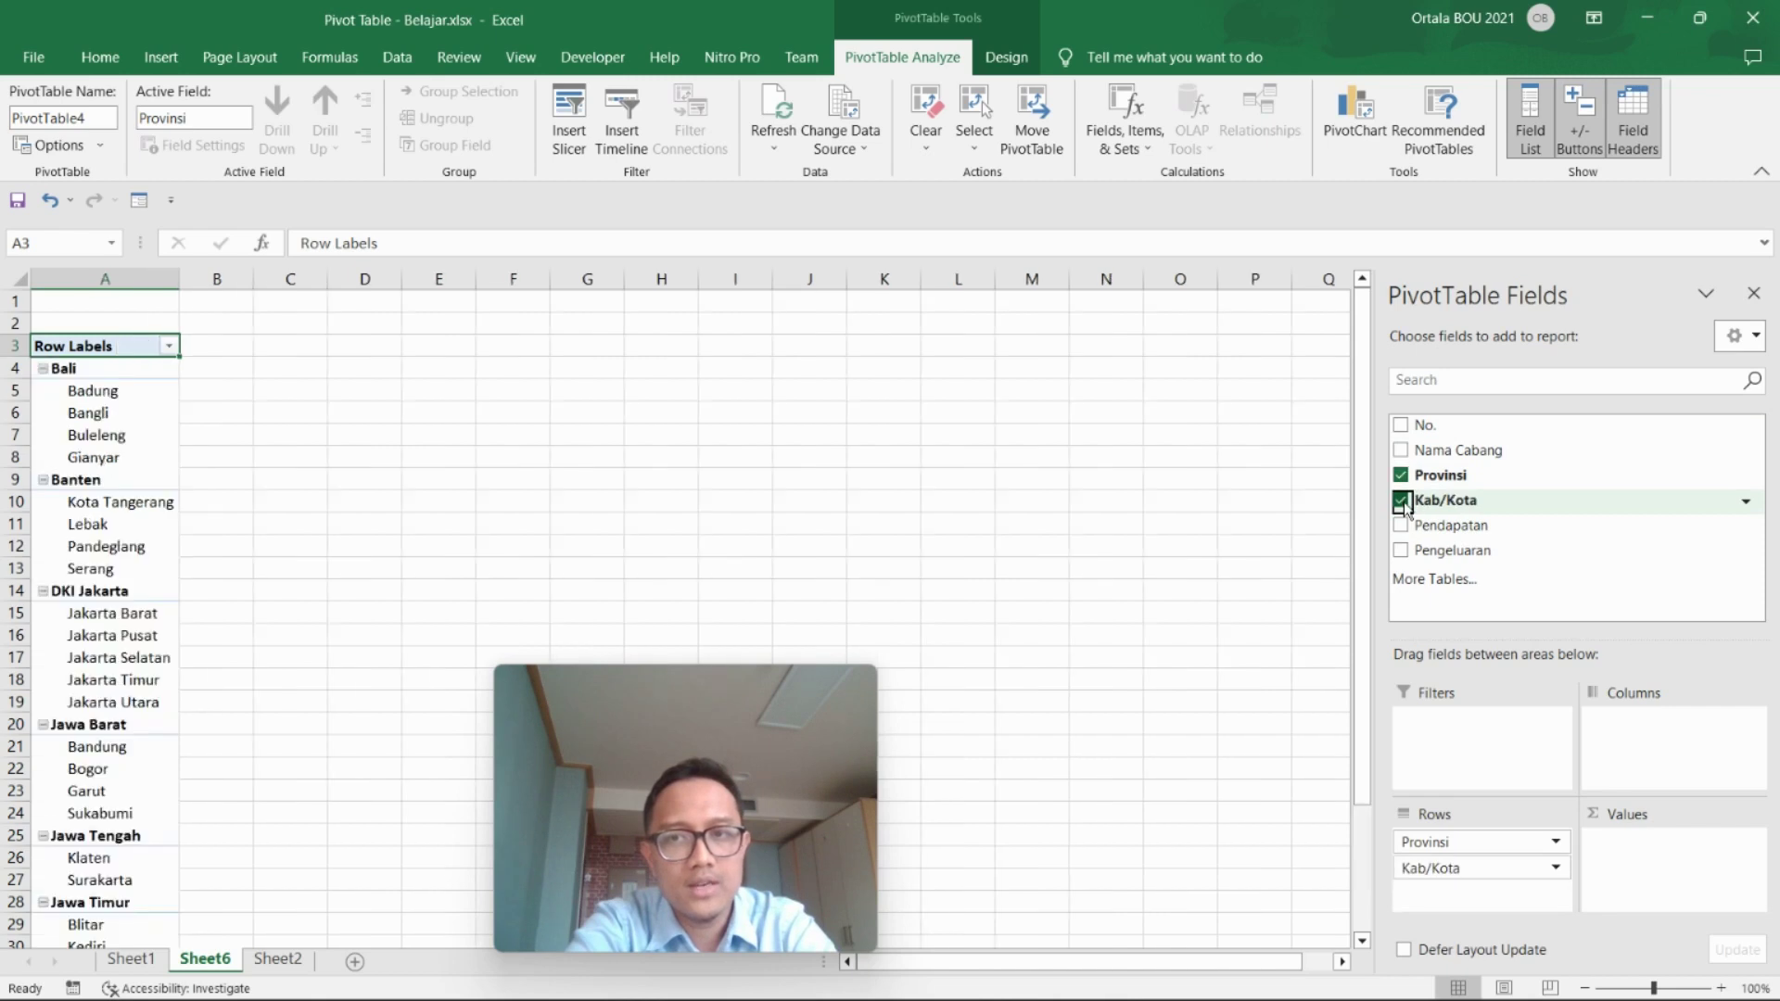
{"action": "left_click", "coordinate": [109, 441]}
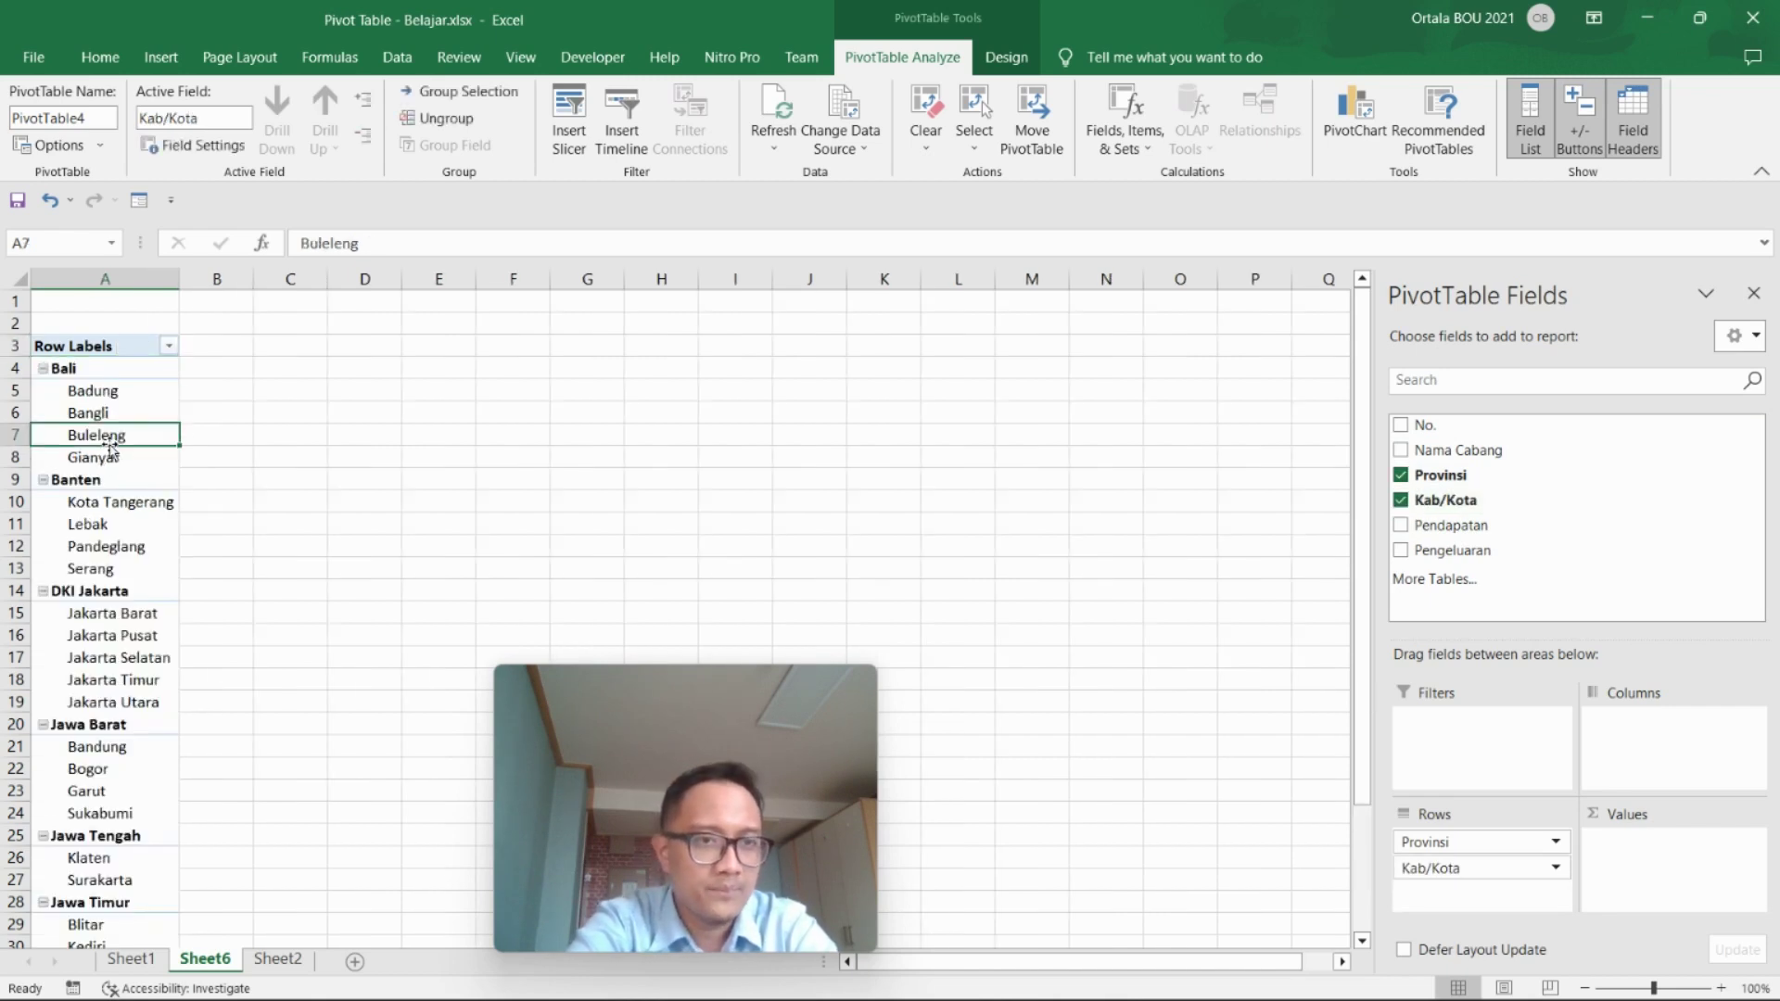
{"action": "left_click", "coordinate": [125, 400]}
{"action": "left_click", "coordinate": [290, 457]}
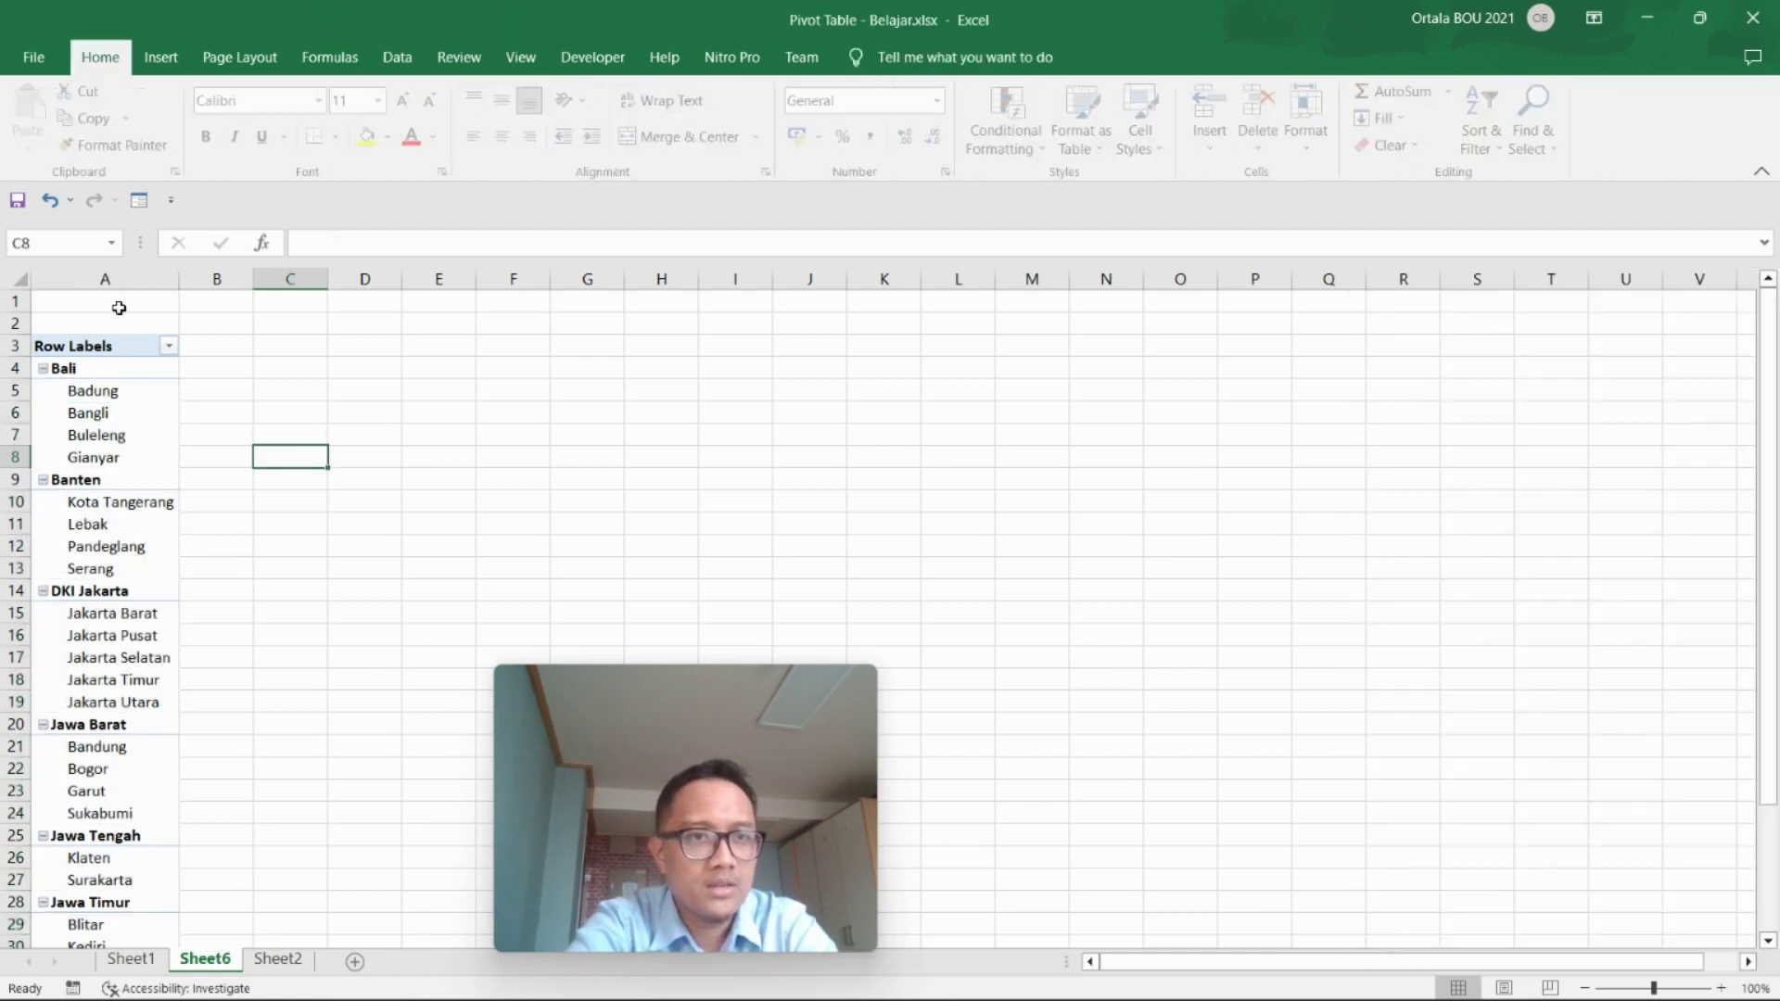
{"action": "left_click", "coordinate": [113, 375]}
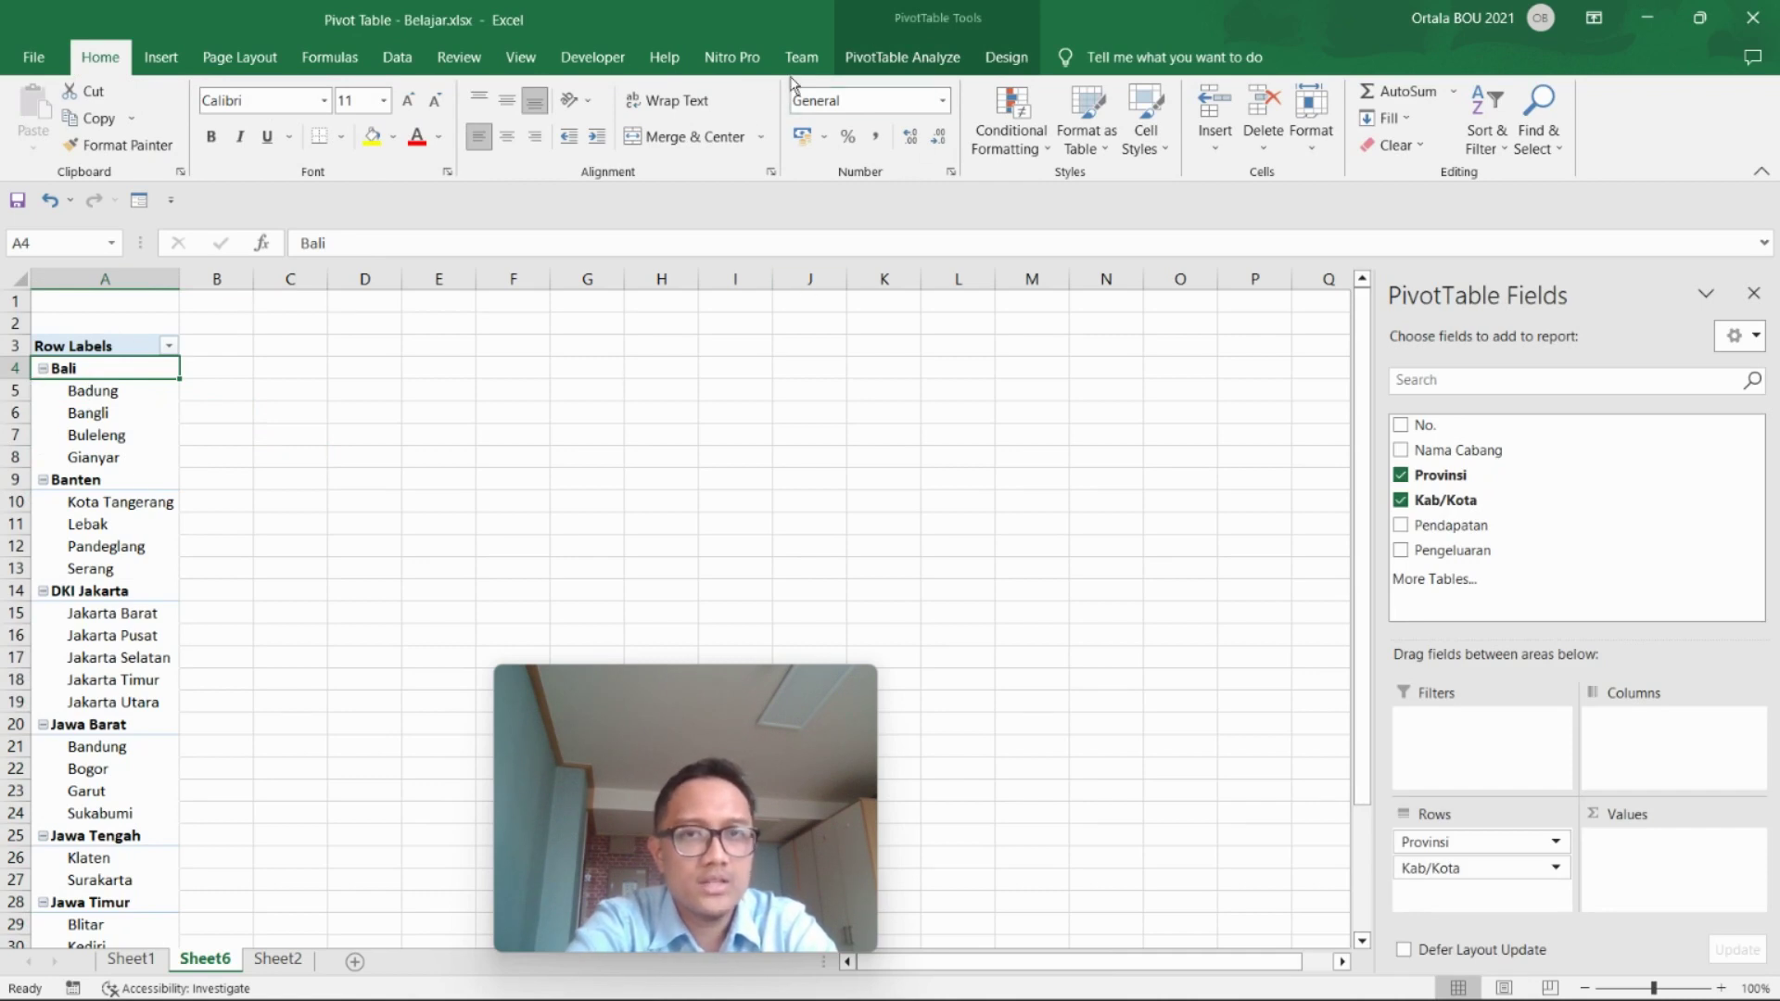
- Collapse the pivot to province rows only, then expand the city rows again
{"action": "left_click", "coordinate": [912, 65]}
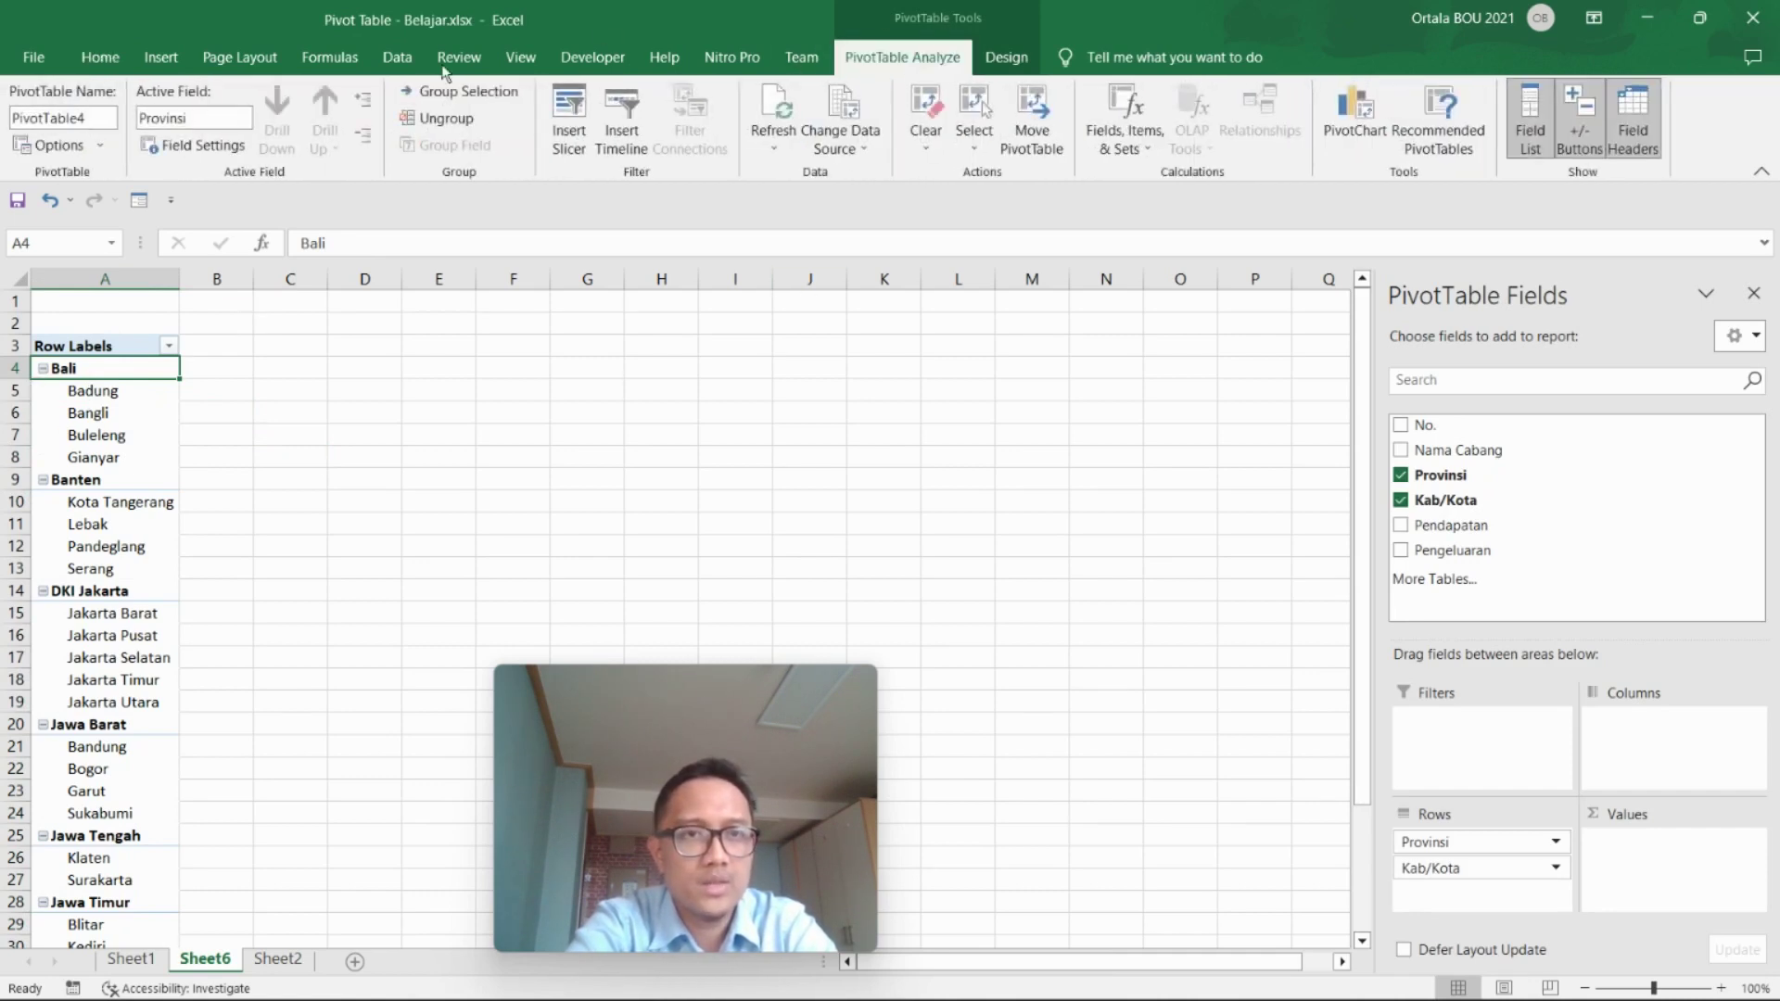
{"action": "left_click", "coordinate": [364, 136]}
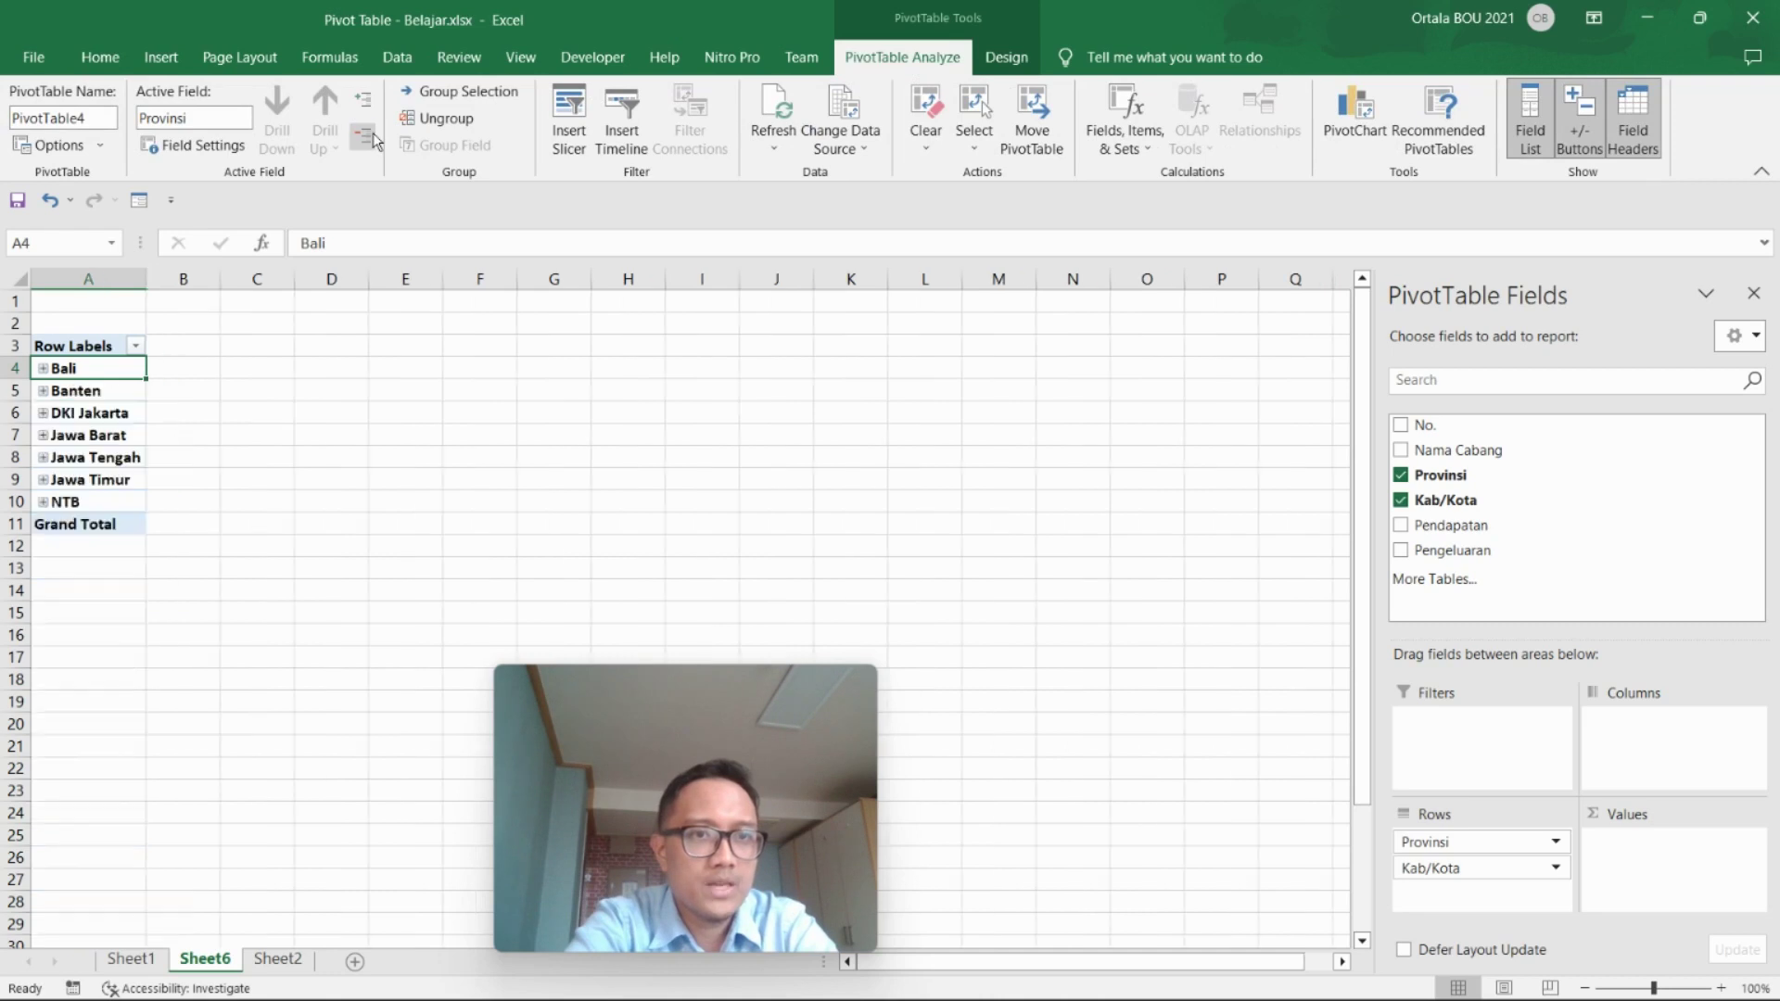
{"action": "left_click", "coordinate": [363, 100]}
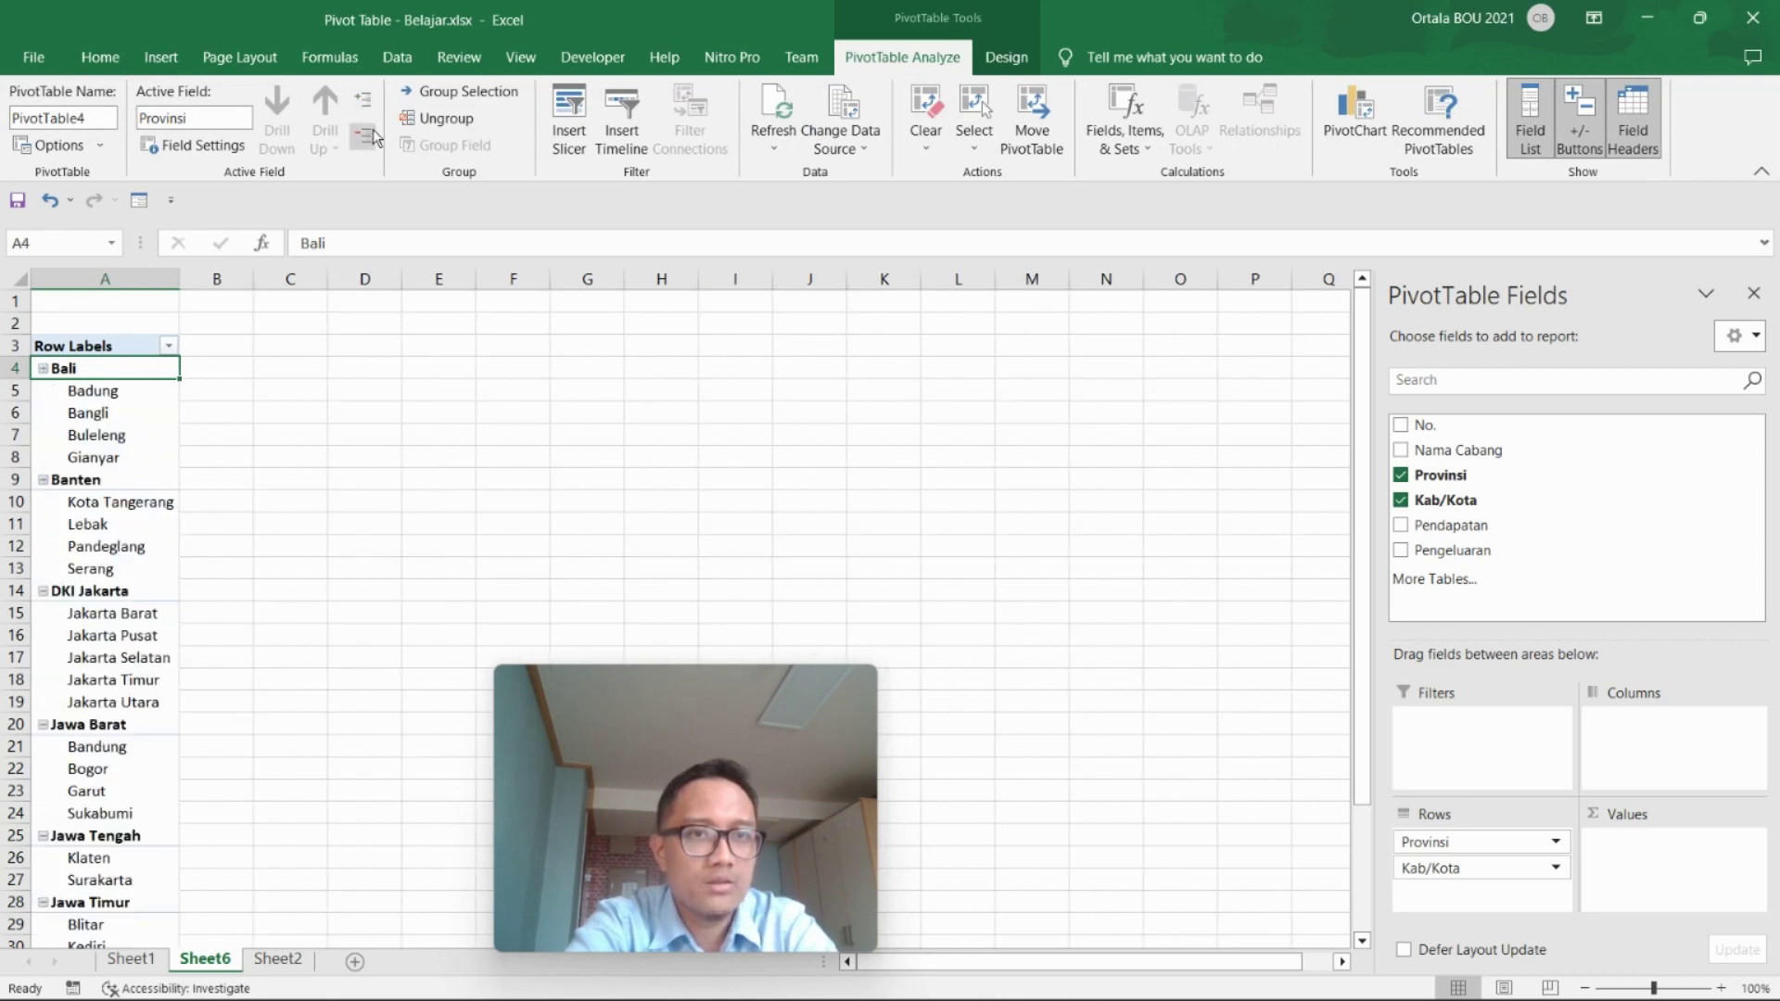
- Add Sum of Pendapatan to Values and format that column as Accounting
{"action": "left_click", "coordinate": [367, 137]}
{"action": "left_click", "coordinate": [363, 100]}
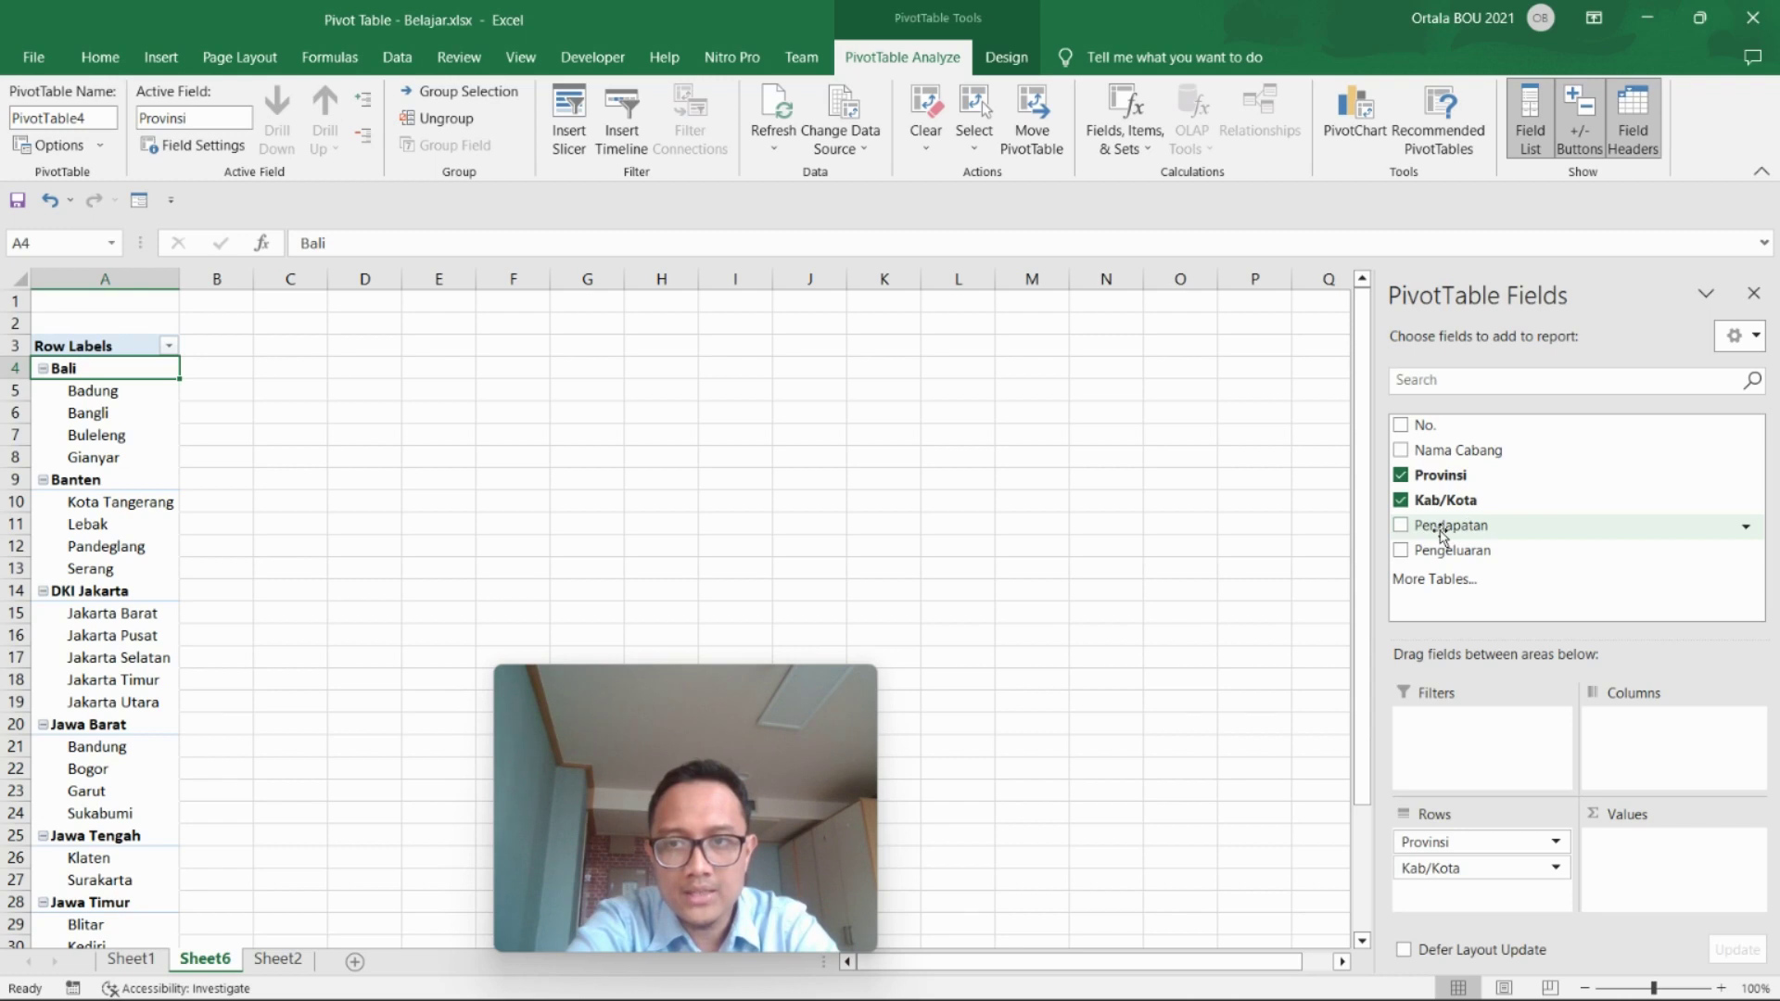
{"action": "left_click_drag", "start_coordinate": [1442, 535], "coordinate": [1645, 867]}
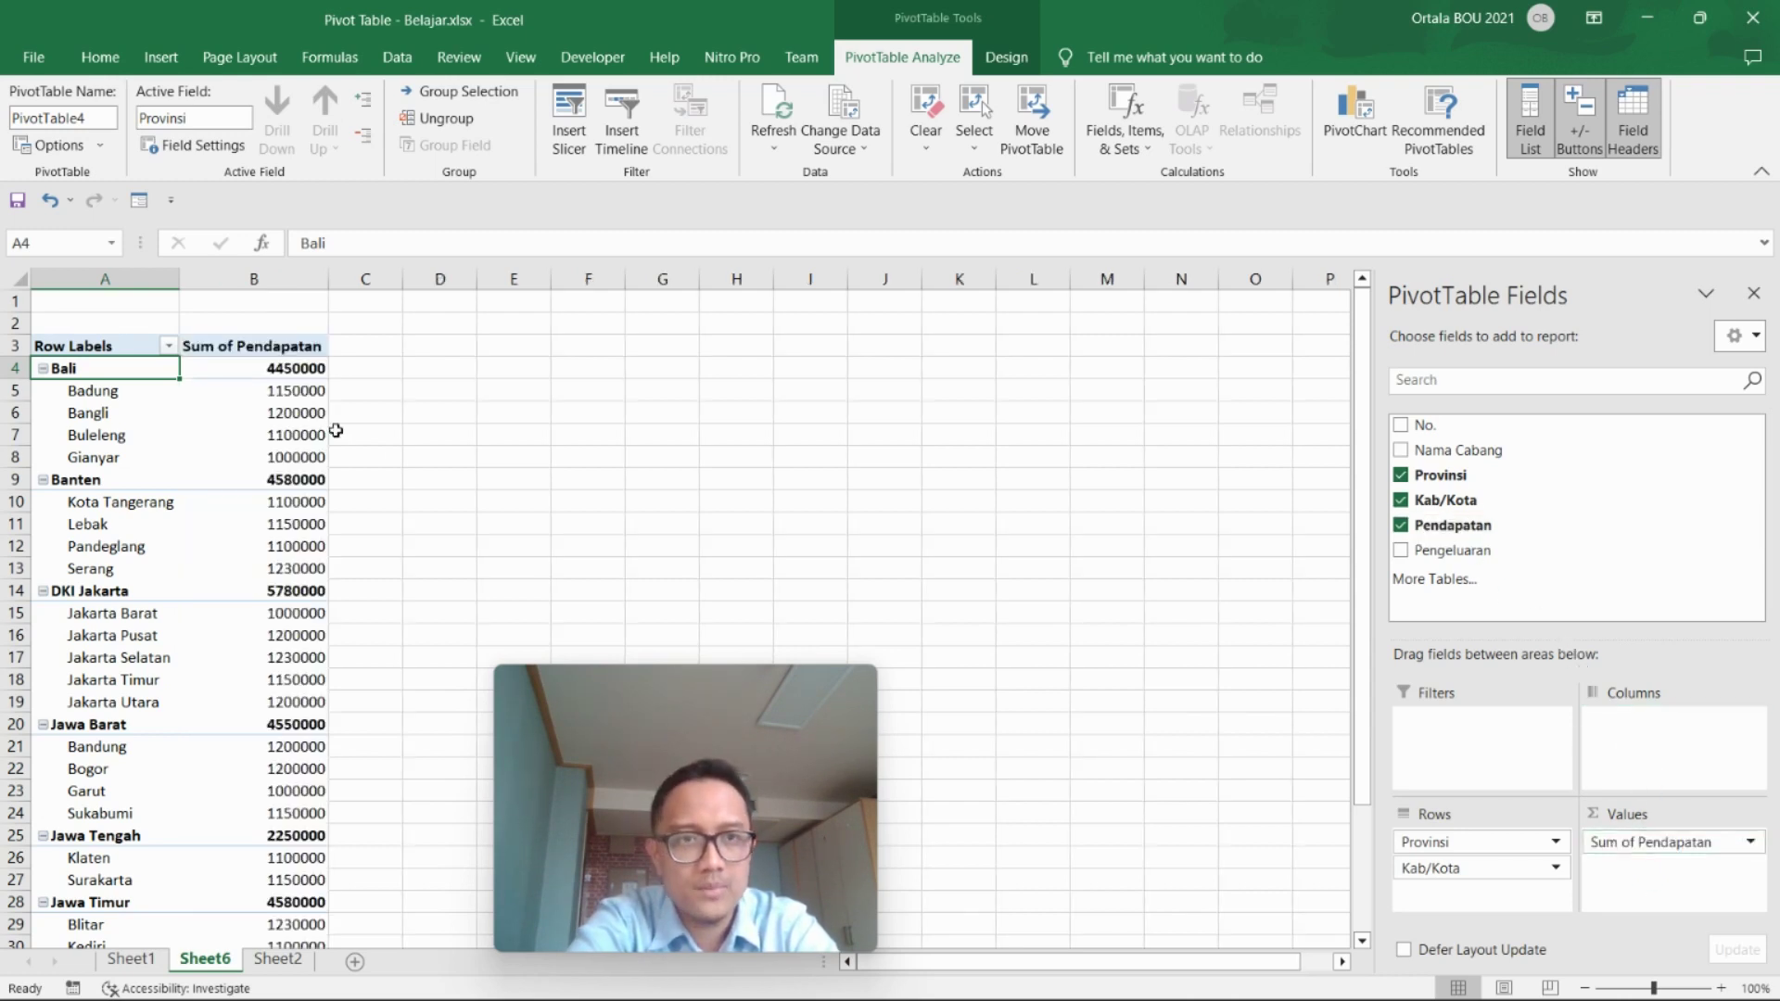
{"action": "left_click", "coordinate": [281, 368]}
{"action": "left_click", "coordinate": [260, 390]}
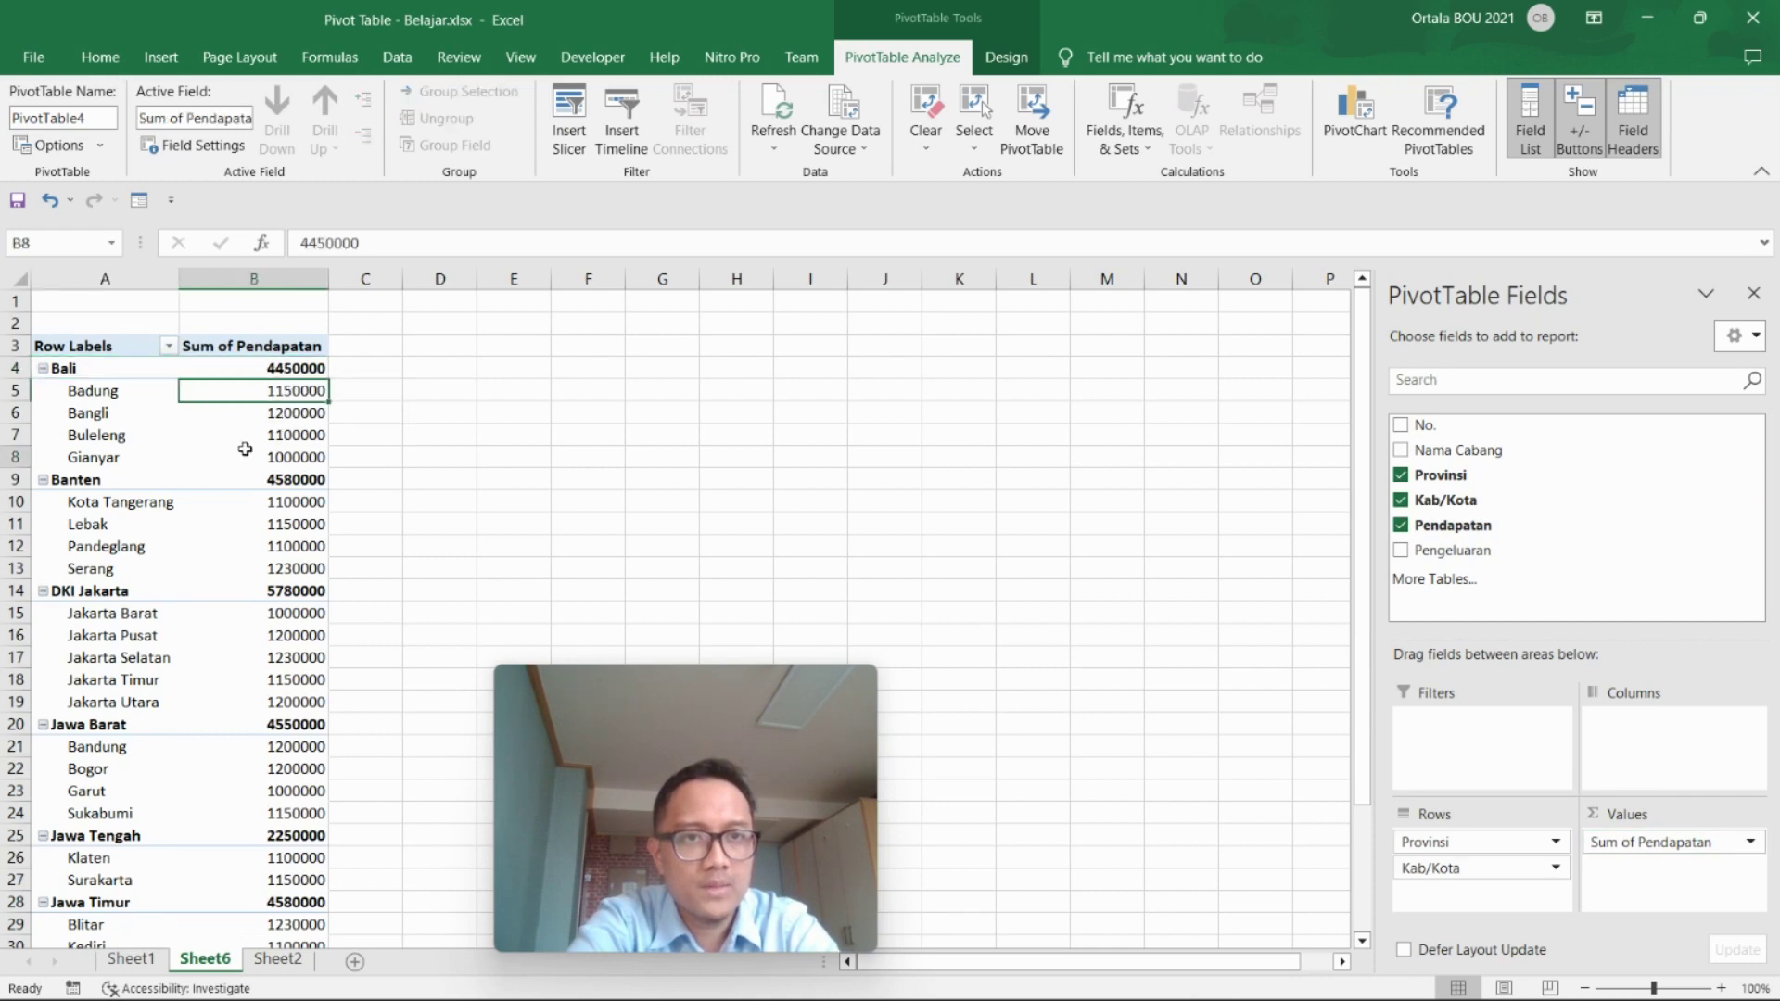
{"action": "left_click", "coordinate": [247, 452]}
{"action": "left_click", "coordinate": [278, 278]}
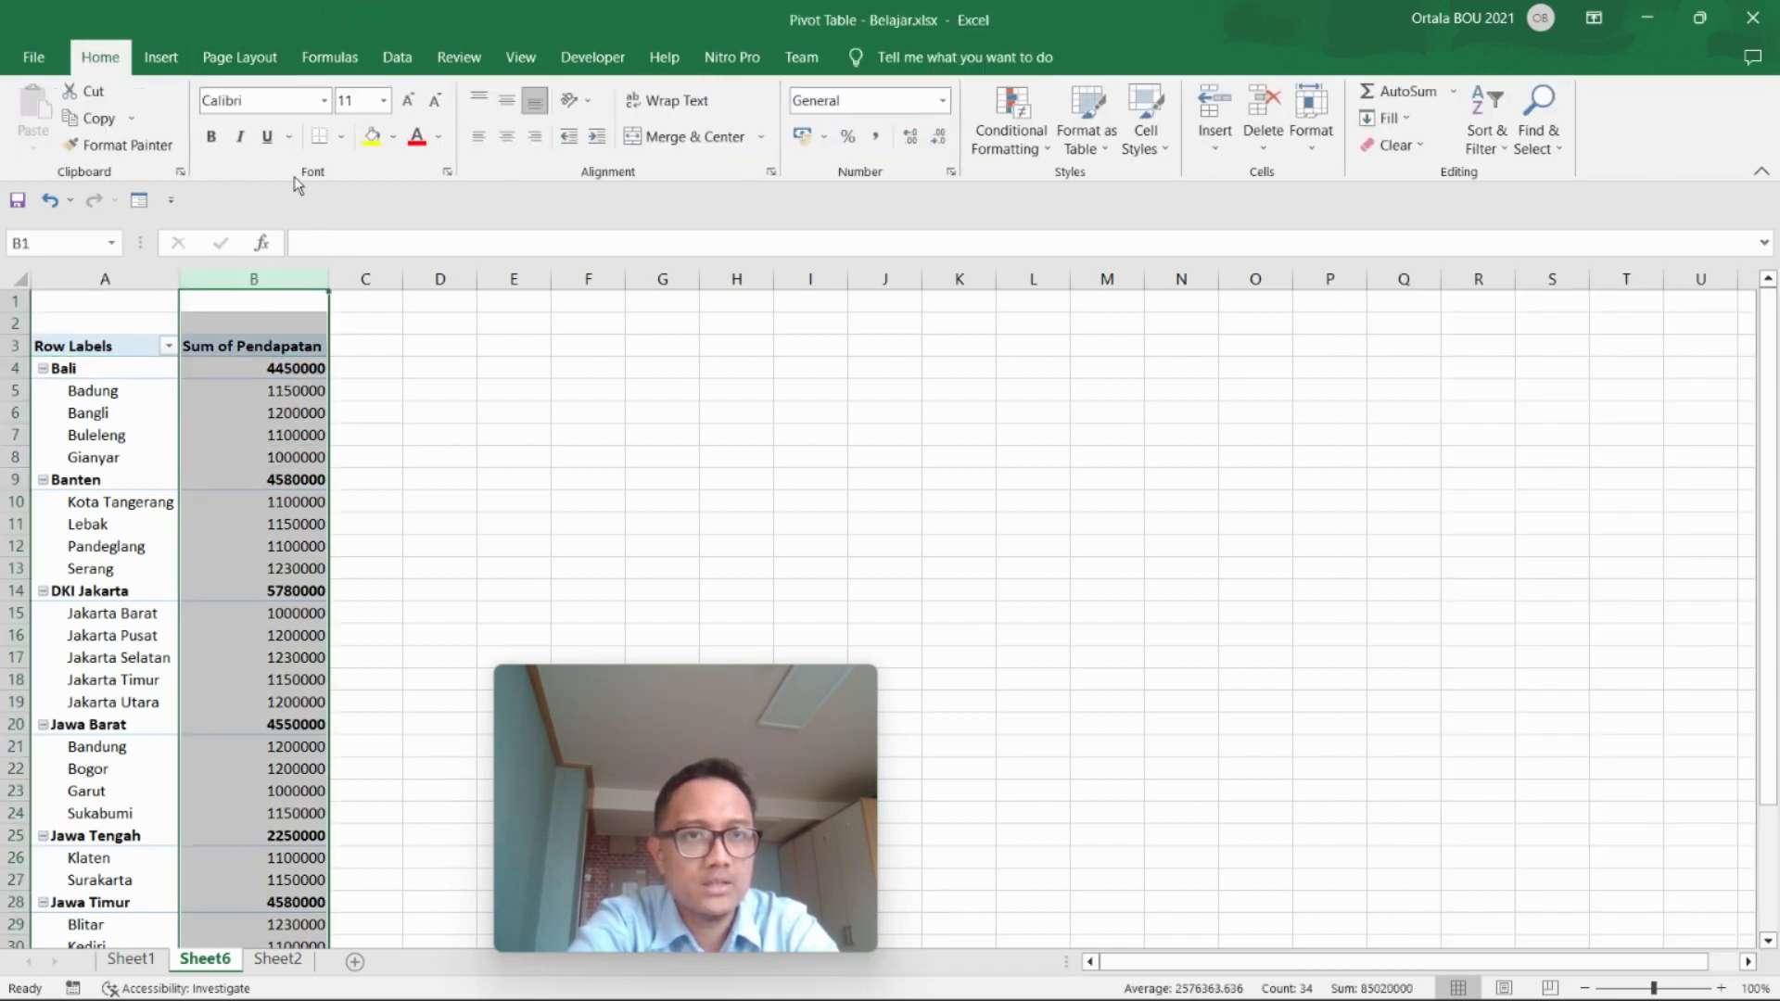
{"action": "left_click", "coordinate": [876, 137]}
- Add Sum of Pengeluaran to Values and apply Accounting format to both value columns
{"action": "left_click", "coordinate": [525, 530]}
{"action": "left_click", "coordinate": [306, 435]}
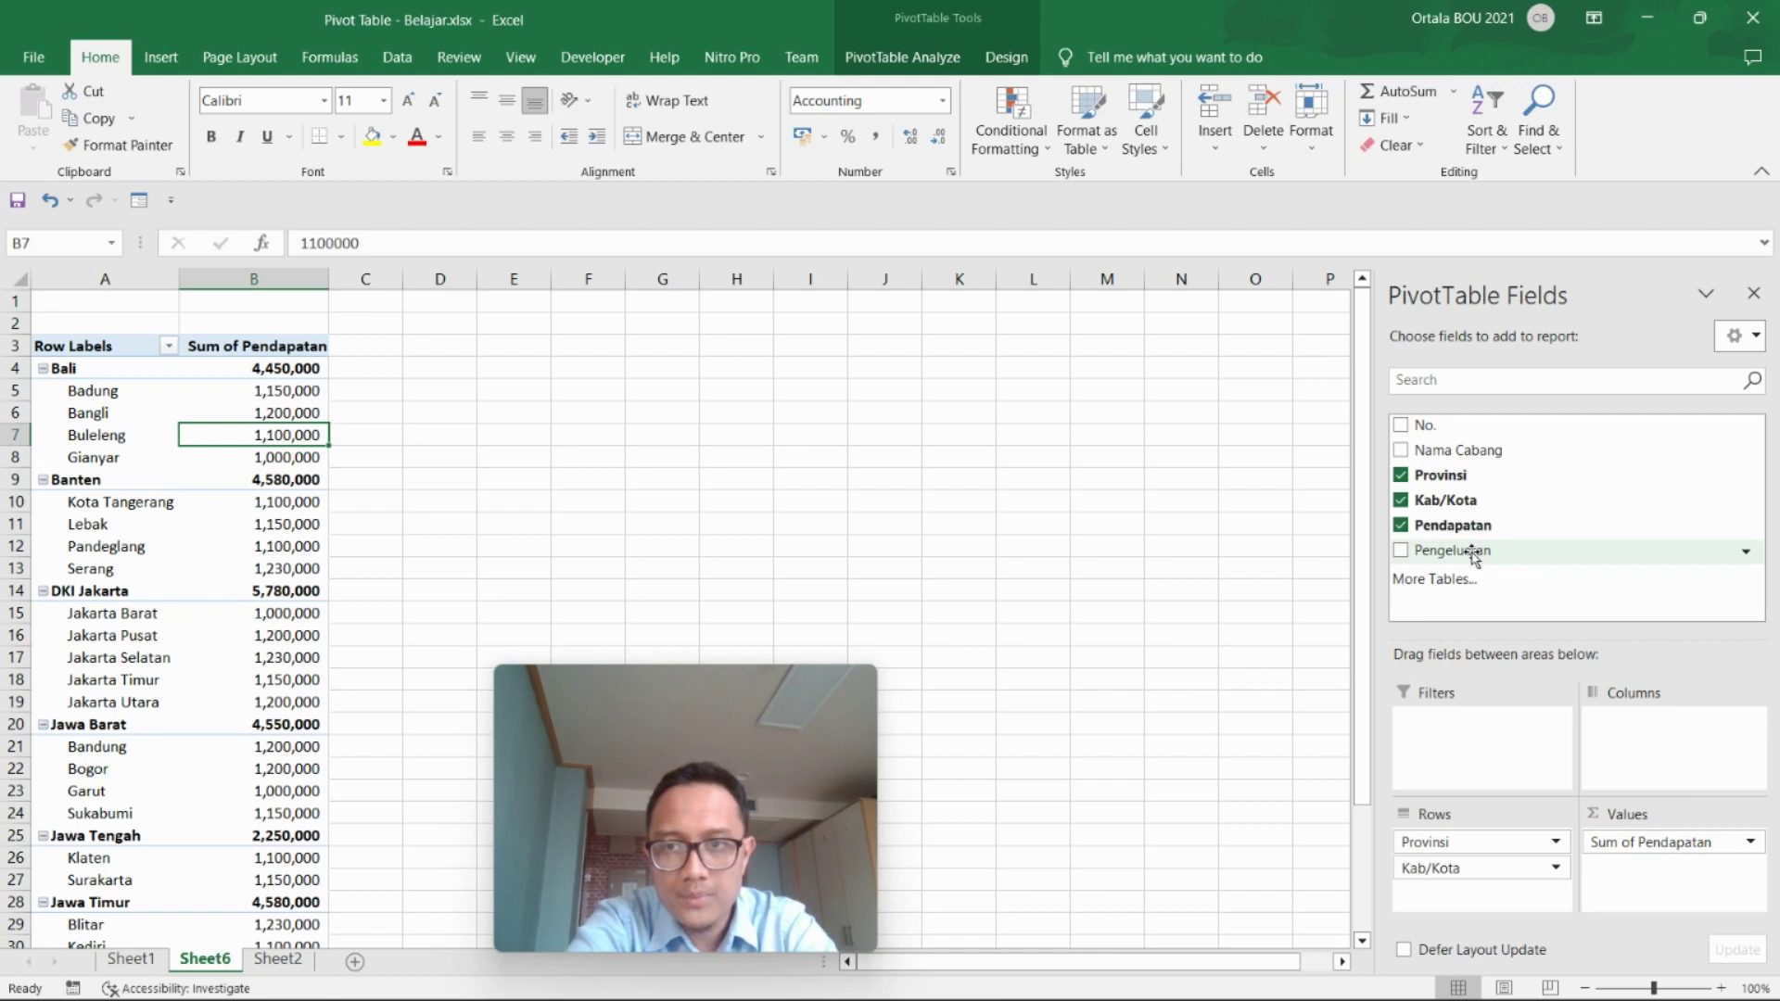
{"action": "left_click_drag", "start_coordinate": [1474, 555], "coordinate": [1659, 867]}
{"action": "left_click", "coordinate": [489, 541]}
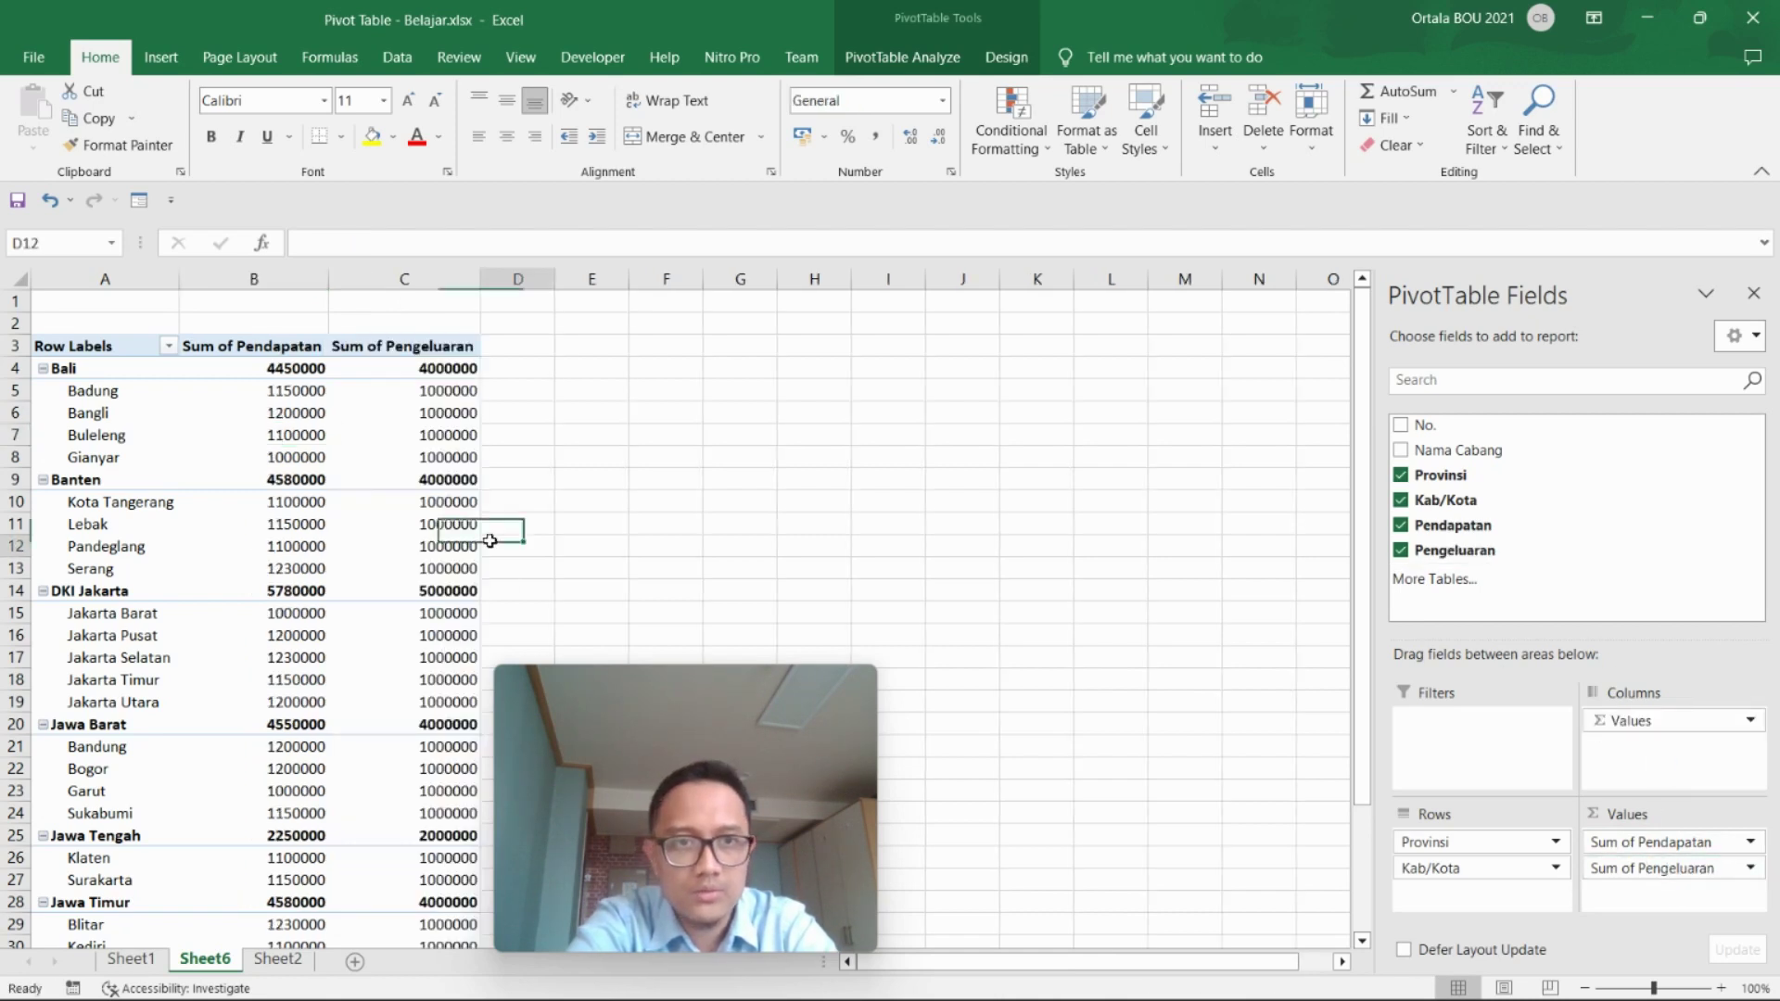
{"action": "left_click", "coordinate": [400, 279]}
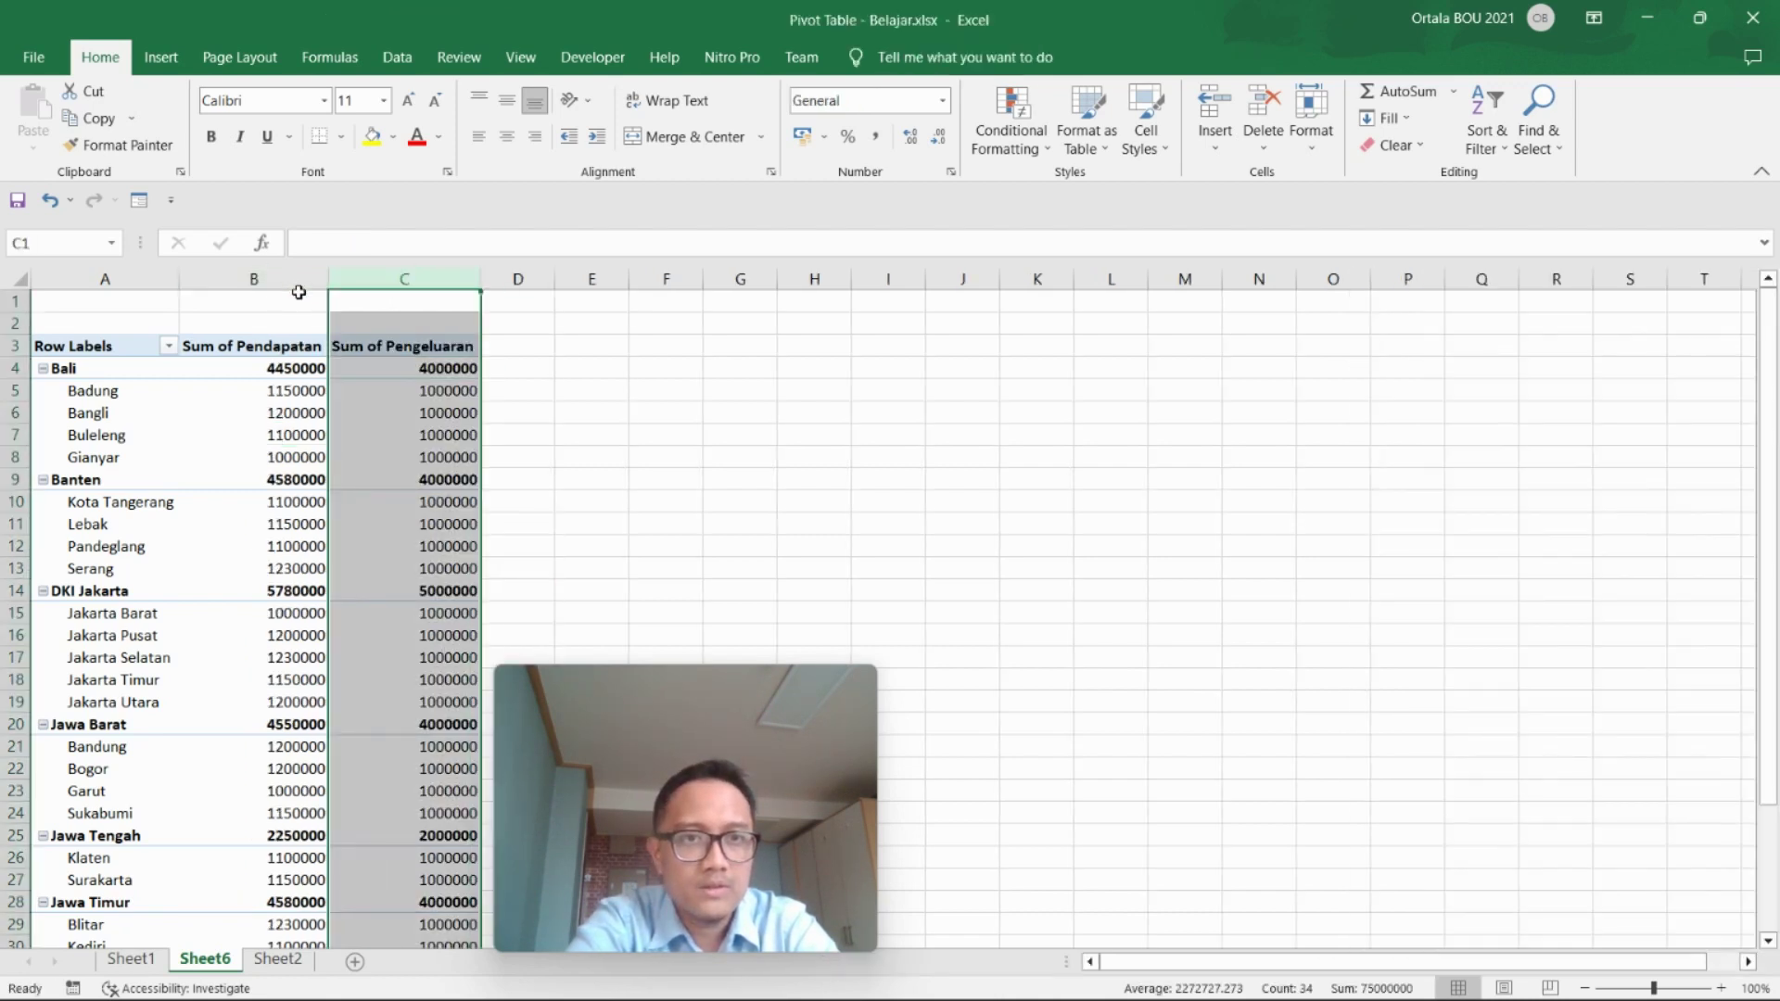
{"action": "left_click_drag", "start_coordinate": [298, 279], "coordinate": [407, 280]}
{"action": "left_click", "coordinate": [875, 136]}
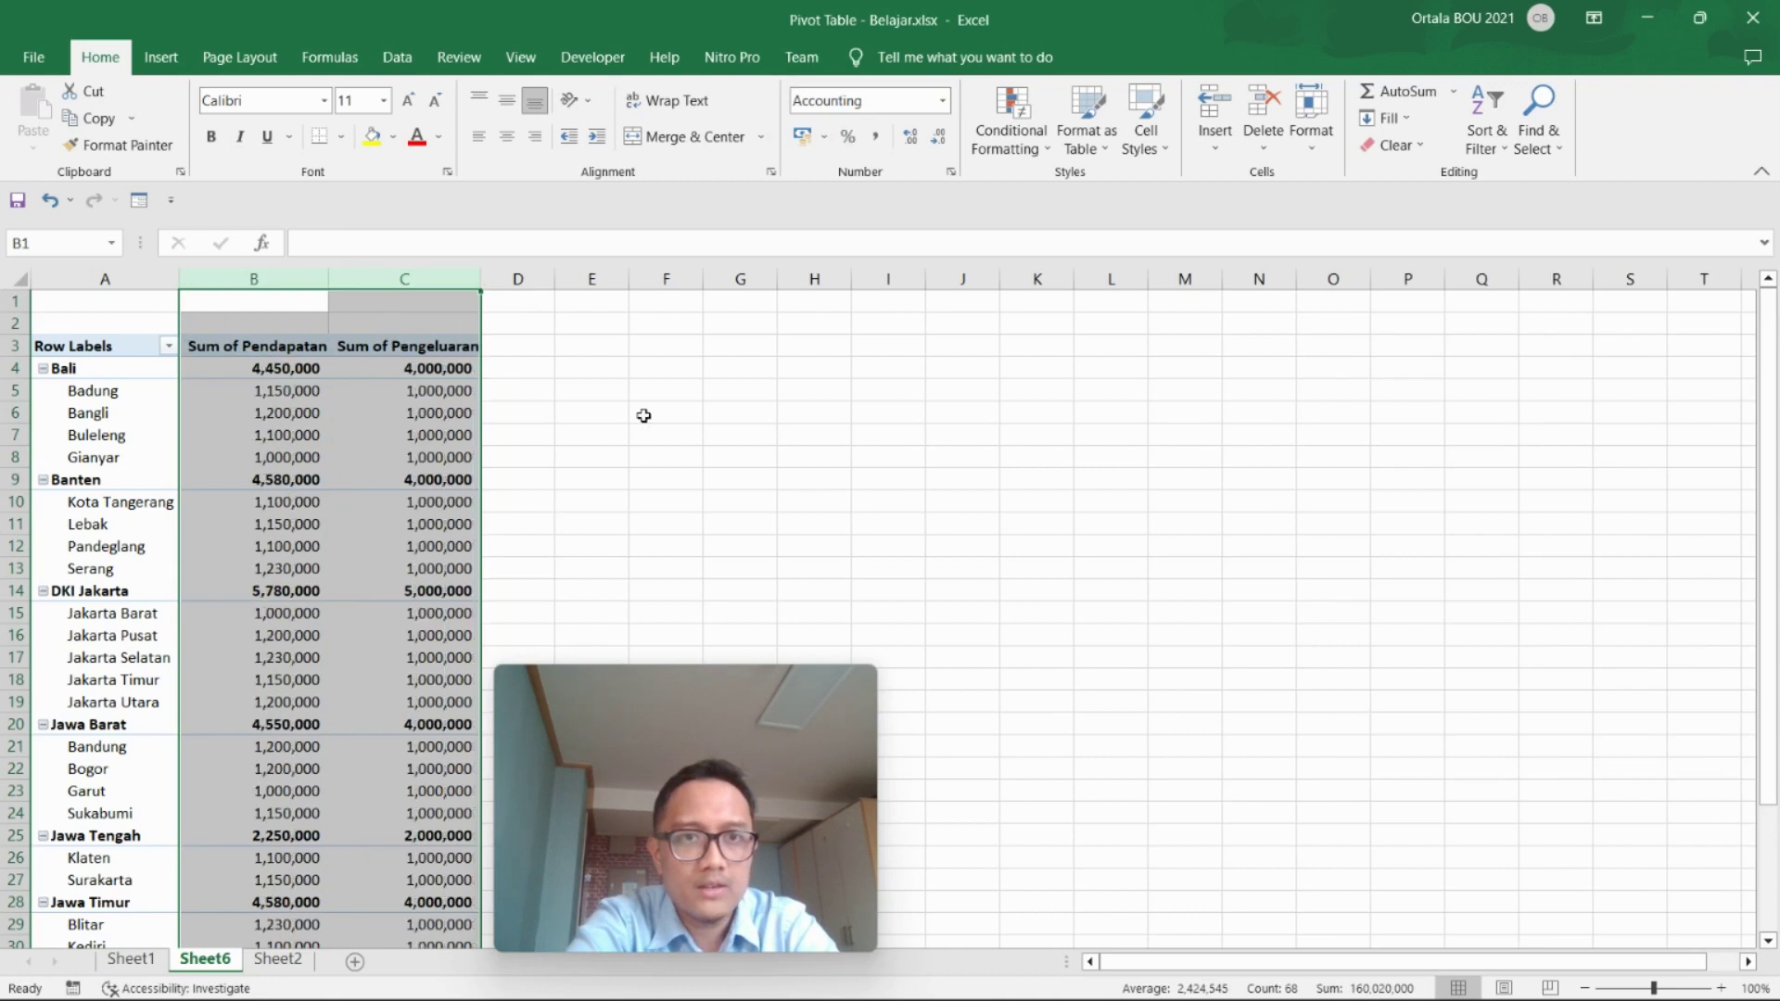
{"action": "left_click", "coordinate": [592, 524]}
{"action": "left_click", "coordinate": [404, 480]}
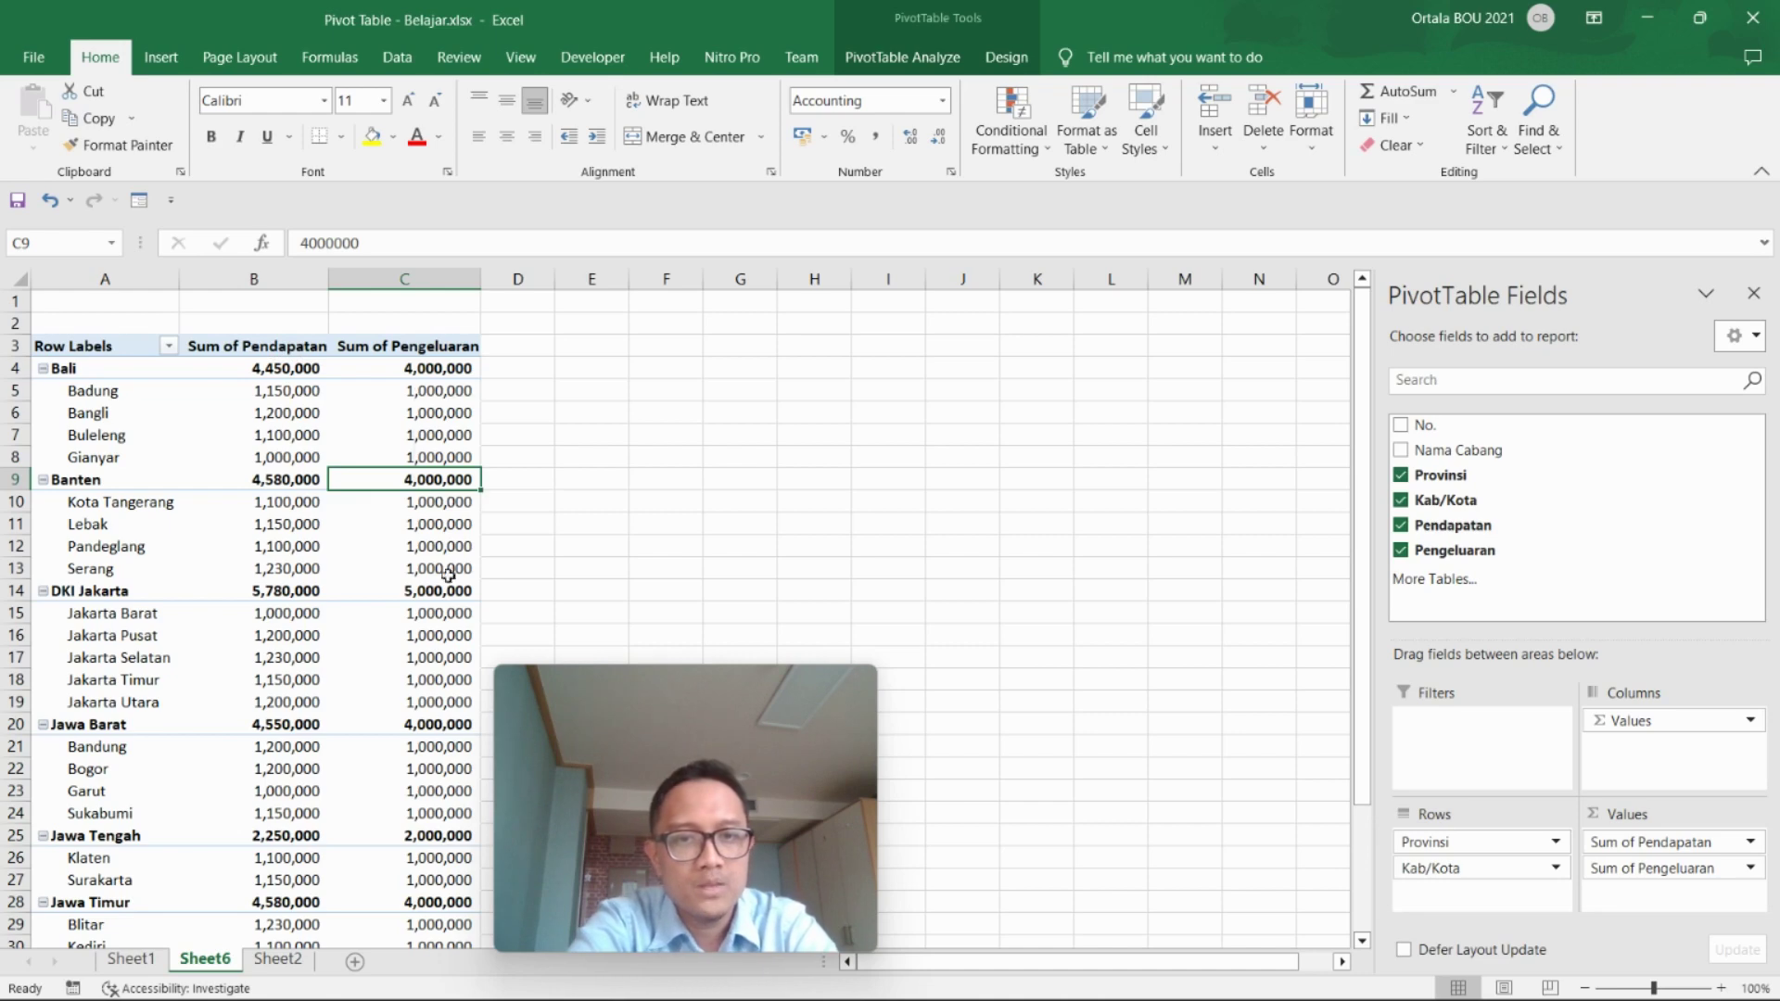
- Select a value cell in PivotTable4 on Sheet6 and show the Fields, Items, & Sets menu
{"action": "left_click", "coordinate": [278, 958]}
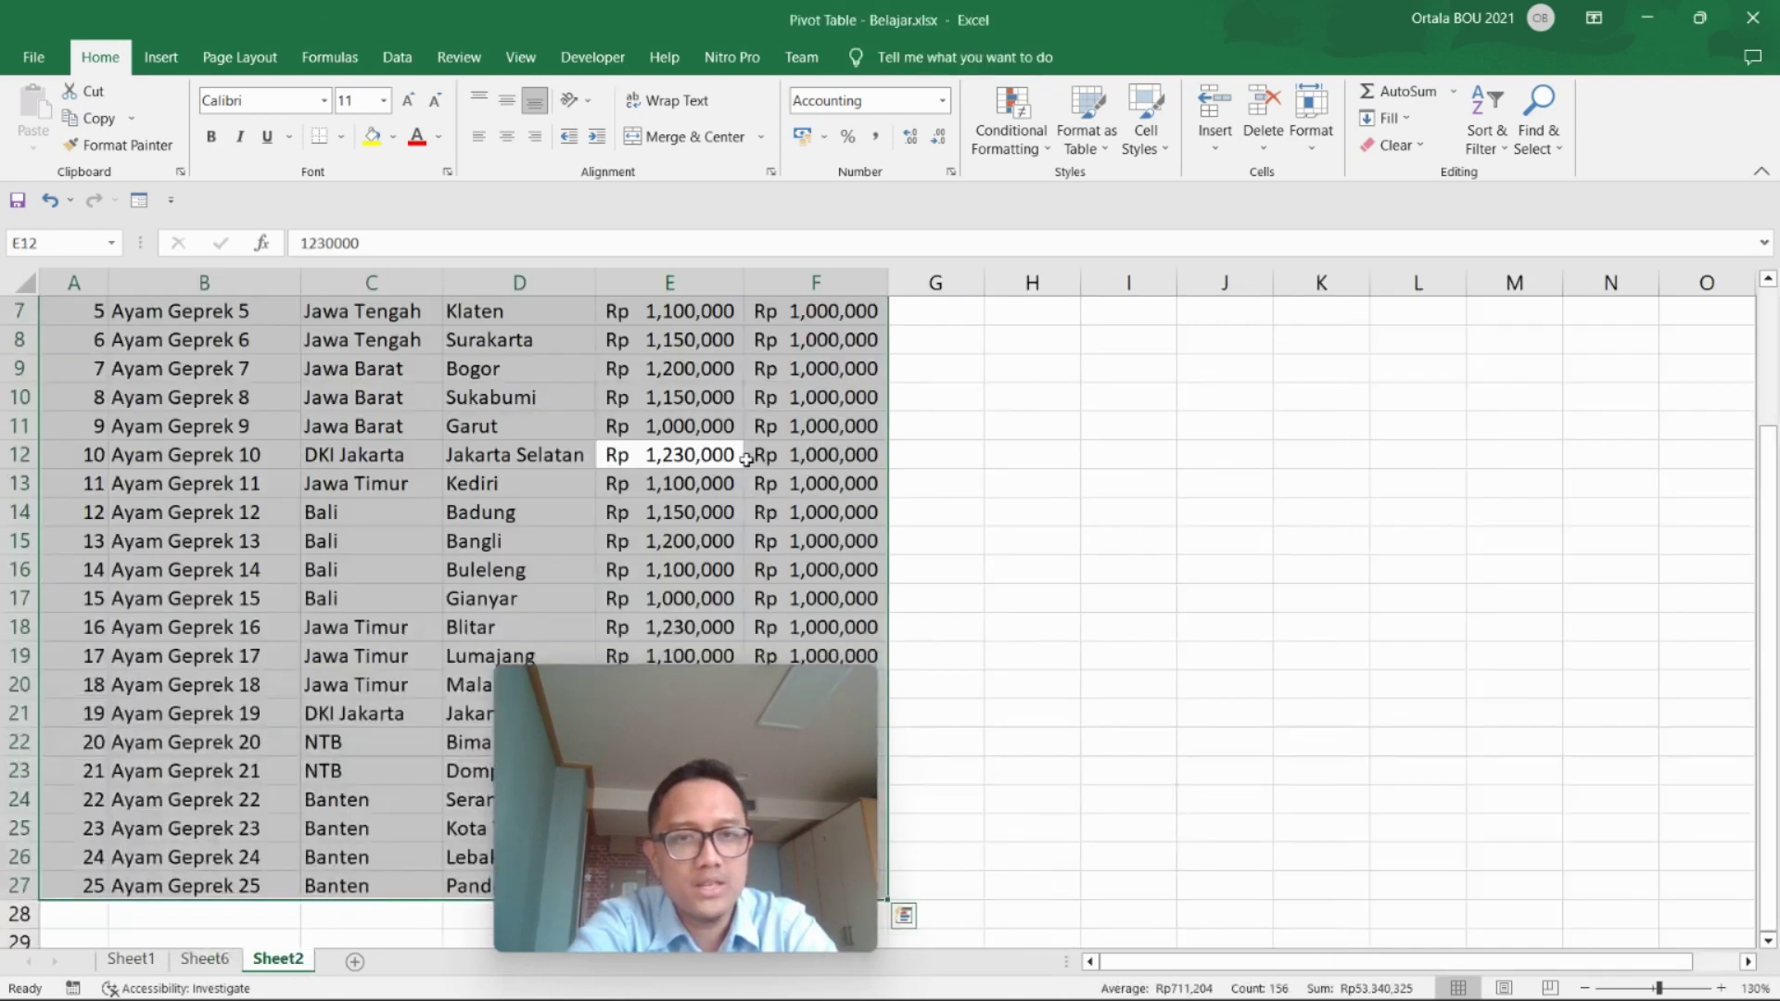
{"action": "scroll", "coordinate": [862, 380], "scroll_direction": "up", "scroll_amount": 2}
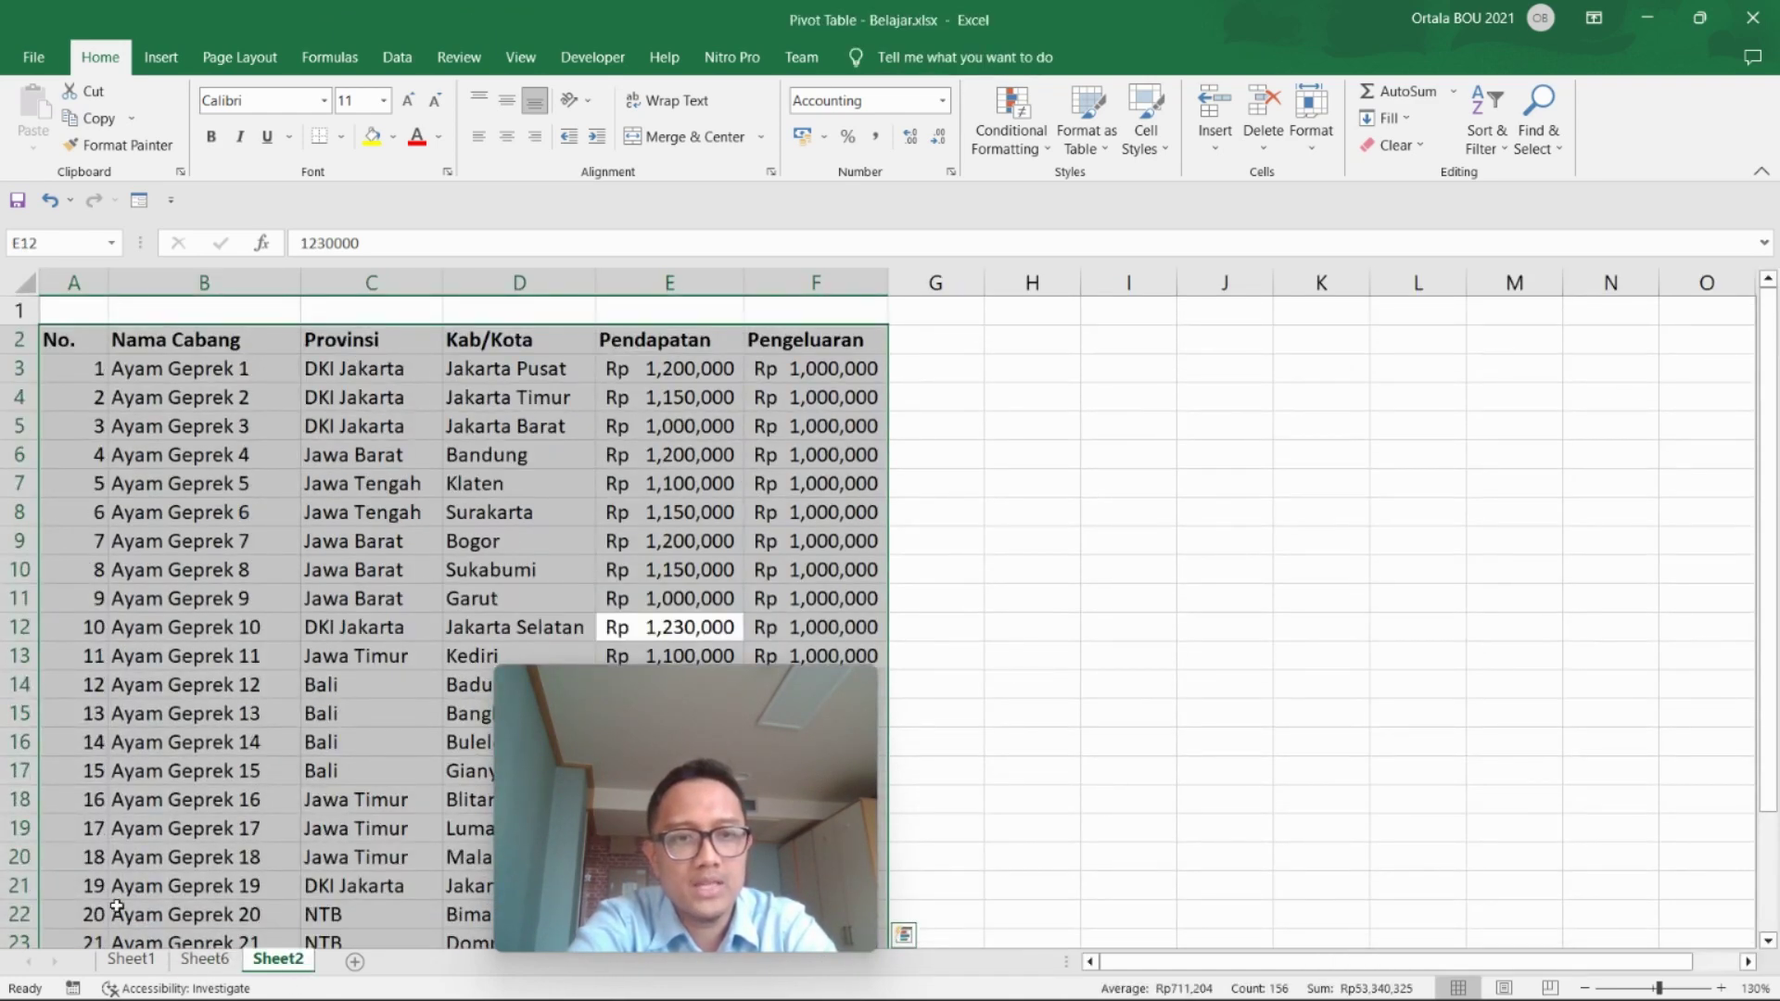
{"action": "left_click", "coordinate": [204, 958]}
{"action": "left_click", "coordinate": [406, 430]}
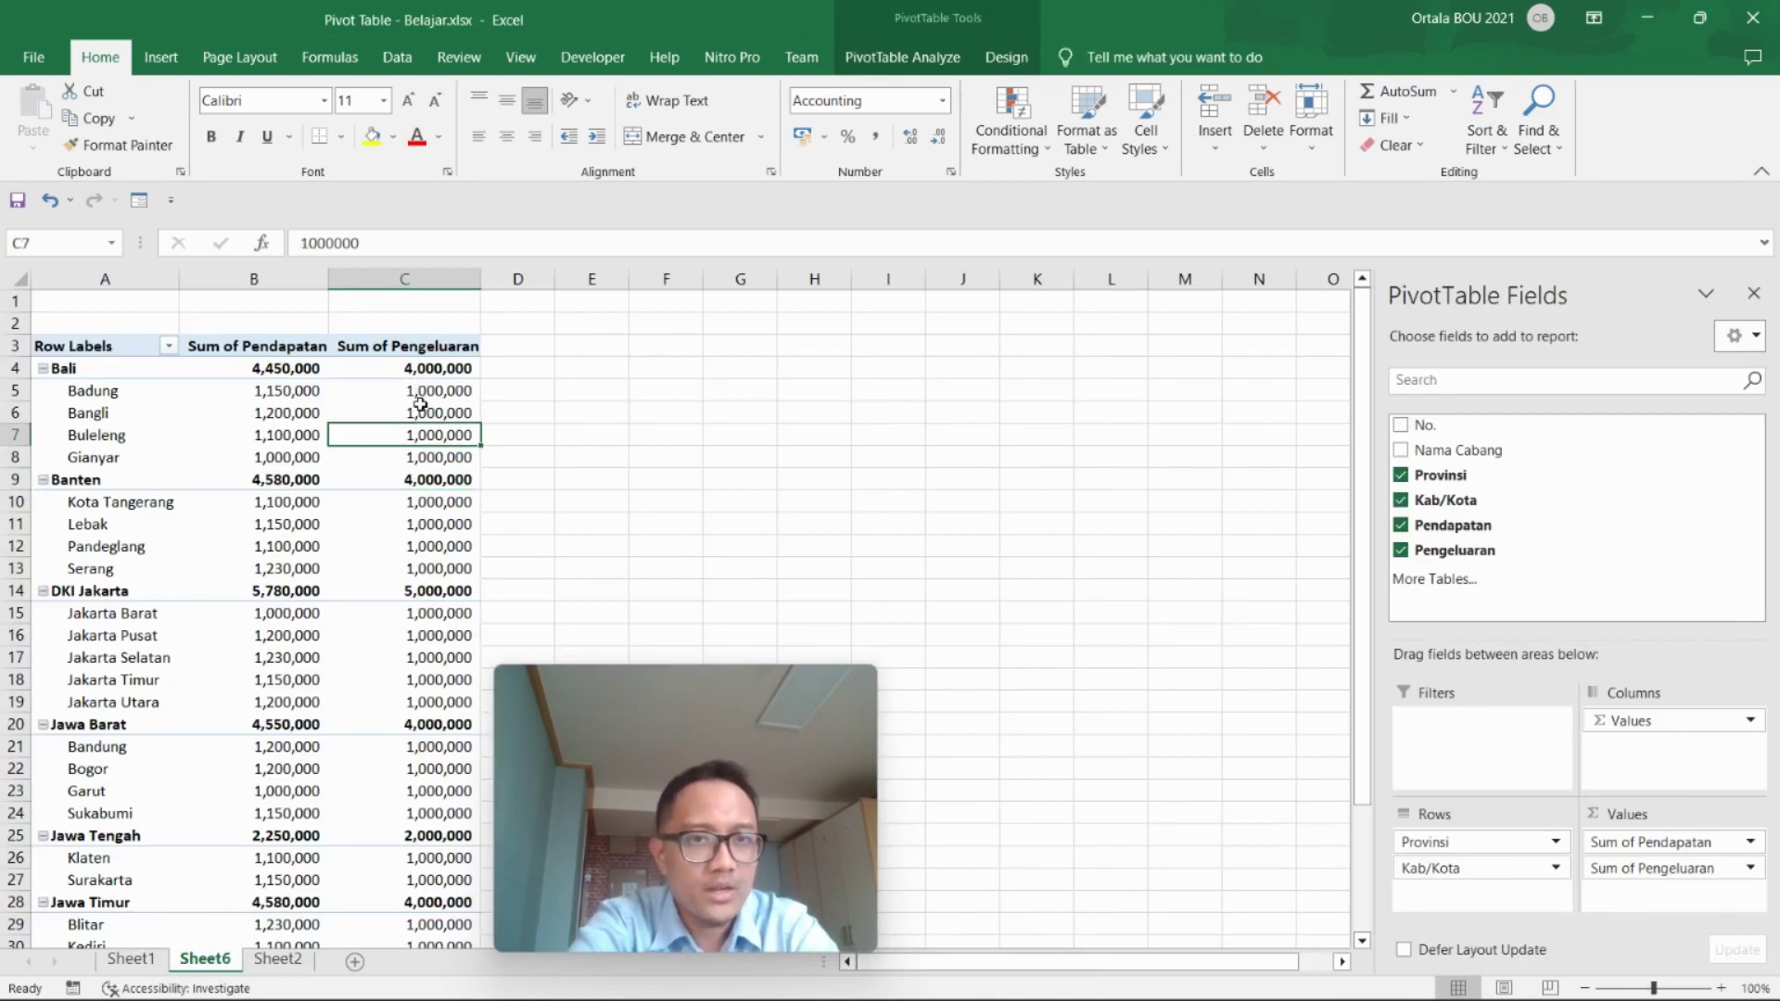
{"action": "left_click", "coordinate": [420, 404]}
{"action": "left_click", "coordinate": [916, 58]}
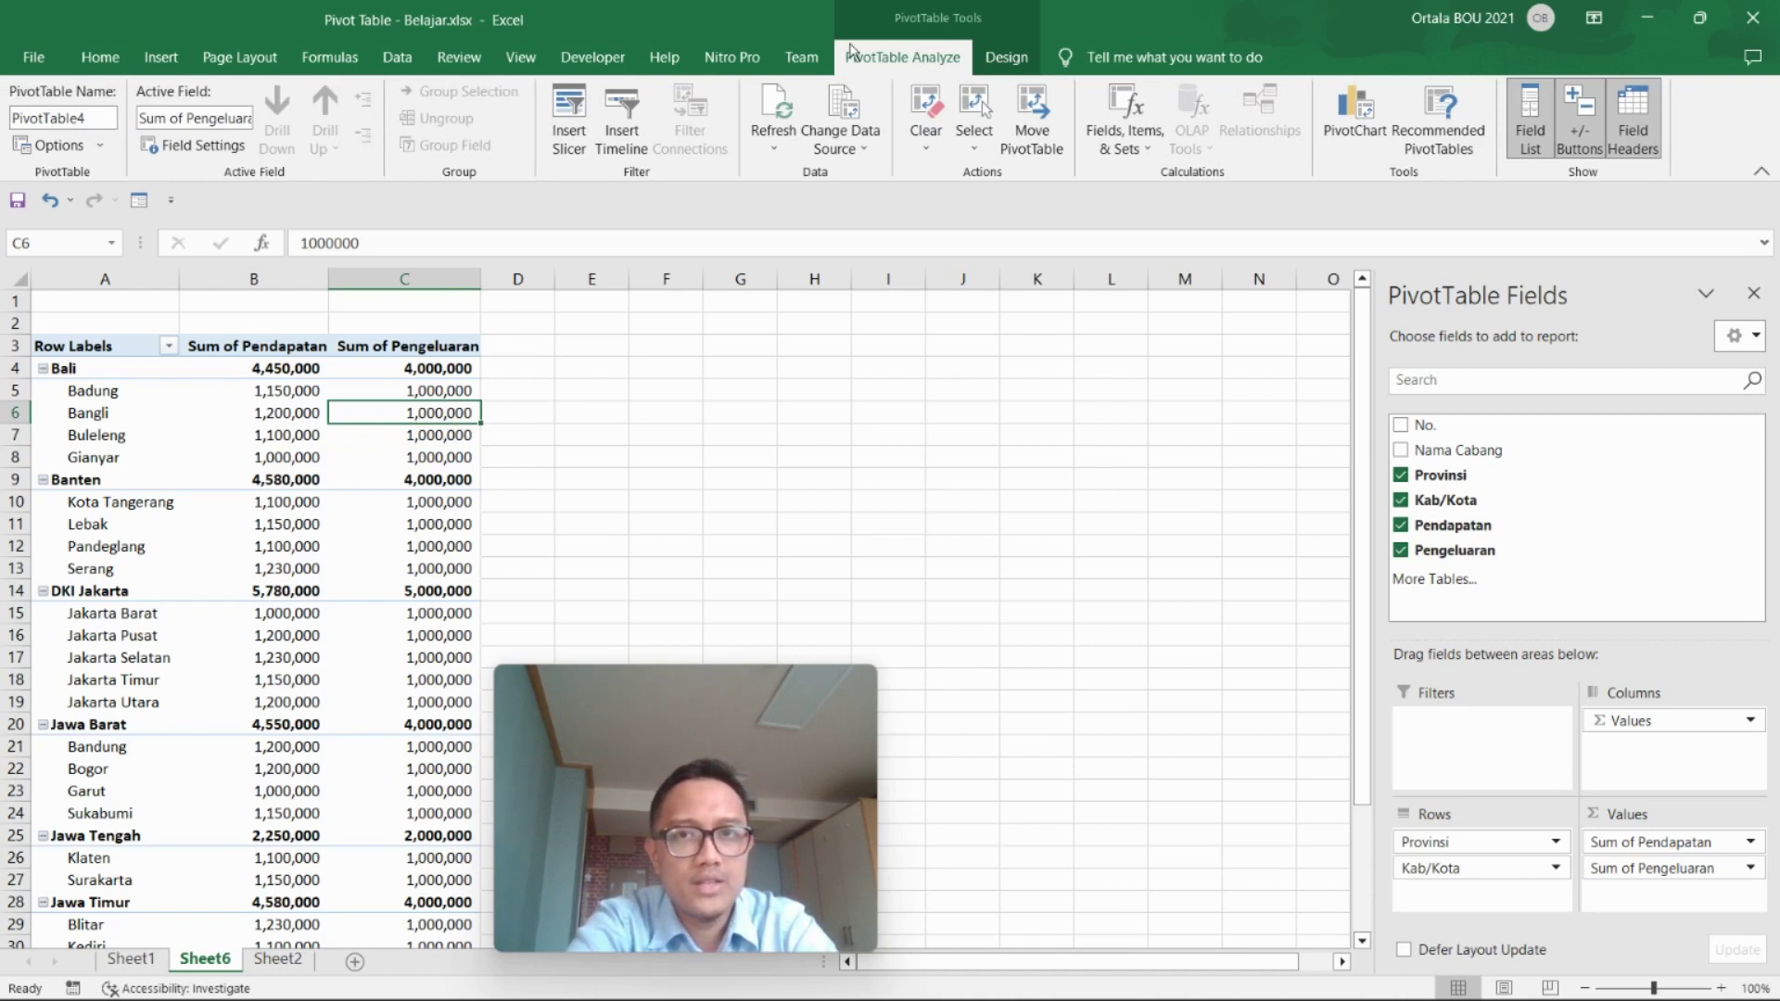
{"action": "left_click", "coordinate": [1151, 152]}
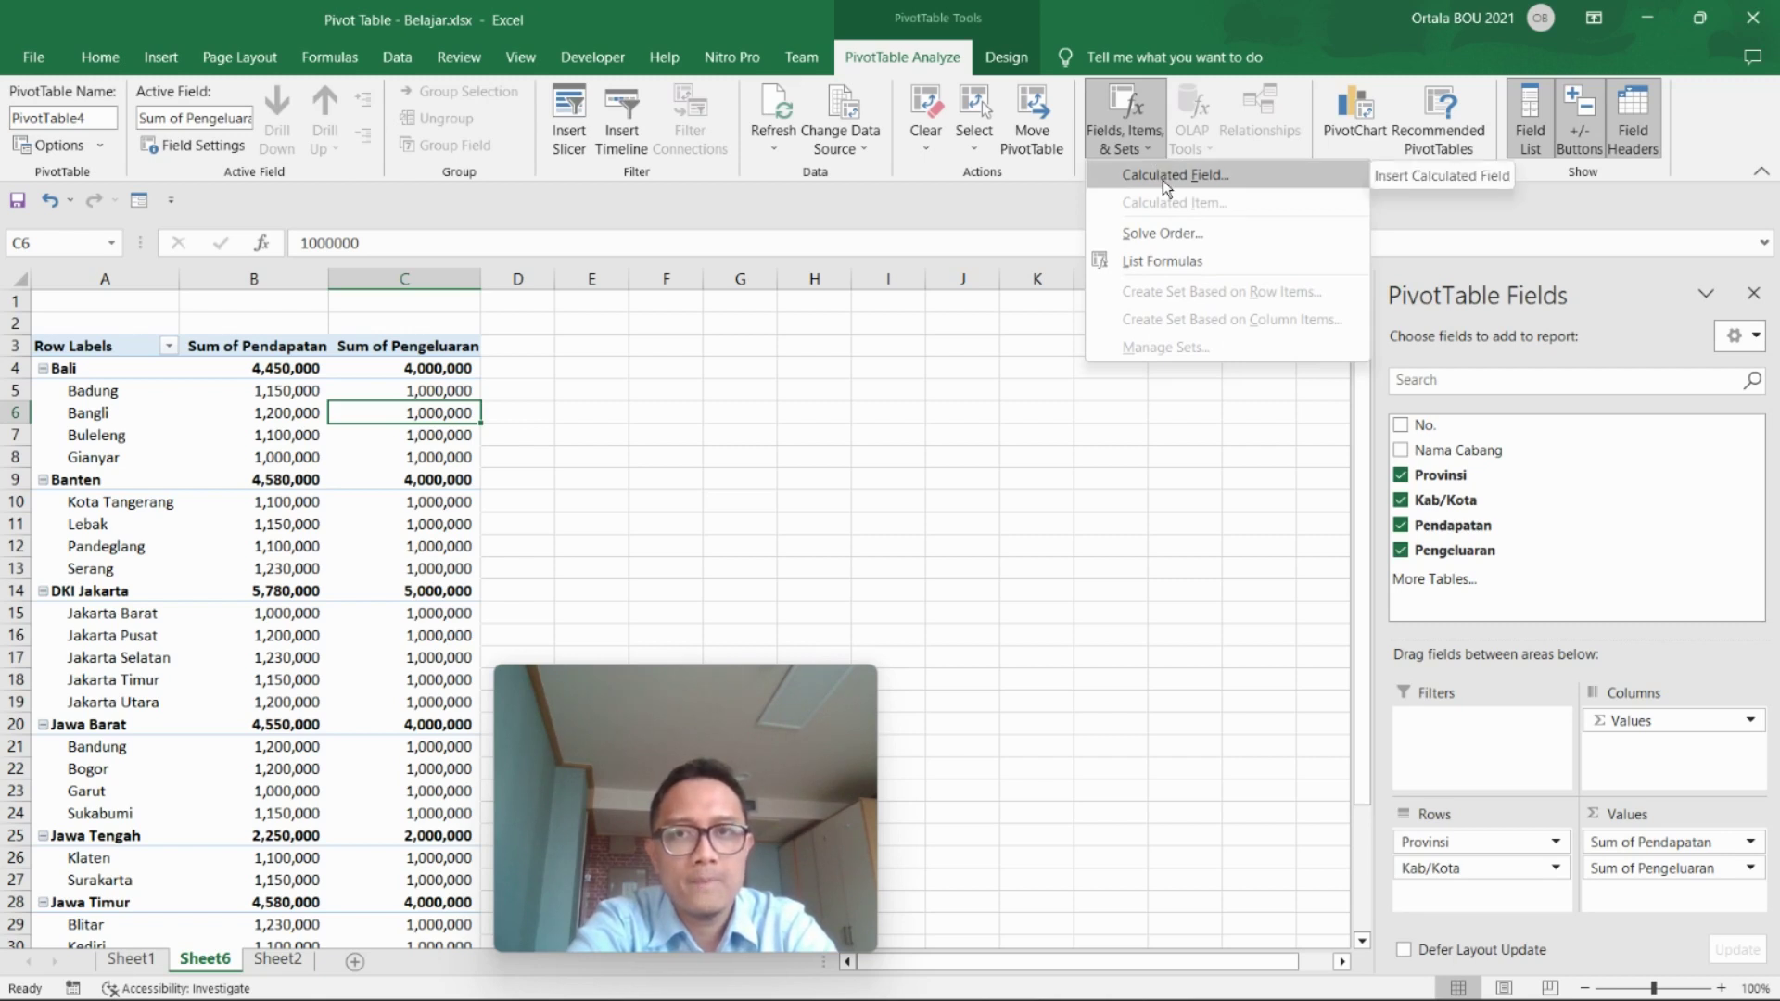
- Create a calculated field named Saldo with the formula Pendapatan - Pengeluaran
{"action": "left_click", "coordinate": [1162, 176]}
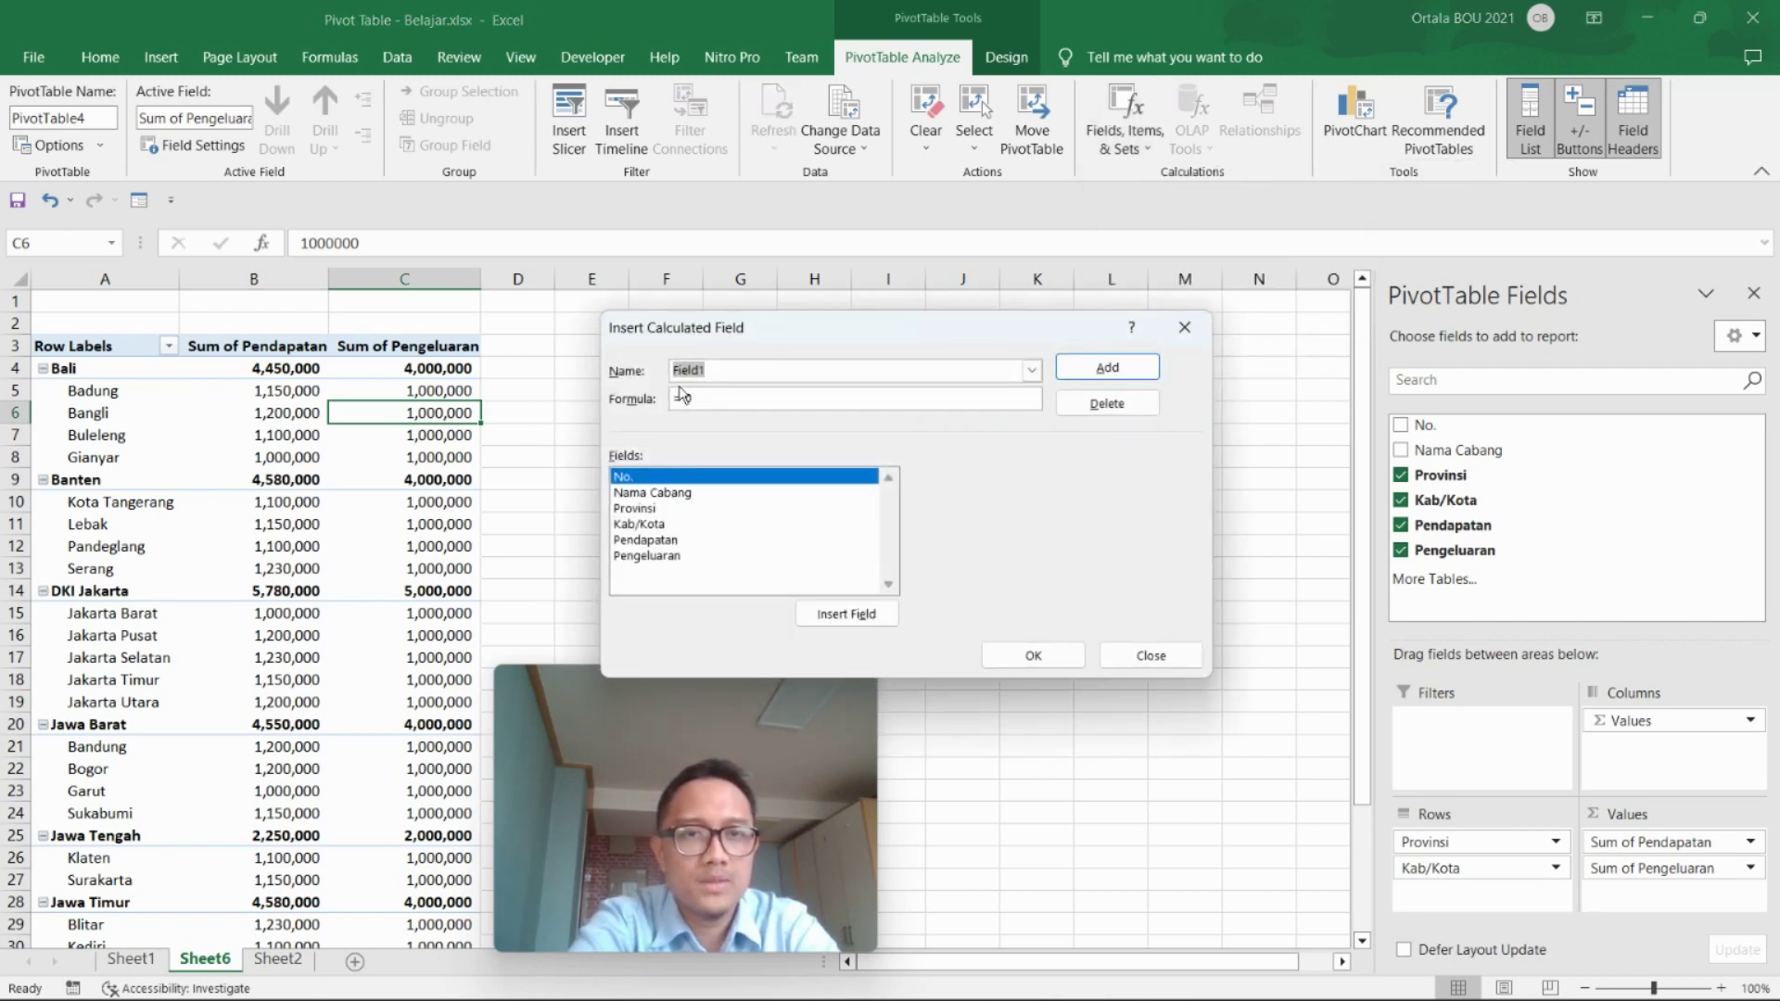
{"action": "left_click_drag", "start_coordinate": [723, 341], "coordinate": [742, 342]}
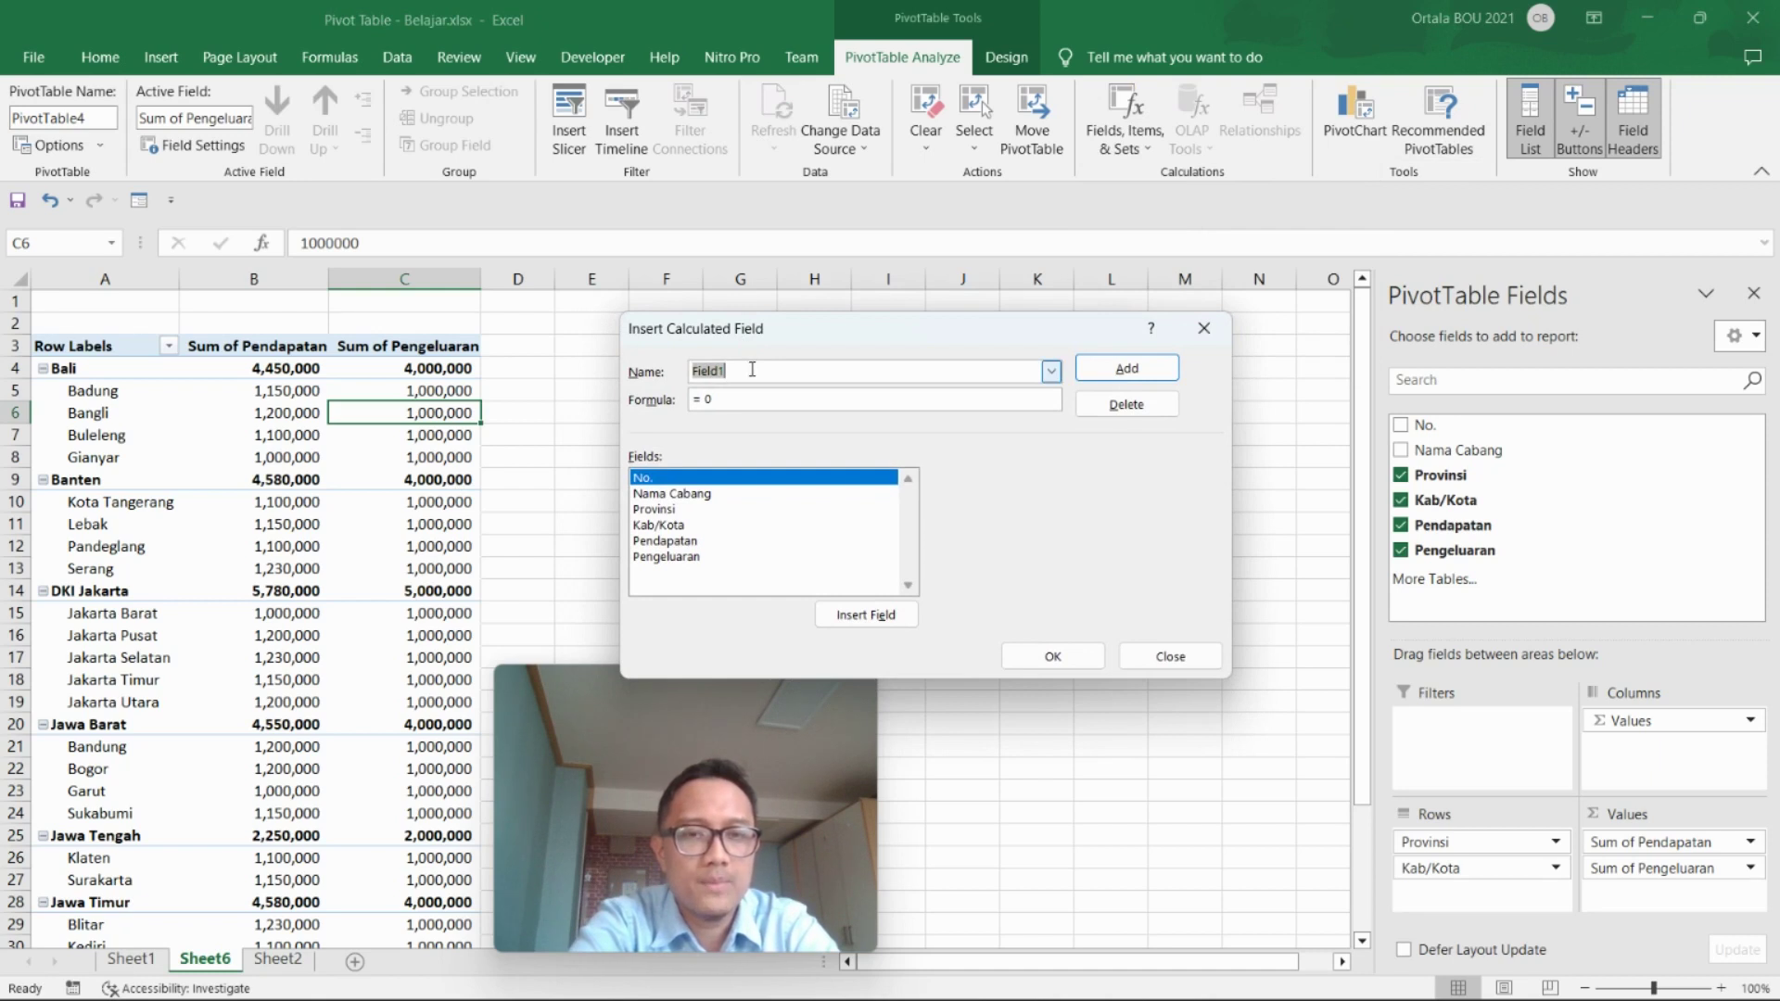
{"action": "type", "text": "SALDO"}
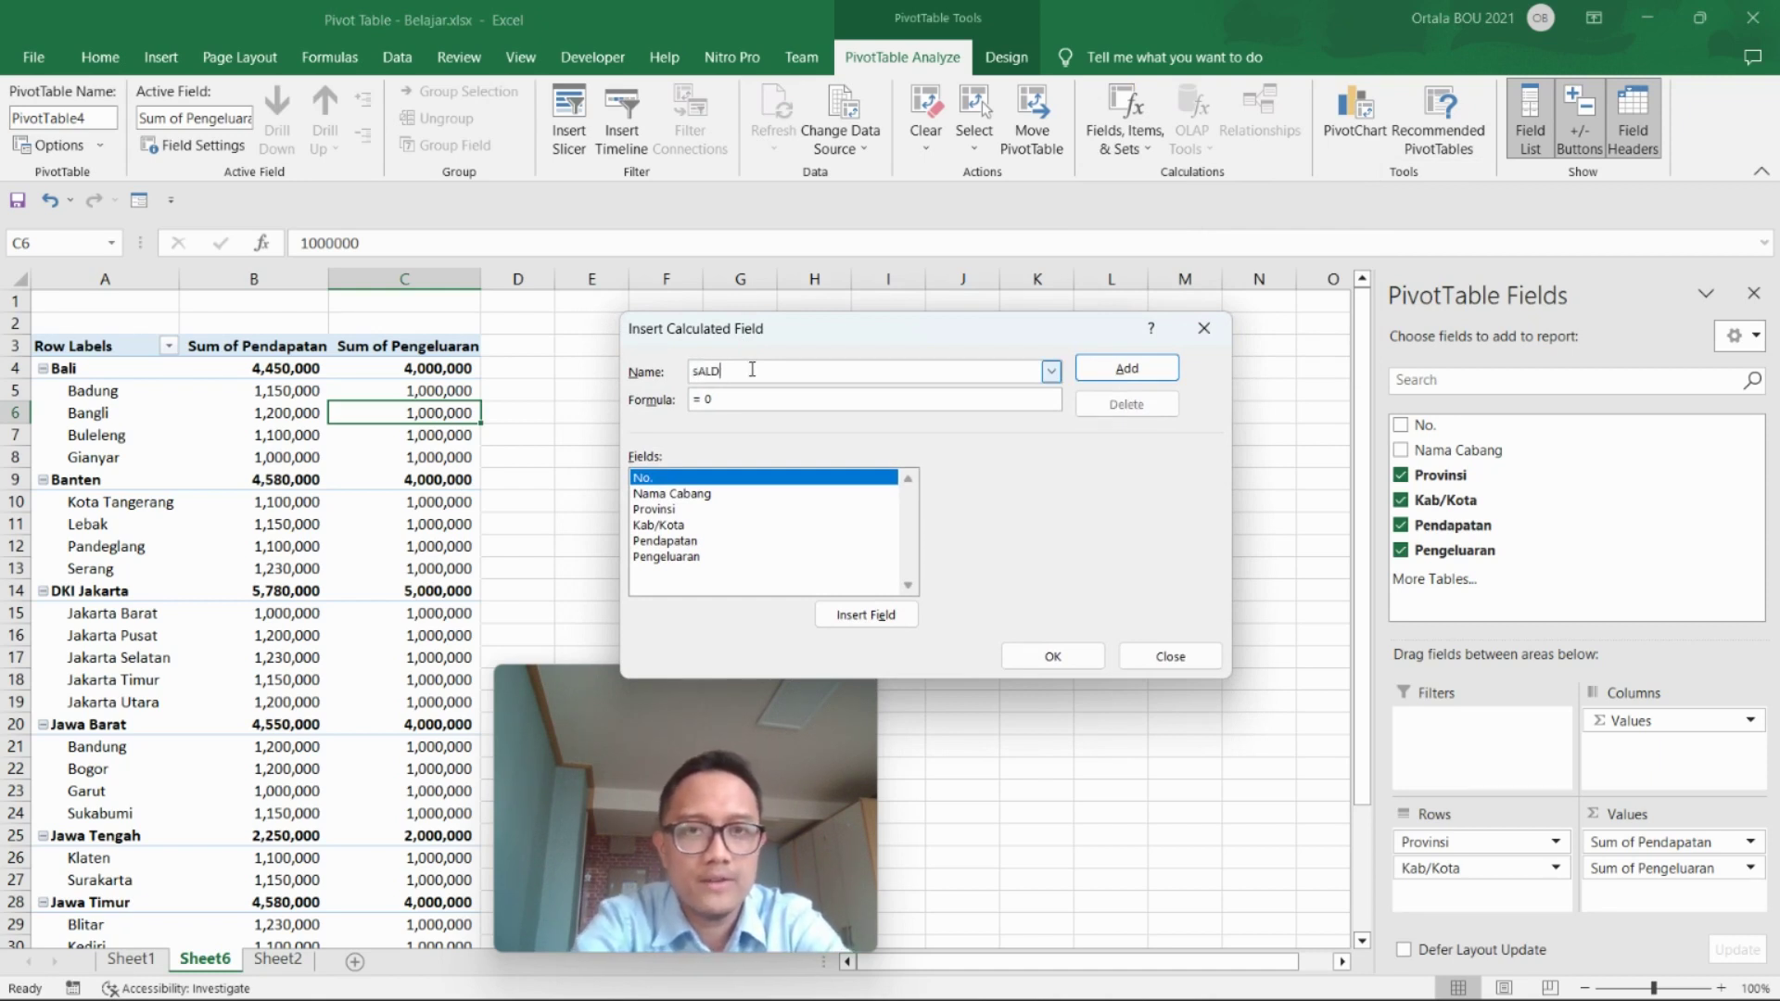
{"action": "key", "text": "BackSpace"}
{"action": "key", "text": "BackSpace"}
{"action": "key", "text": "BackSpace"}
{"action": "type", "text": "S"}
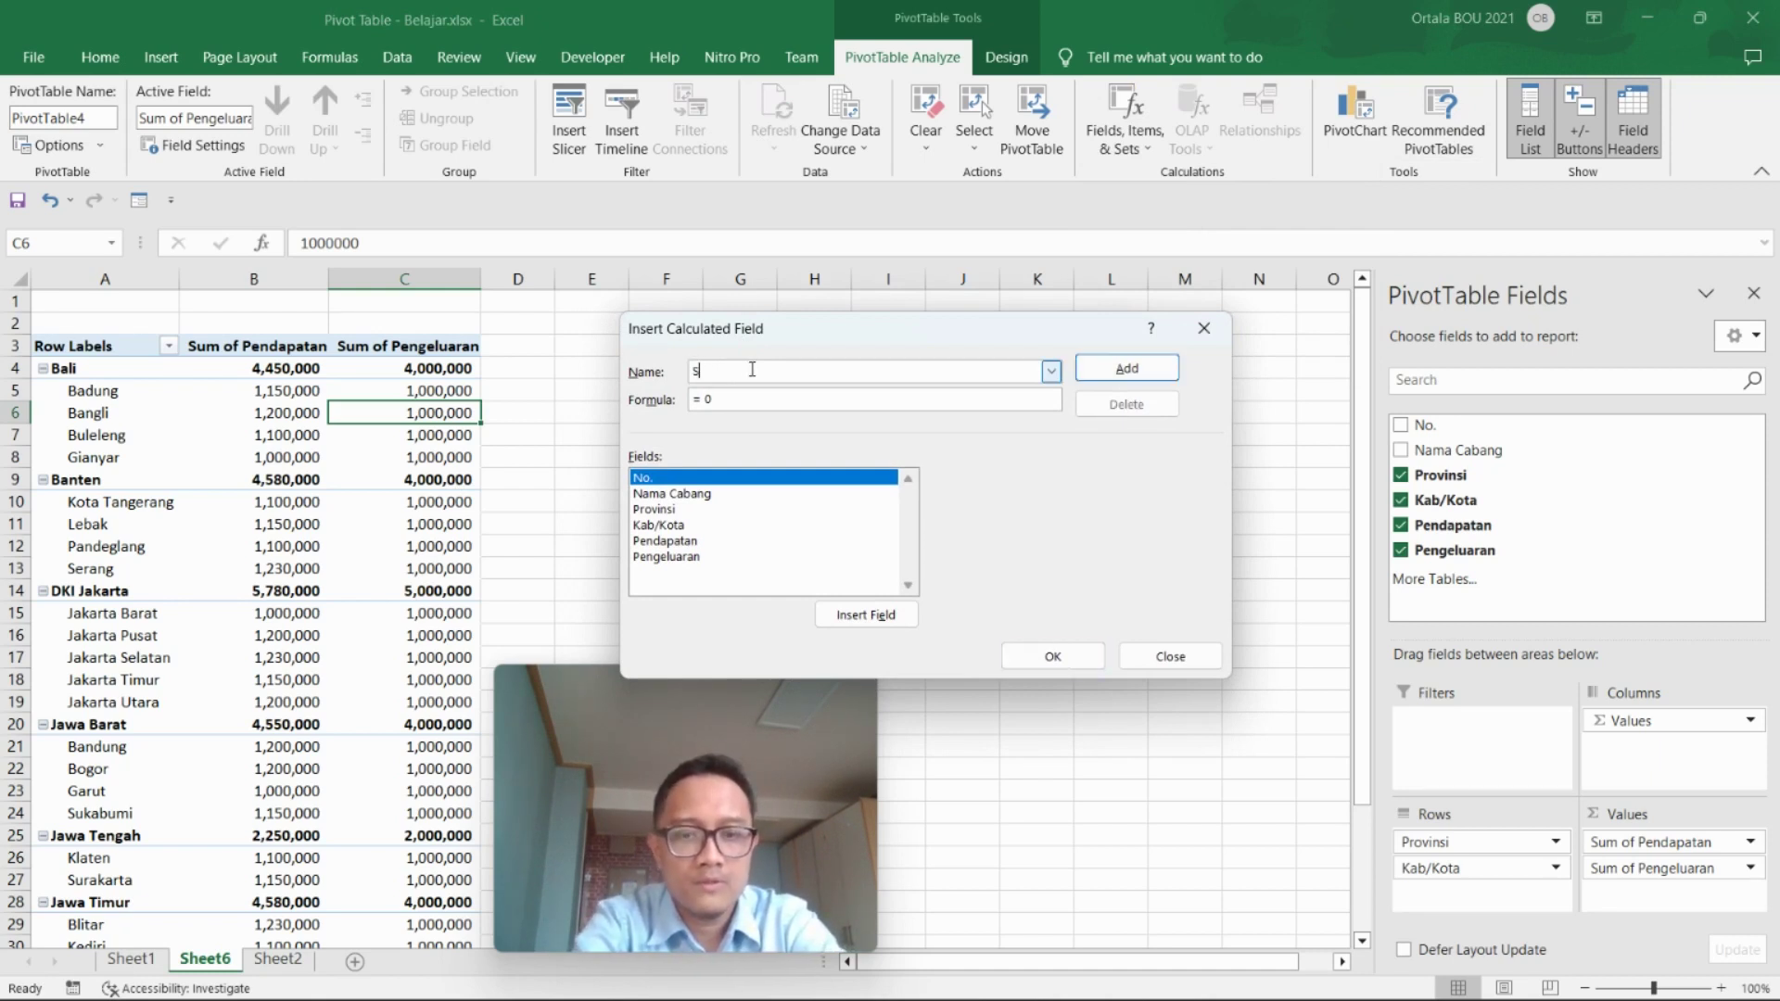
{"action": "type", "text": "aldo"}
{"action": "left_click", "coordinate": [767, 399]}
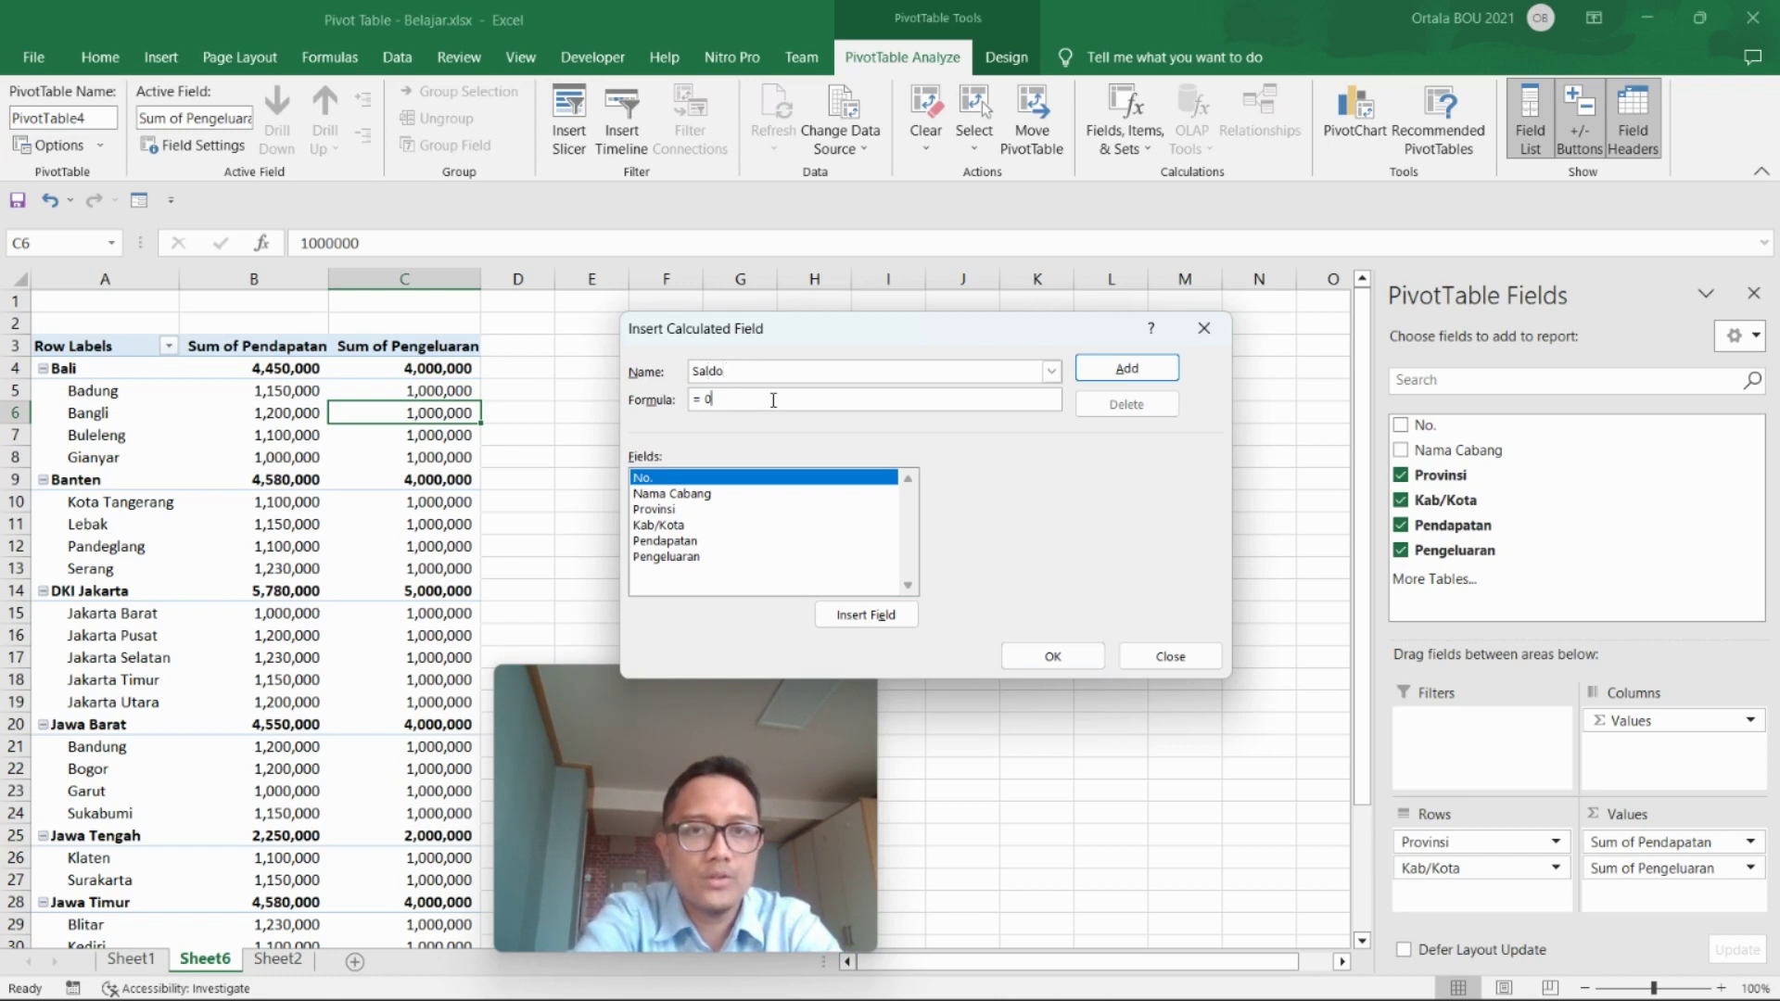
{"action": "key", "text": "BackSpace"}
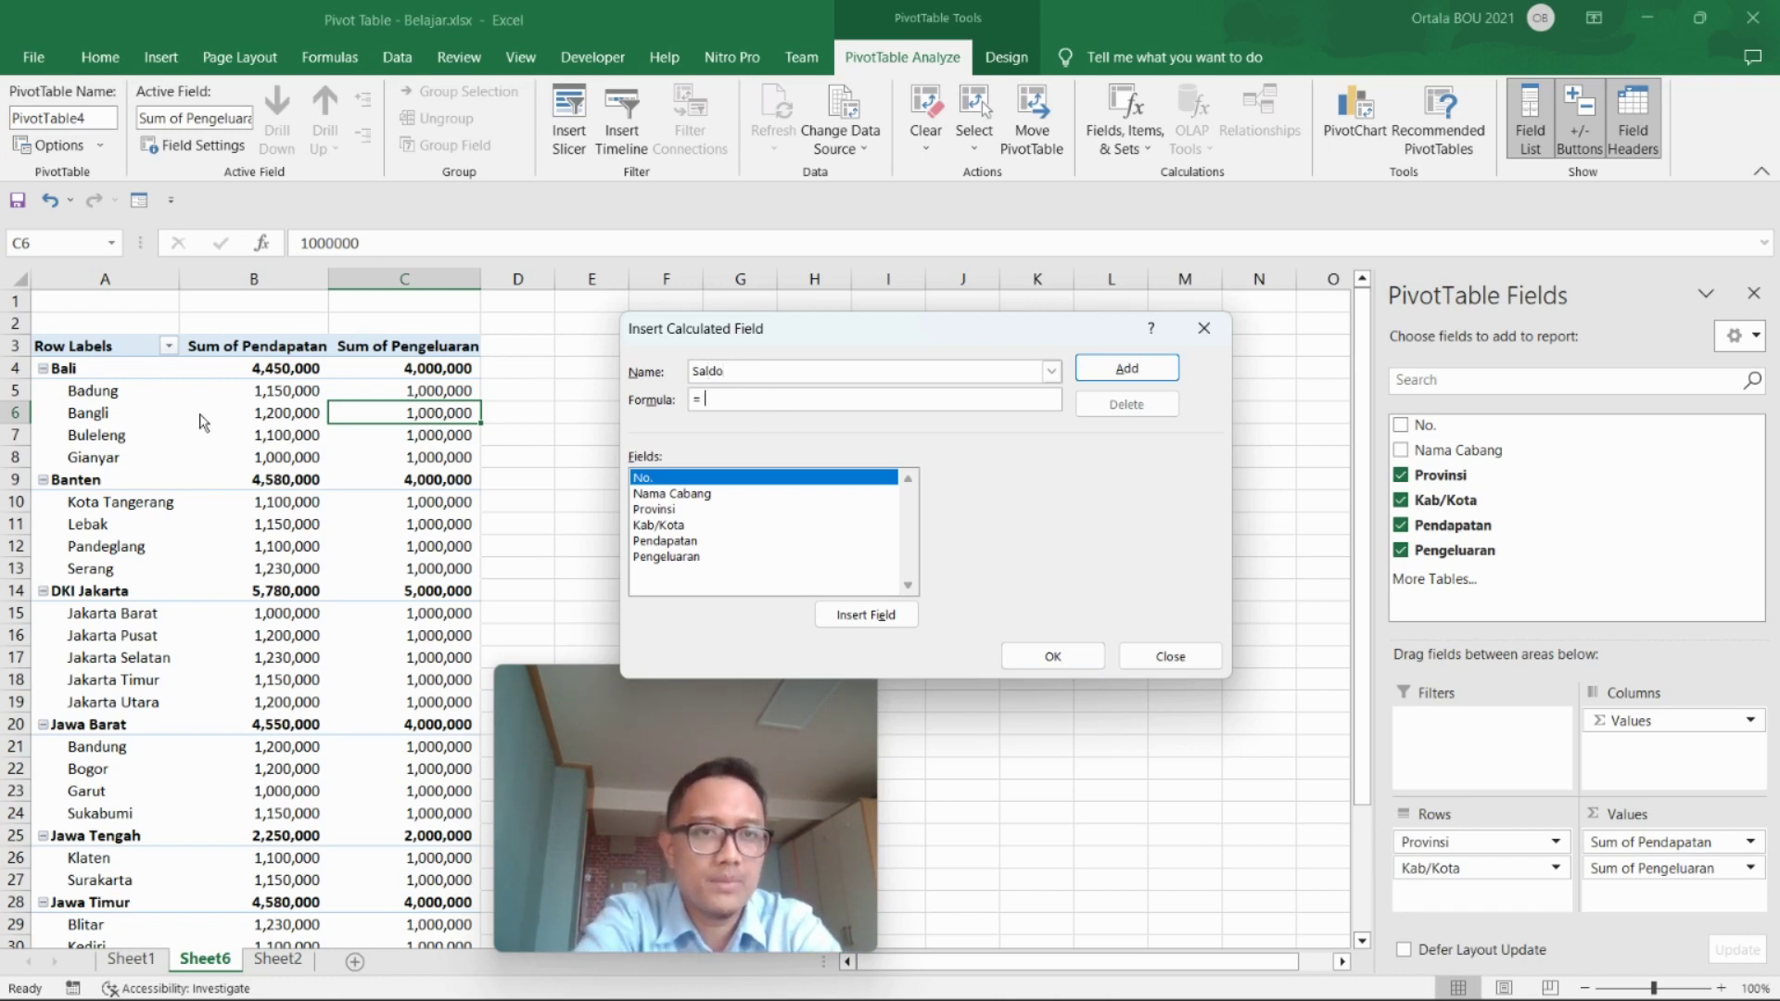
{"action": "left_click", "coordinate": [677, 542]}
{"action": "left_click", "coordinate": [895, 618]}
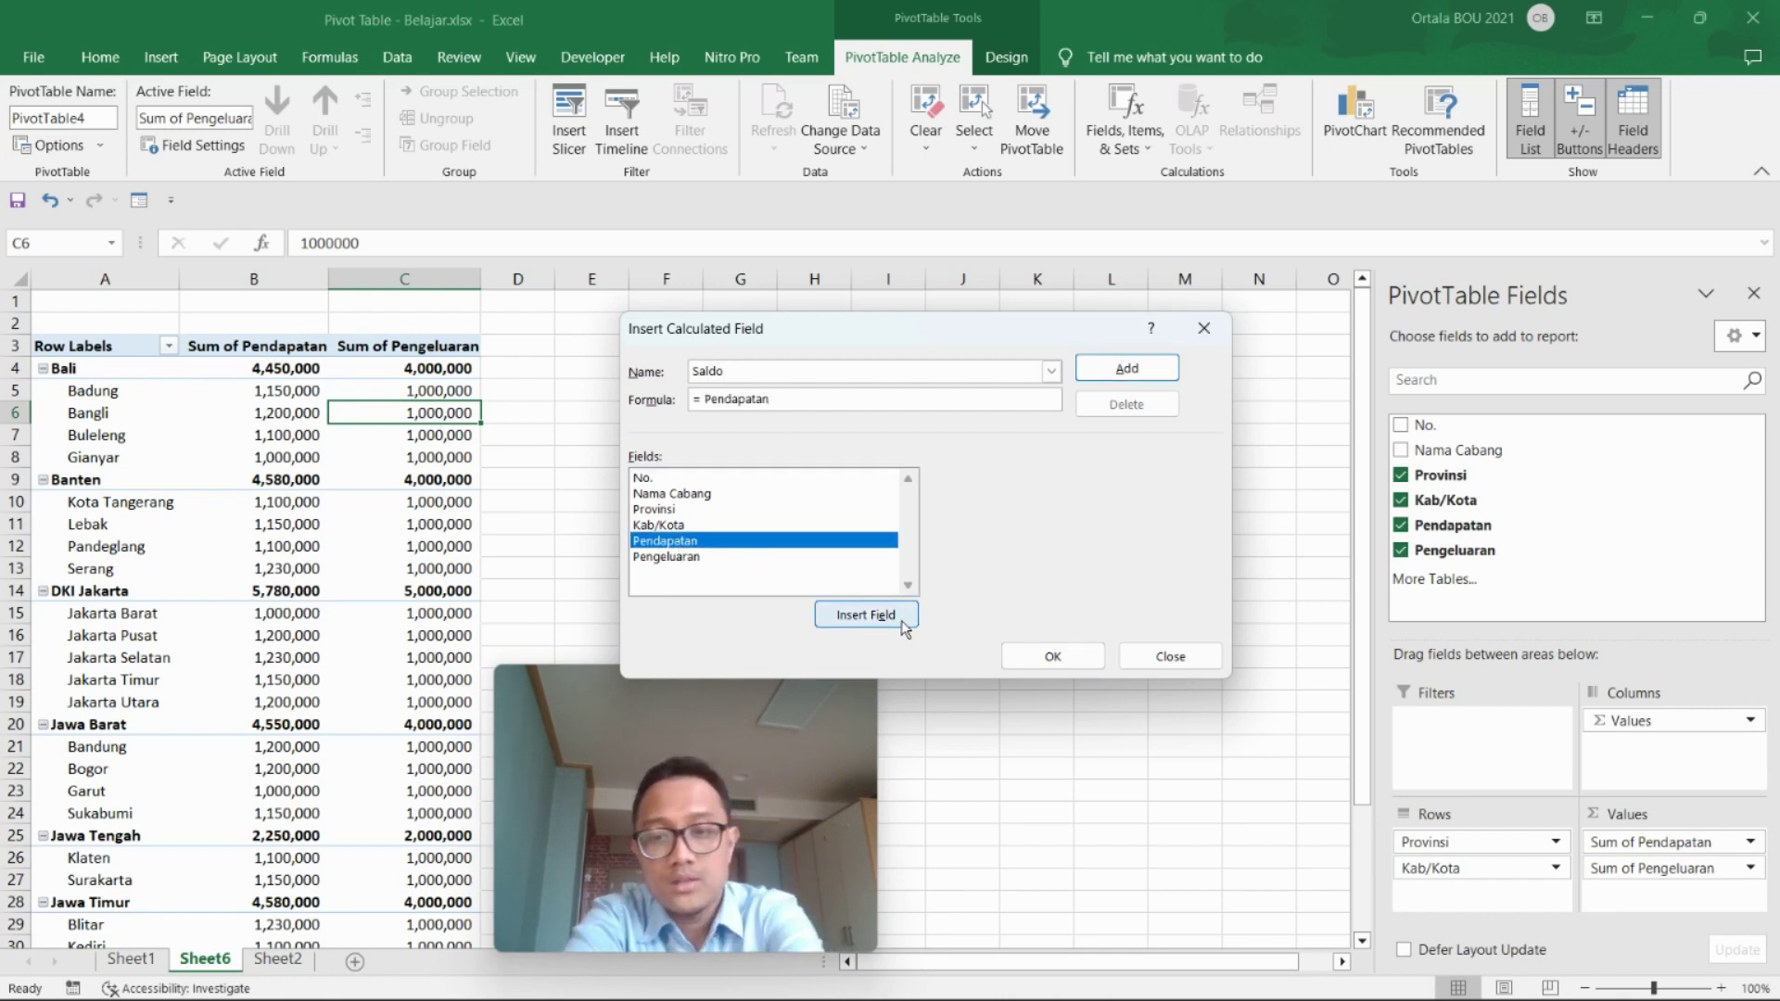
{"action": "left_click", "coordinate": [704, 556]}
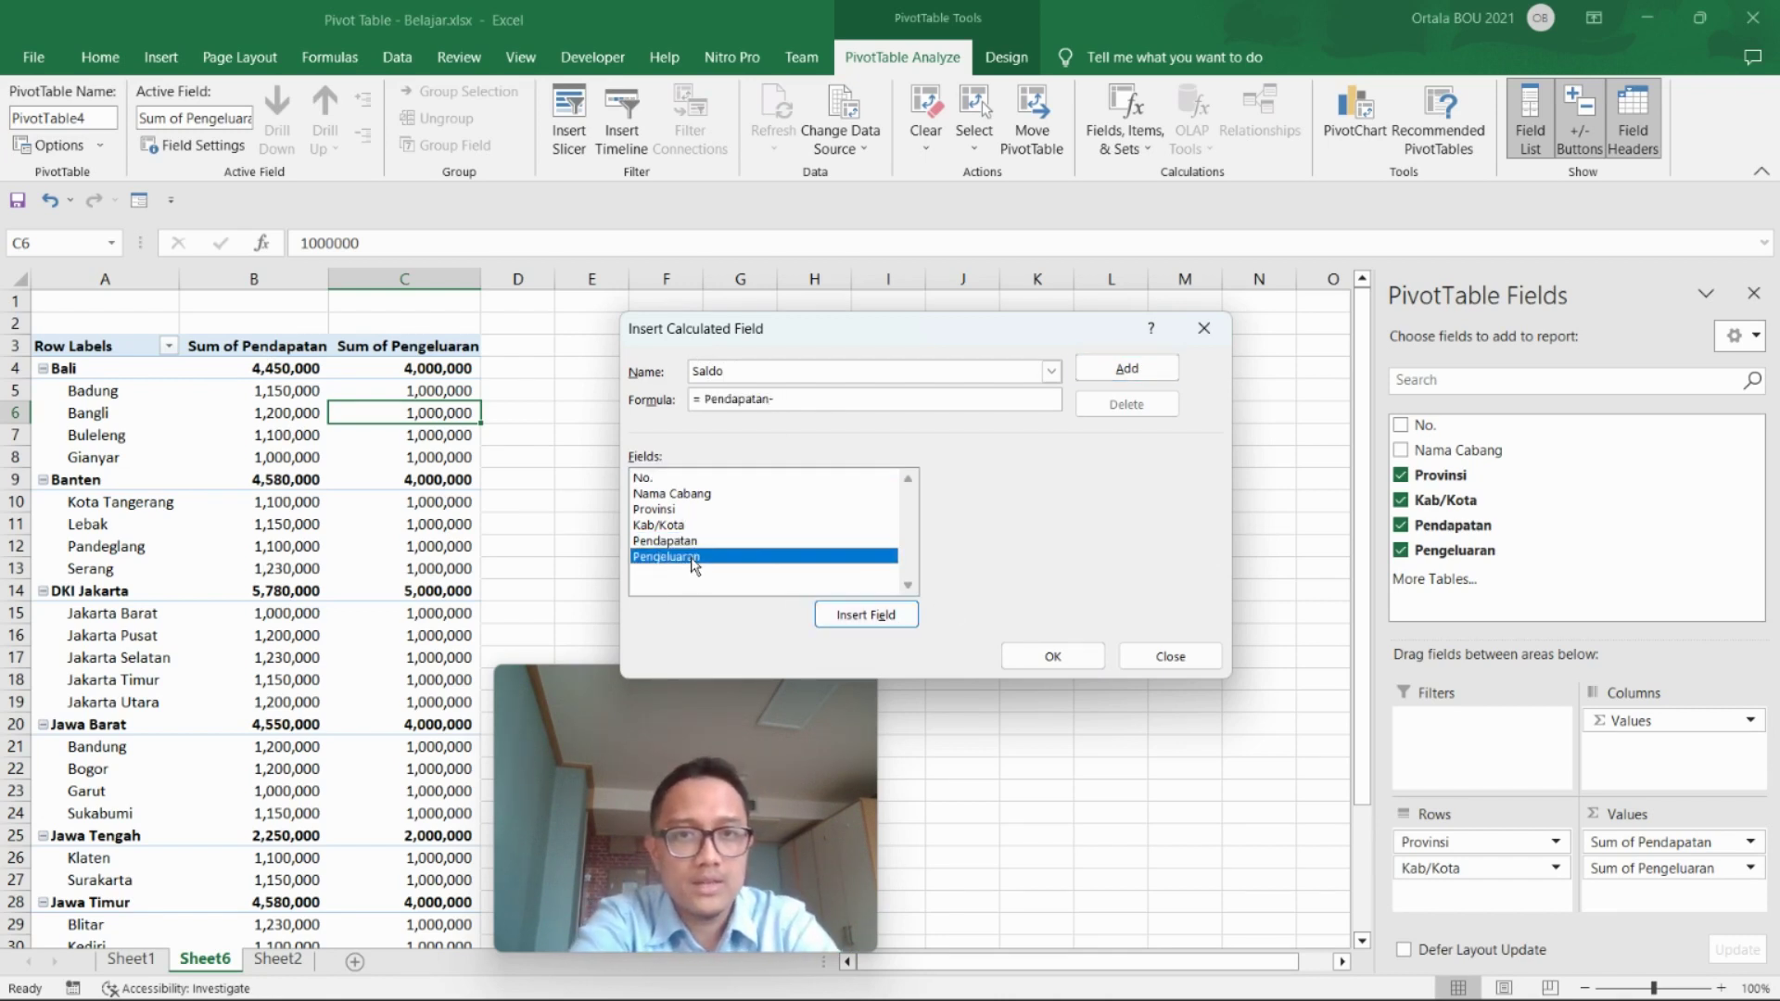
{"action": "left_click", "coordinate": [844, 615]}
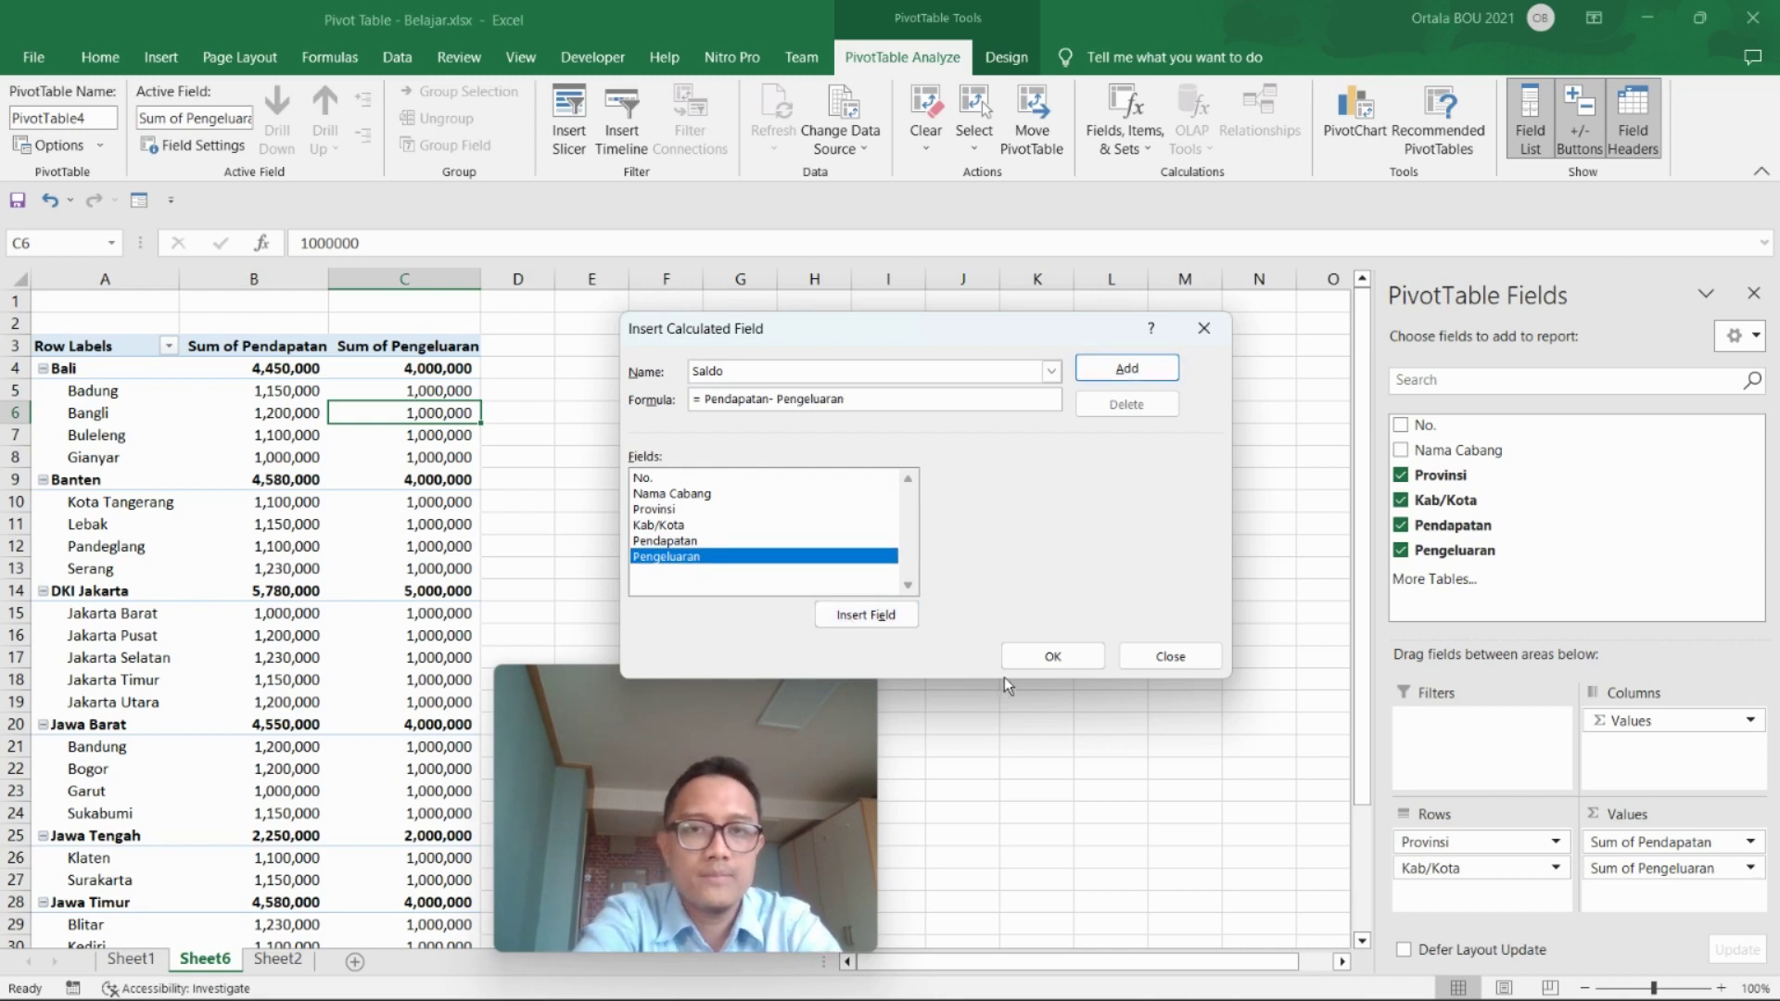
{"action": "left_click", "coordinate": [1043, 659]}
- Check pivot values for Banten, Bangli, Lebak and Badung's Pendapatan of 1150000
{"action": "left_click_drag", "start_coordinate": [780, 697], "coordinate": [1077, 658]}
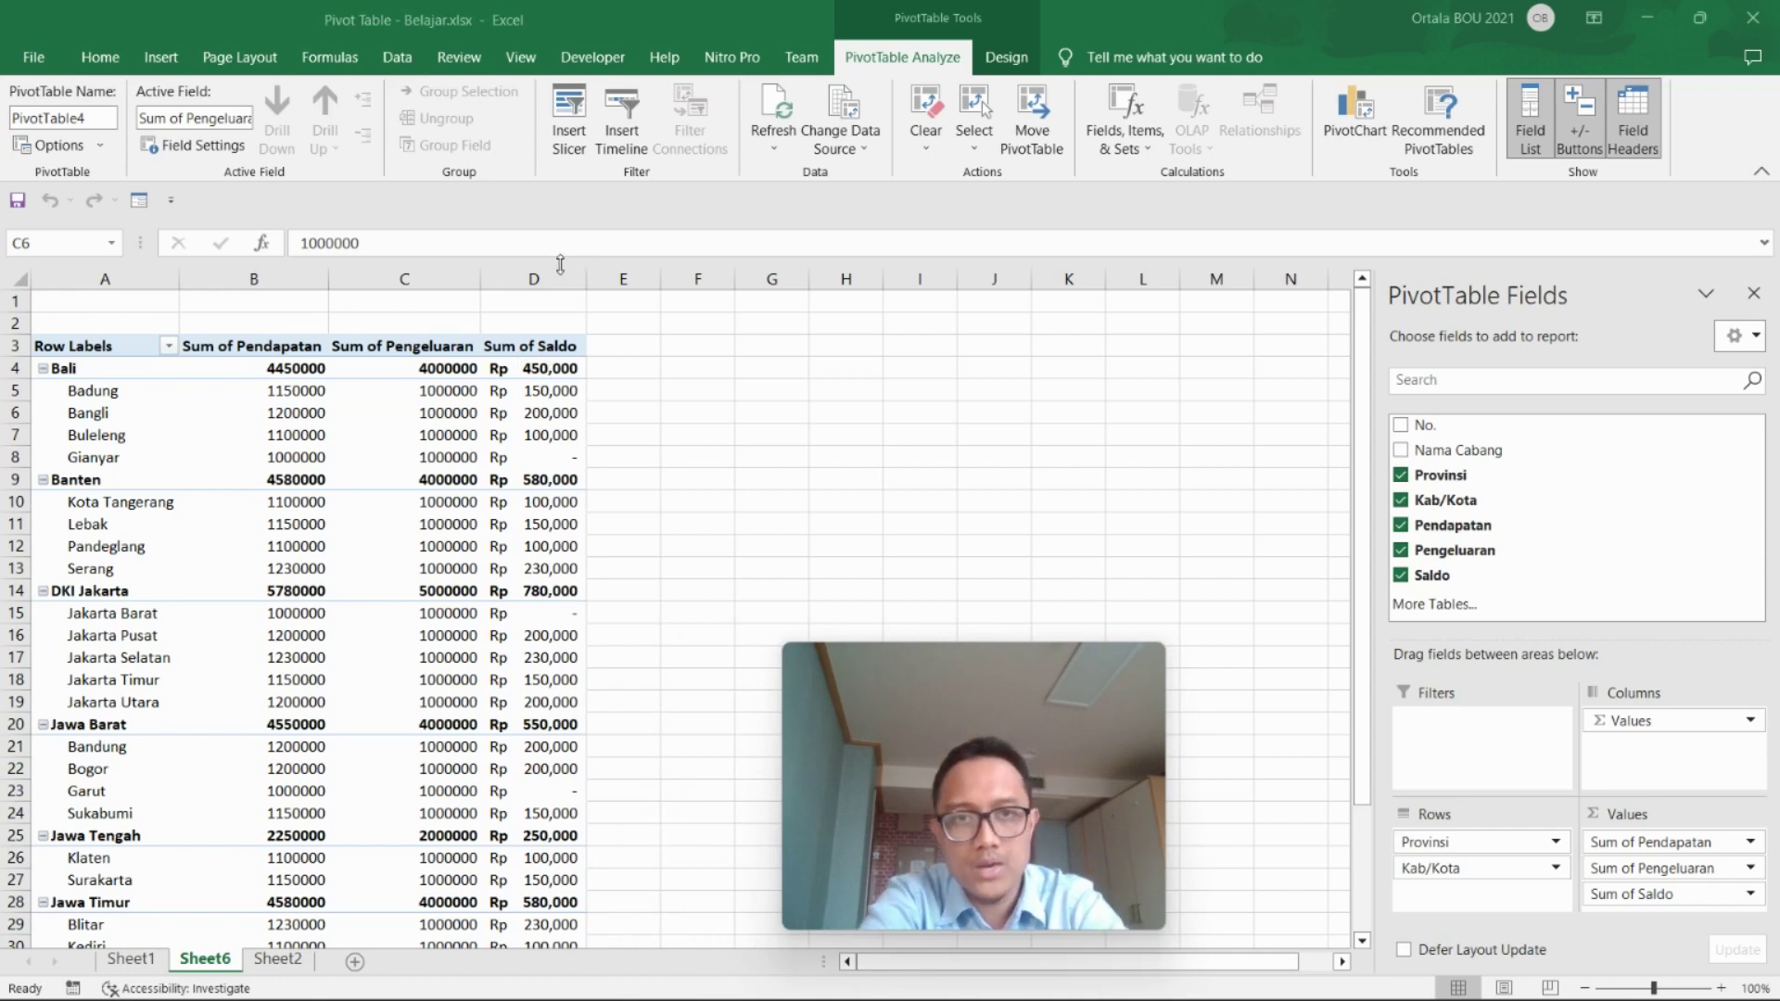
{"action": "left_click", "coordinate": [379, 477]}
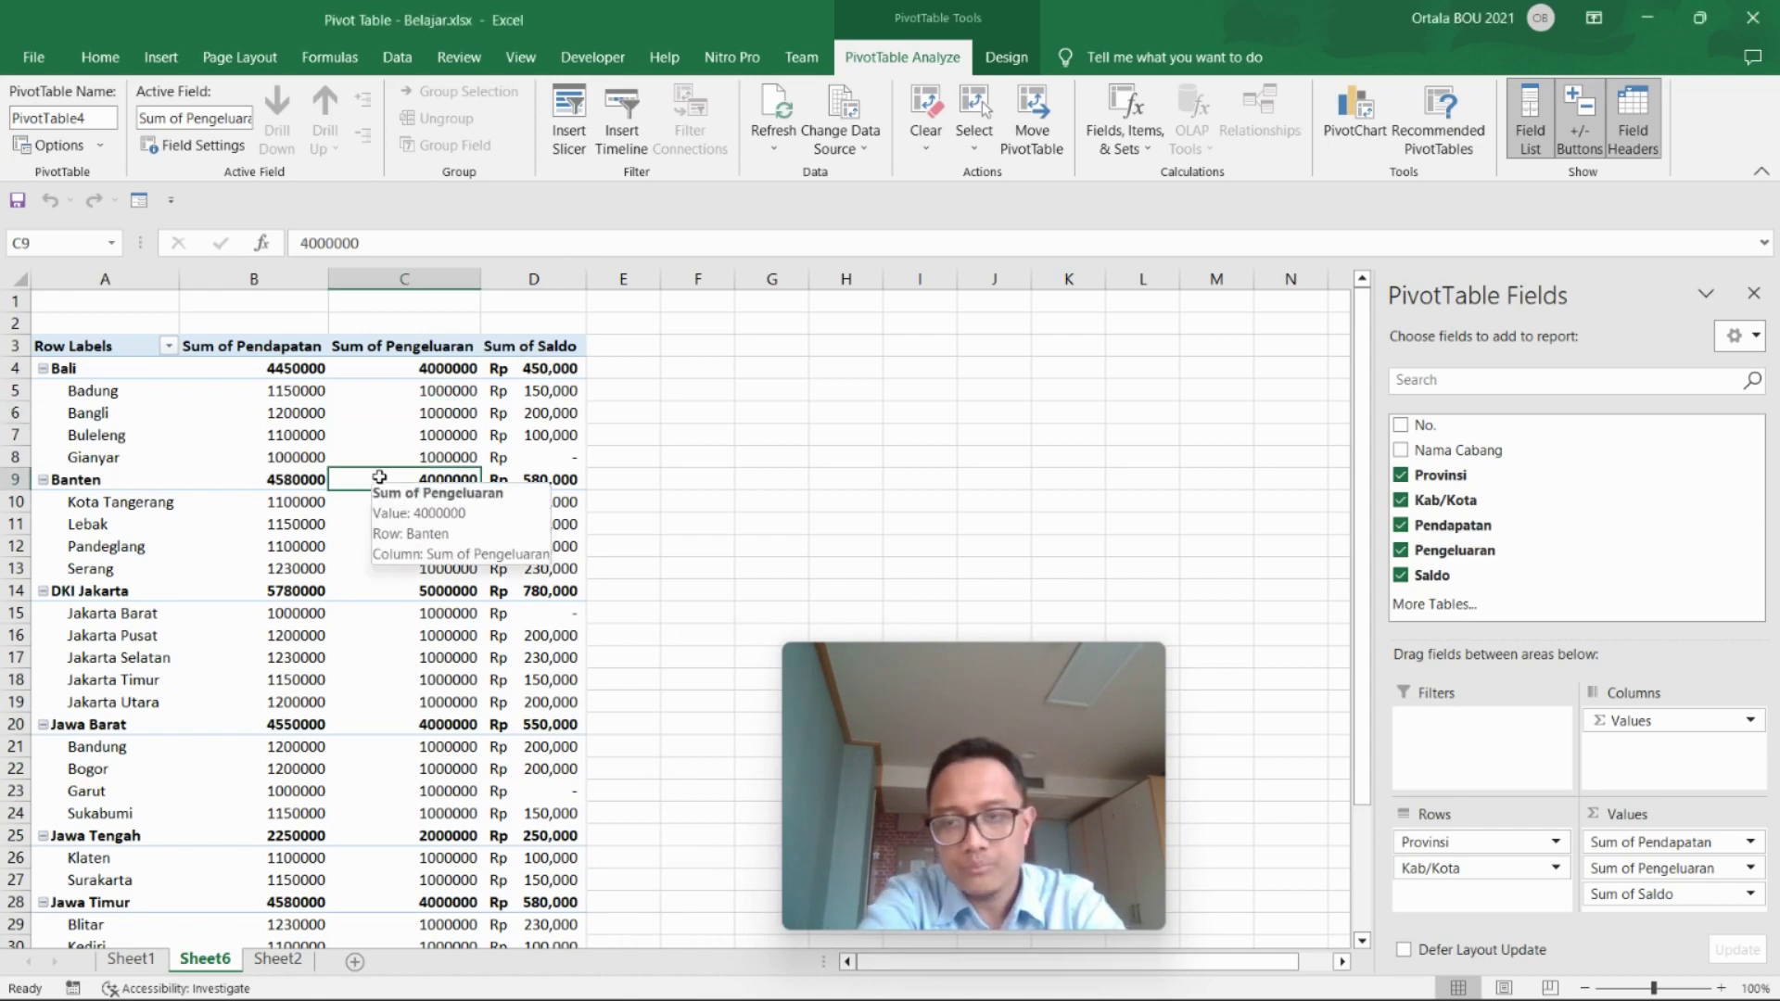
{"action": "left_click", "coordinate": [295, 457]}
{"action": "left_click", "coordinate": [290, 407]}
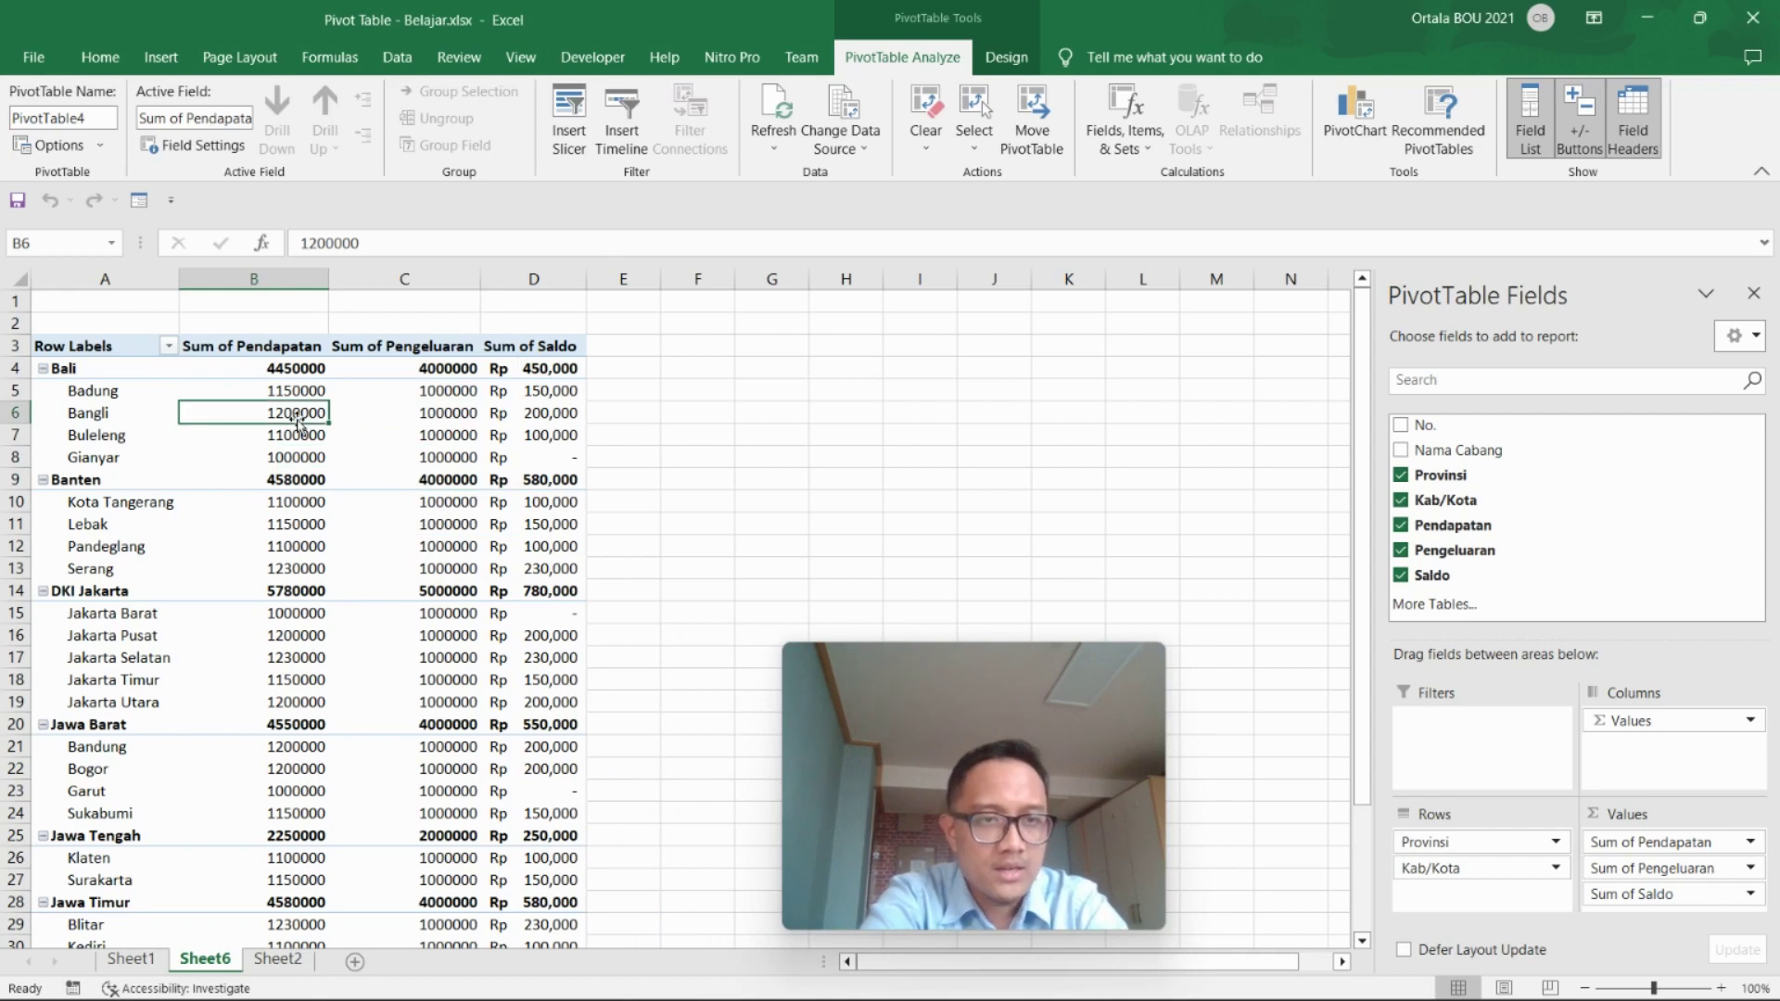
{"action": "left_click", "coordinate": [297, 520]}
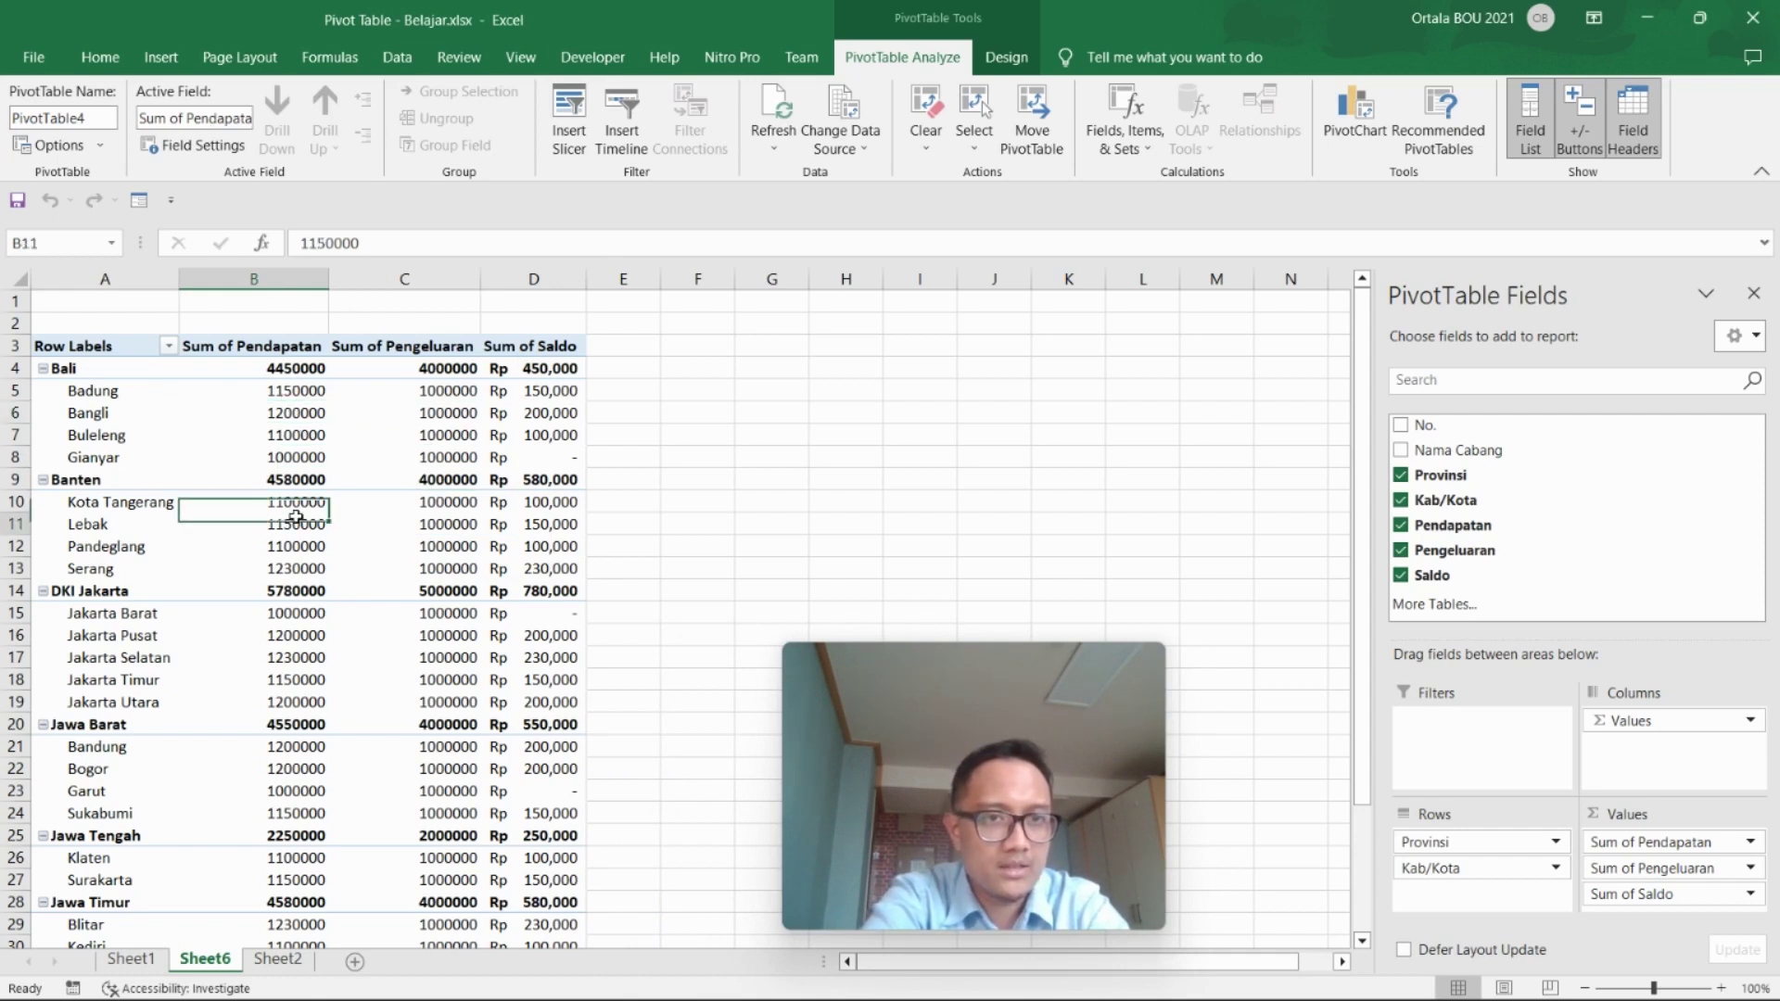
{"action": "left_click", "coordinate": [137, 390]}
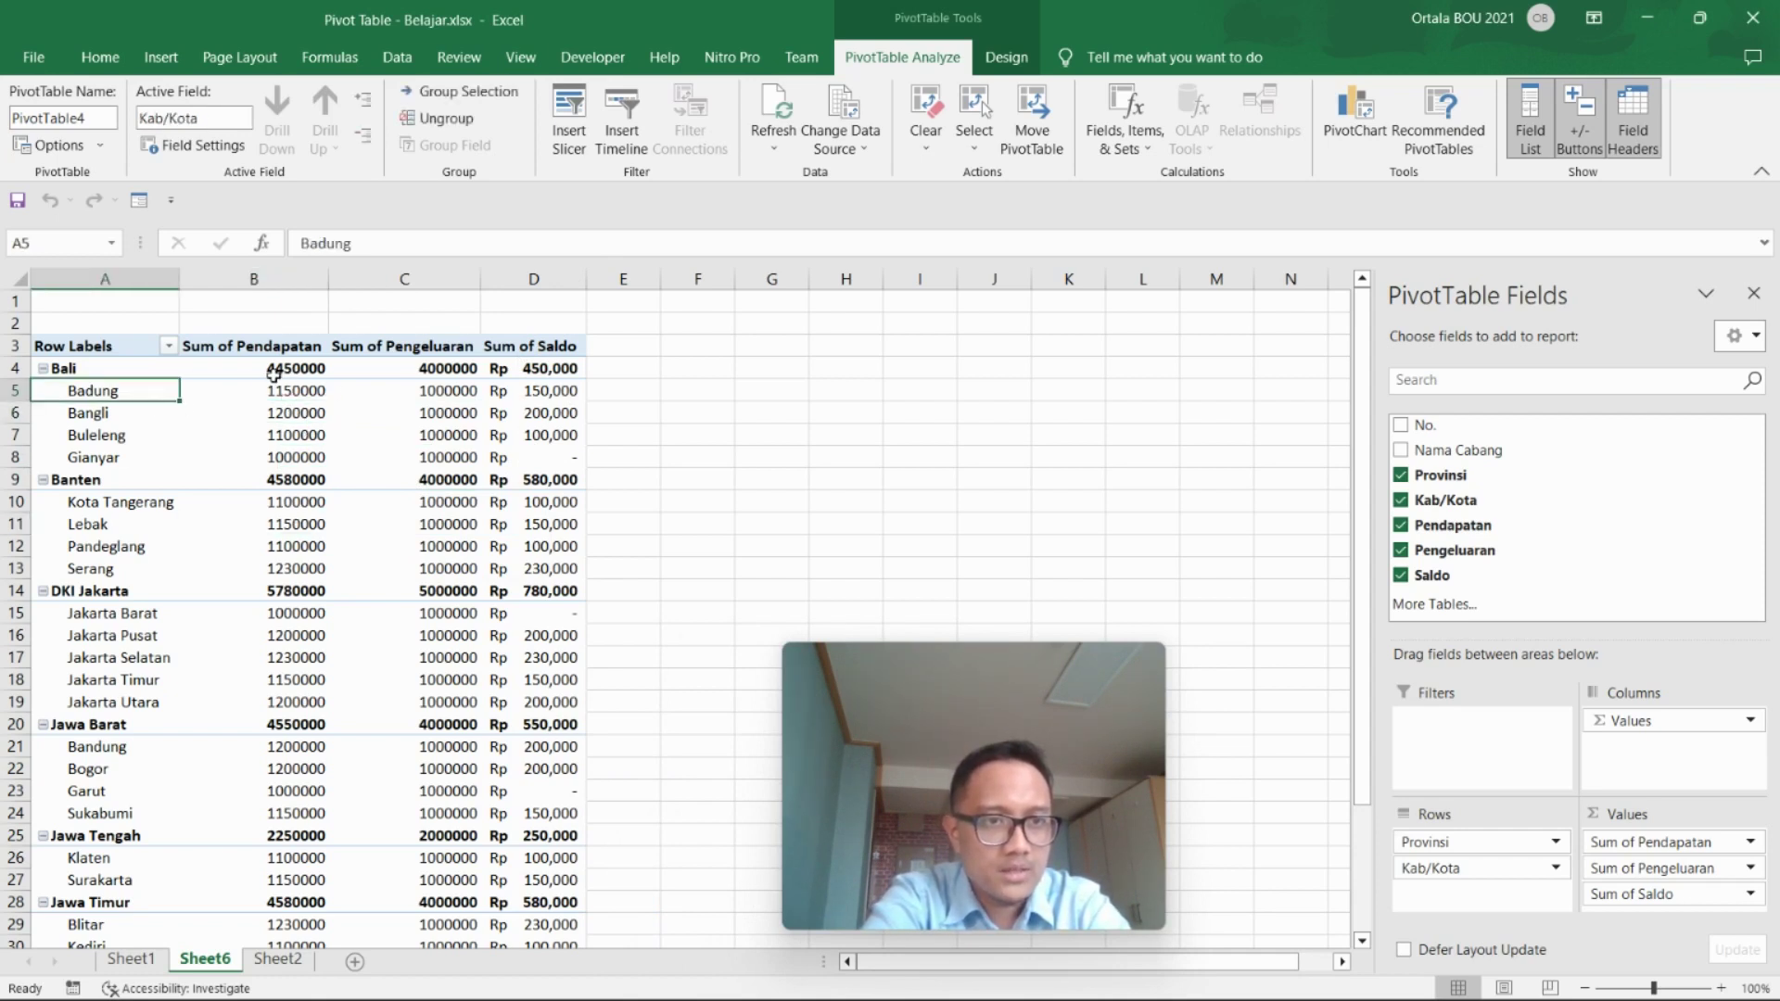
{"action": "left_click", "coordinate": [293, 393]}
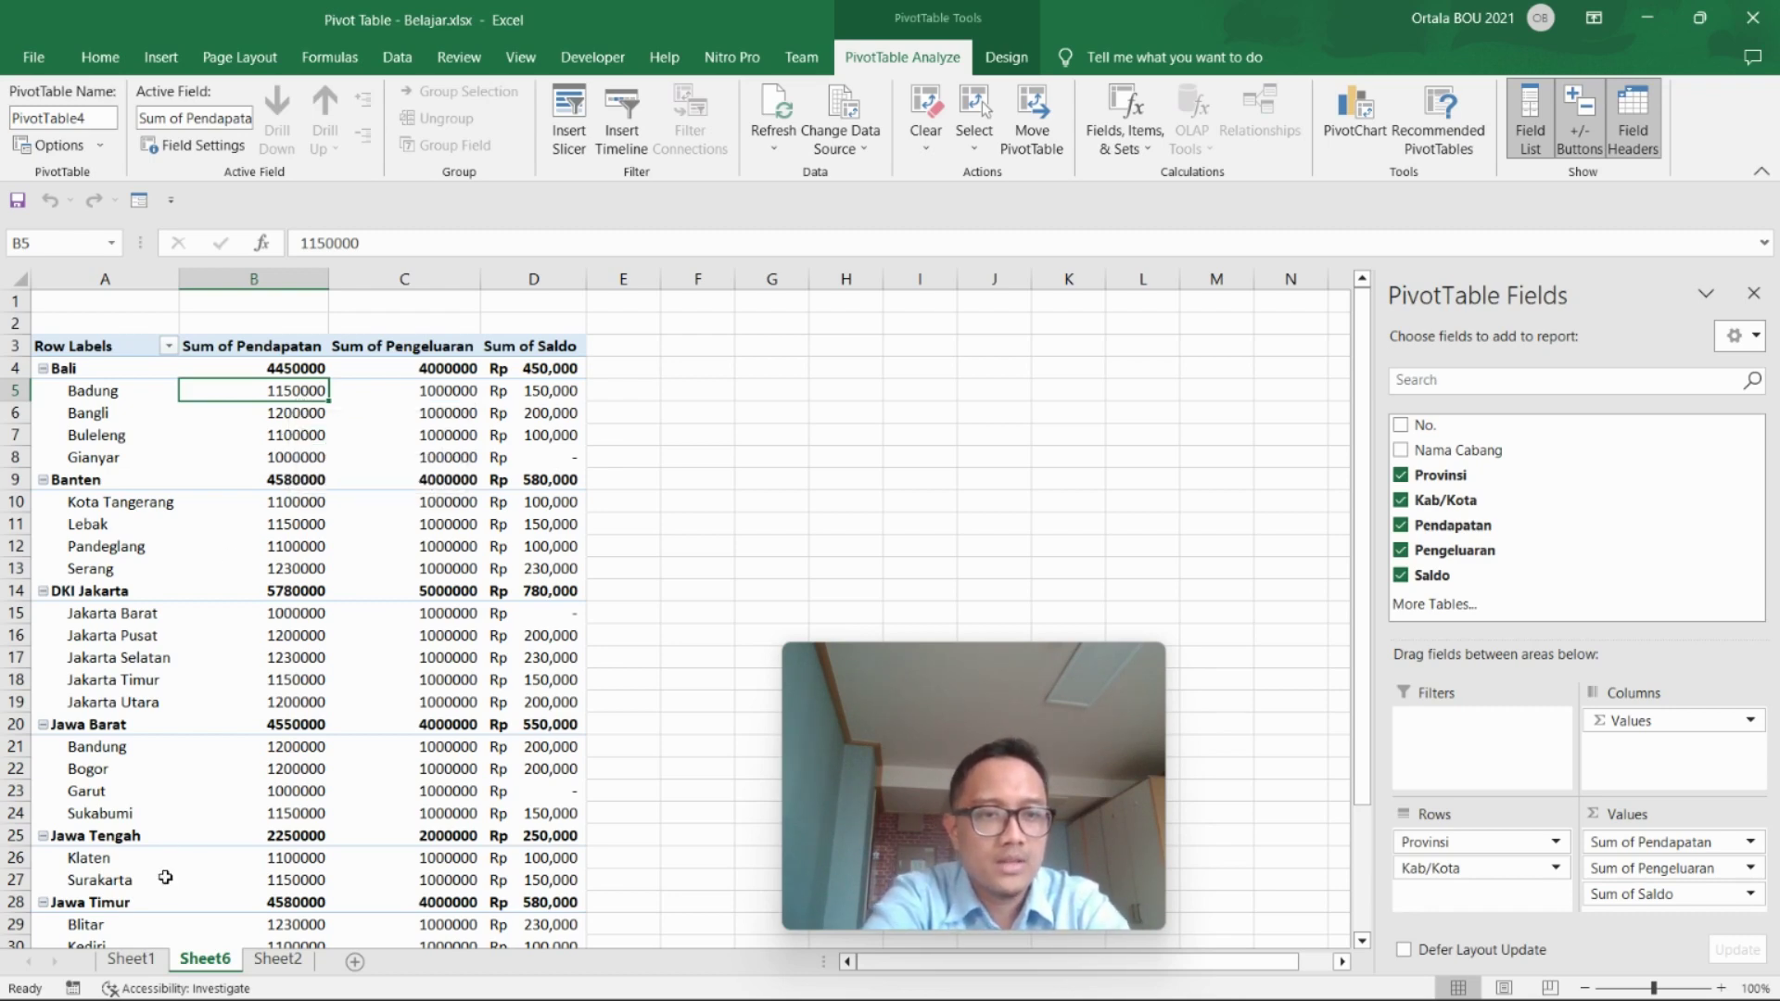
- Change Badung's Pendapatan in Sheet2 cell E14 to Rp 1,100,000, then return to Sheet6
{"action": "left_click", "coordinate": [362, 681]}
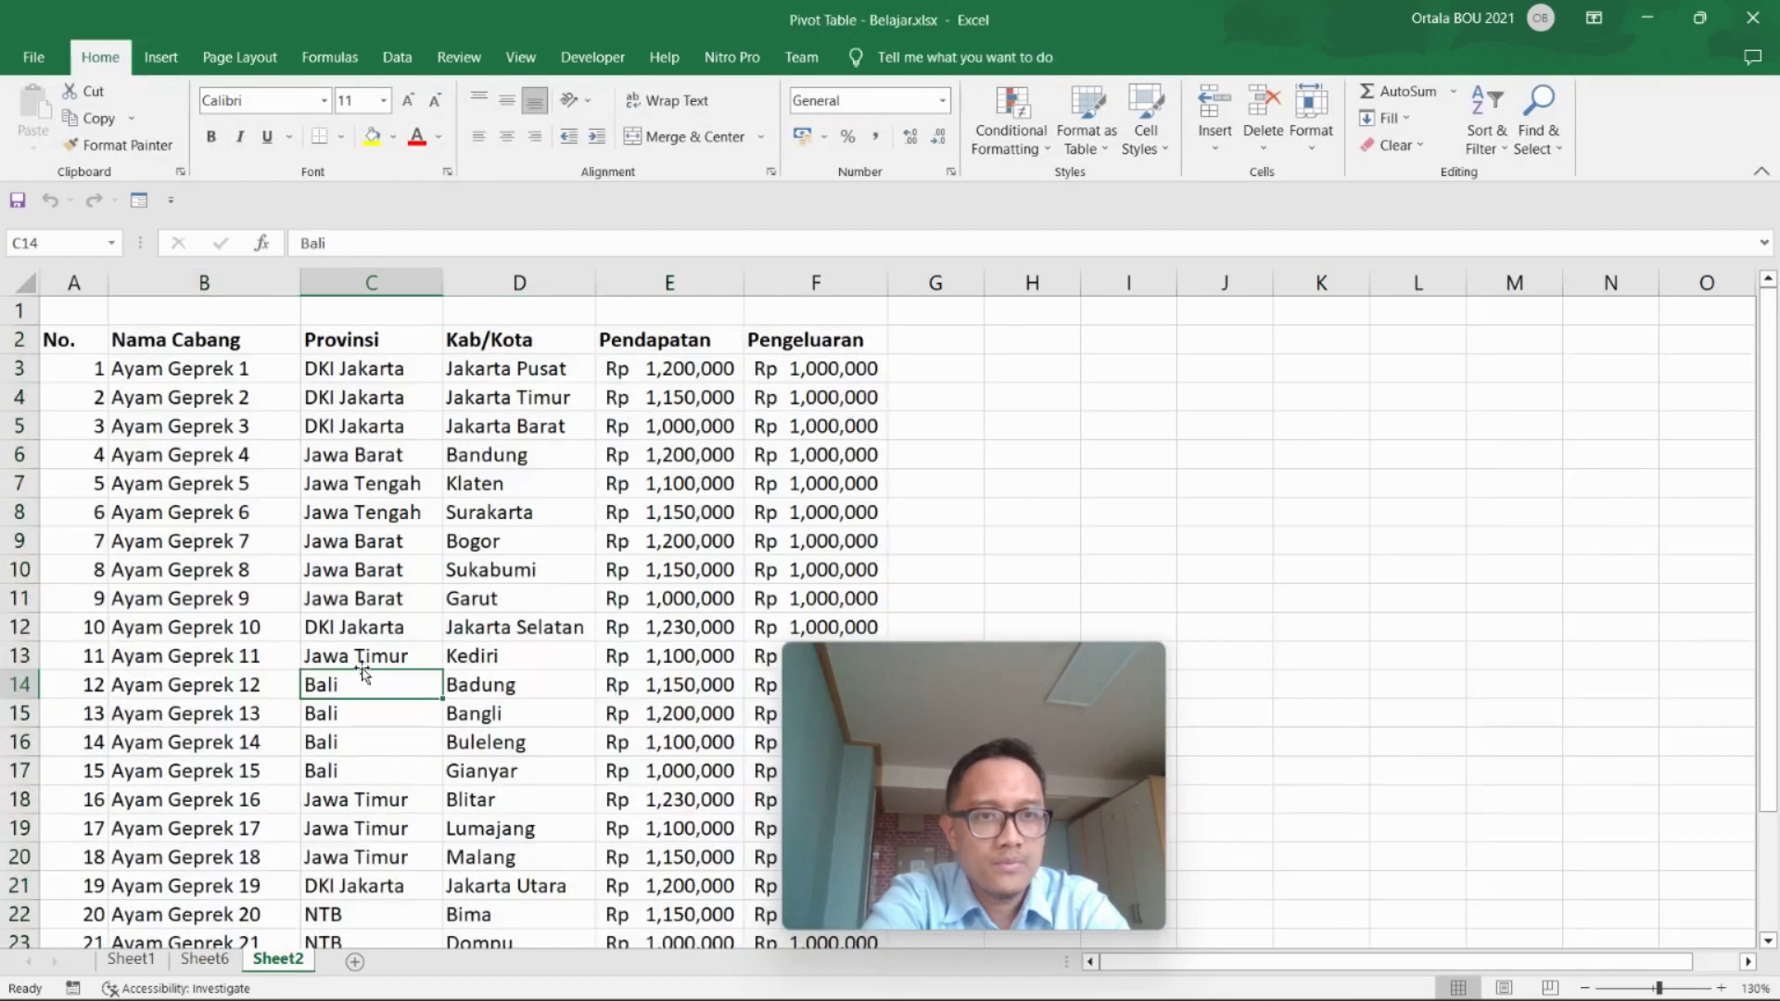
{"action": "scroll", "coordinate": [509, 636], "scroll_direction": "down", "scroll_amount": 1}
{"action": "scroll", "coordinate": [512, 638], "scroll_direction": "down", "scroll_amount": 2}
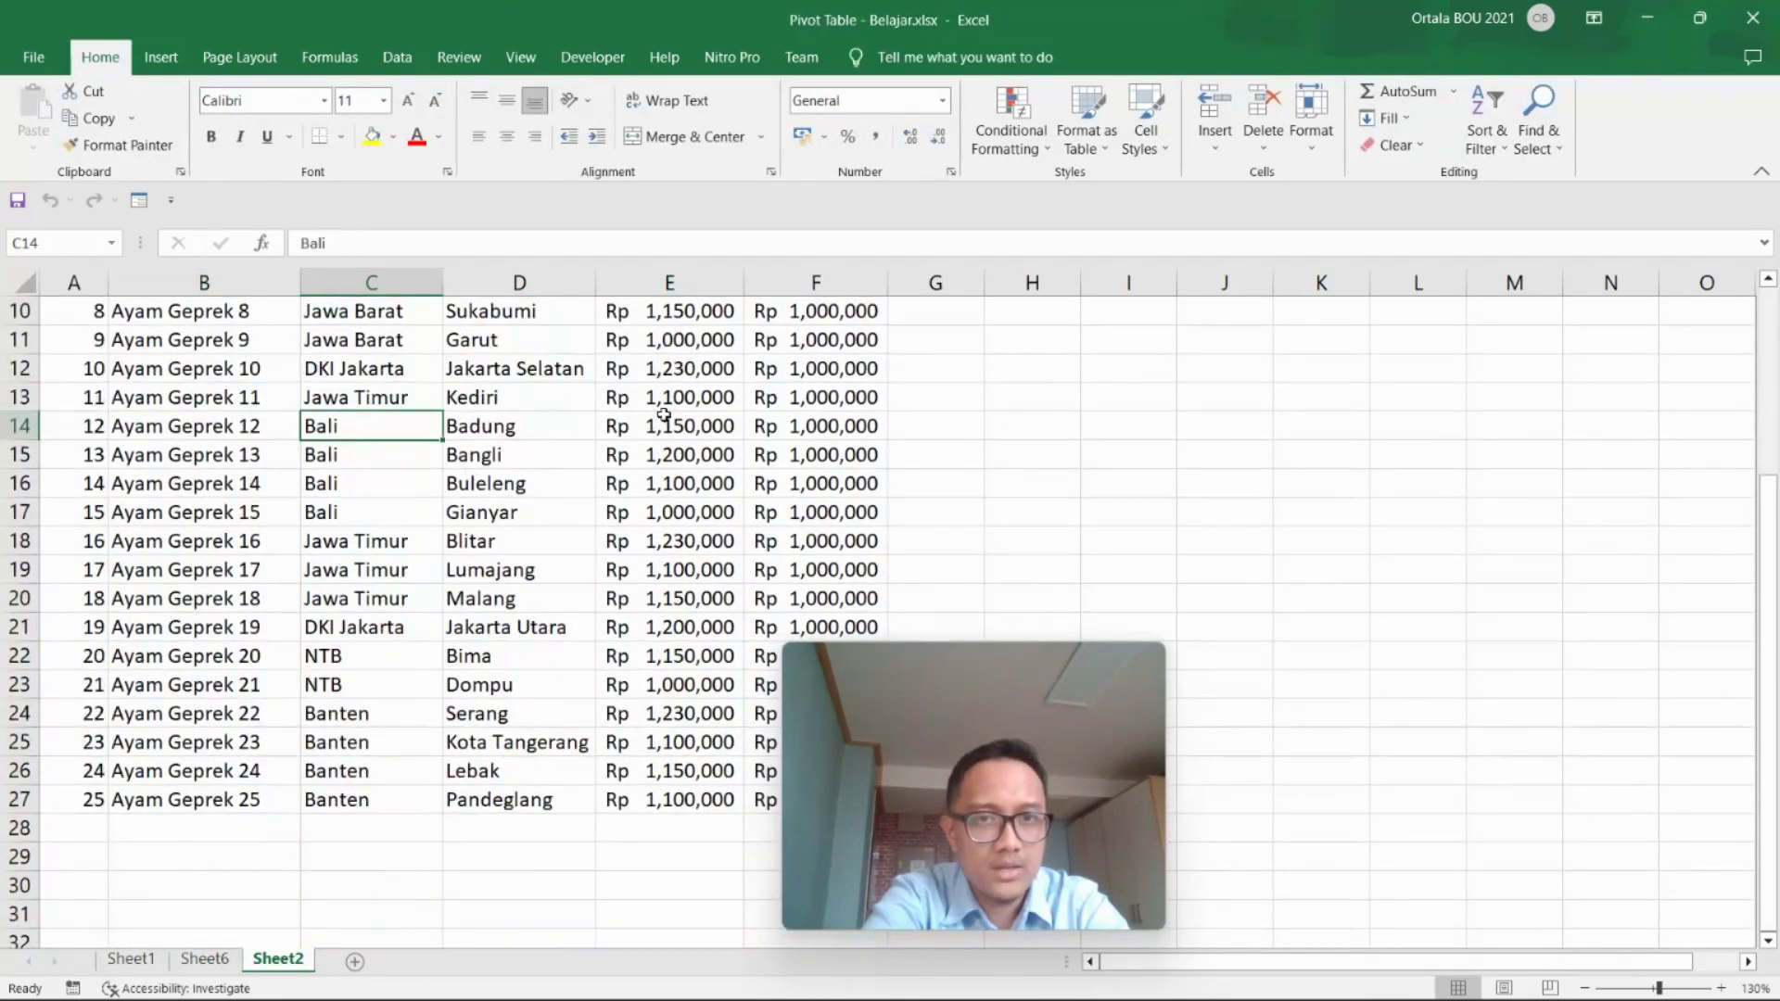
{"action": "left_click", "coordinate": [693, 421]}
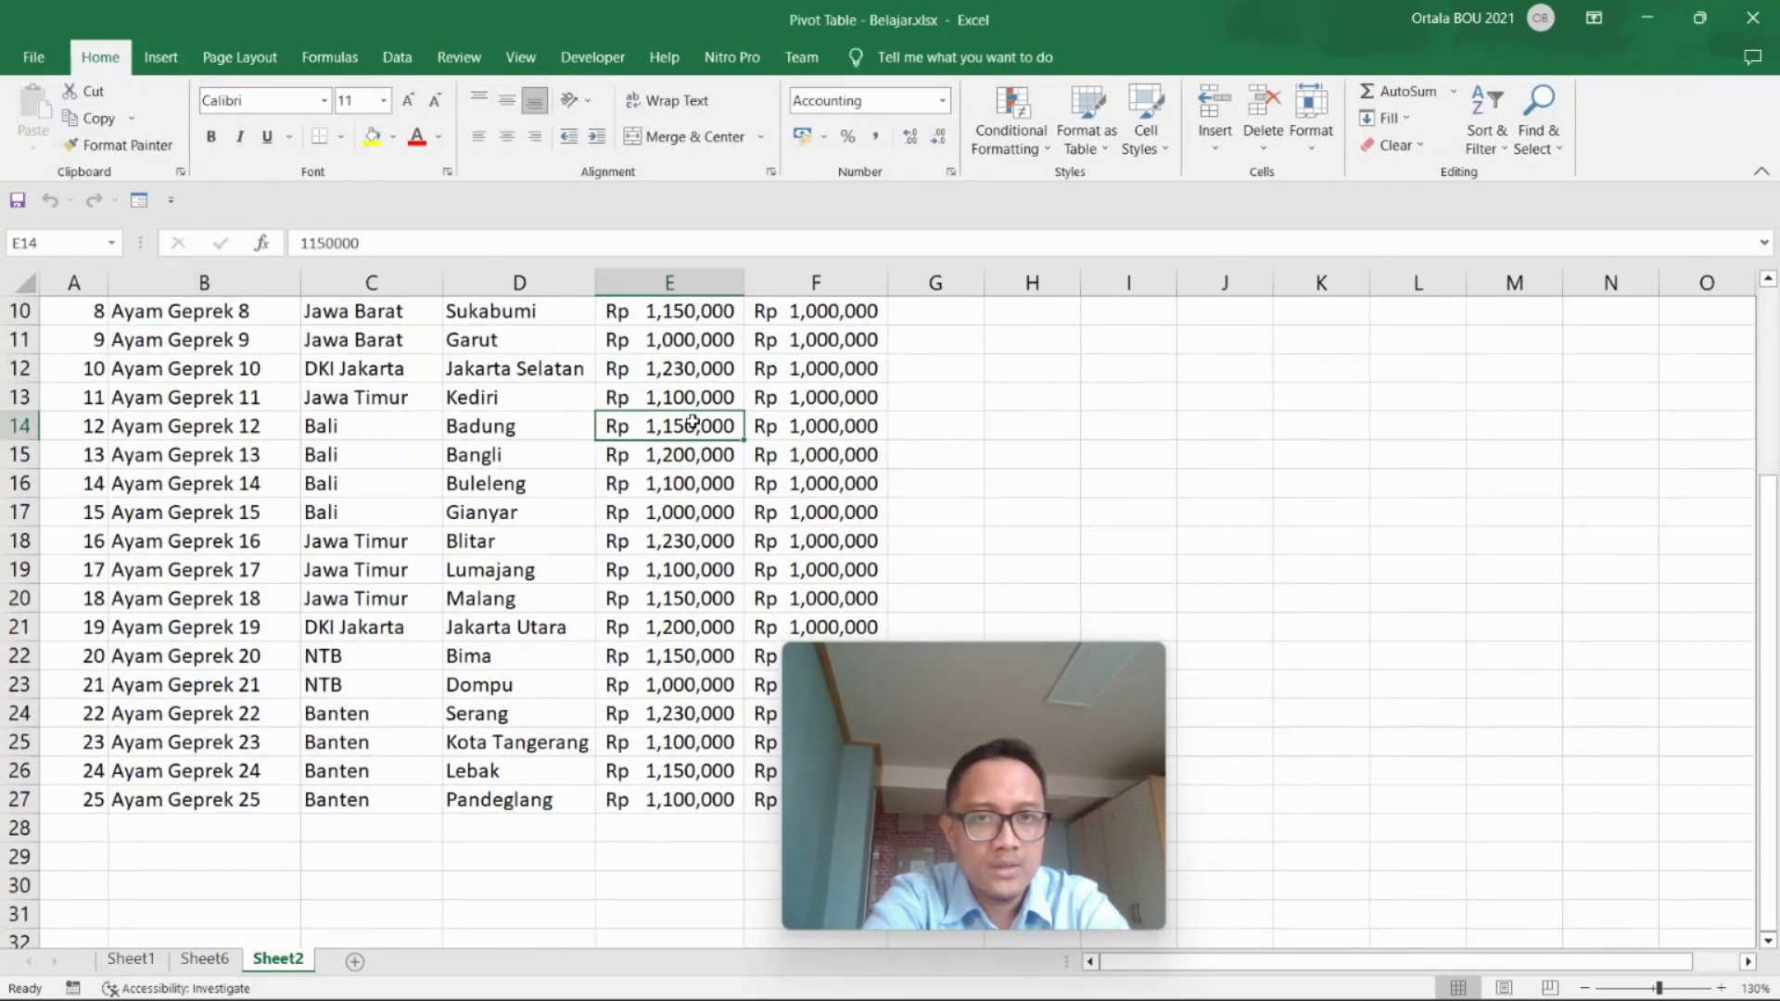
{"action": "left_click", "coordinate": [205, 959]}
{"action": "left_click", "coordinate": [264, 962]}
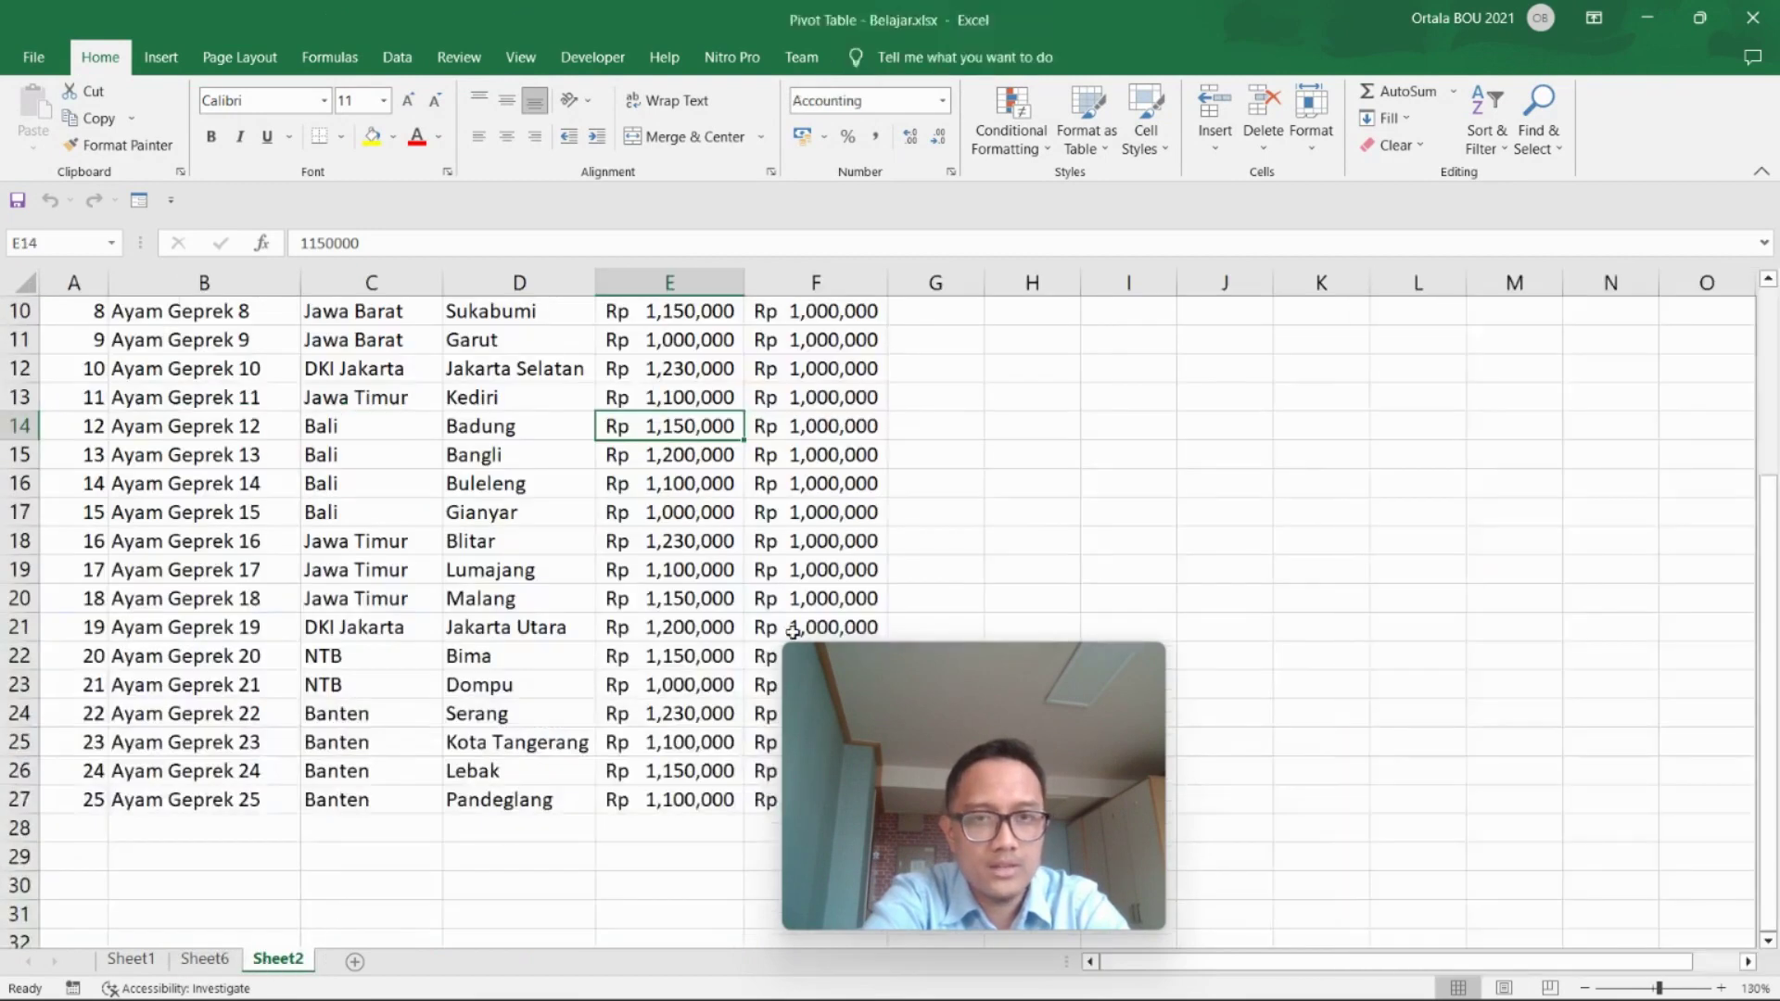
{"action": "type", "text": "110"}
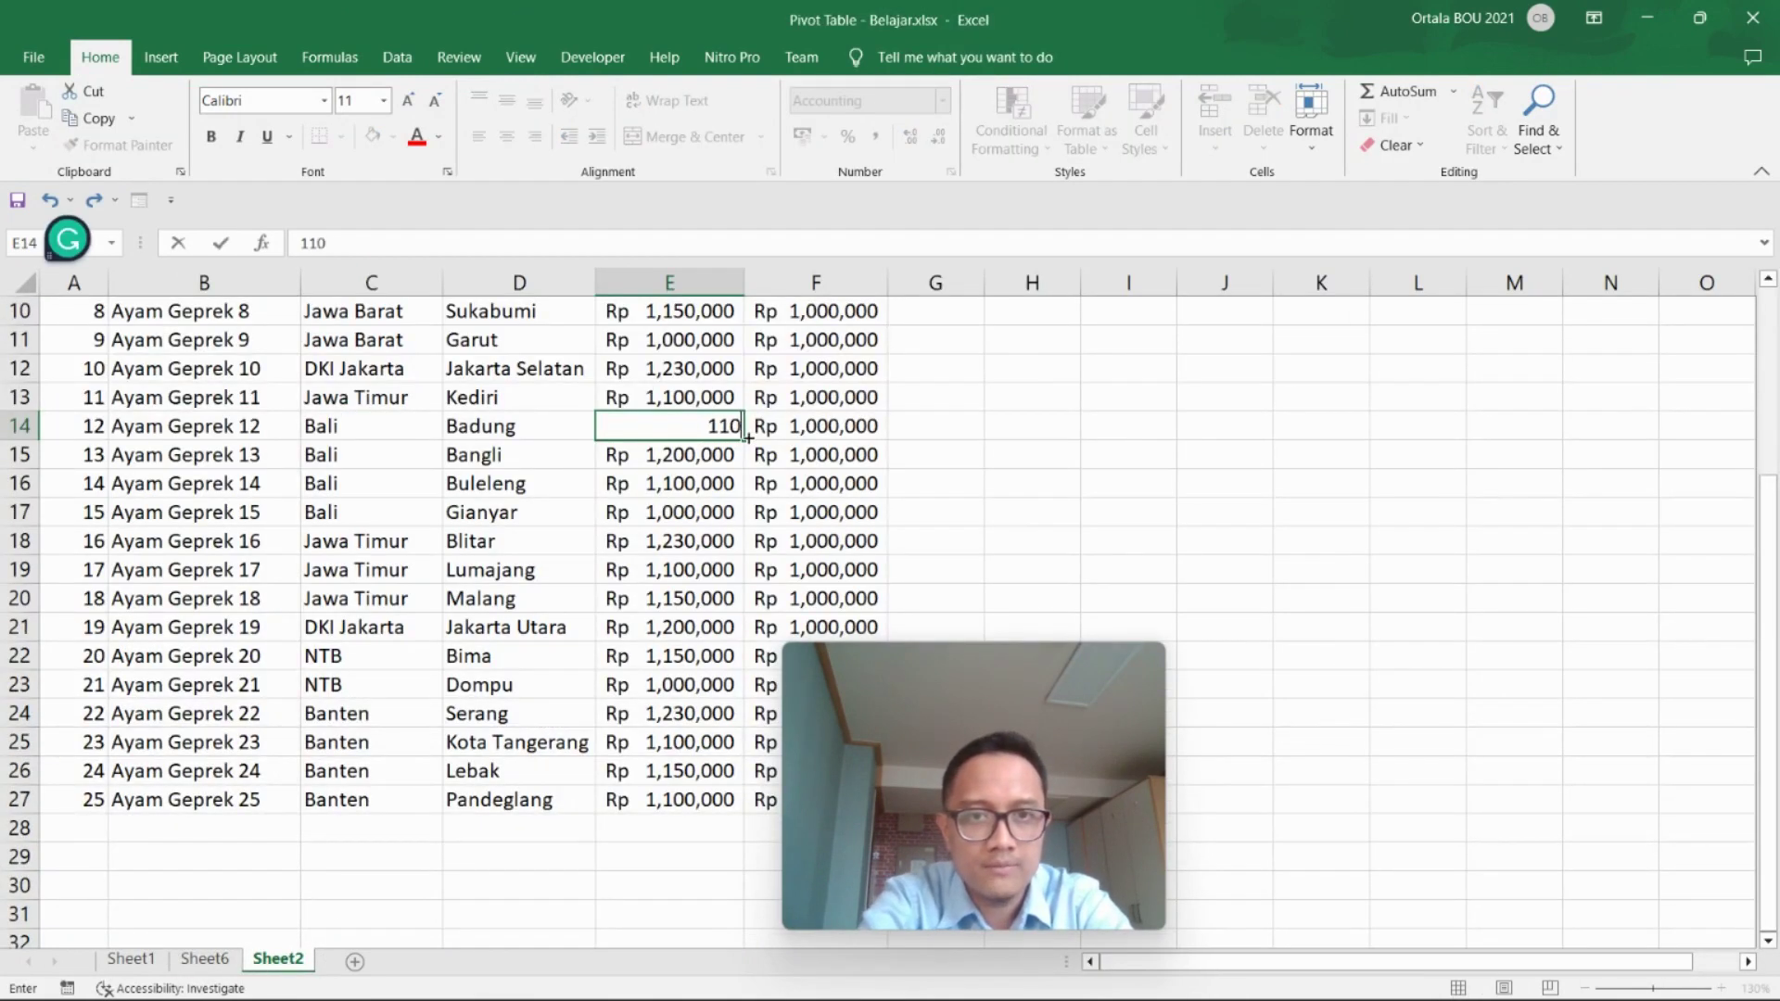
{"action": "key", "text": "Return"}
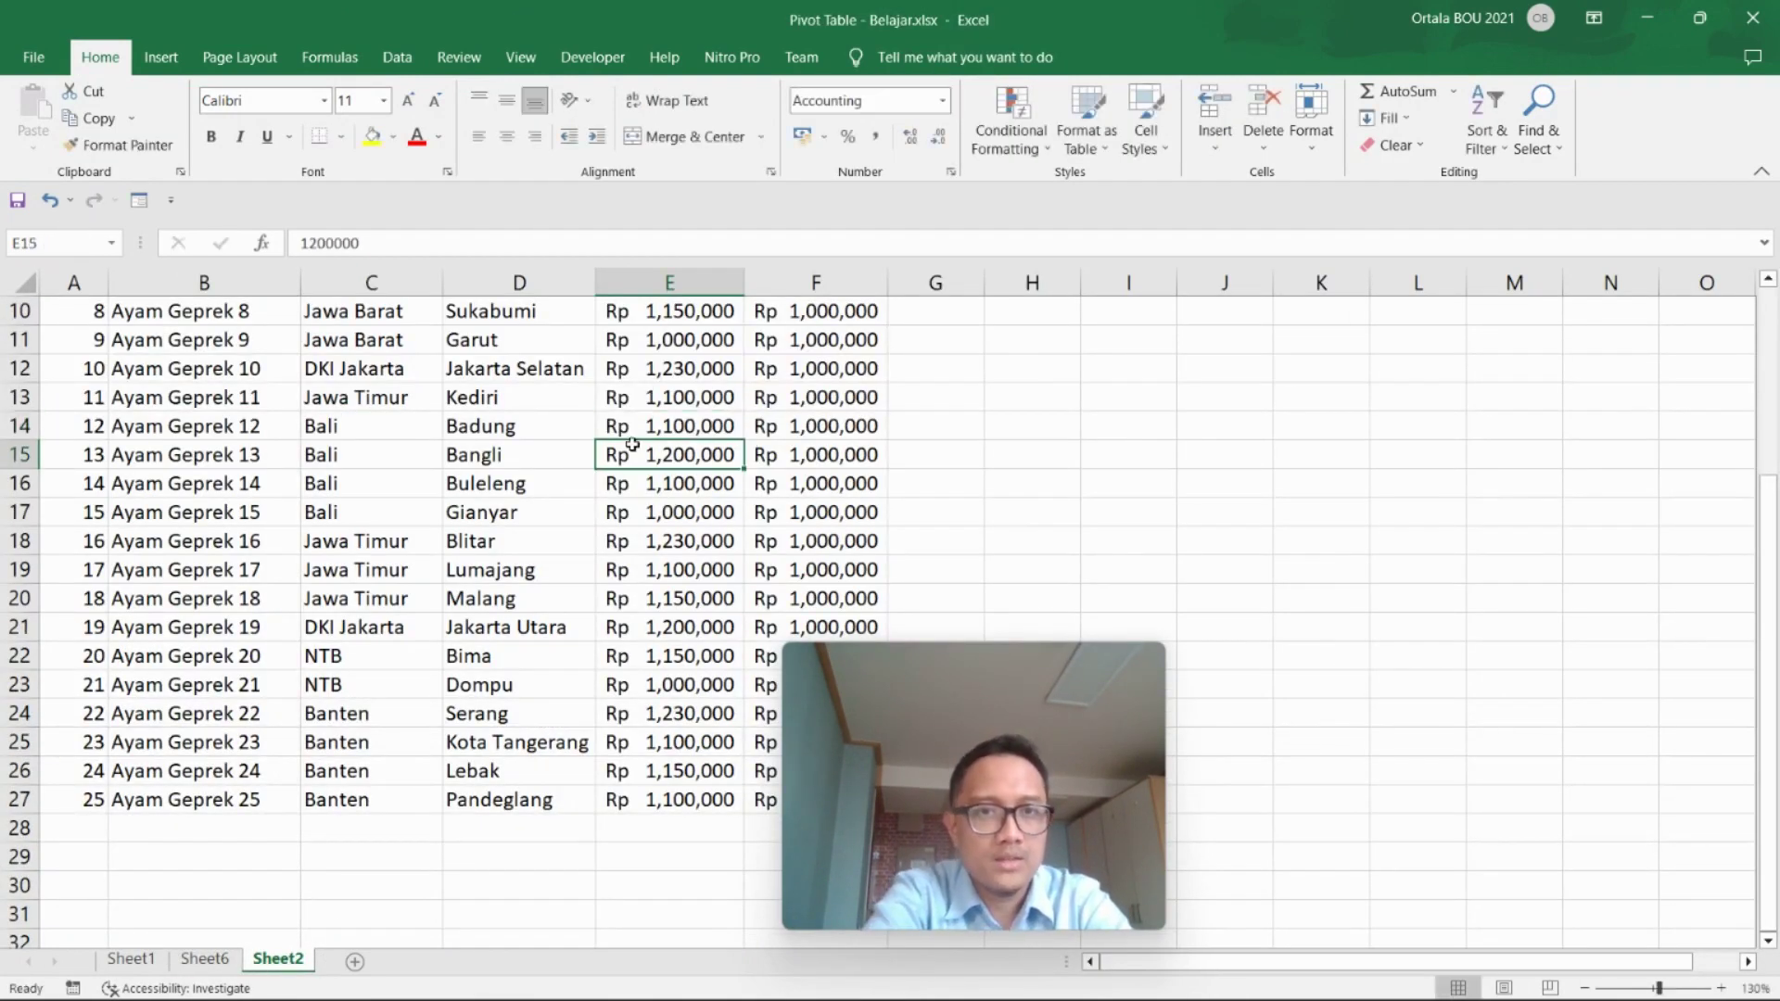
{"action": "left_click", "coordinate": [651, 429]}
{"action": "left_click", "coordinate": [205, 960]}
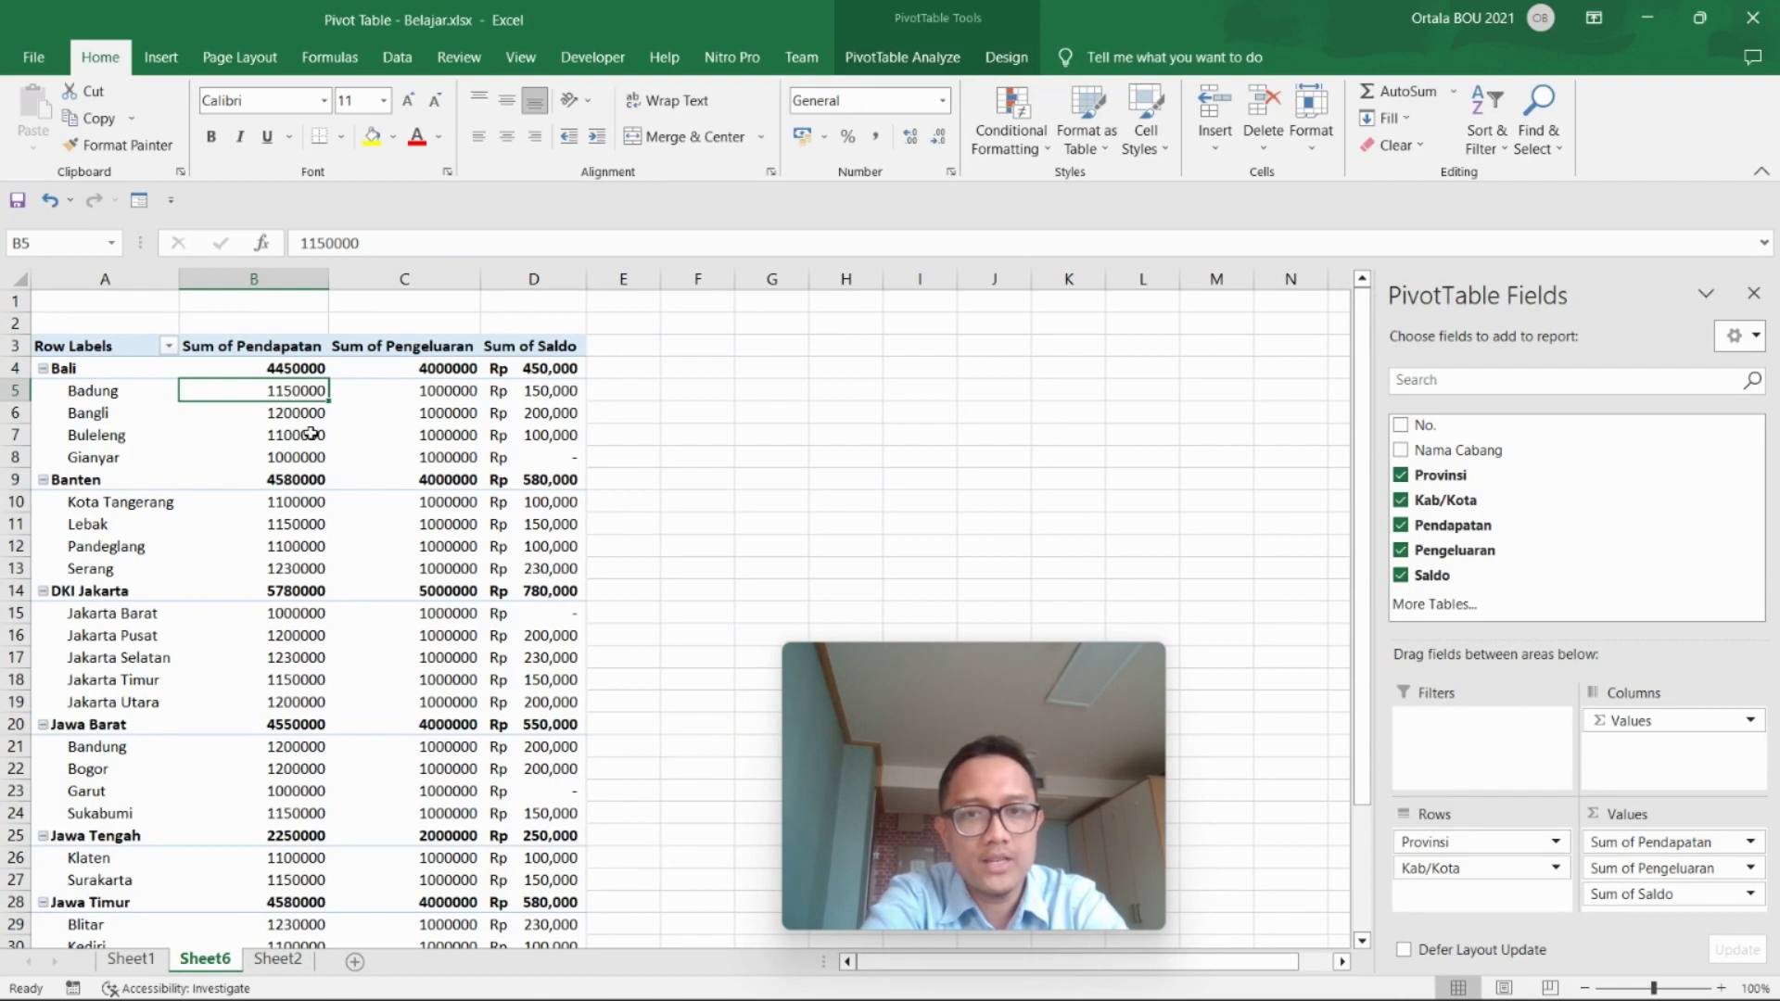
{"action": "right_click", "coordinate": [370, 434]}
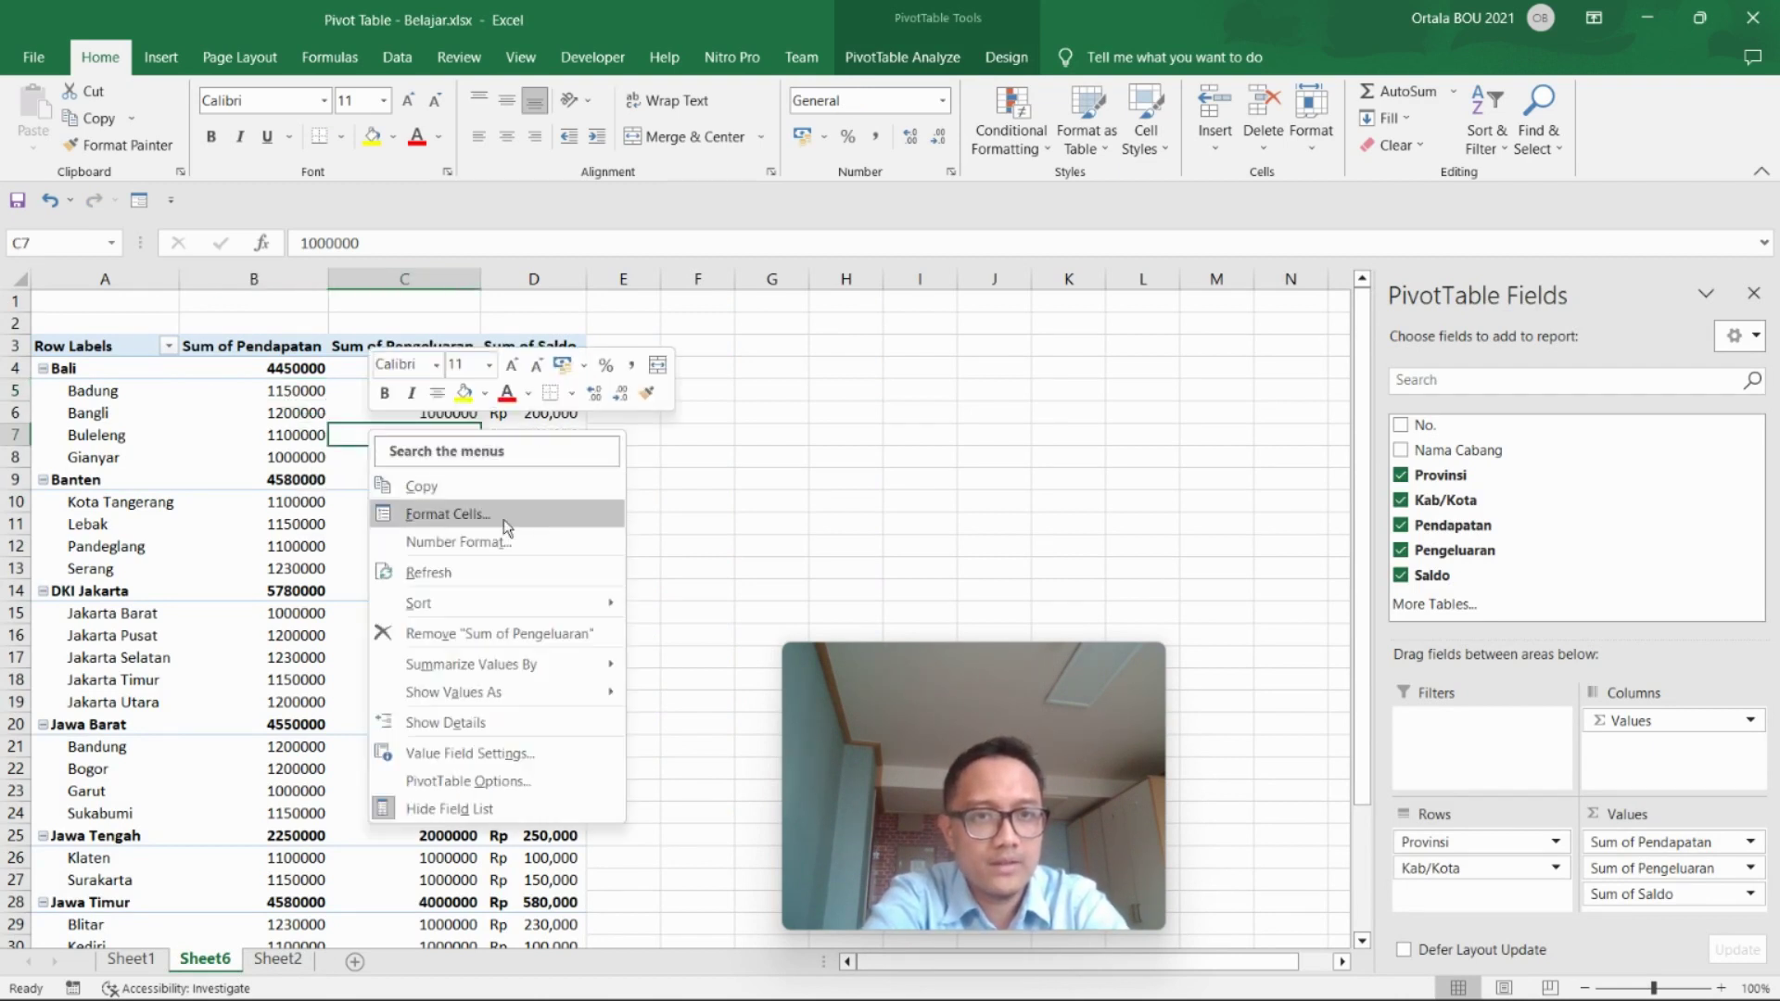
{"action": "right_click", "coordinate": [268, 421]}
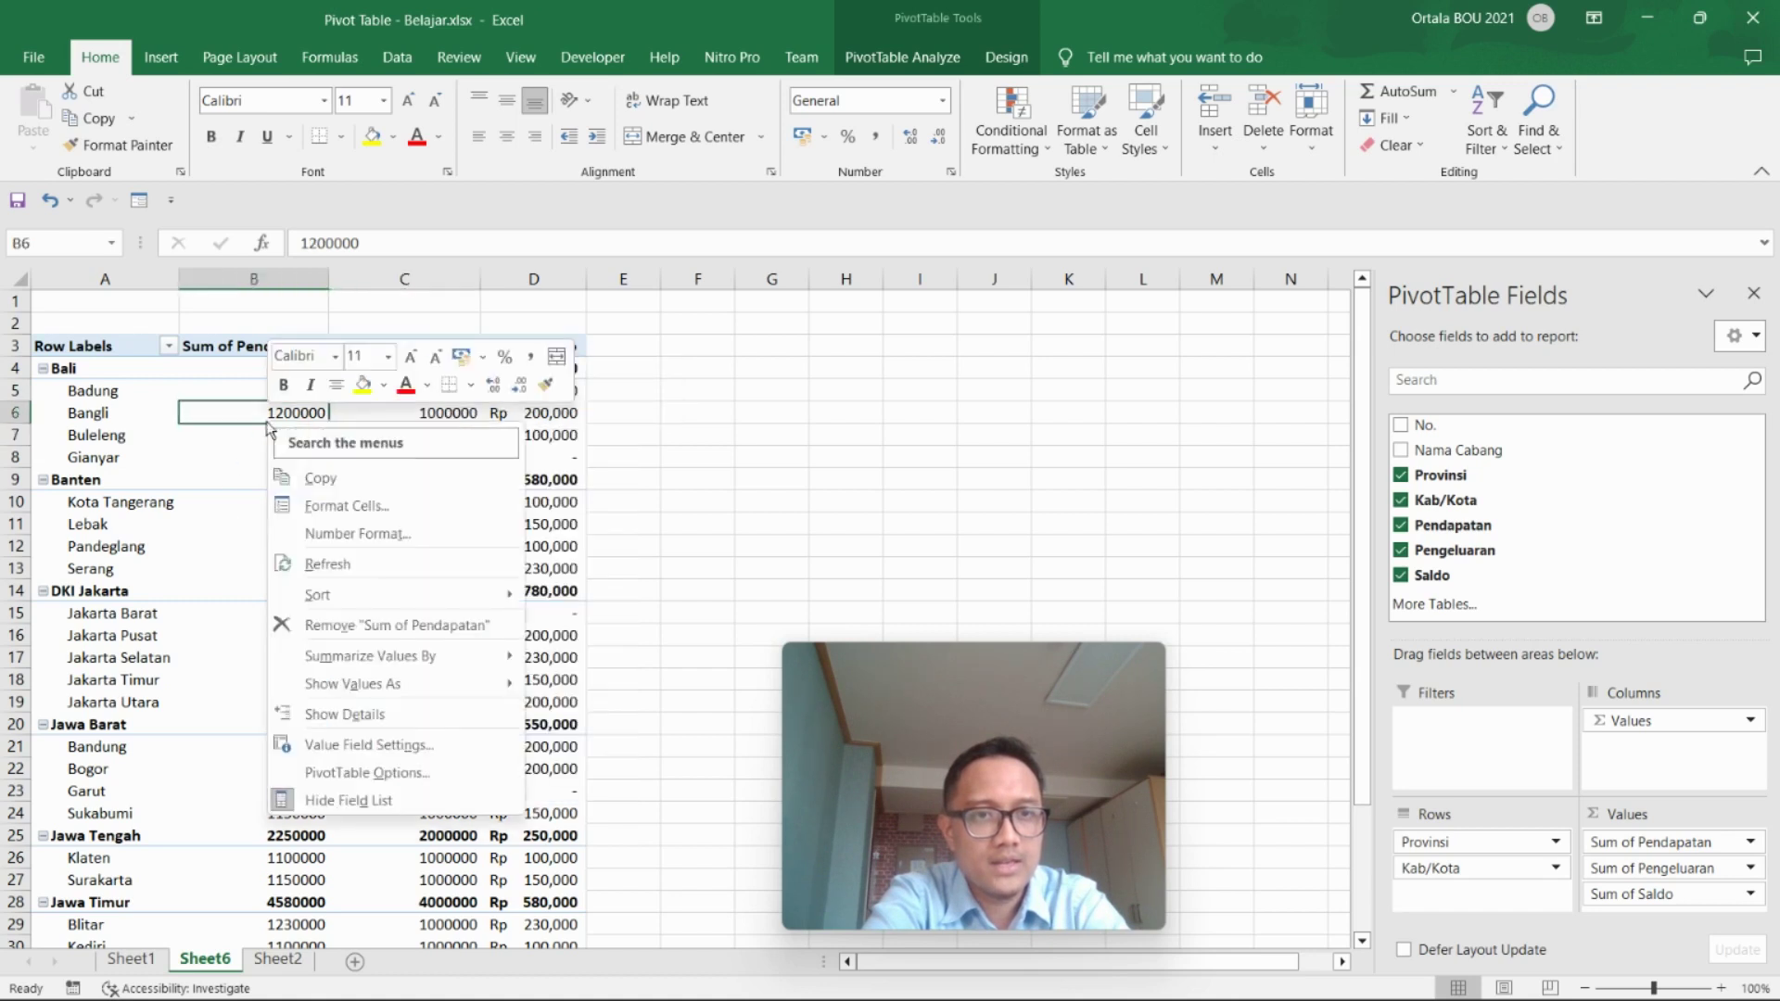
{"action": "left_click", "coordinate": [347, 567]}
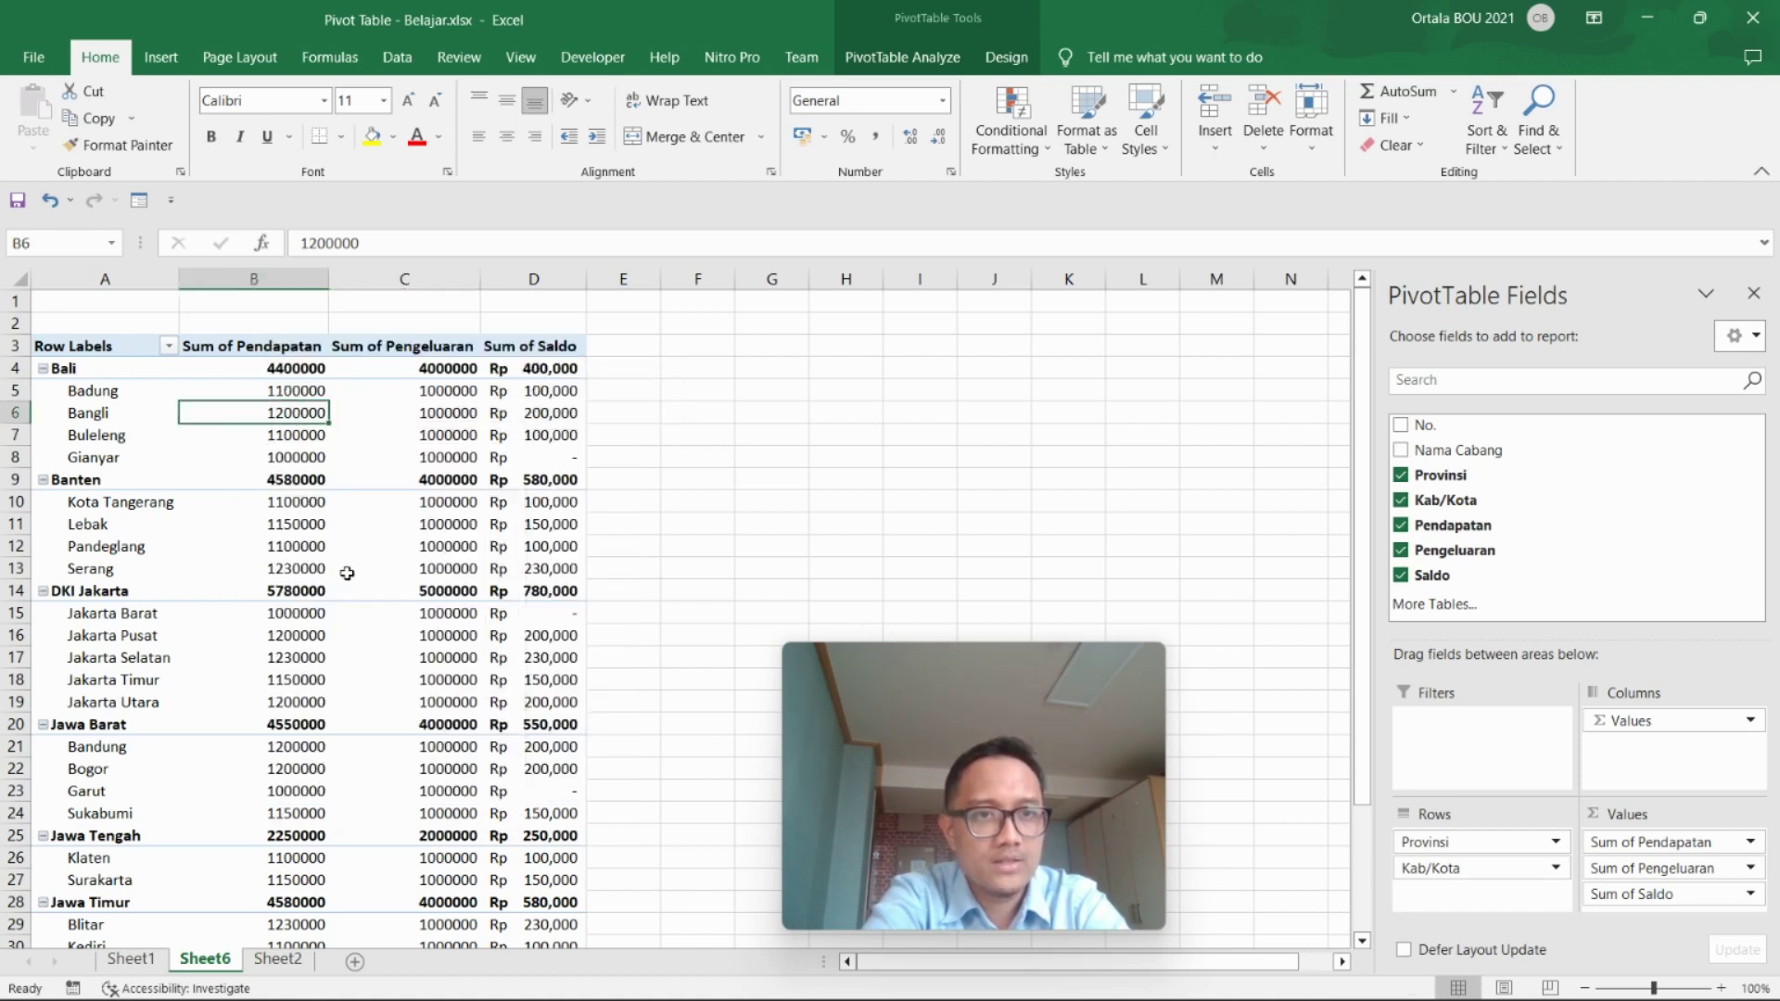
{"action": "left_click", "coordinate": [294, 390]}
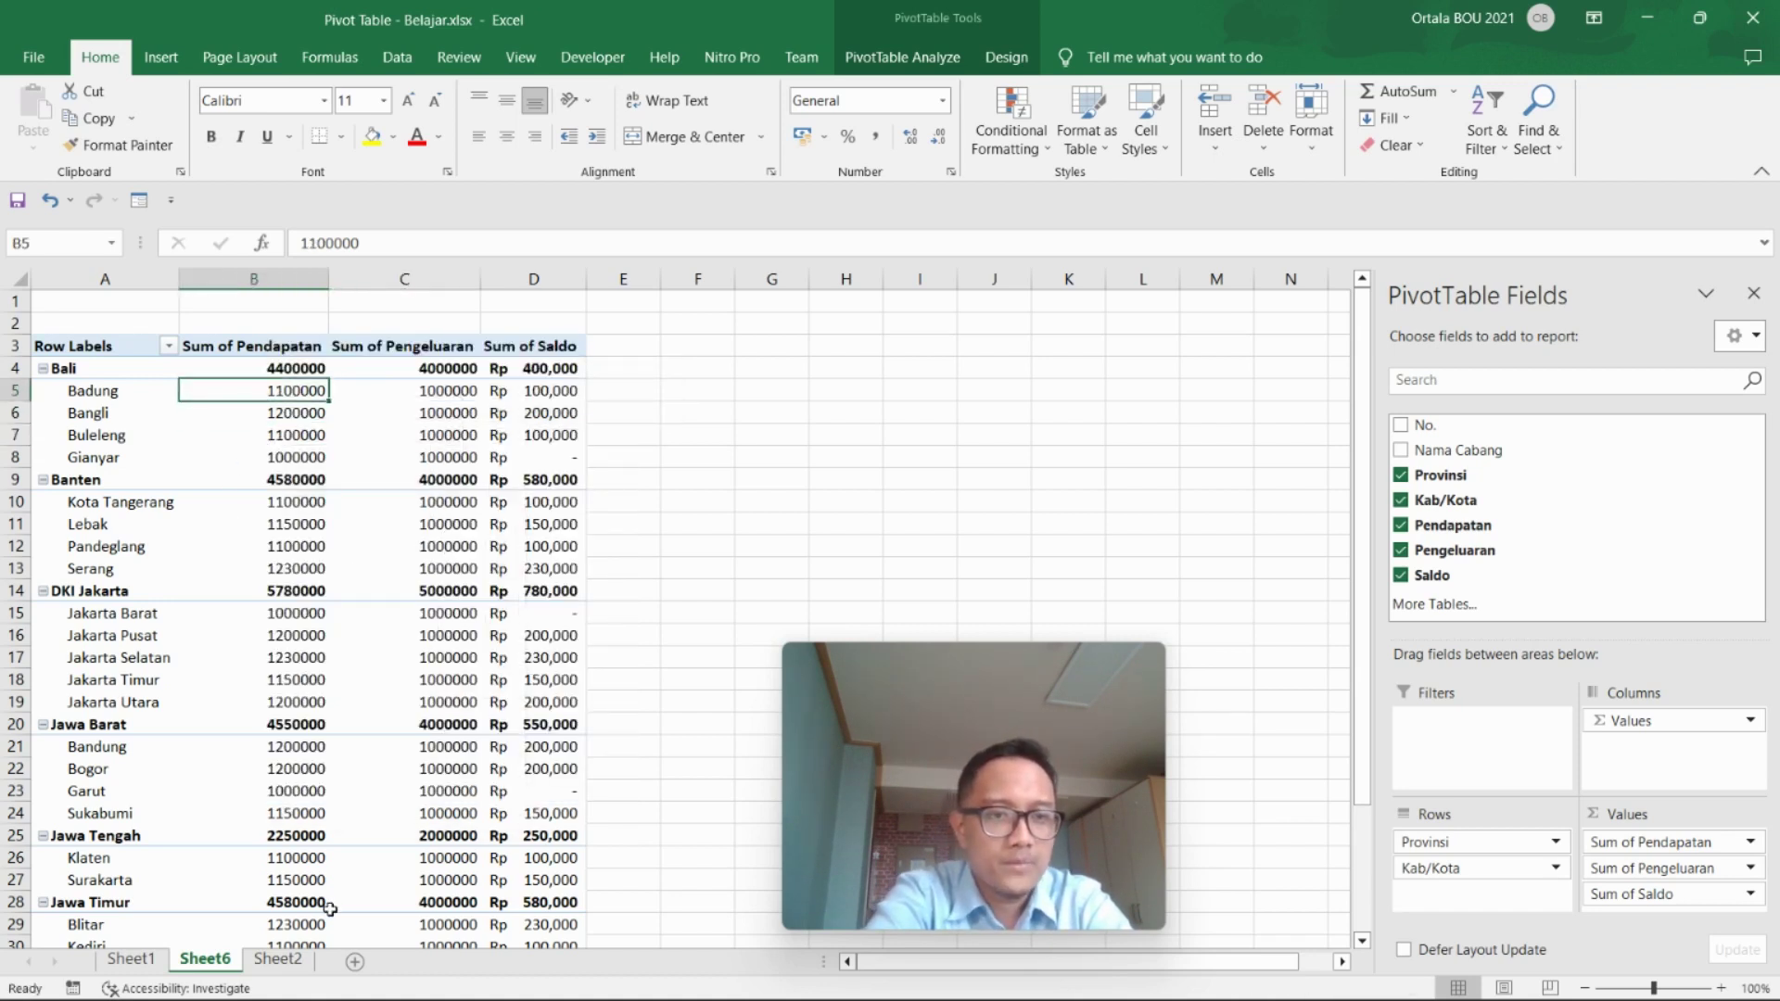
{"action": "left_click", "coordinate": [278, 959]}
{"action": "scroll", "coordinate": [325, 764], "scroll_direction": "up", "scroll_amount": 3}
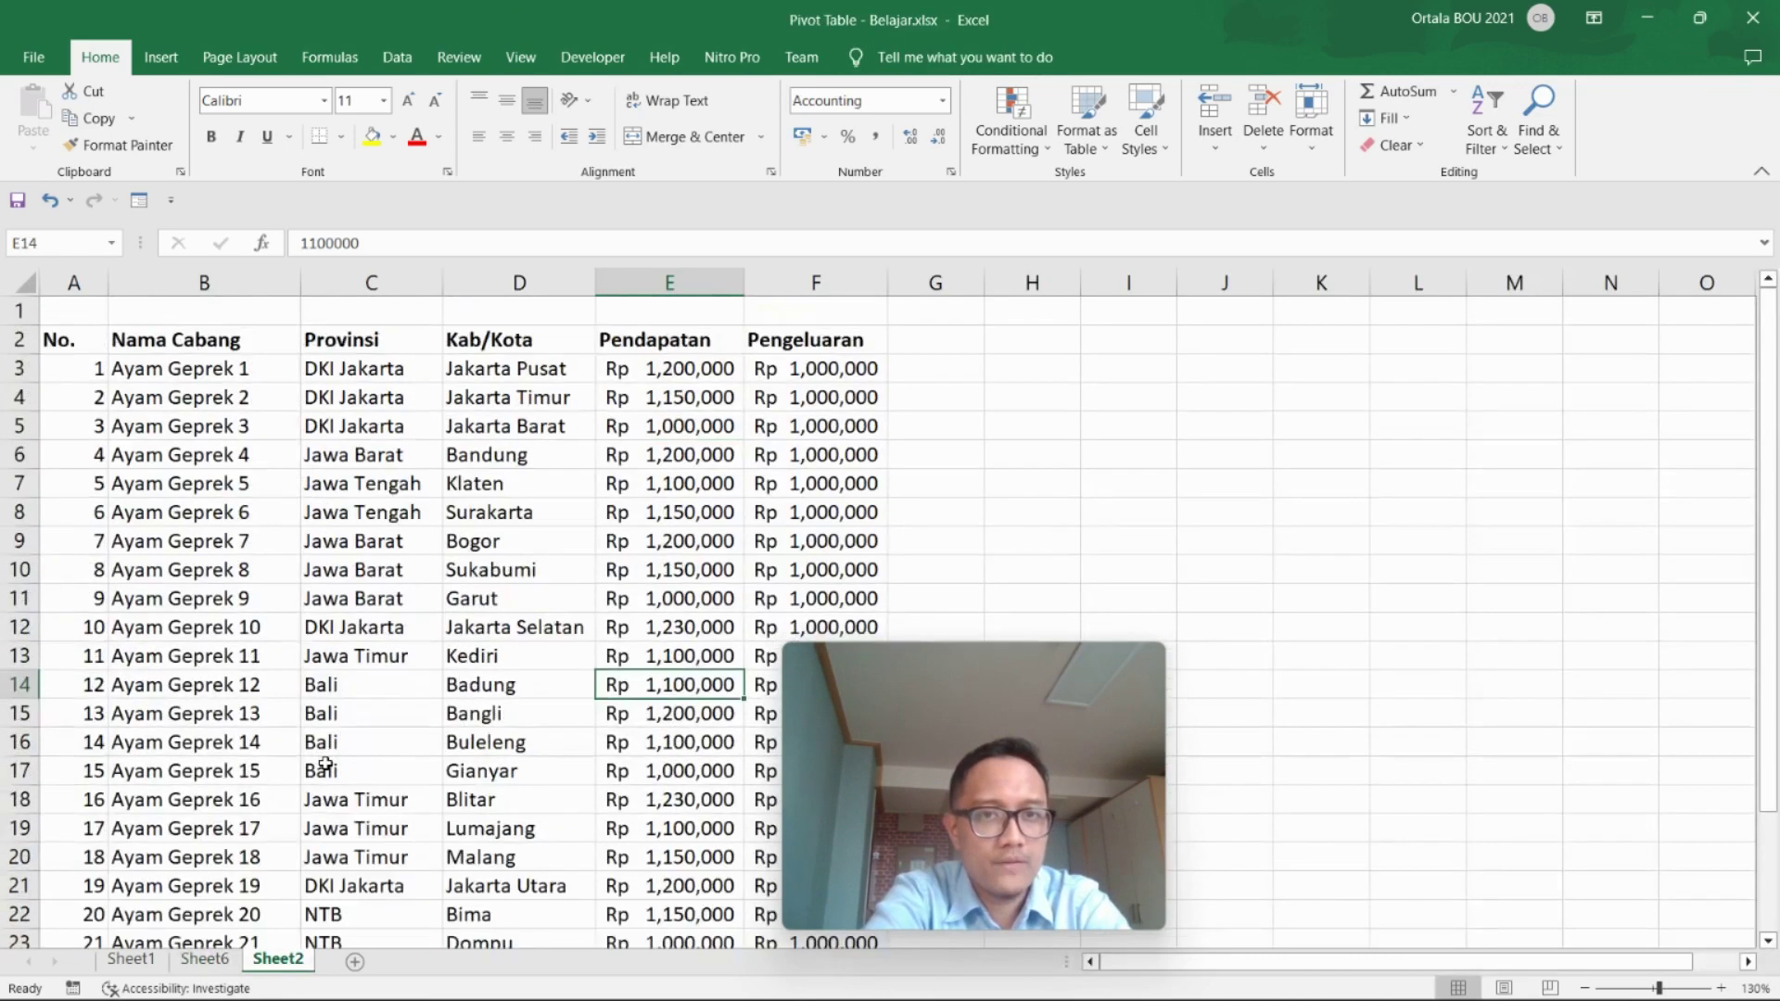
{"action": "left_click", "coordinate": [208, 959]}
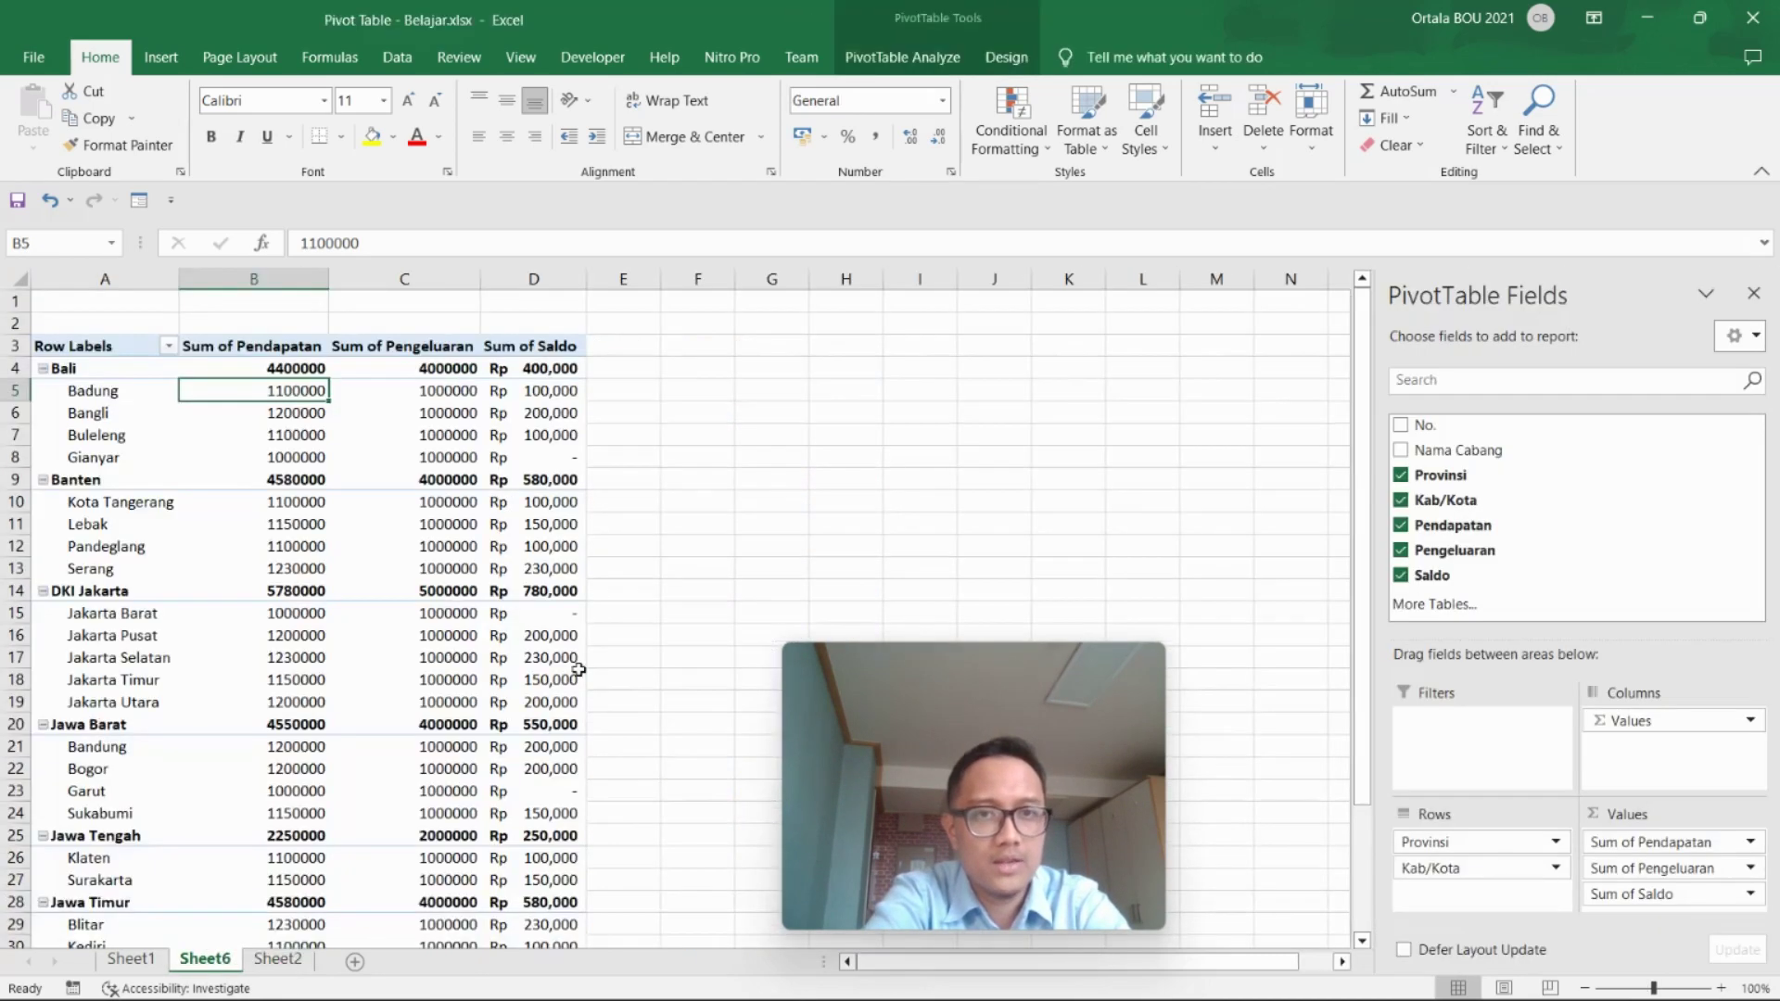
{"action": "left_click", "coordinate": [838, 516]}
{"action": "left_click", "coordinate": [522, 547]}
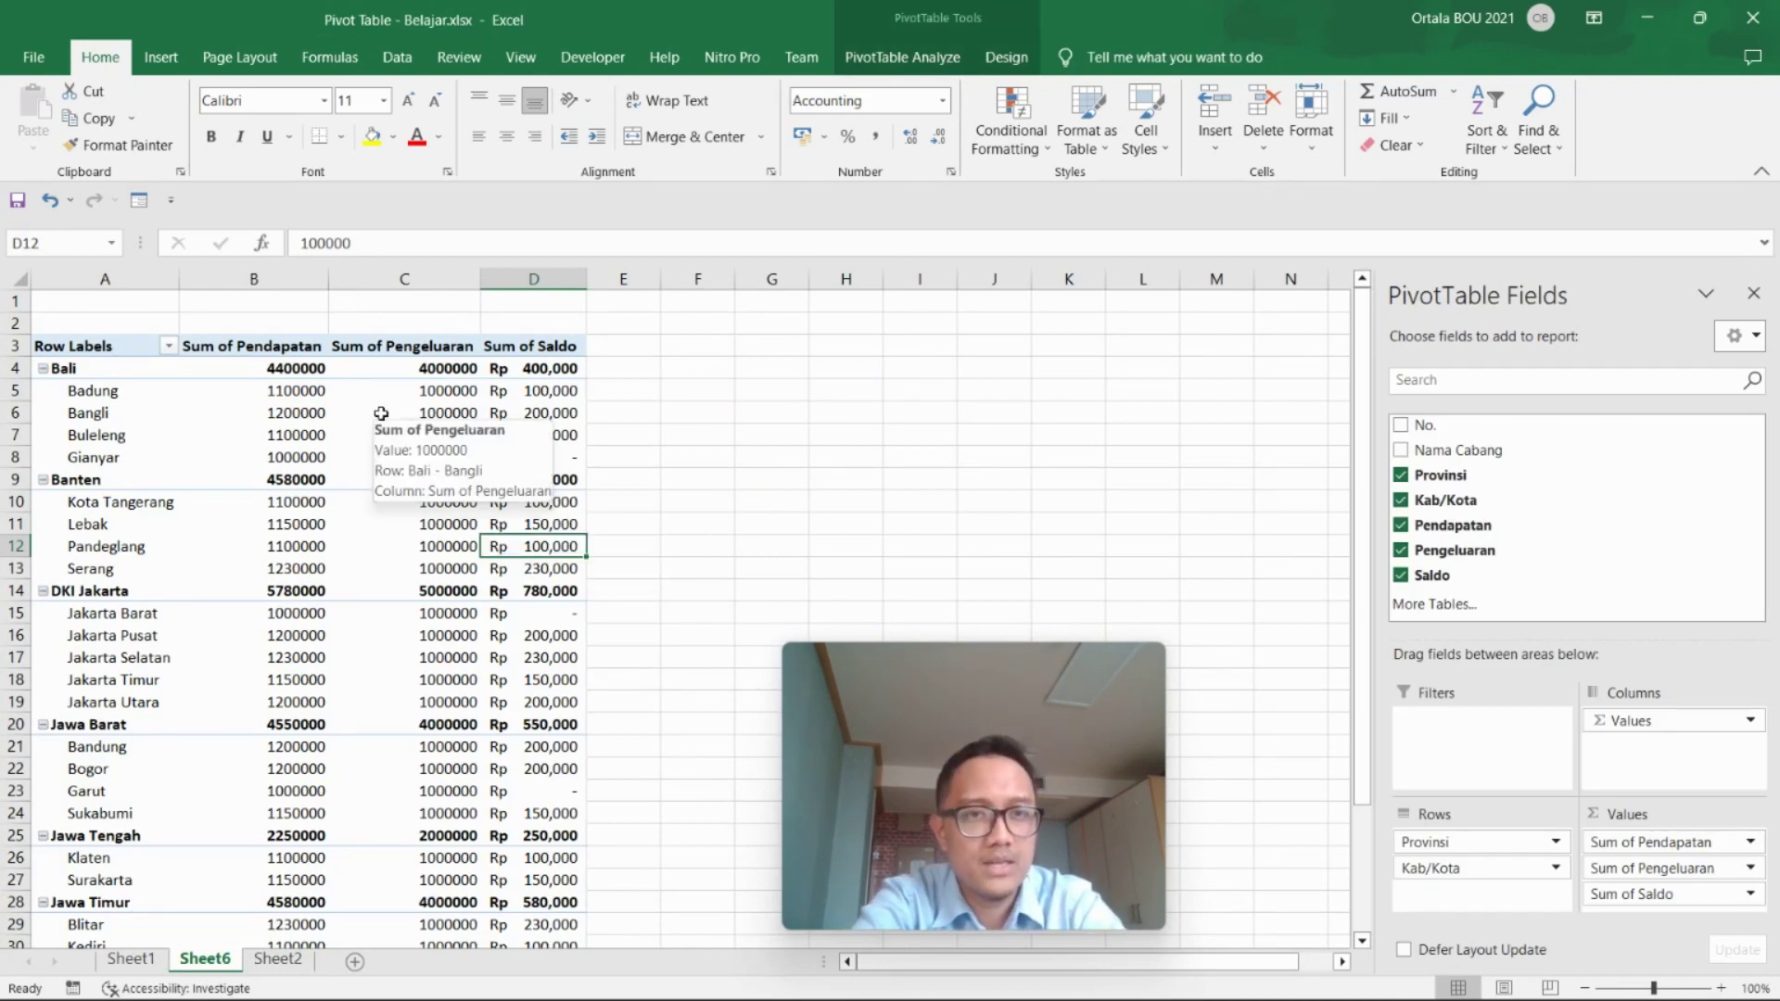
{"action": "left_click", "coordinate": [258, 442]}
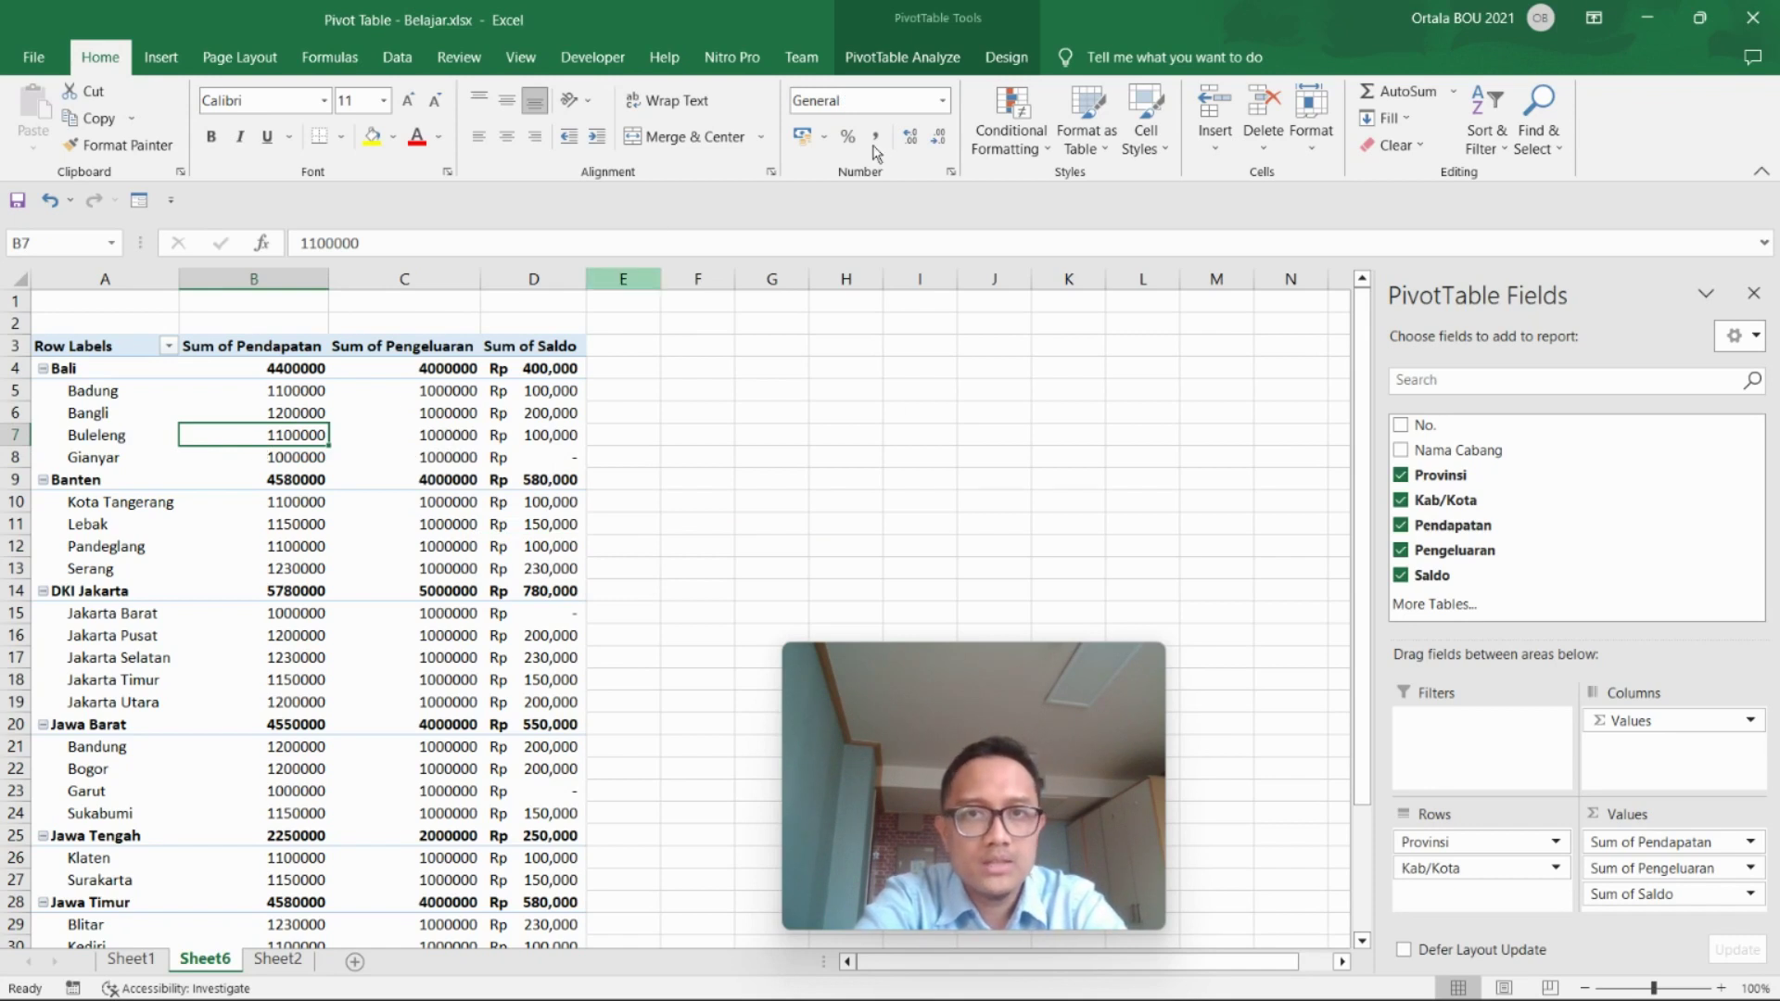
- Insert a Clustered Column PivotChart from PivotTable4 on Sheet6
{"action": "left_click", "coordinate": [882, 58]}
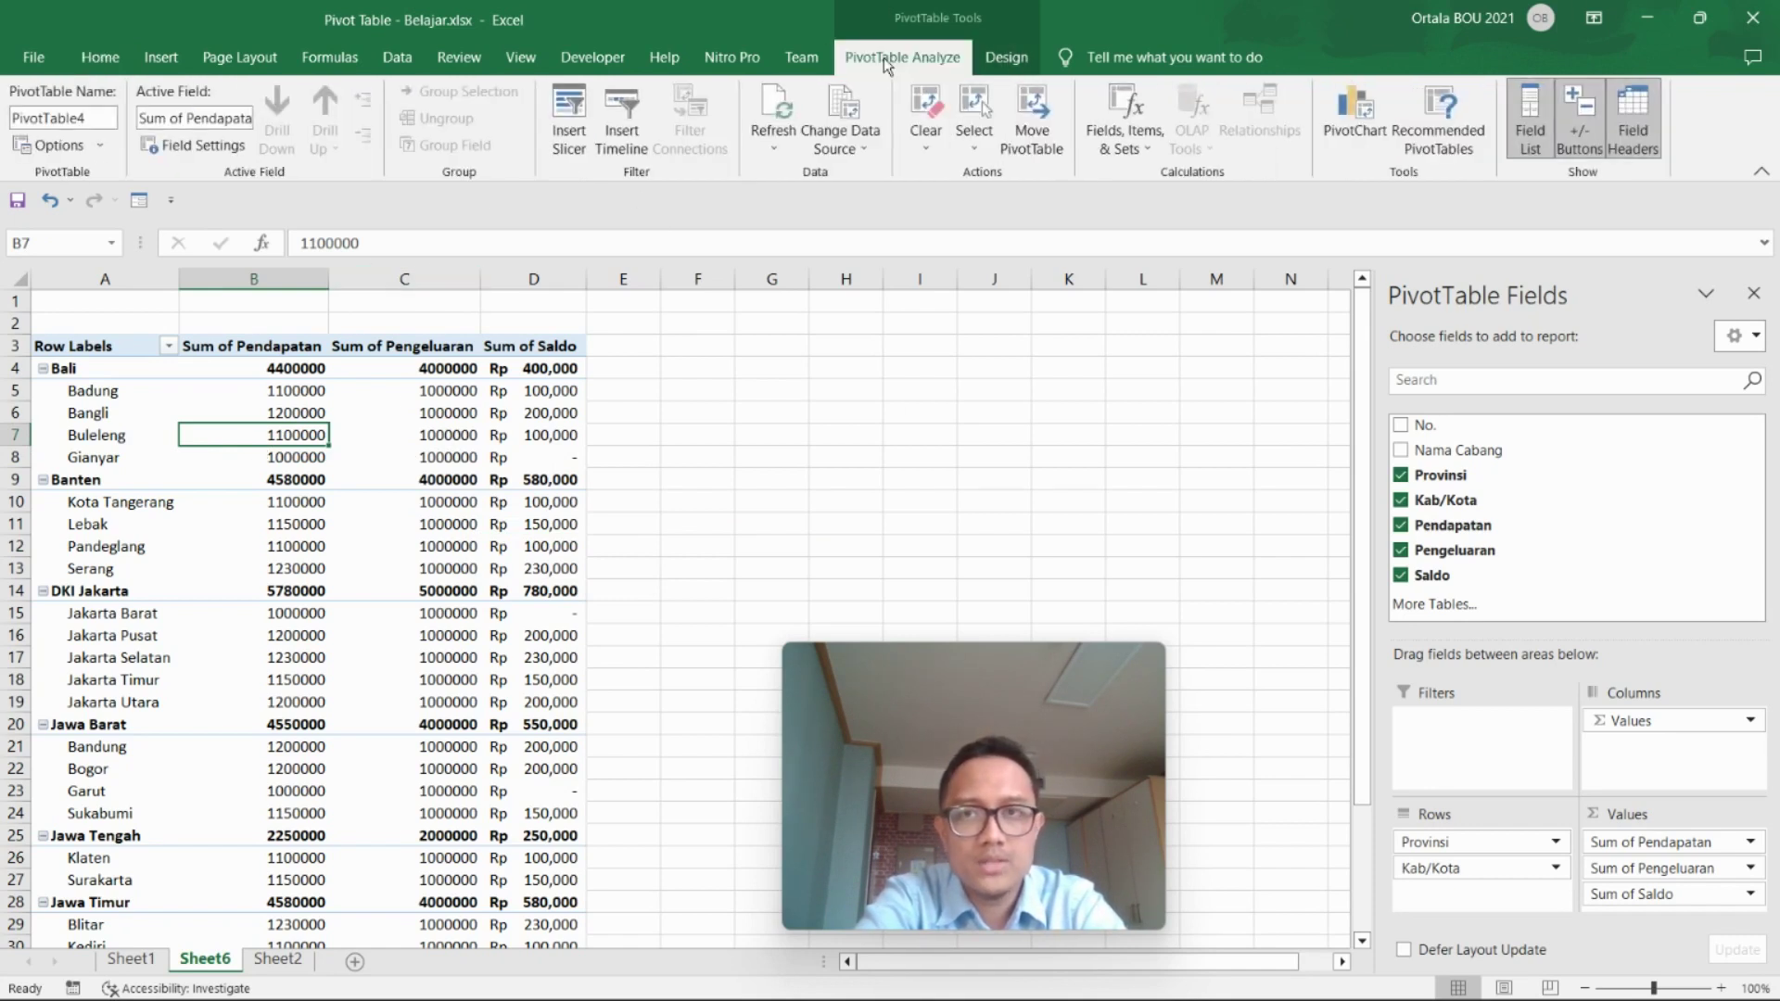
{"action": "left_click", "coordinate": [1350, 116]}
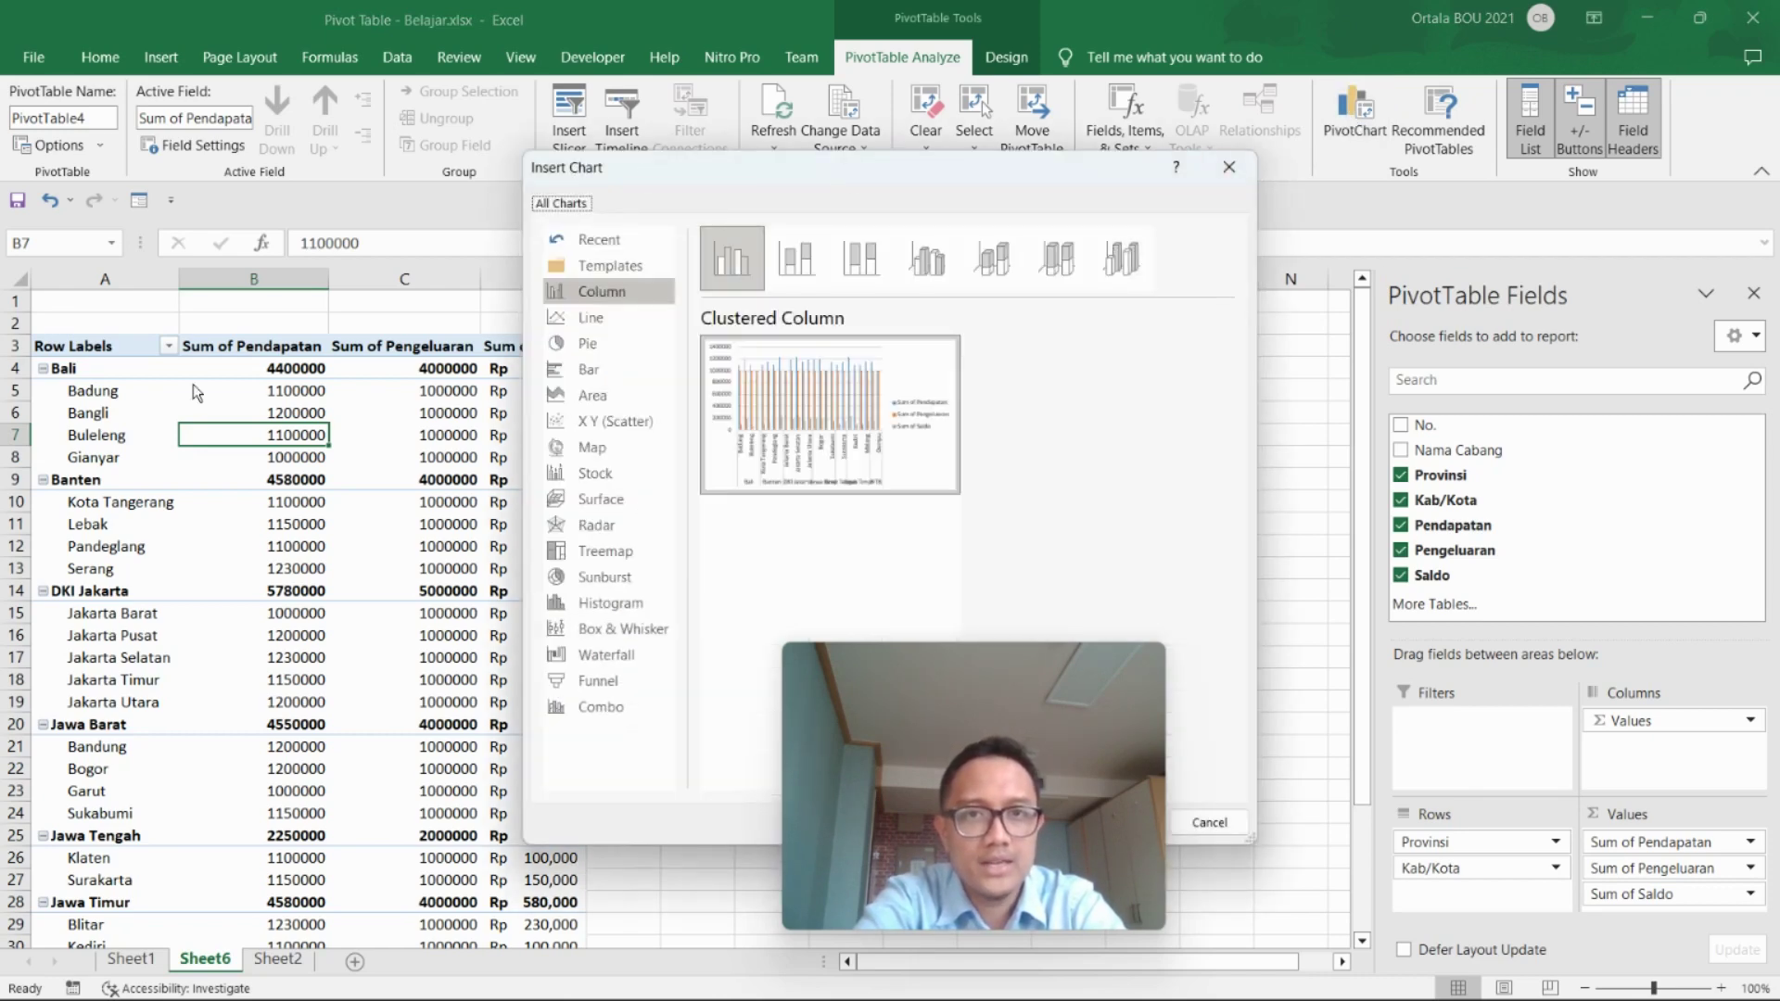
{"action": "mouse_move", "coordinate": [793, 380]}
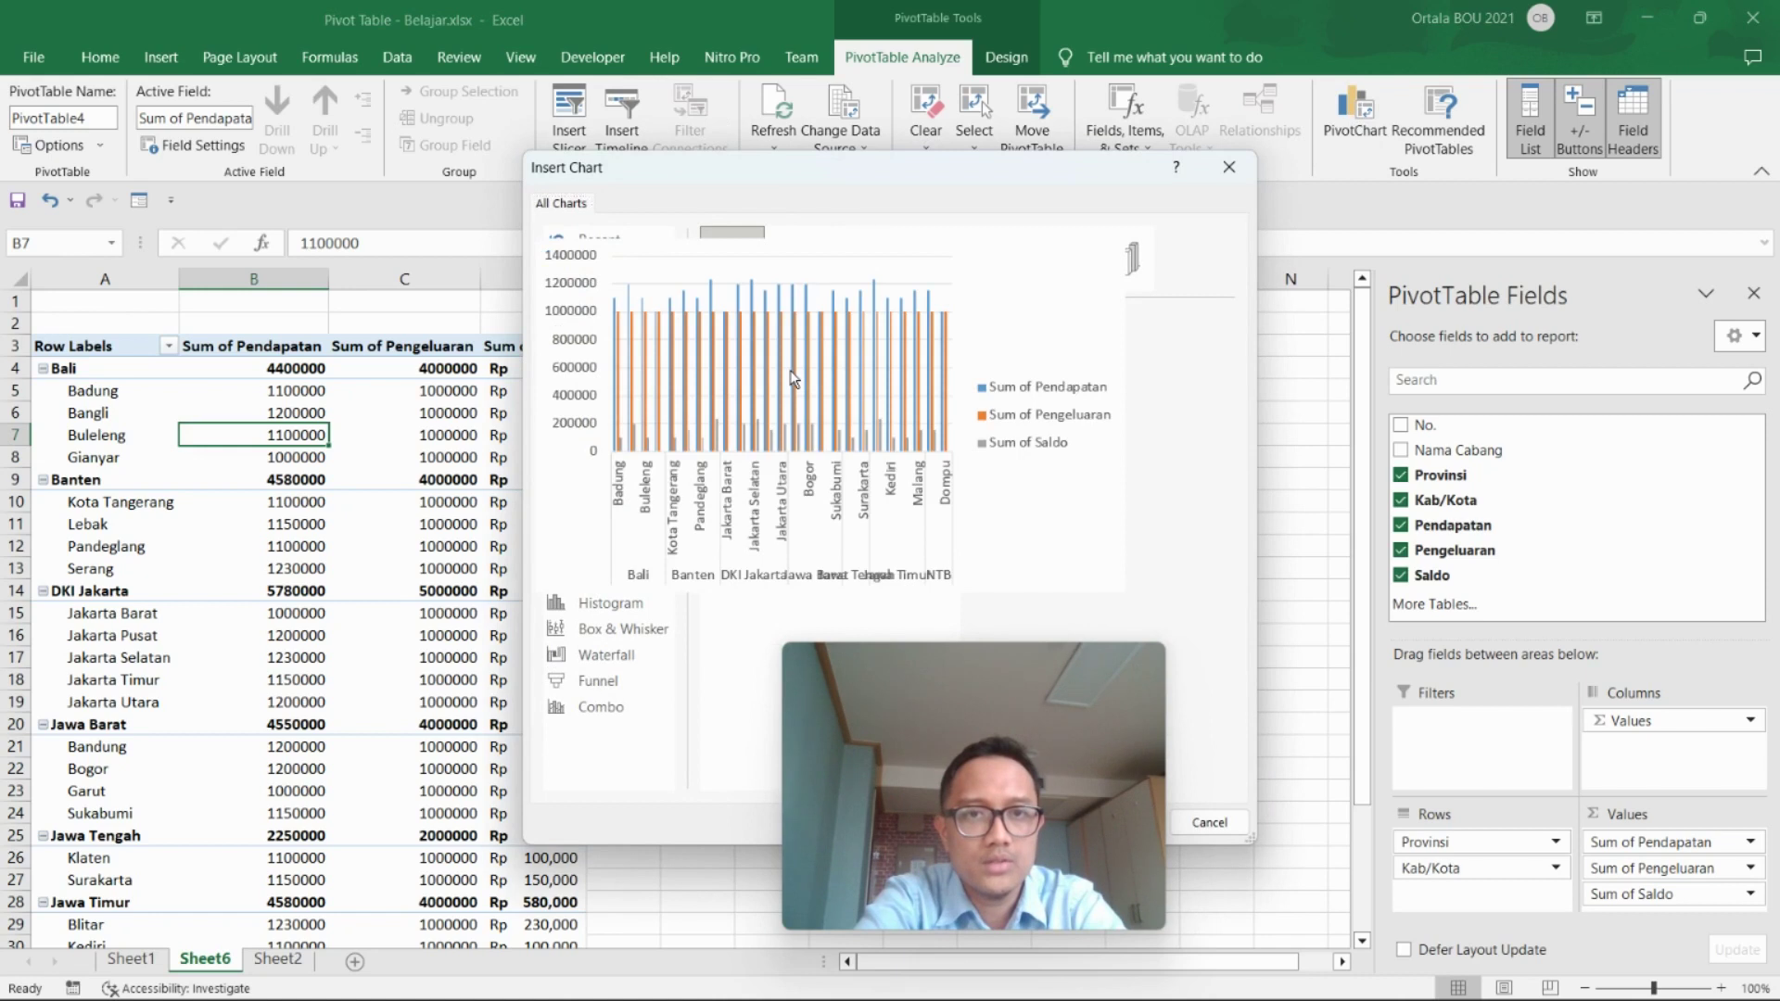
{"action": "mouse_move", "coordinate": [1003, 686]}
{"action": "left_mouse_down"}
{"action": "mouse_move", "coordinate": [958, 720]}
{"action": "mouse_move", "coordinate": [248, 699]}
{"action": "left_mouse_up"}
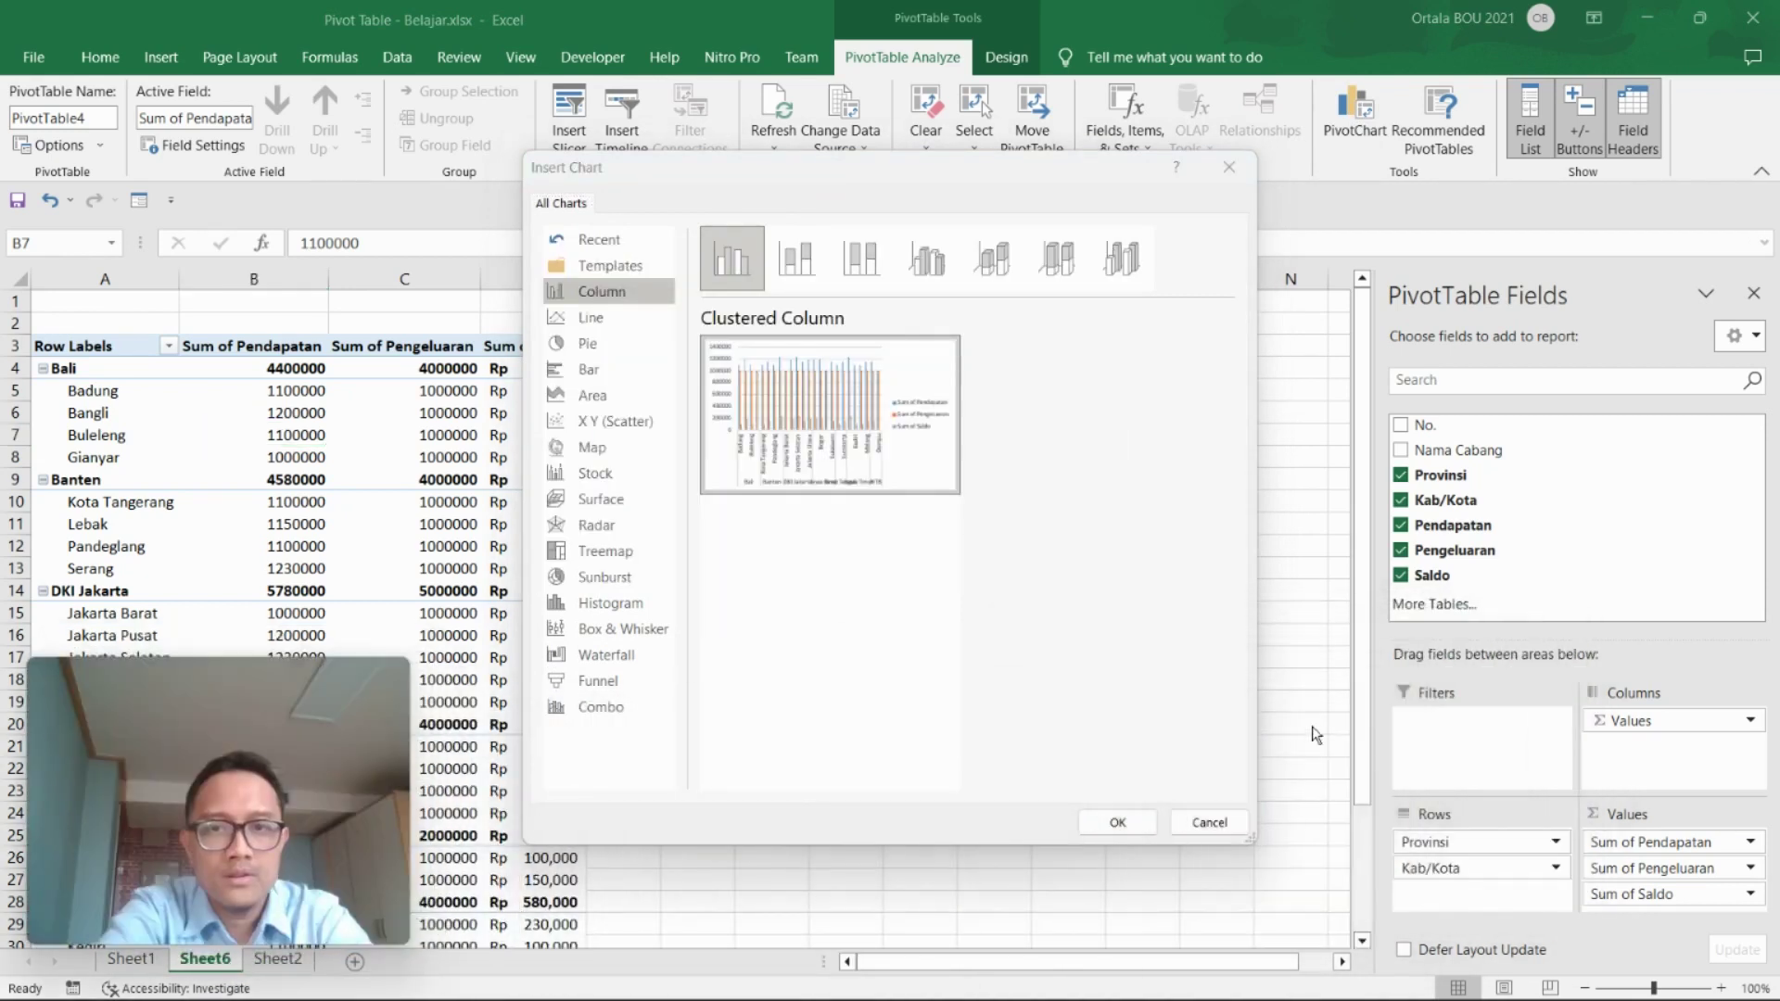
{"action": "left_click", "coordinate": [1119, 823]}
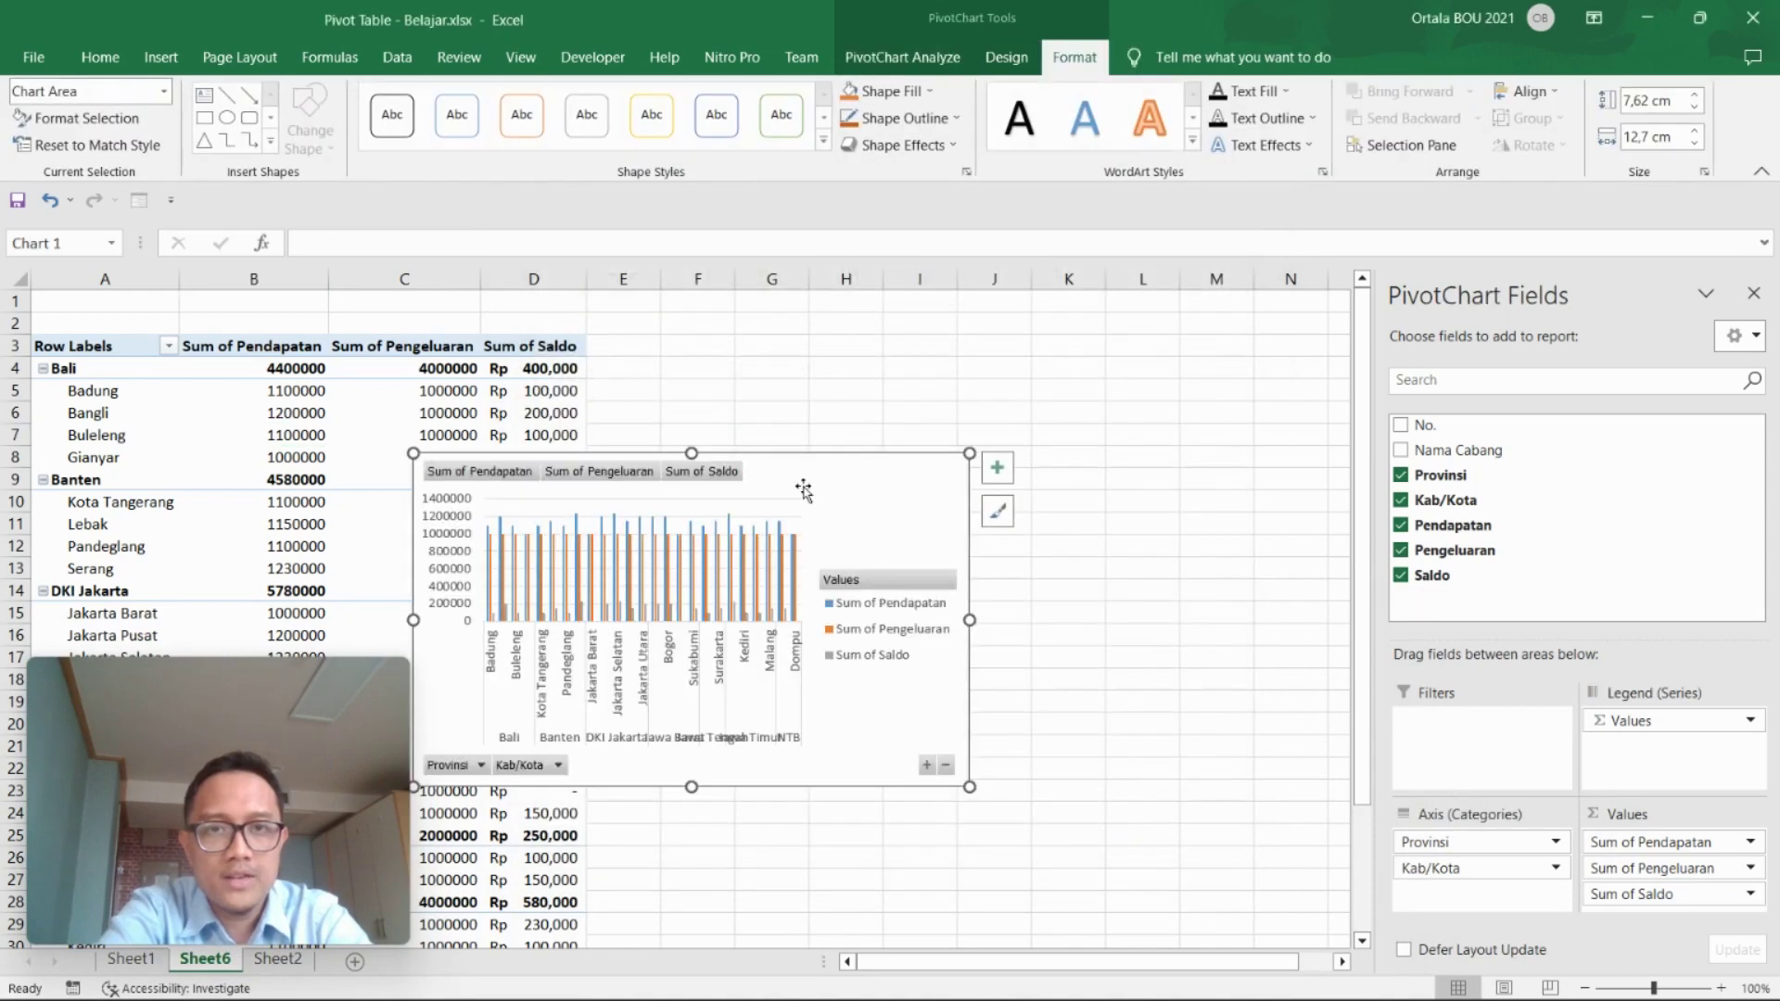
- Move the PivotChart to the right of the pivot table and collapse the ribbon
{"action": "left_click_drag", "start_coordinate": [841, 468], "coordinate": [1103, 391]}
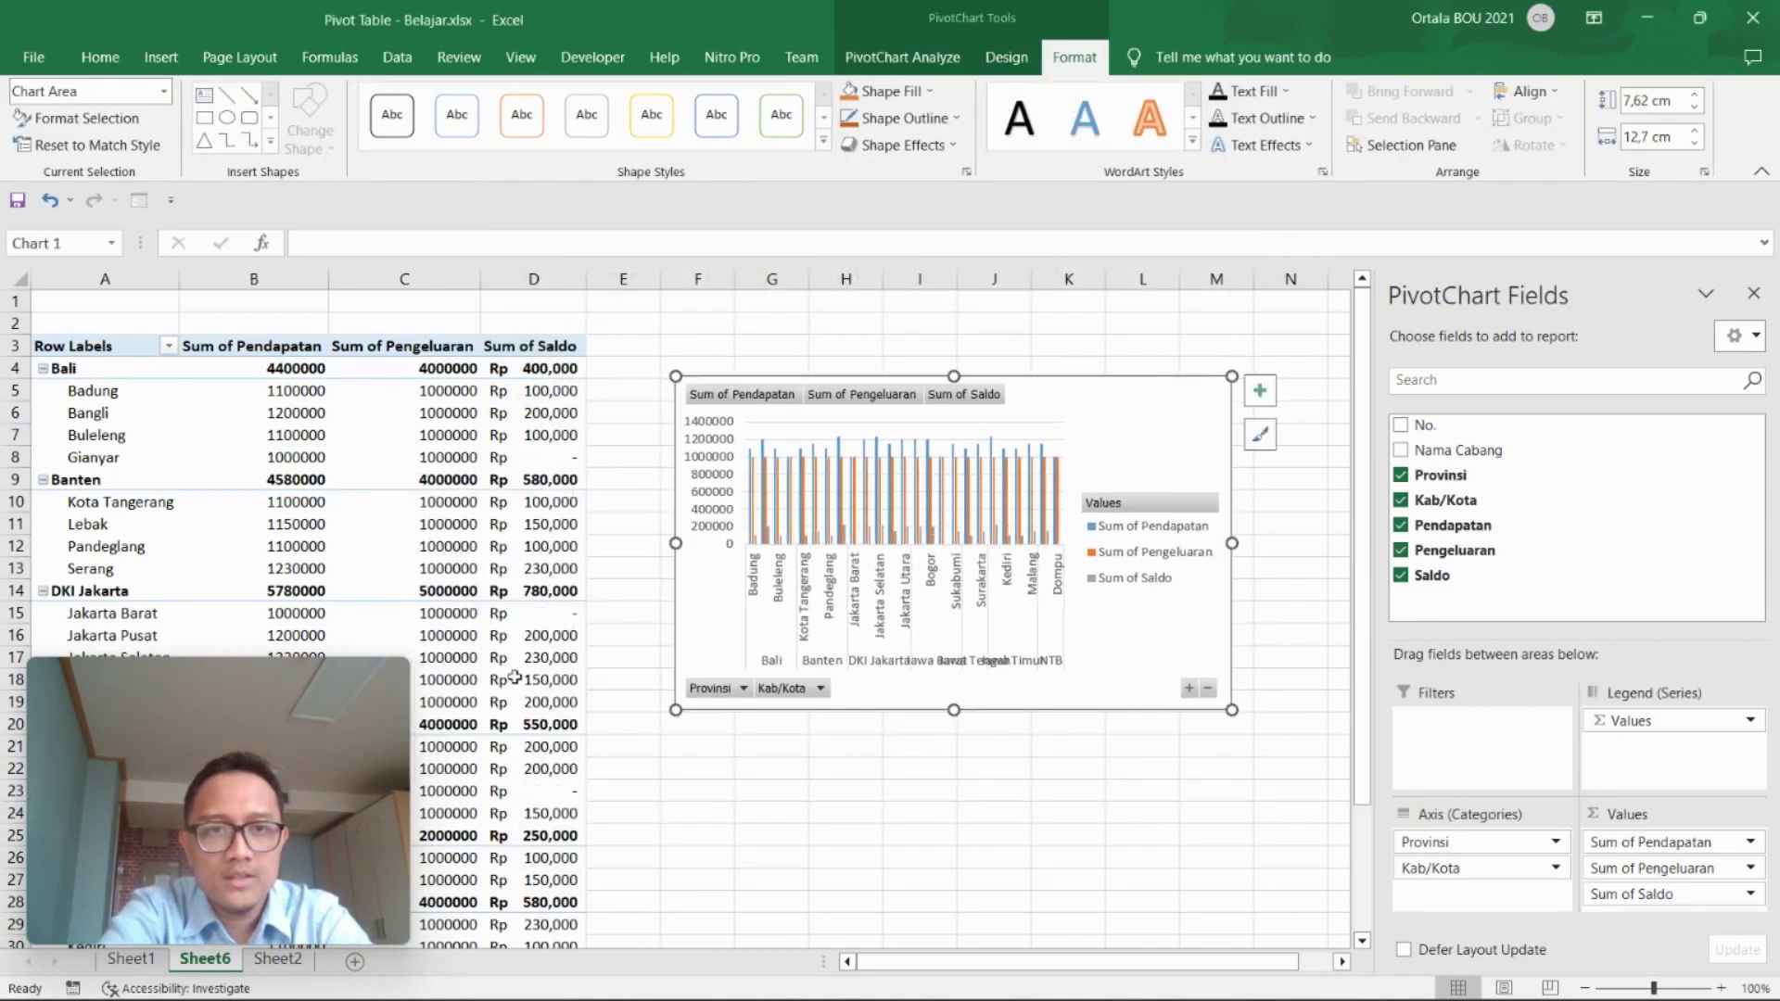
{"action": "mouse_move", "coordinate": [249, 699]}
{"action": "left_mouse_down"}
{"action": "mouse_move", "coordinate": [1565, 676]}
{"action": "mouse_move", "coordinate": [1202, 781]}
{"action": "left_mouse_up"}
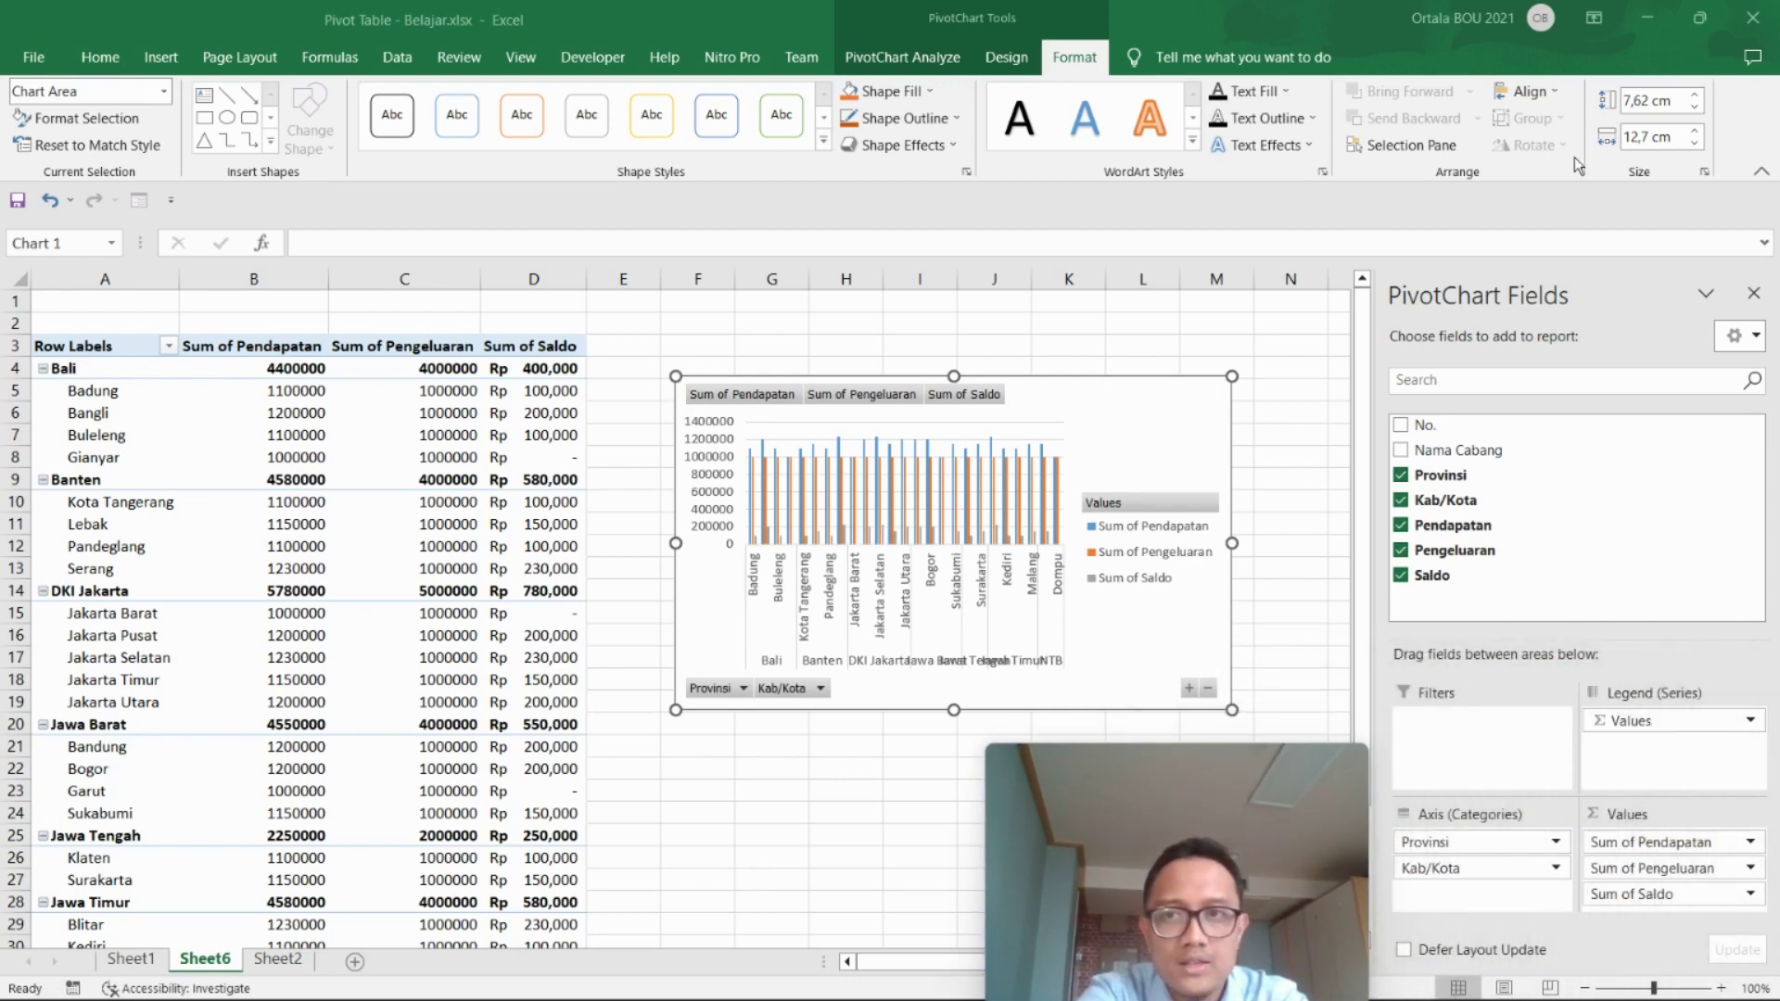
{"action": "right_click", "coordinate": [1741, 215]}
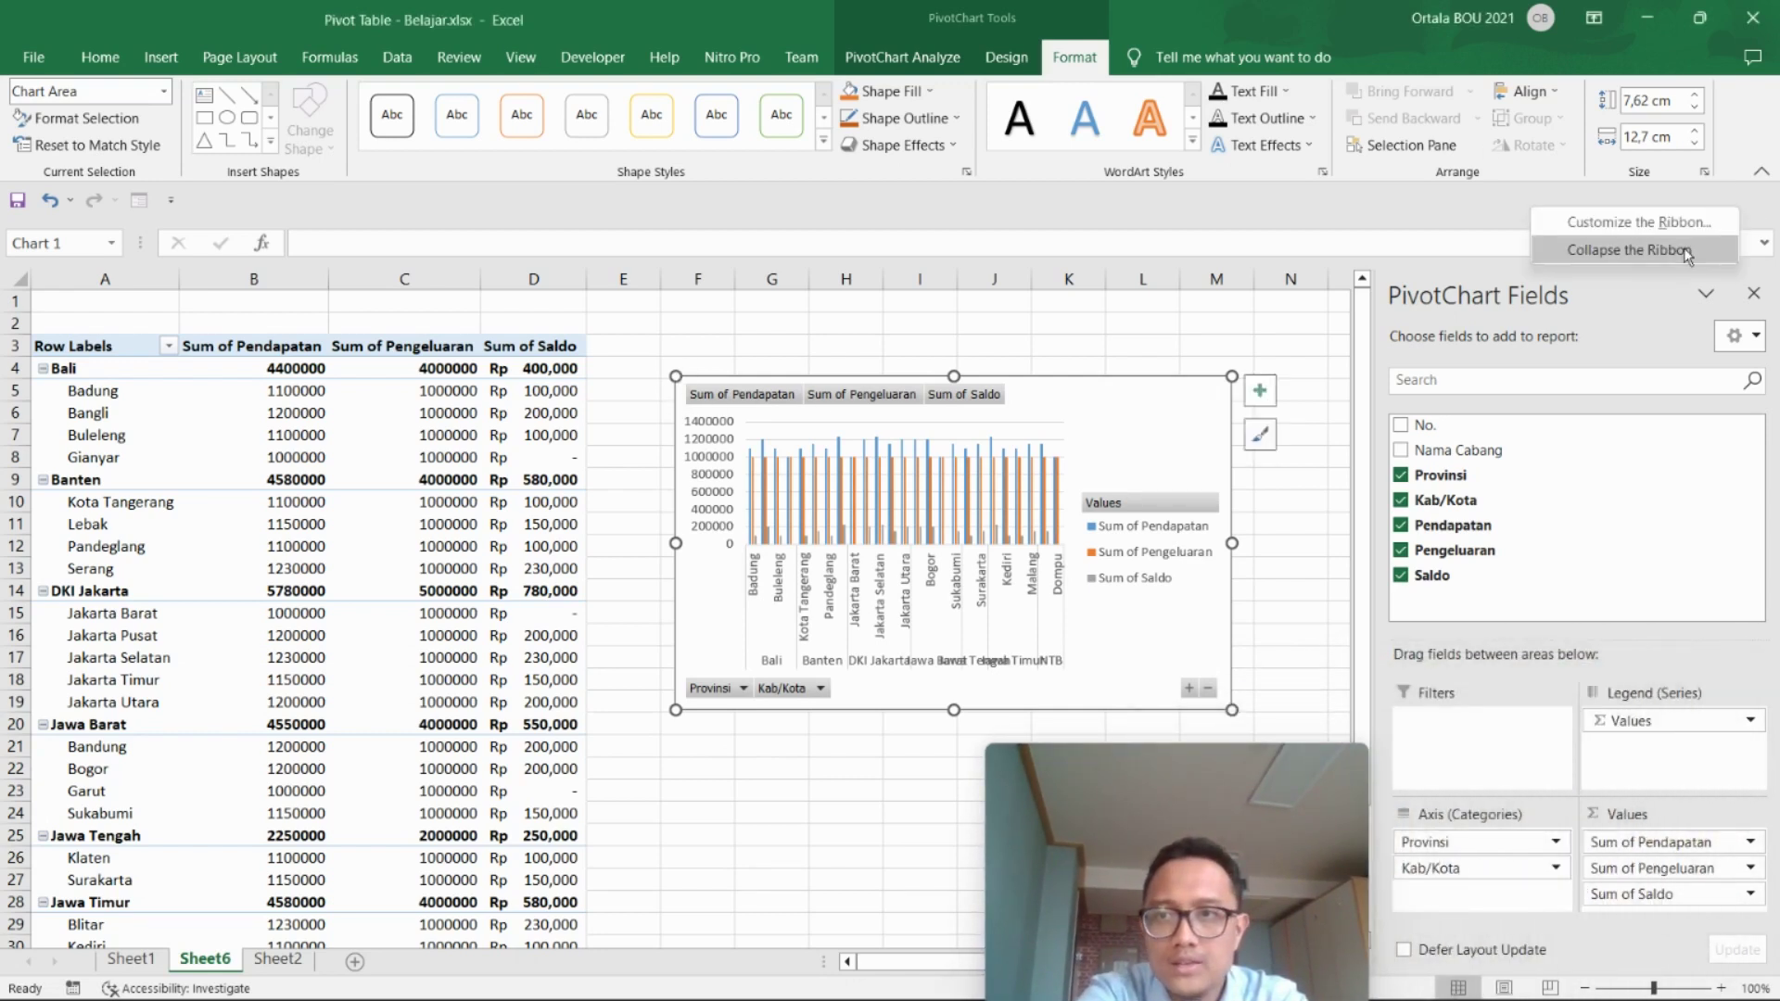
{"action": "left_click", "coordinate": [1607, 250]}
- Close the PivotChart Fields pane and enlarge the chart so every city label is readable
{"action": "left_click", "coordinate": [1290, 483]}
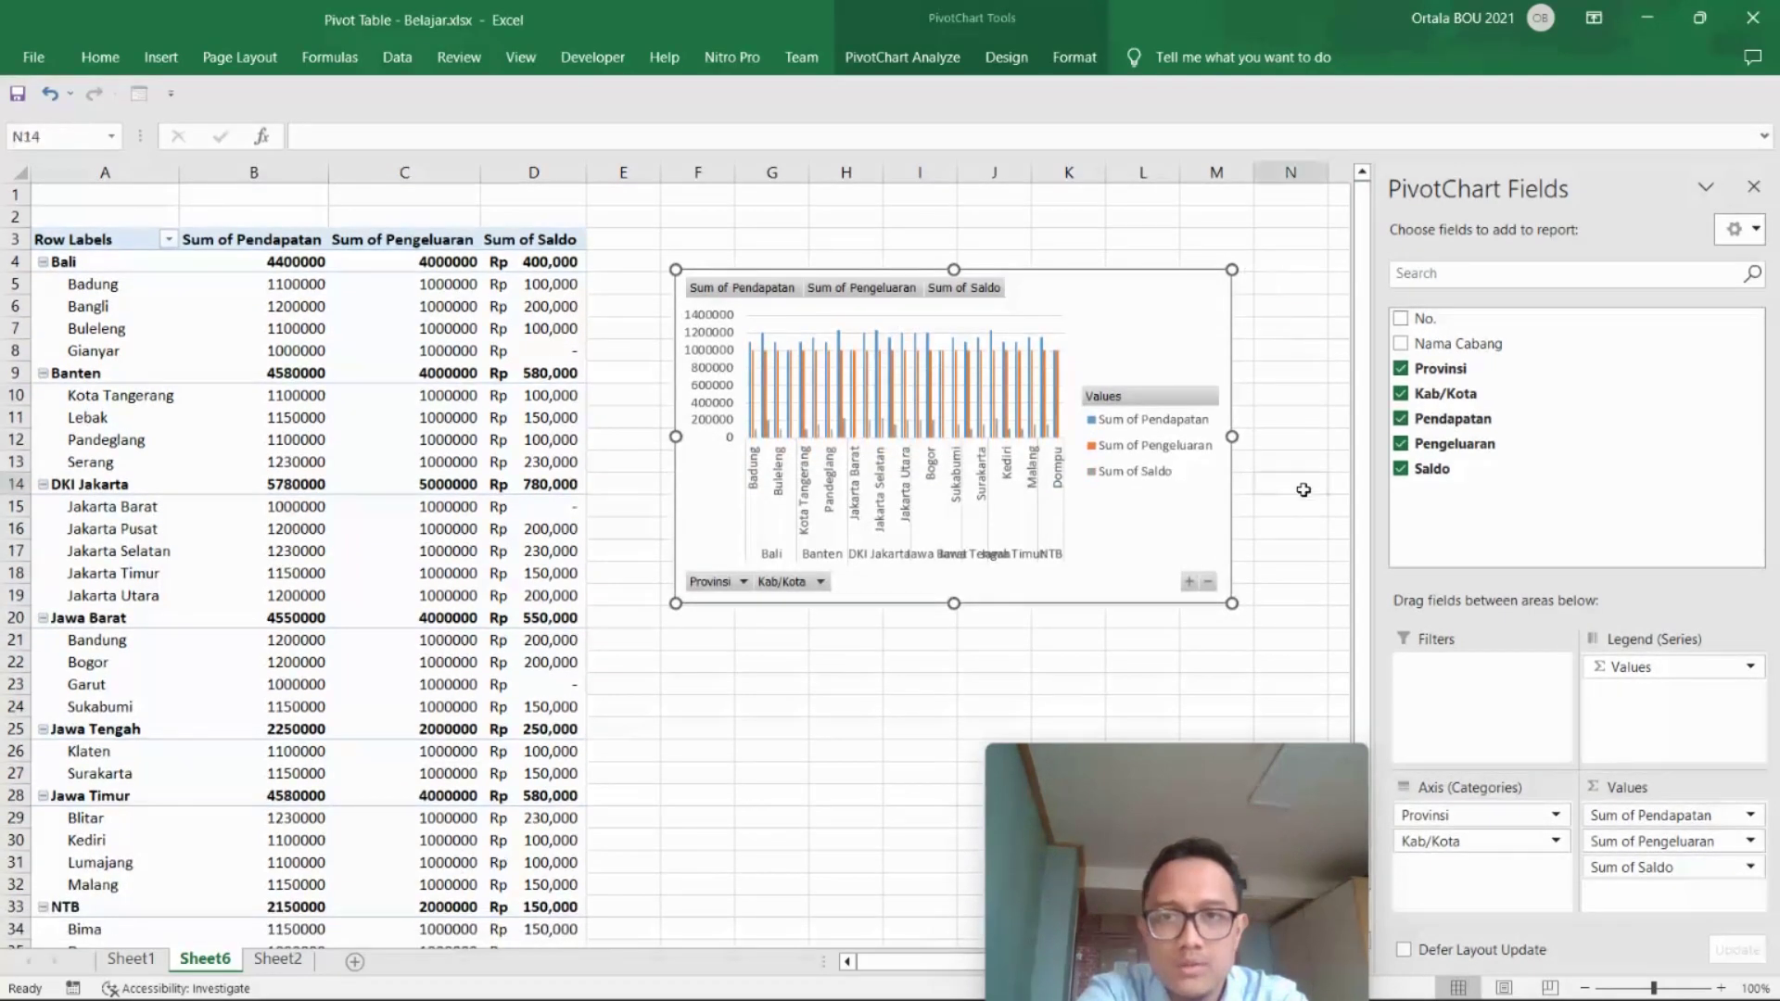
{"action": "left_click", "coordinate": [1095, 500]}
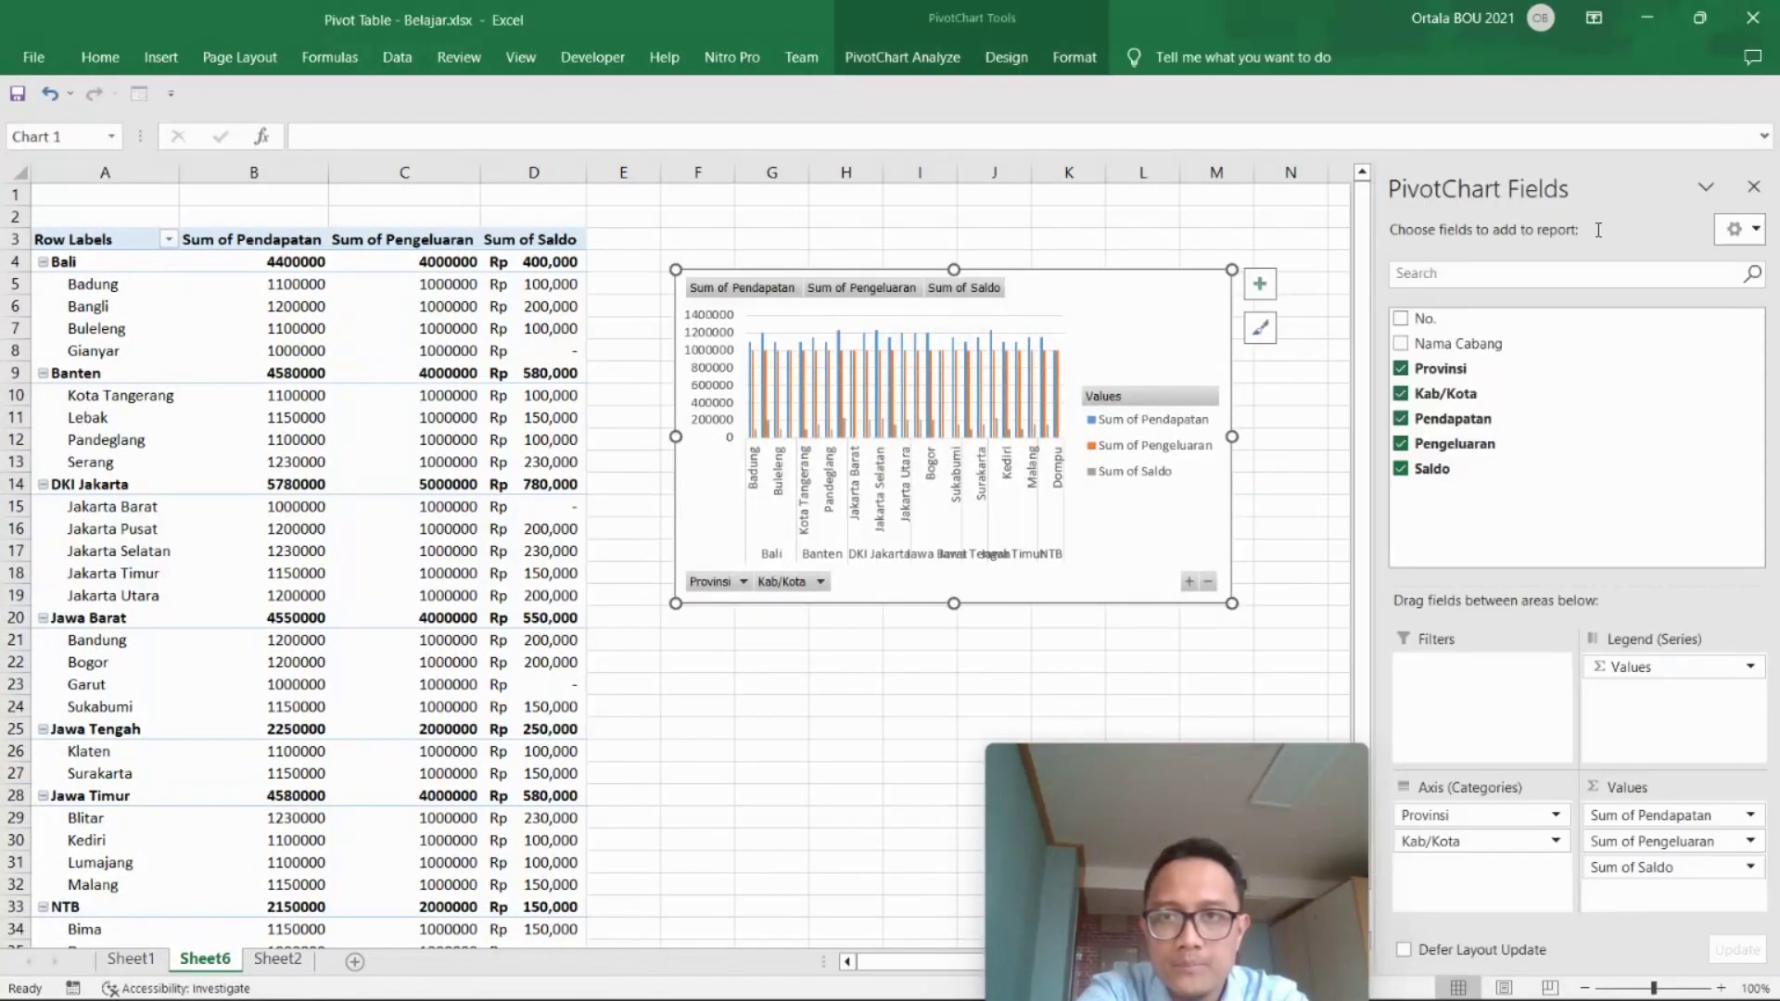
{"action": "left_click", "coordinate": [1753, 187]}
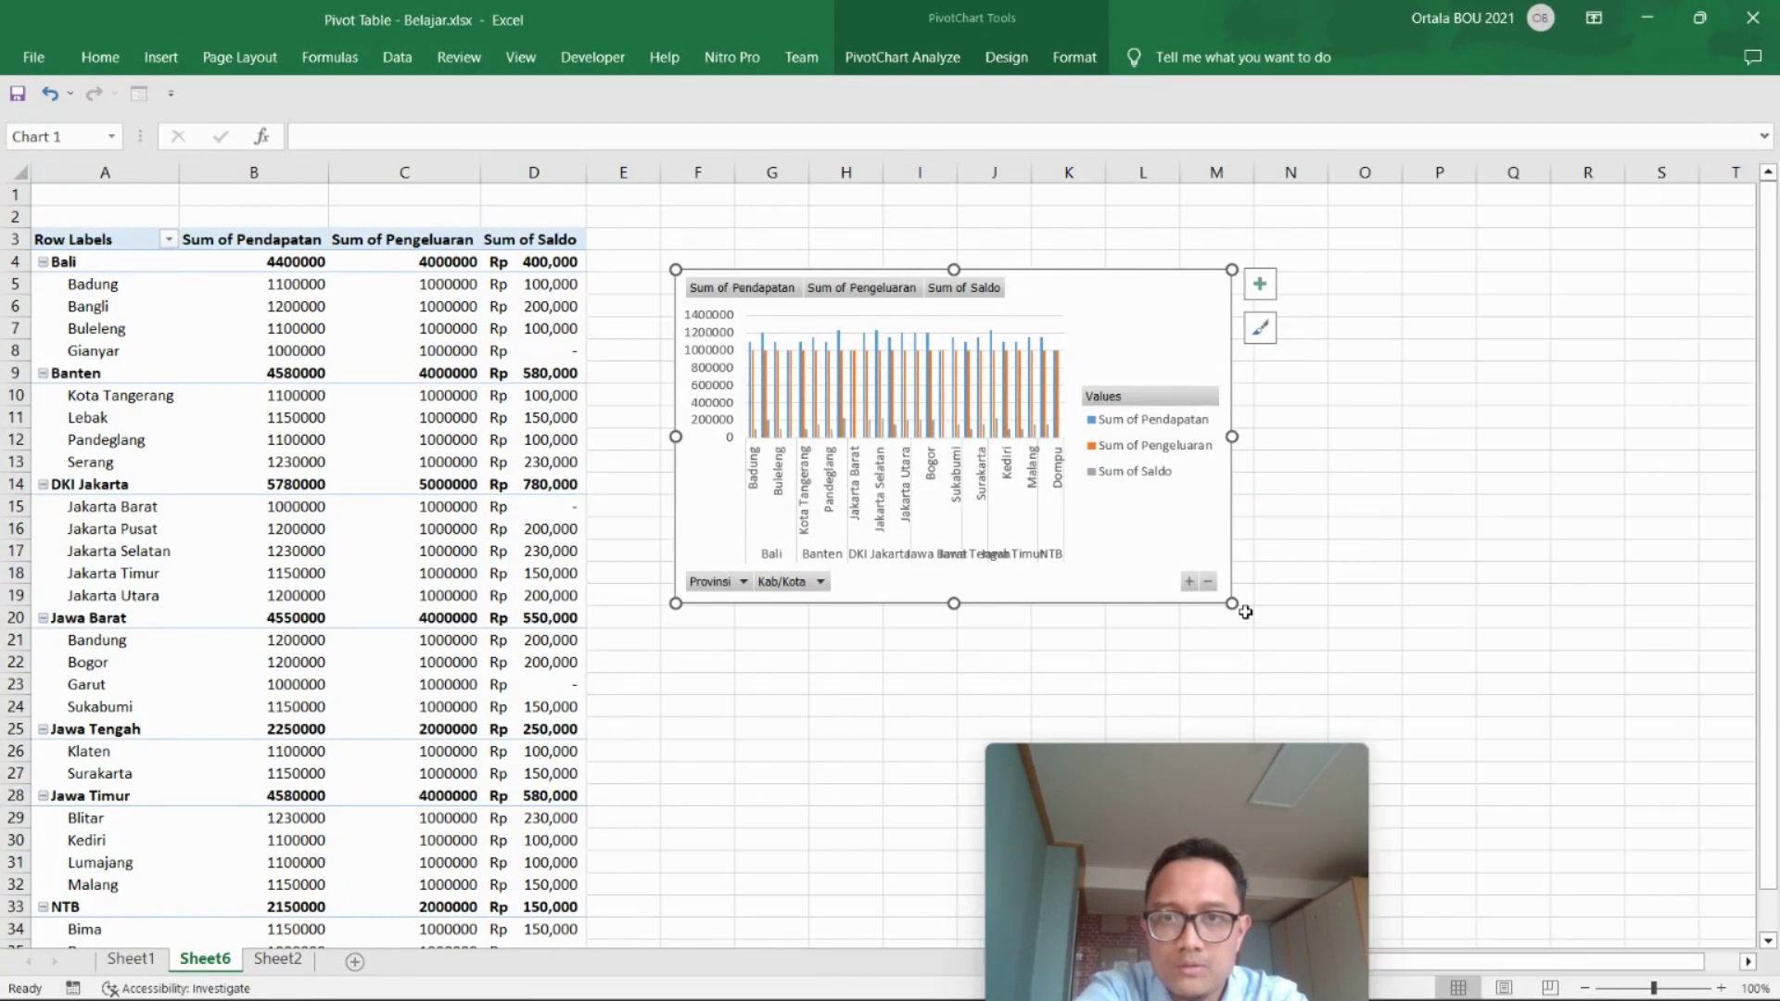
{"action": "mouse_move", "coordinate": [1231, 604]}
{"action": "left_mouse_down"}
{"action": "mouse_move", "coordinate": [1432, 679]}
{"action": "mouse_move", "coordinate": [1520, 742]}
{"action": "left_mouse_up"}
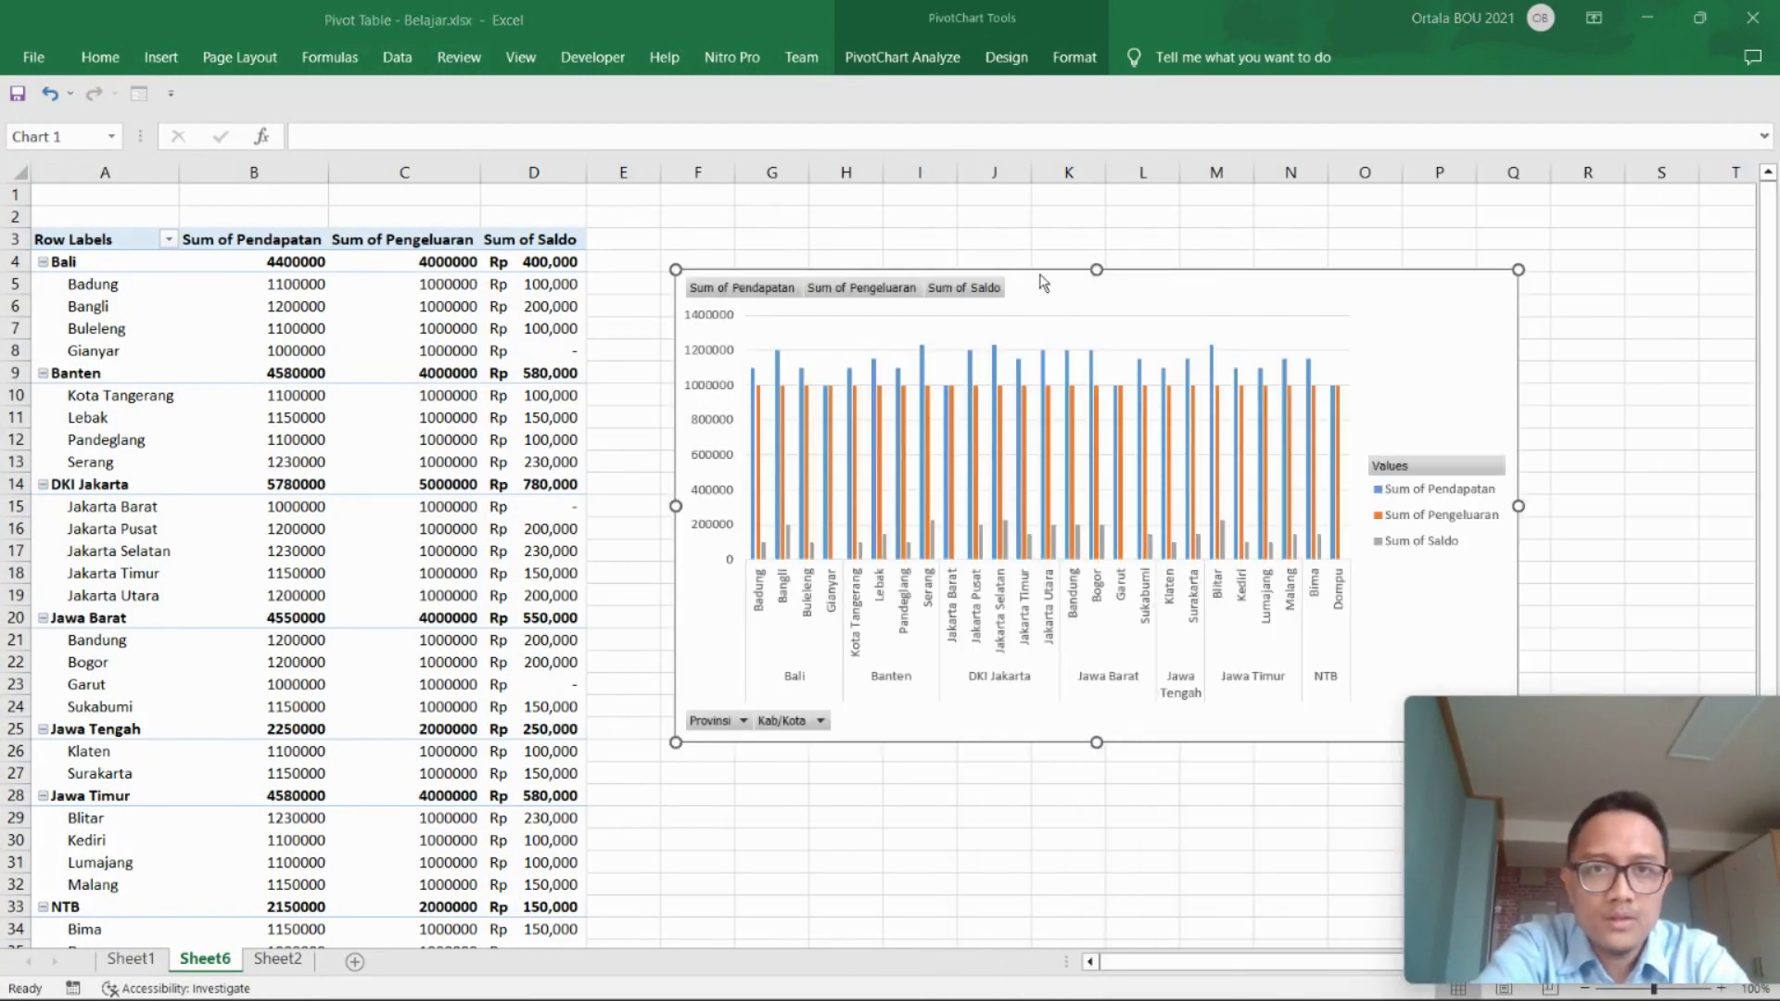
{"action": "left_click_drag", "start_coordinate": [1243, 278], "coordinate": [1172, 242]}
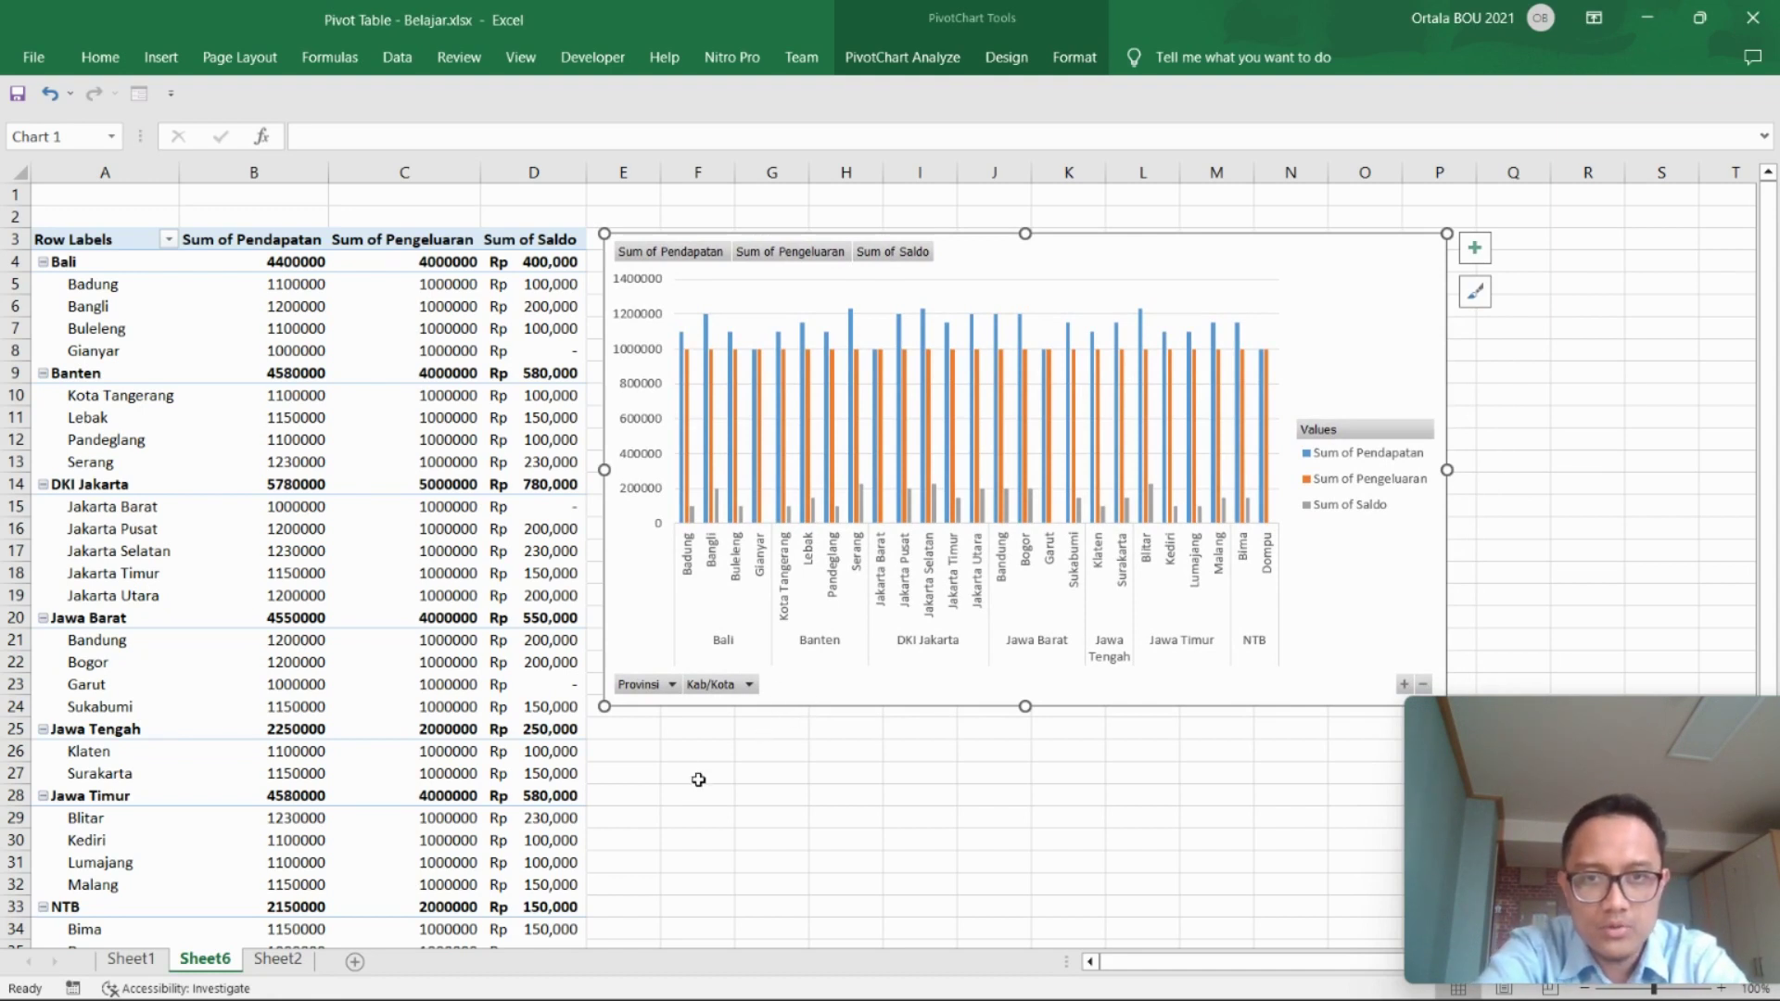
- Filter the PivotChart's Provinsi field to Banten only
{"action": "left_click", "coordinate": [671, 685]}
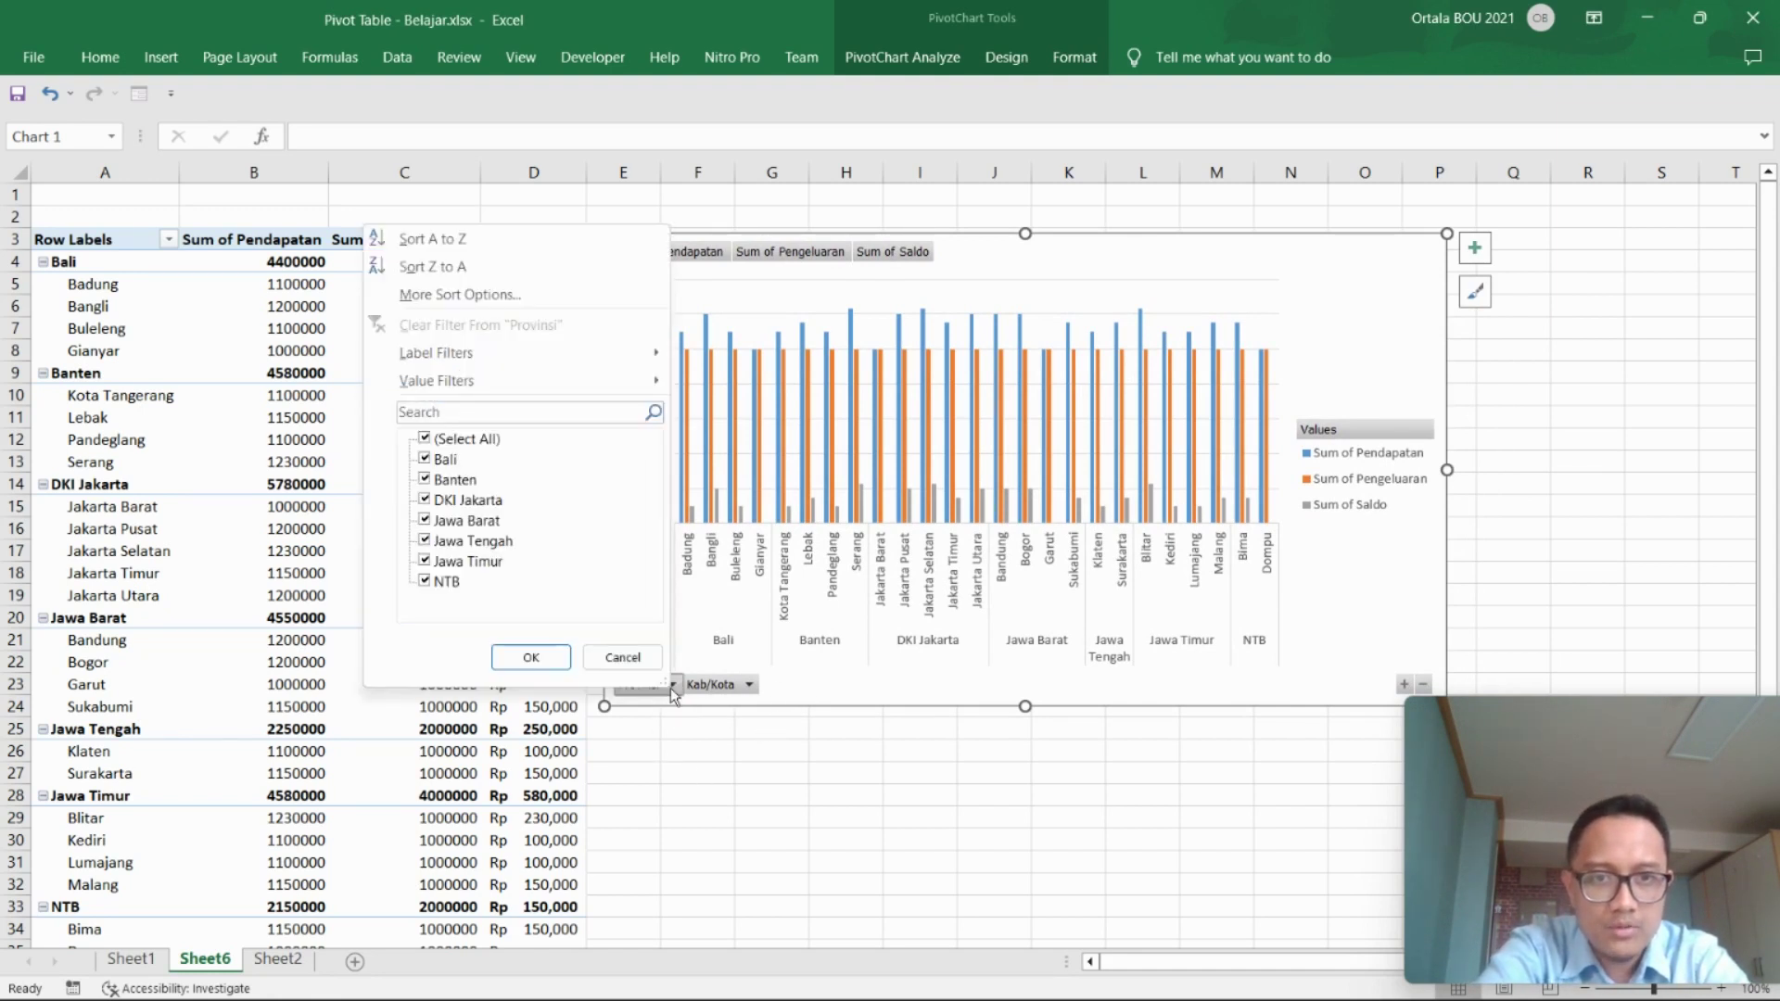
{"action": "left_click", "coordinate": [427, 441]}
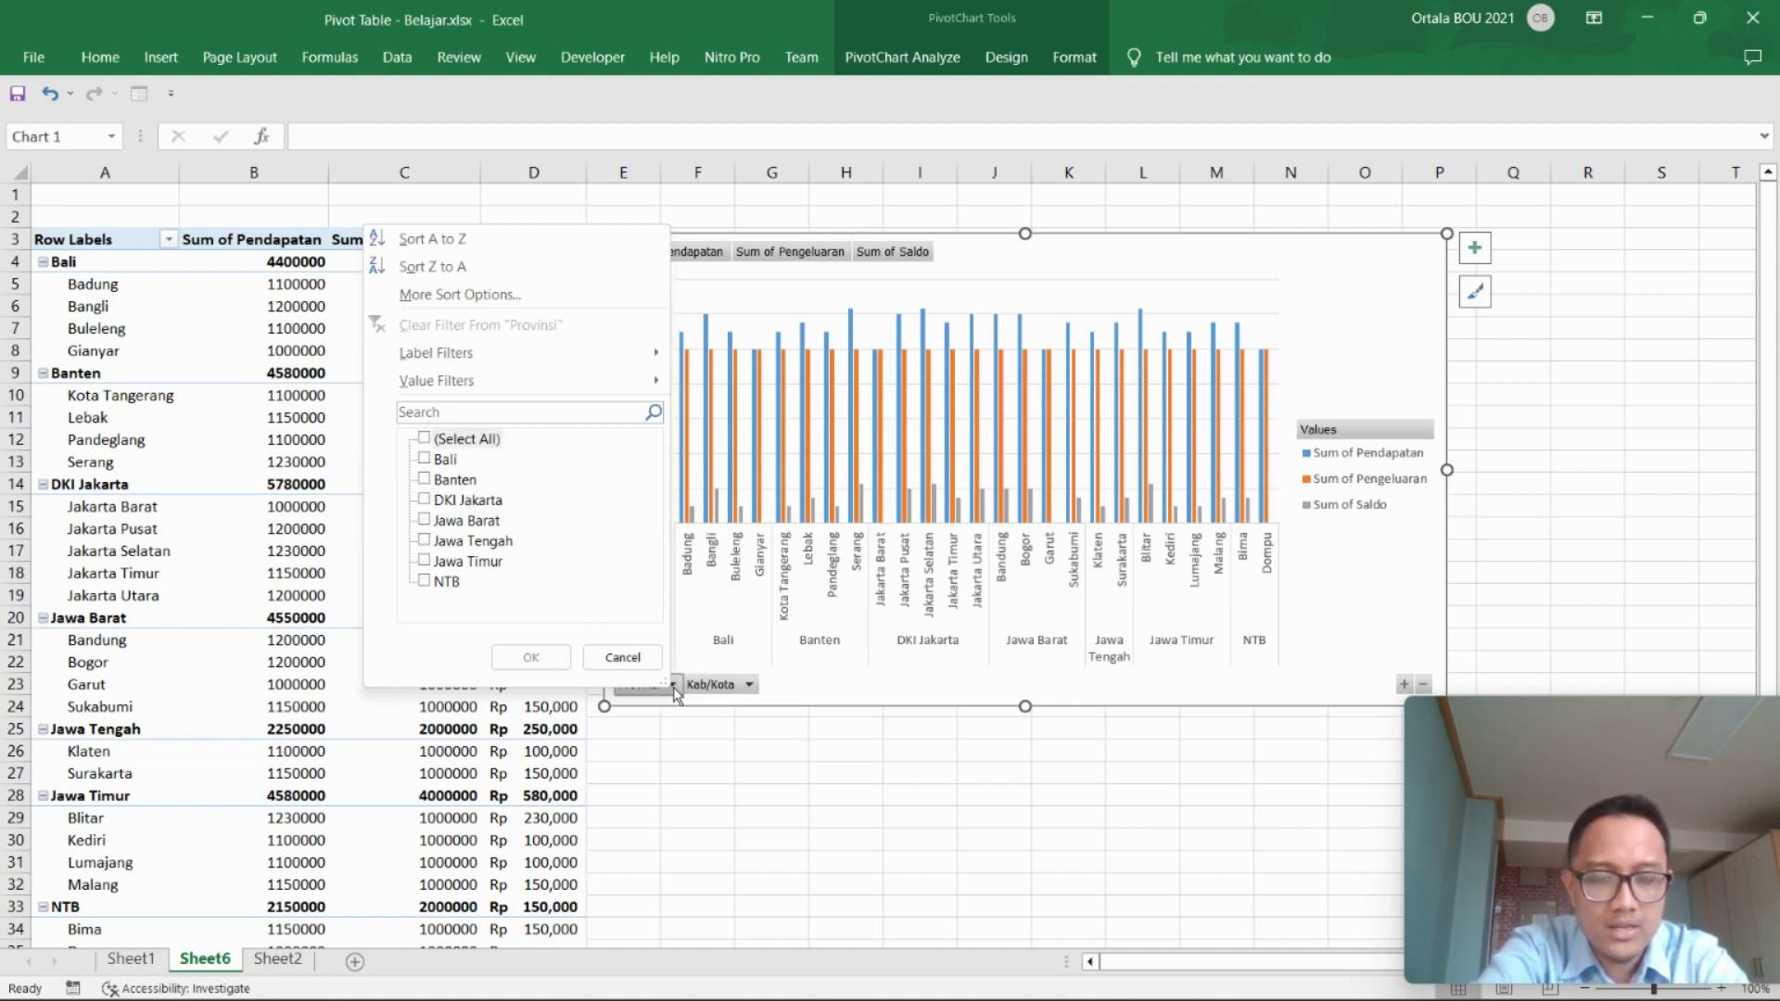
{"action": "left_click", "coordinate": [425, 481]}
{"action": "left_click", "coordinate": [534, 657]}
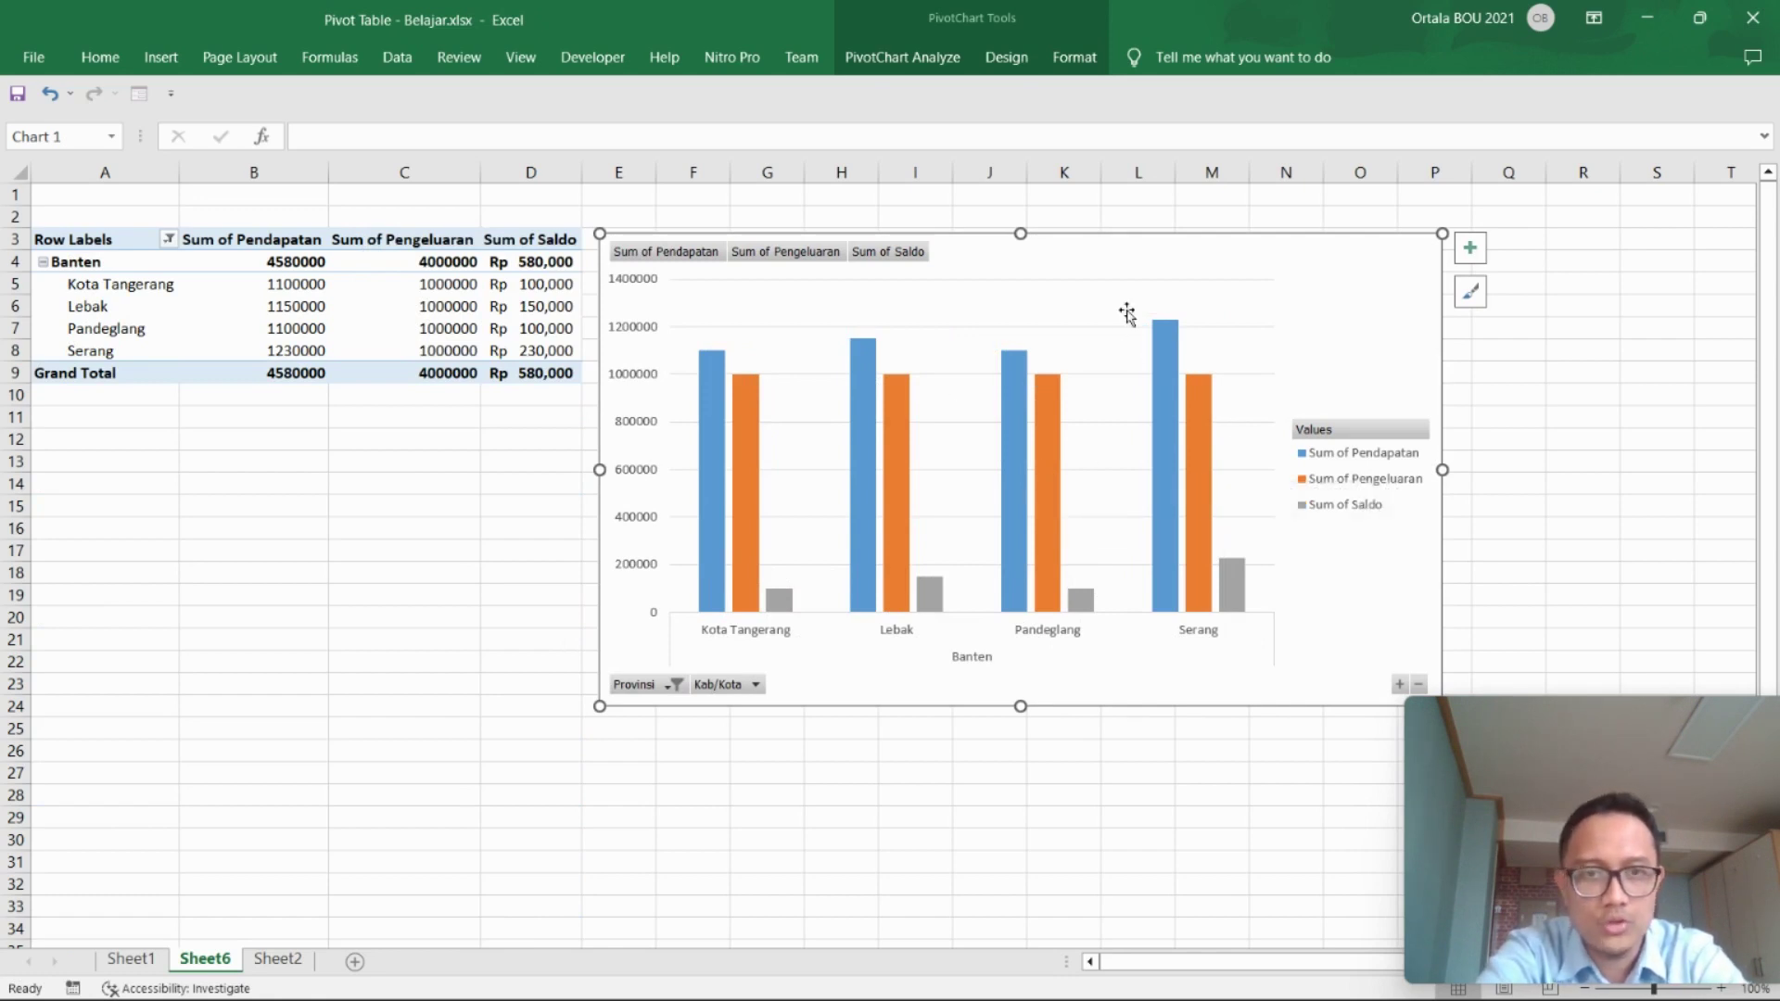
- Filter the PivotChart's Kab/Kota field to Kota Tangerang only
{"action": "left_click", "coordinate": [757, 686]}
{"action": "left_click", "coordinate": [513, 436]}
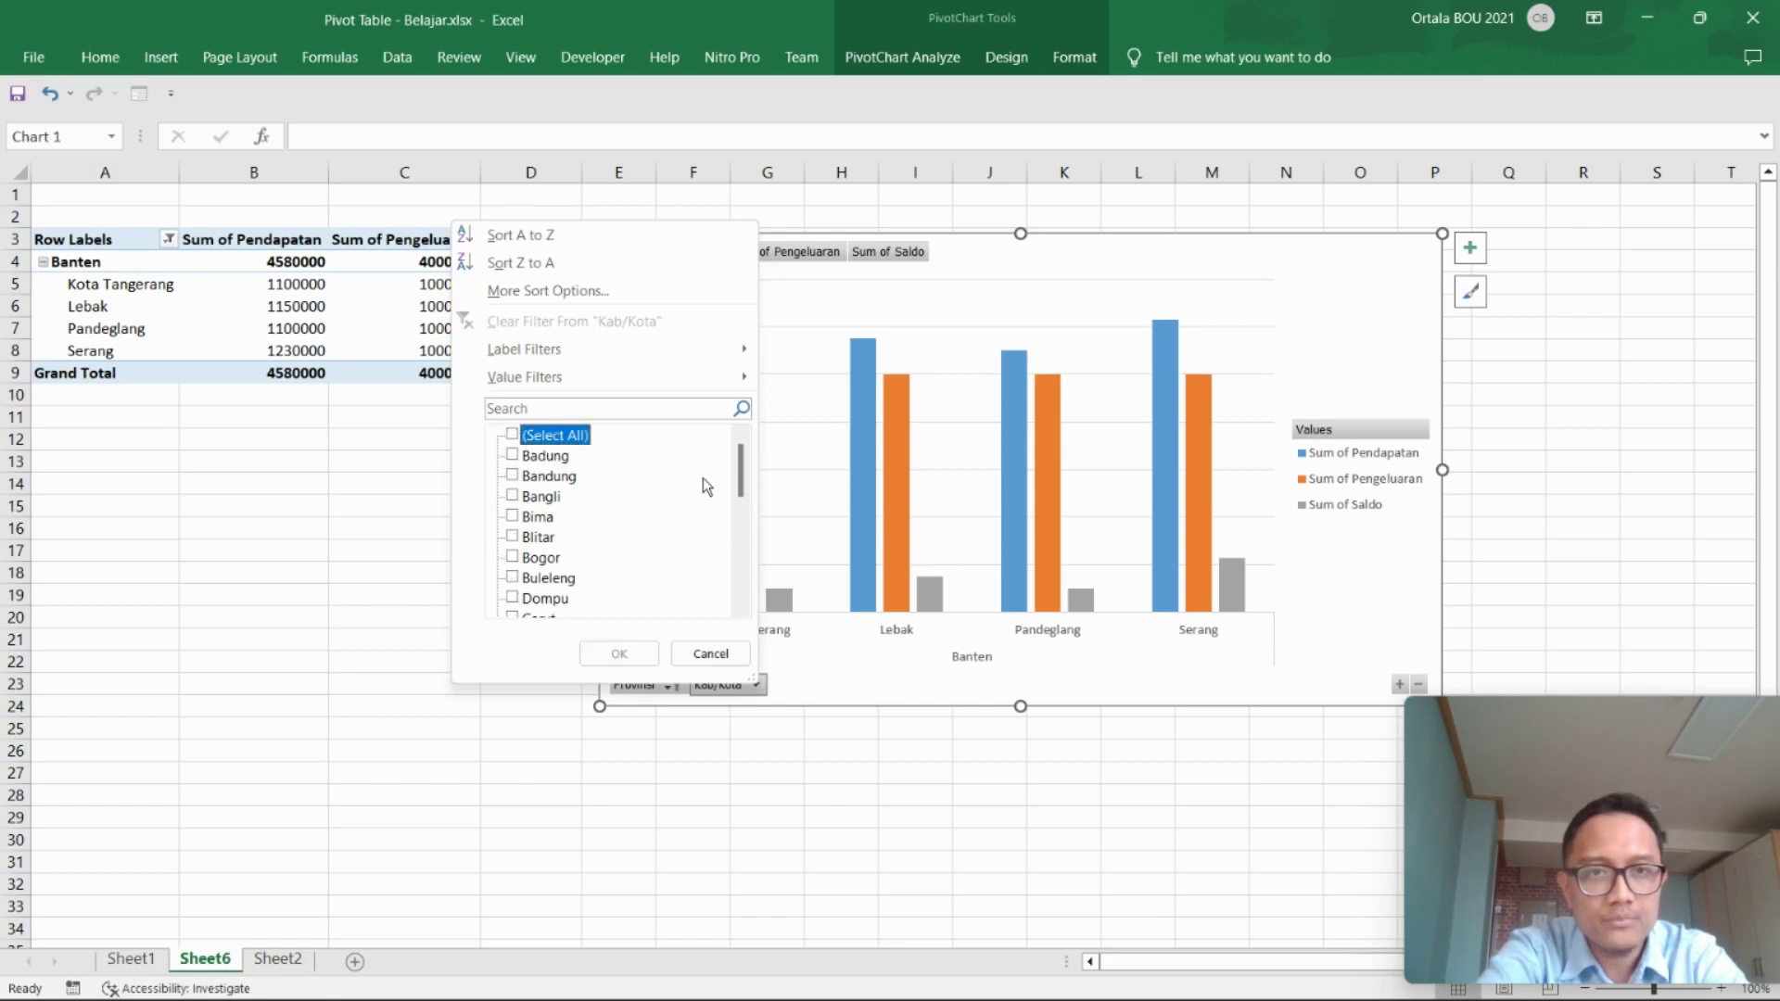
{"action": "left_click_drag", "start_coordinate": [738, 479], "coordinate": [744, 545]}
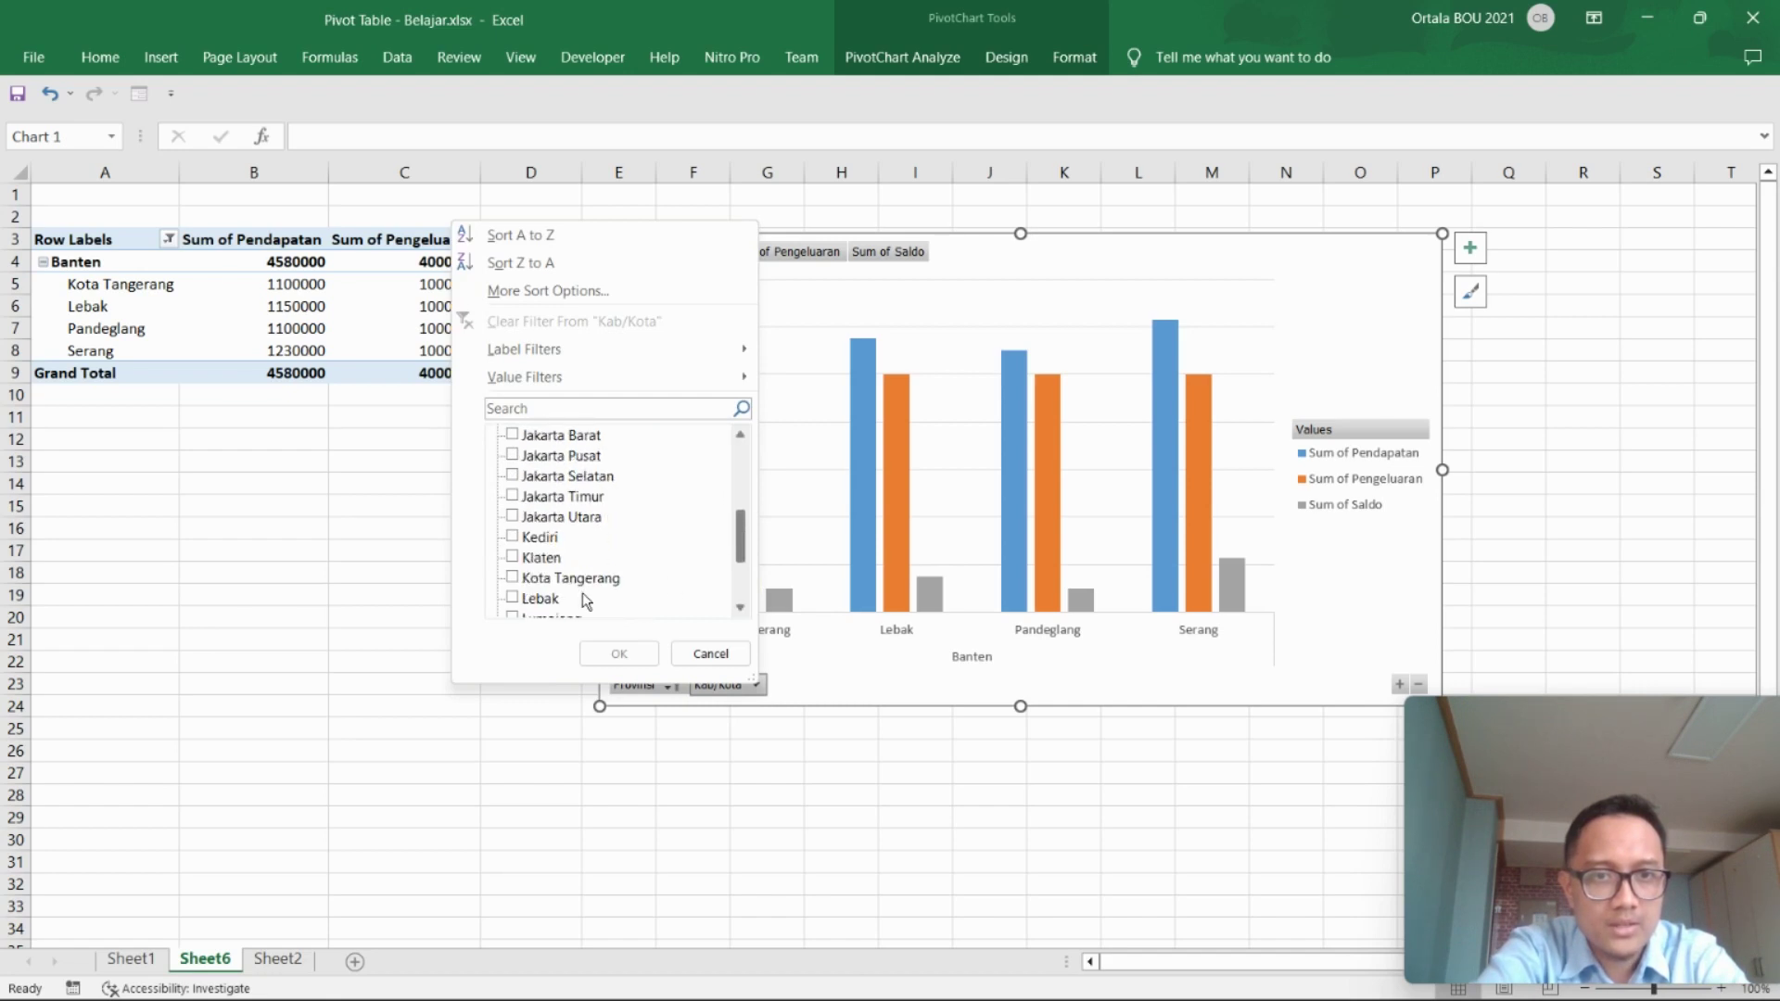
{"action": "left_click", "coordinate": [513, 578]}
{"action": "left_click", "coordinate": [619, 653]}
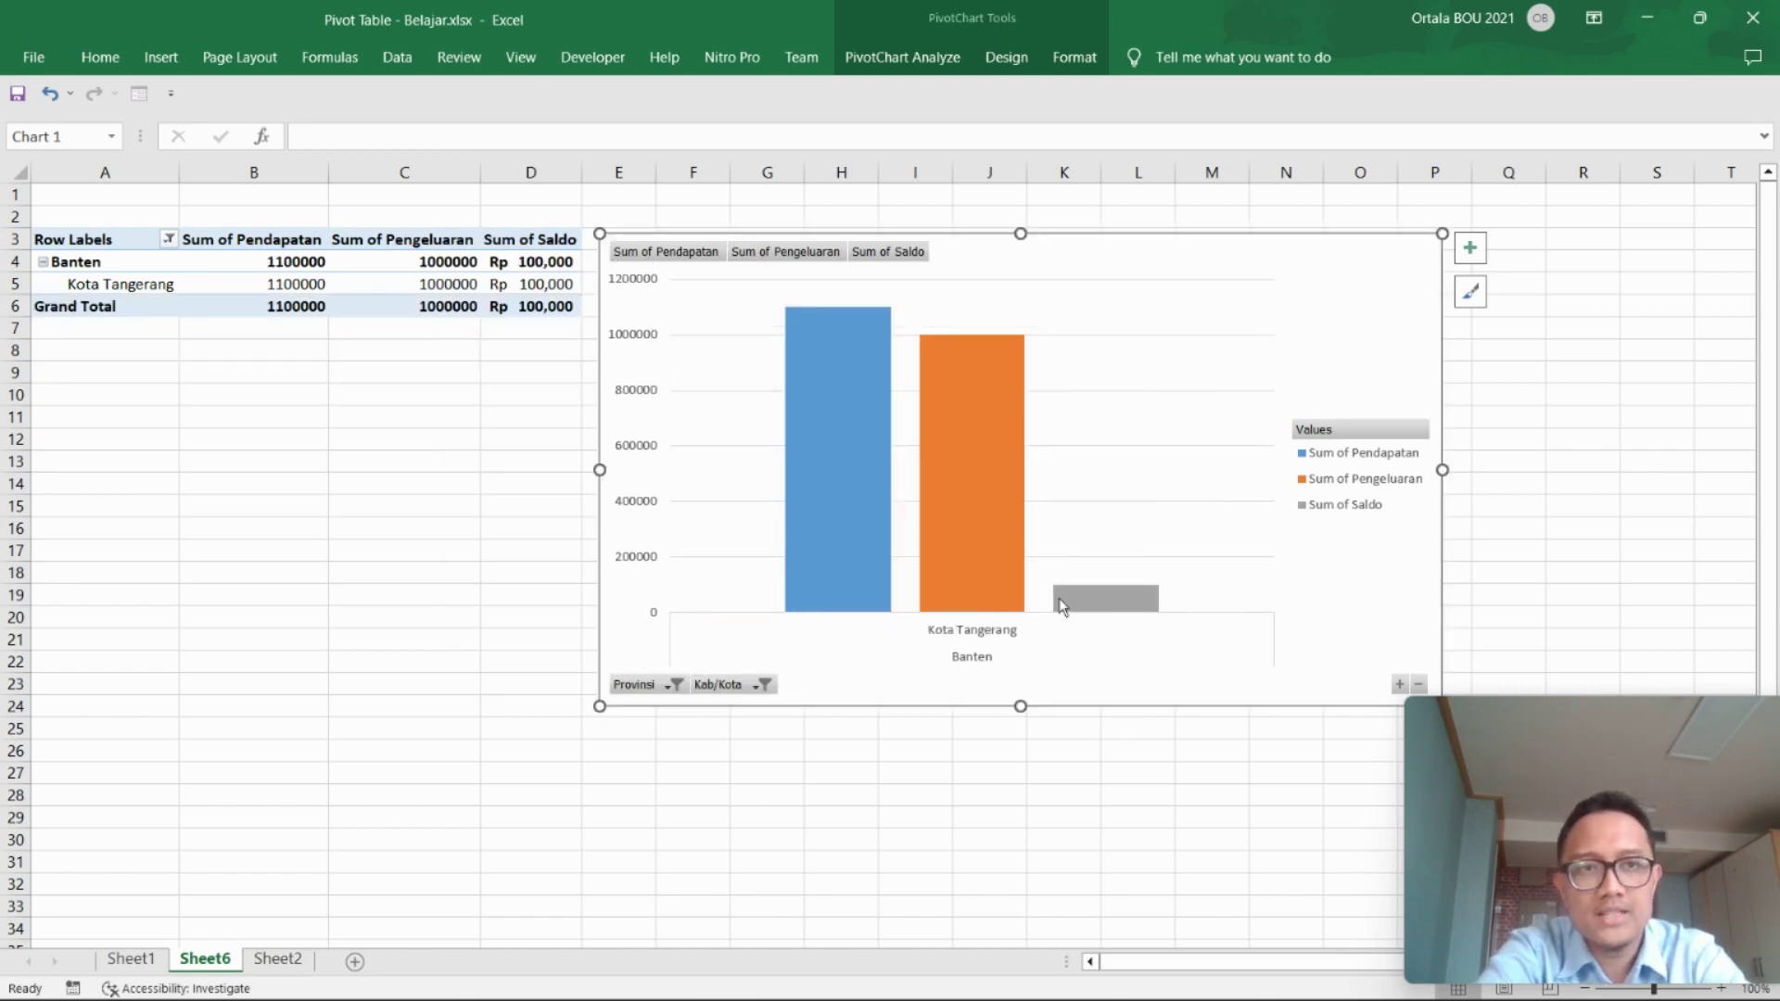
- Clear the Provinsi and Kab/Kota filters so all provinces and cities show again
{"action": "left_click", "coordinate": [675, 684]}
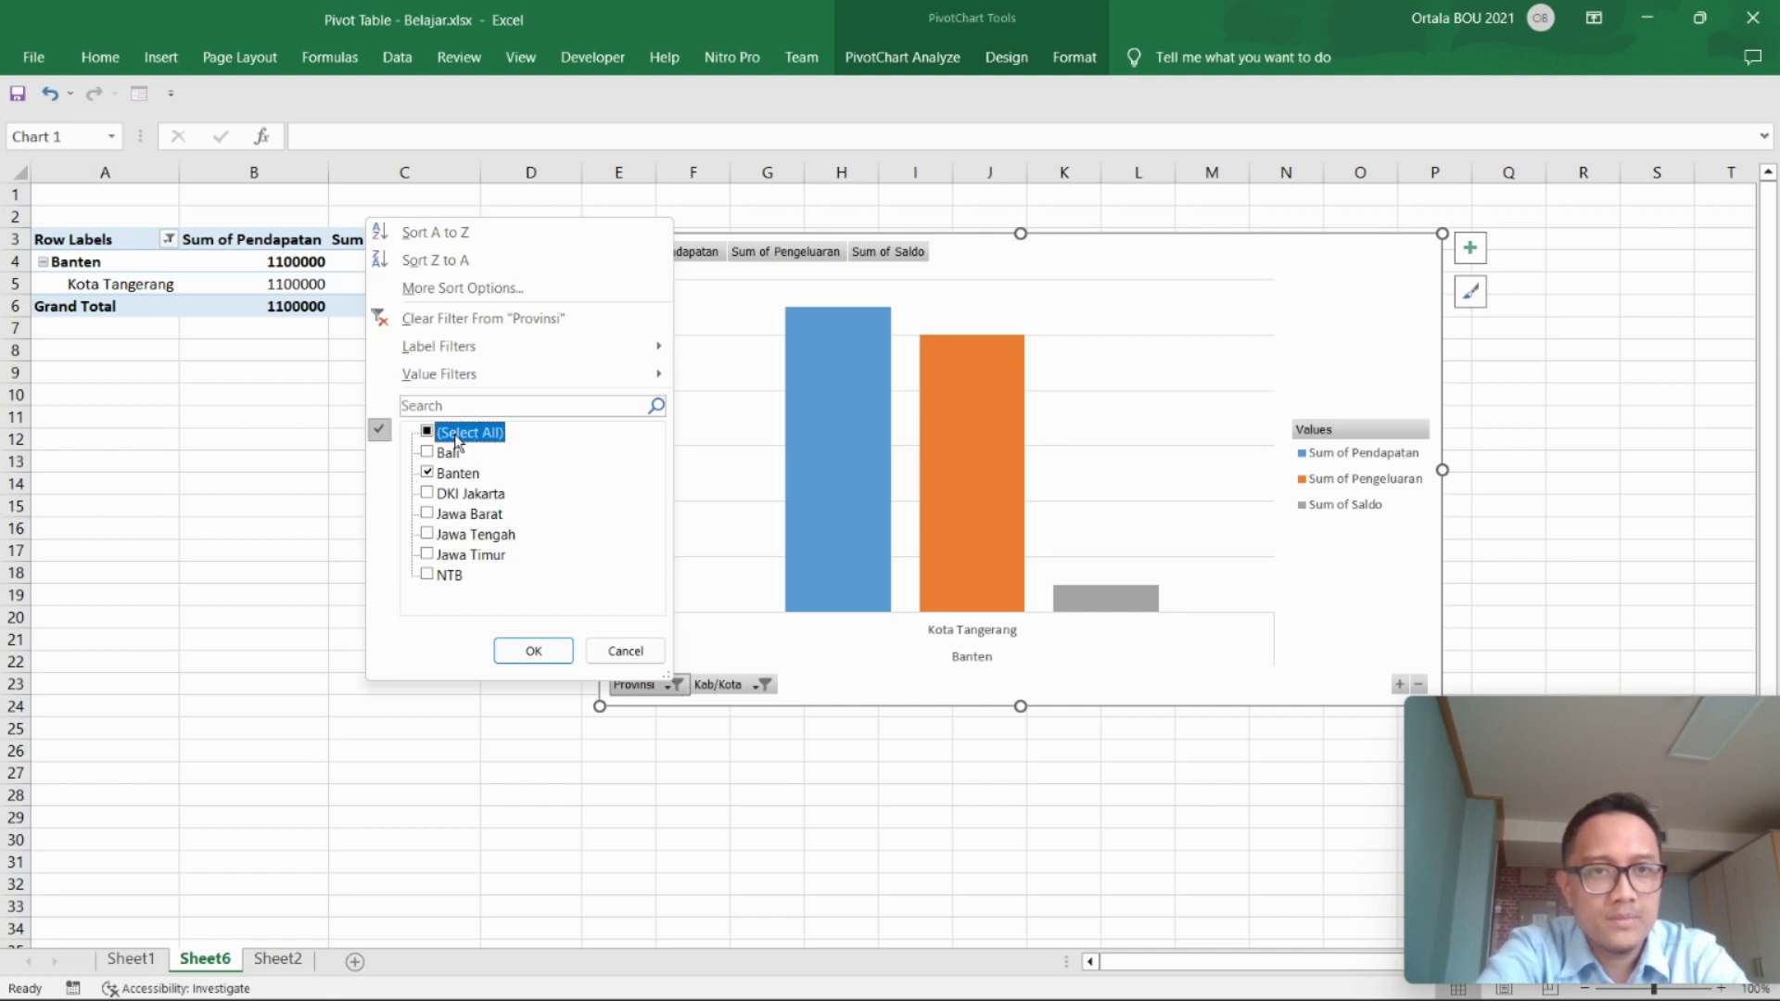
{"action": "left_click", "coordinate": [529, 654]}
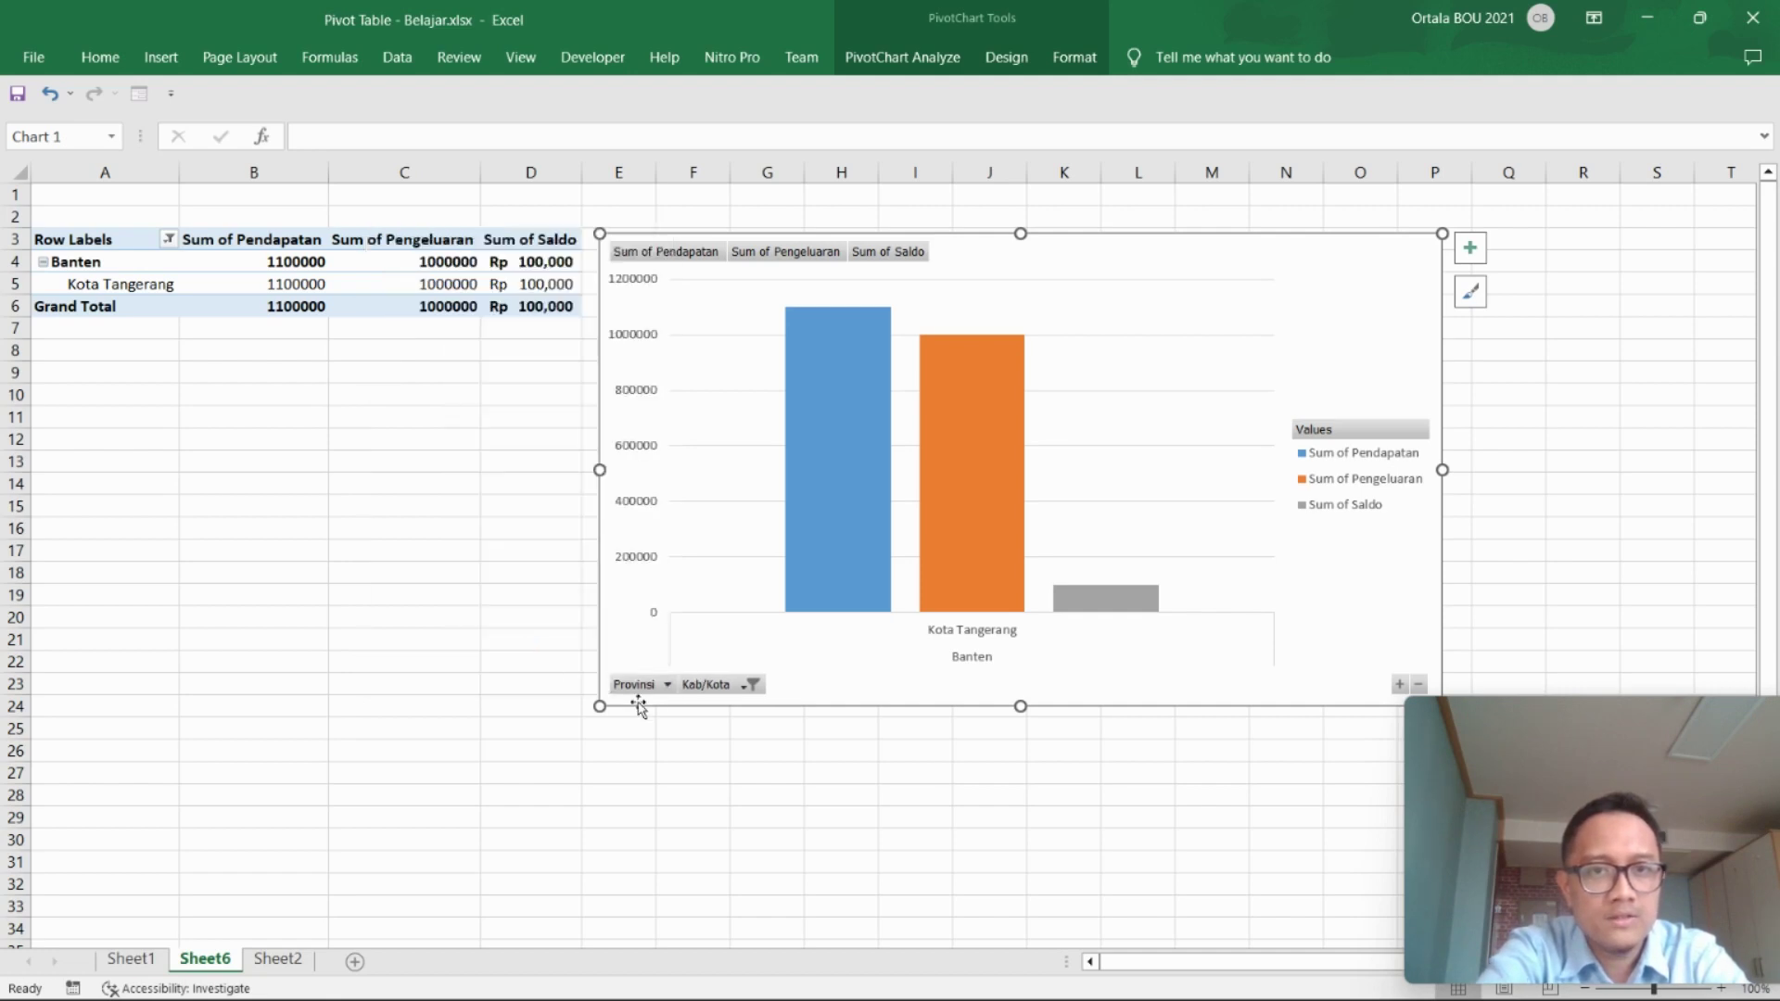
{"action": "left_click", "coordinate": [752, 686]}
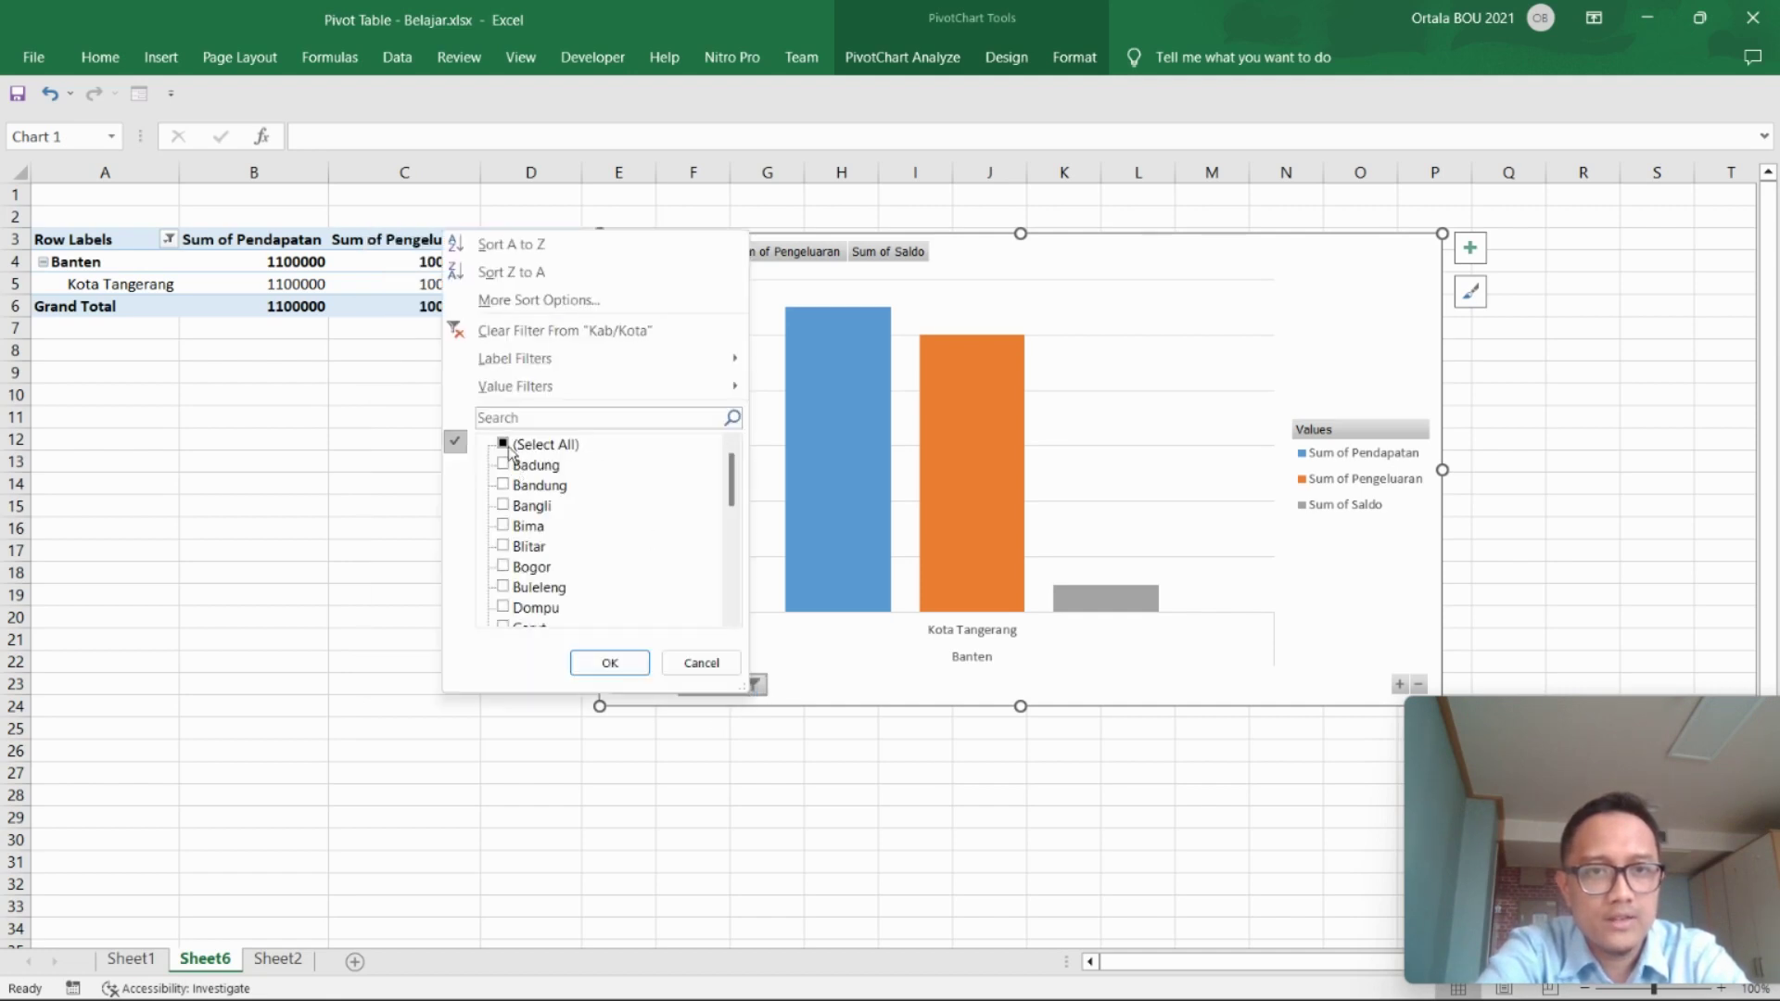
{"action": "left_click", "coordinate": [612, 663]}
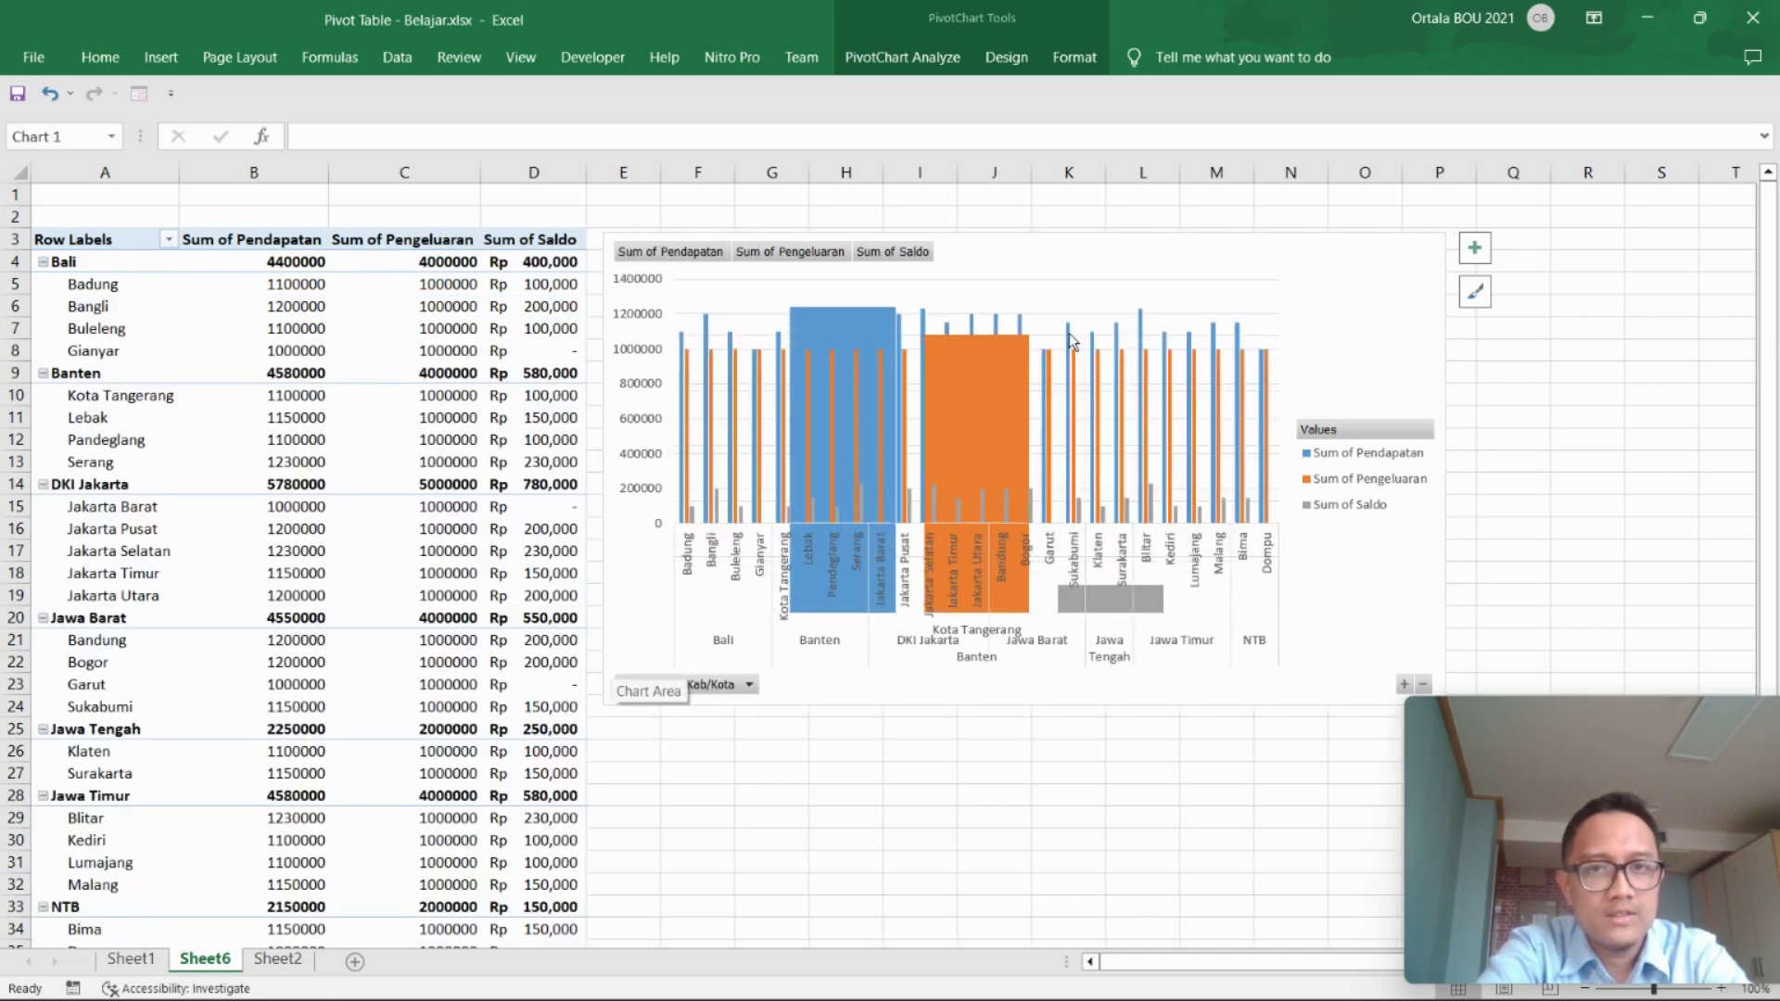
- Position the PivotChart to the right of the pivot table, slightly higher
{"action": "left_click_drag", "start_coordinate": [1085, 266], "coordinate": [1310, 251]}
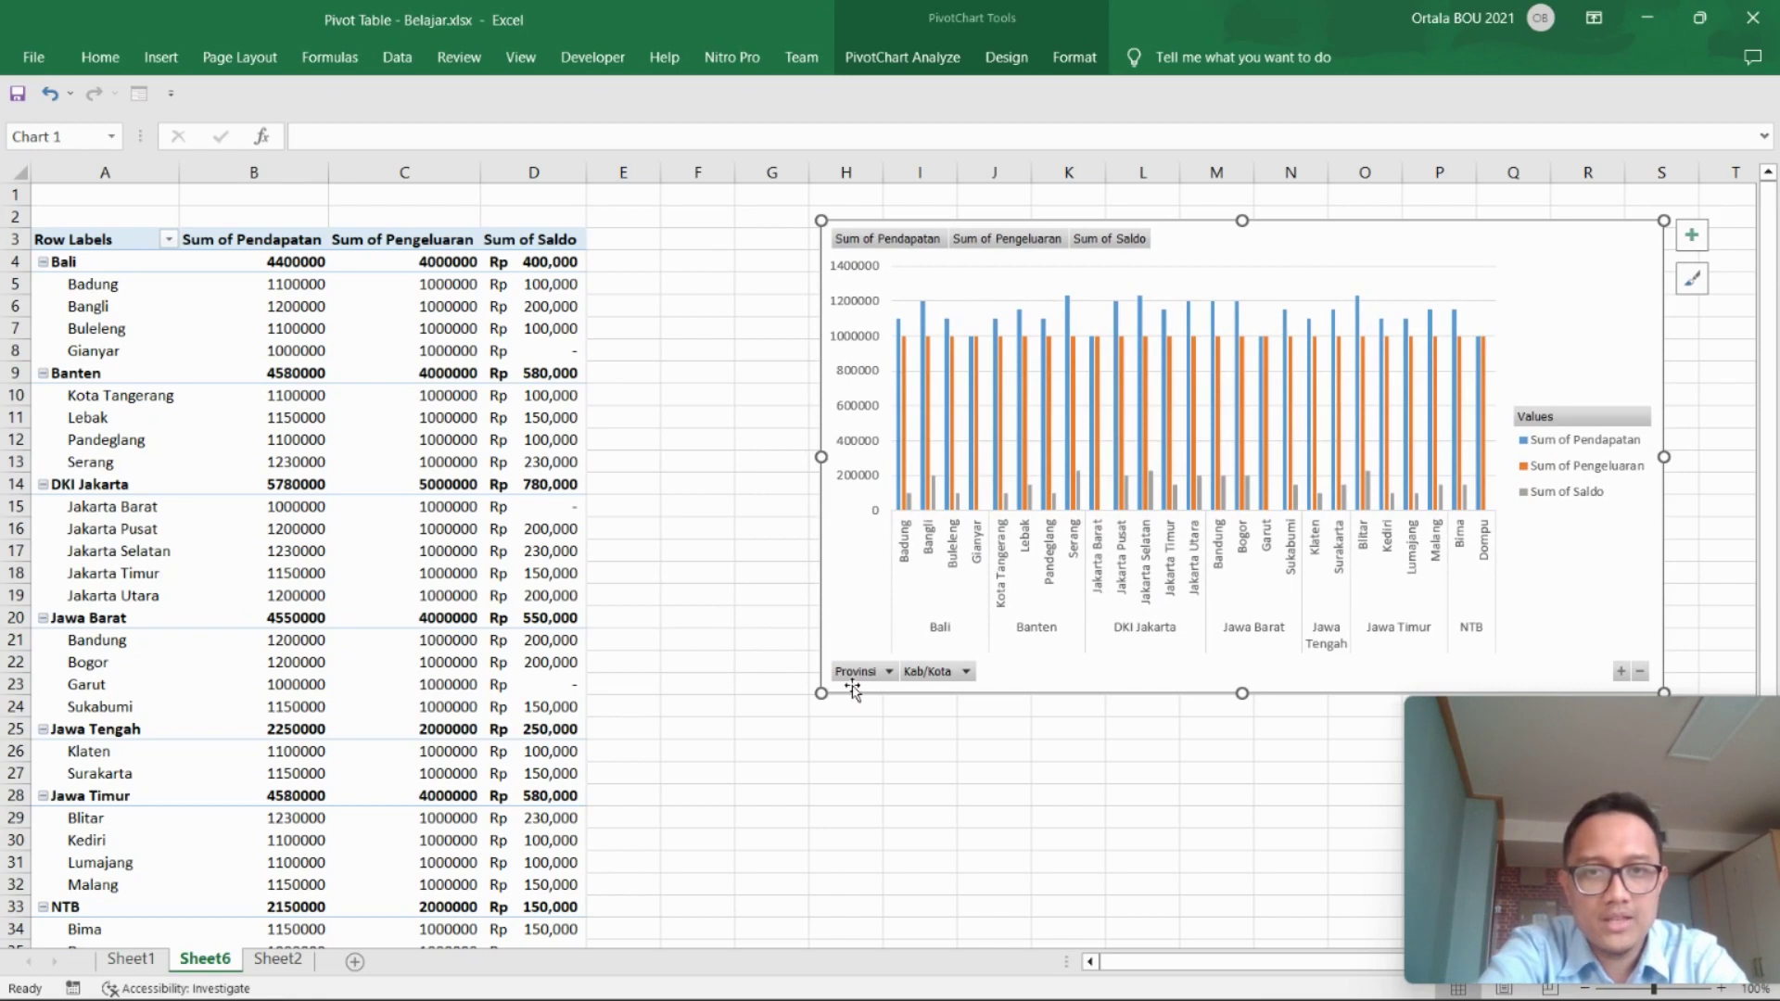
{"action": "left_click", "coordinate": [885, 674]}
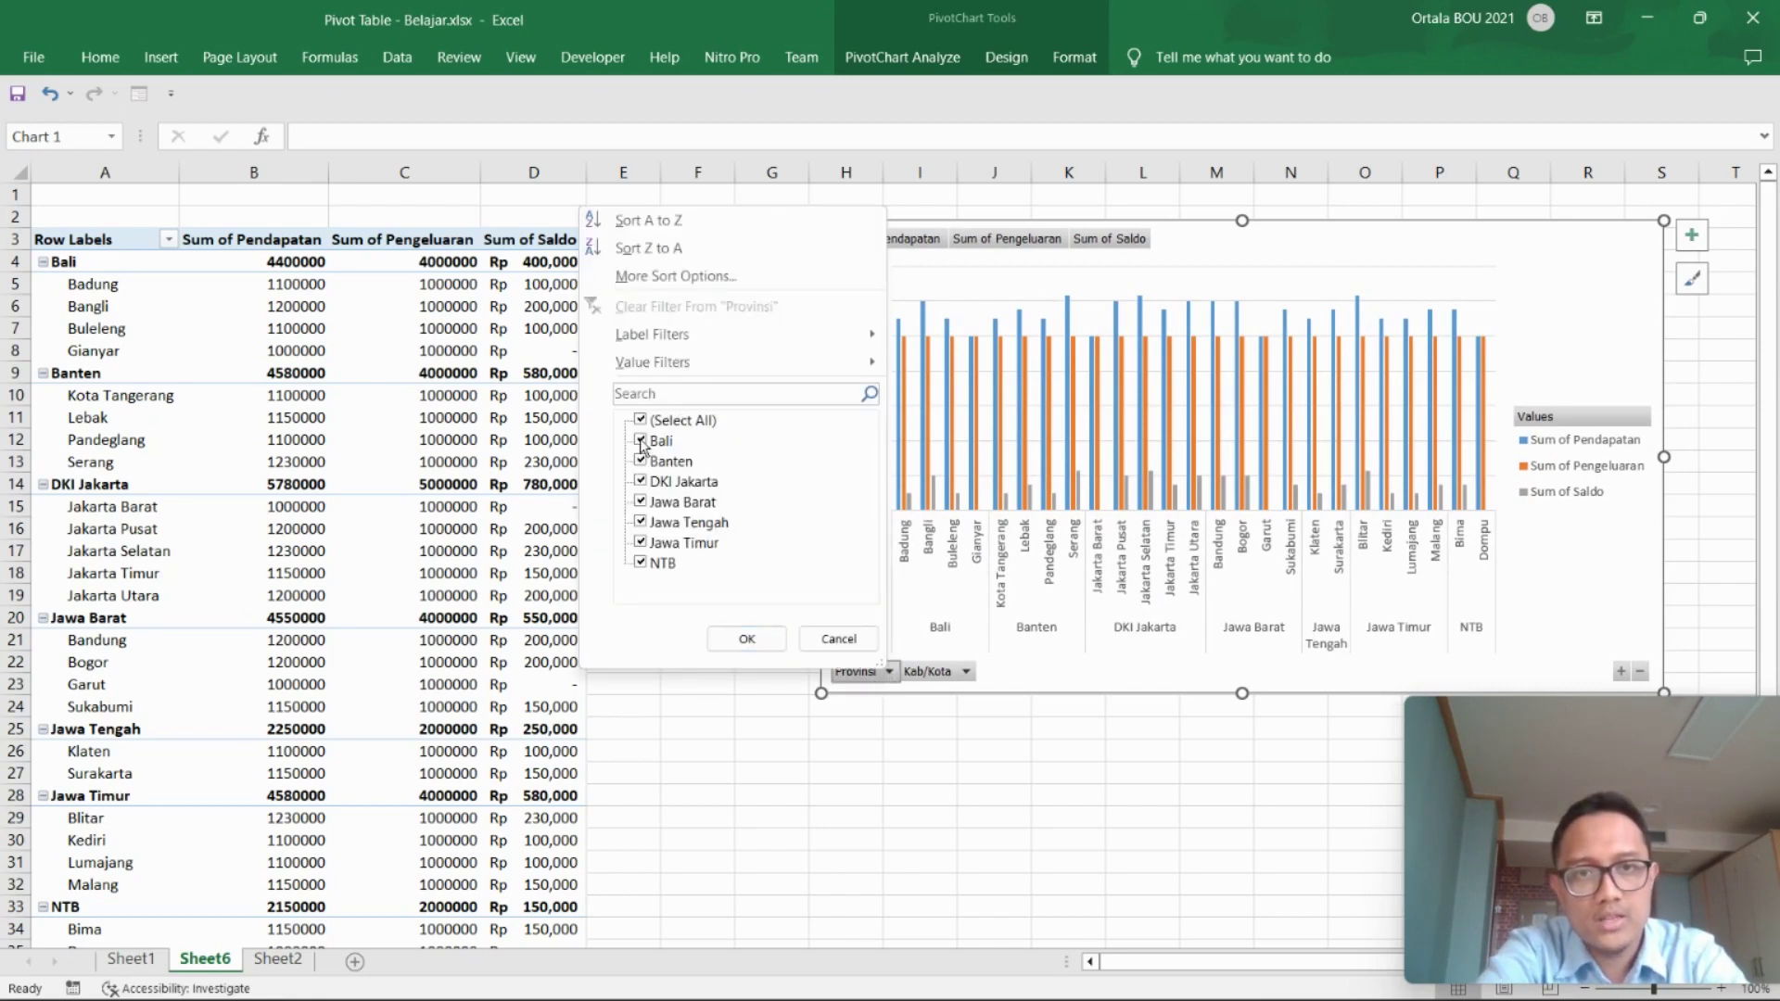
{"action": "left_click", "coordinate": [838, 640]}
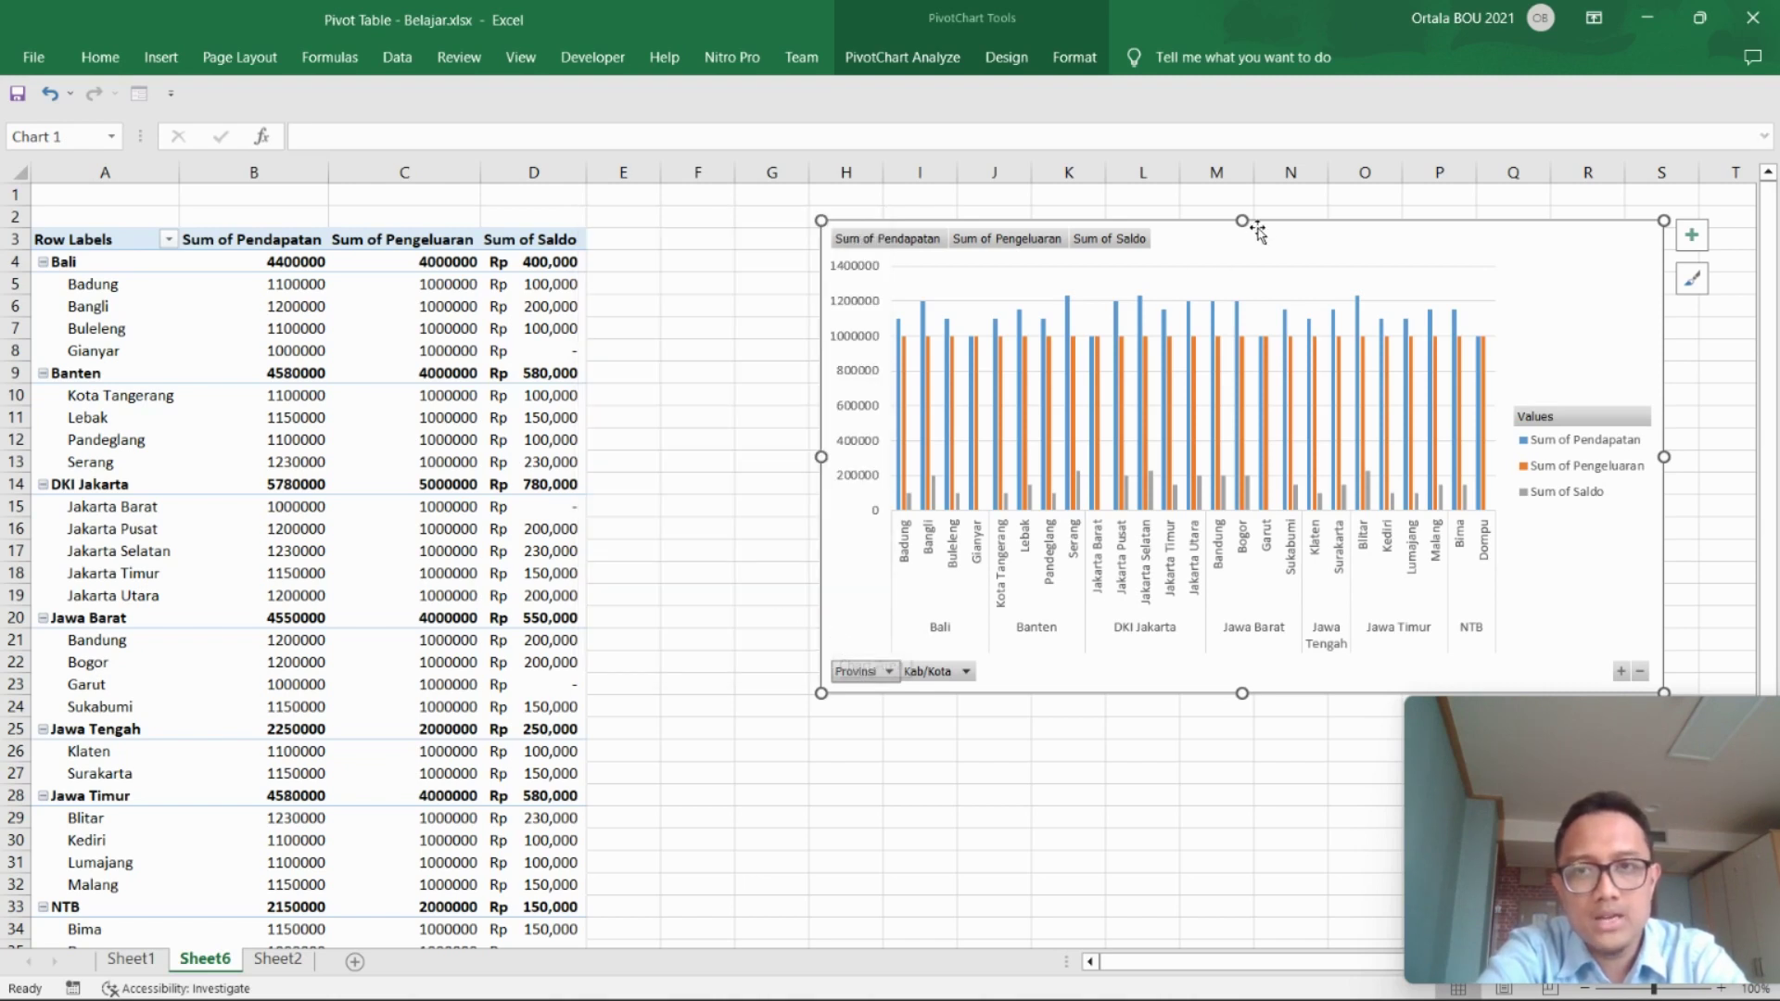
{"action": "left_click_drag", "start_coordinate": [1286, 240], "coordinate": [1345, 232]}
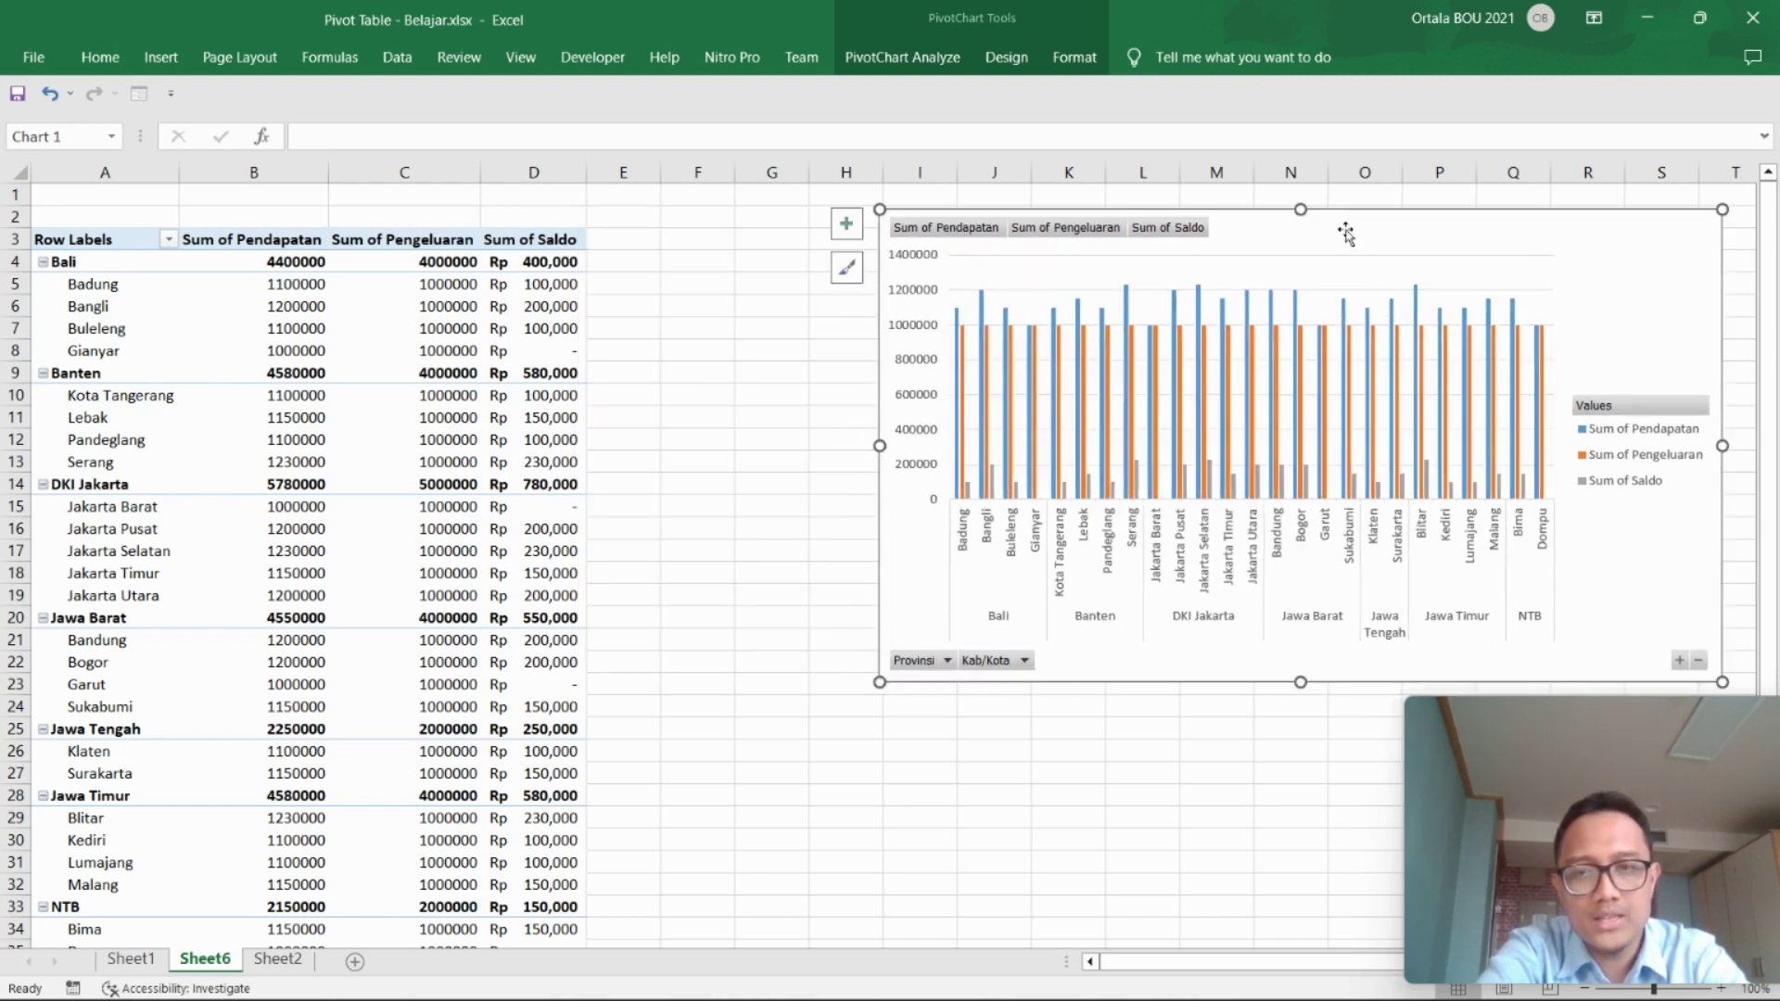
{"action": "left_click", "coordinate": [700, 396]}
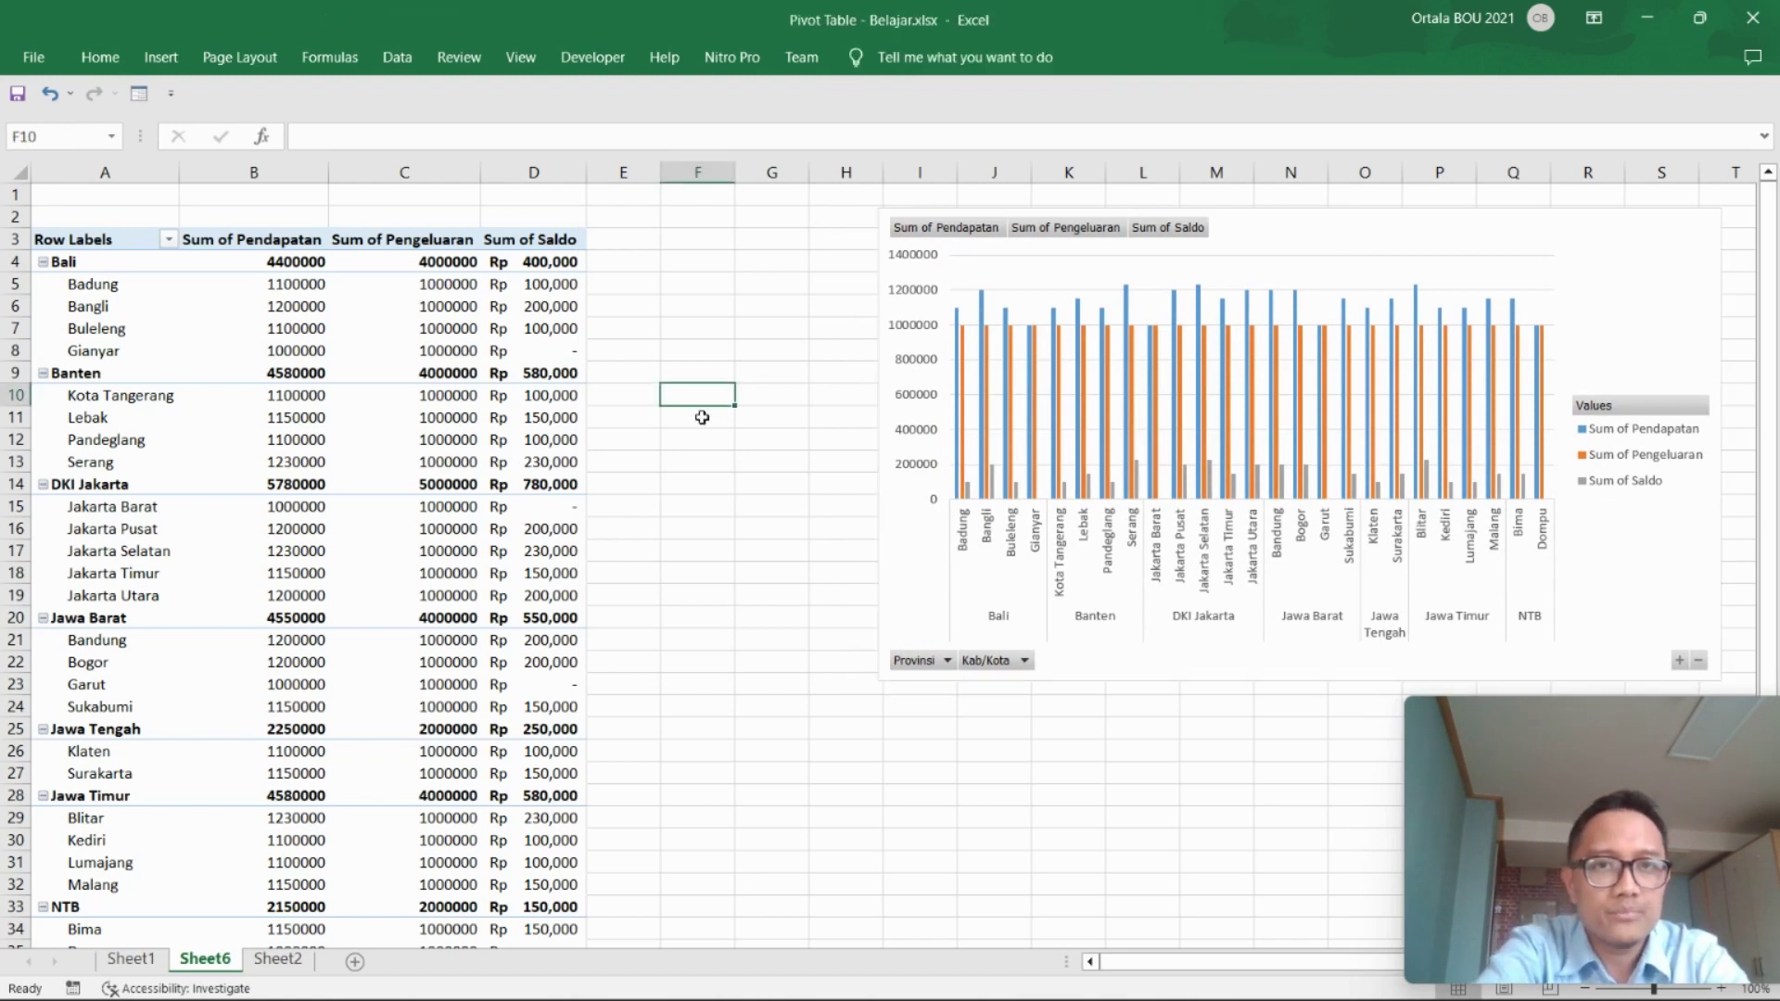
- Insert Provinsi and Kab/Kota slicers via PivotTable Analyze > Insert Slicer
{"action": "left_click", "coordinate": [411, 332]}
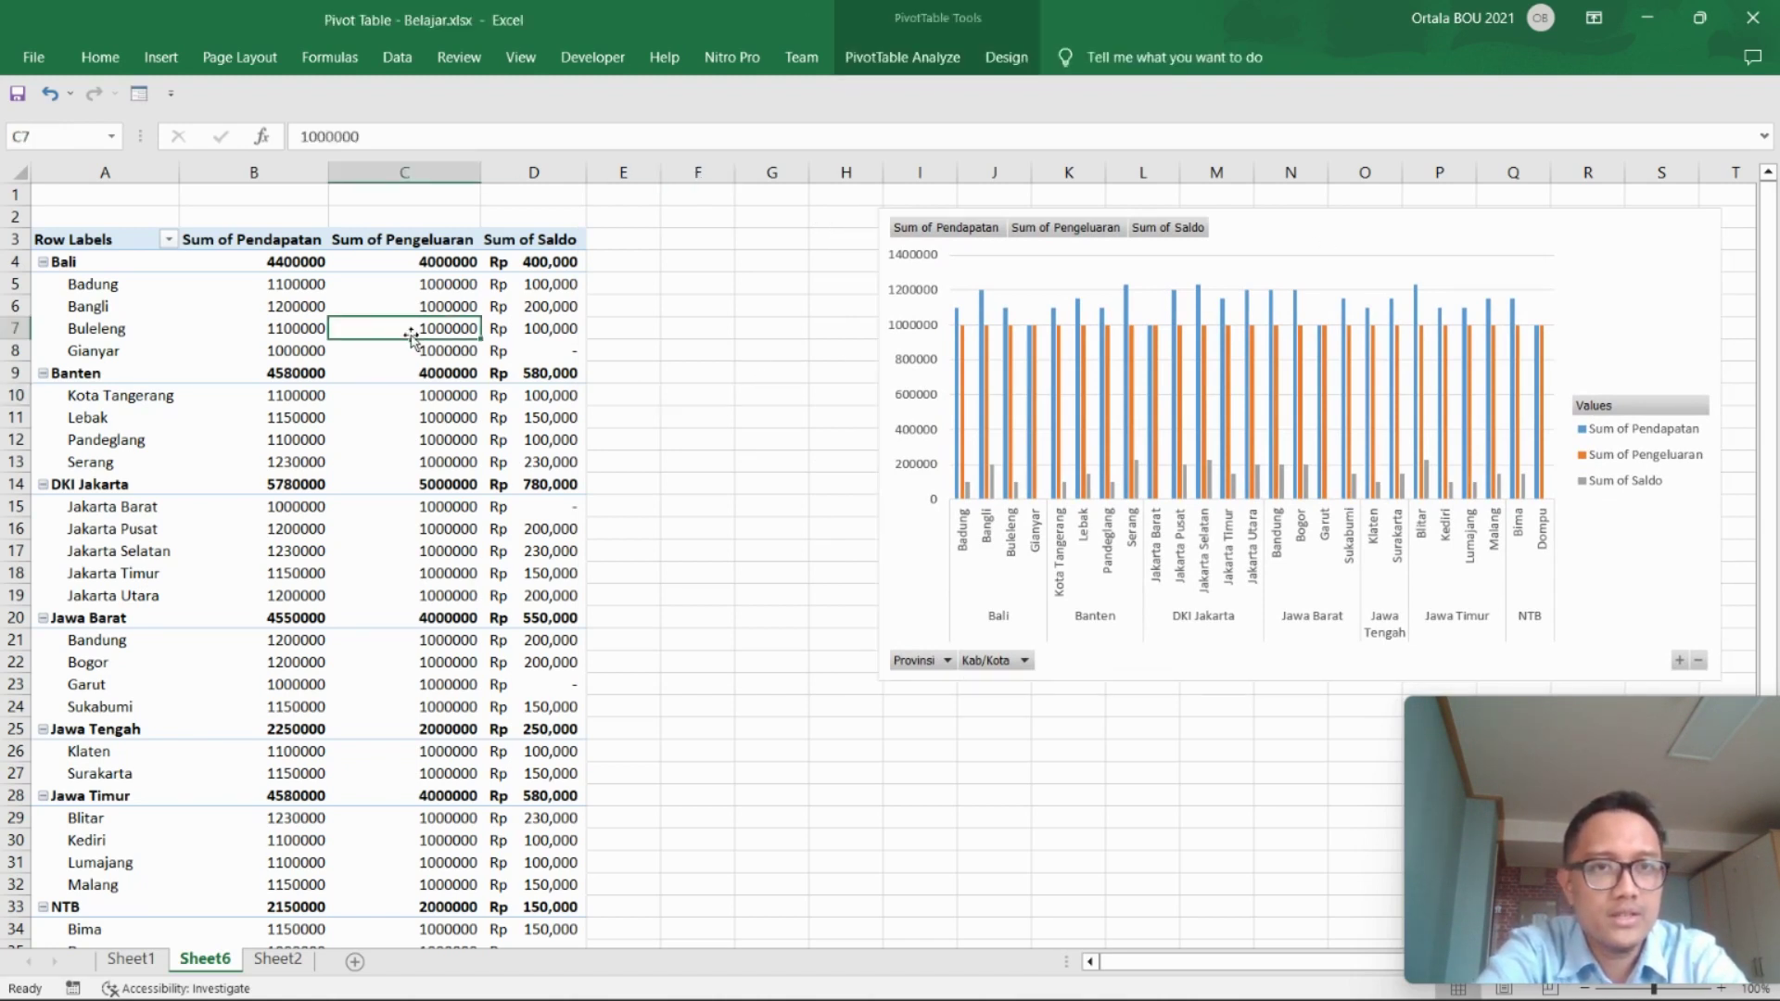
{"action": "left_click", "coordinate": [908, 59]}
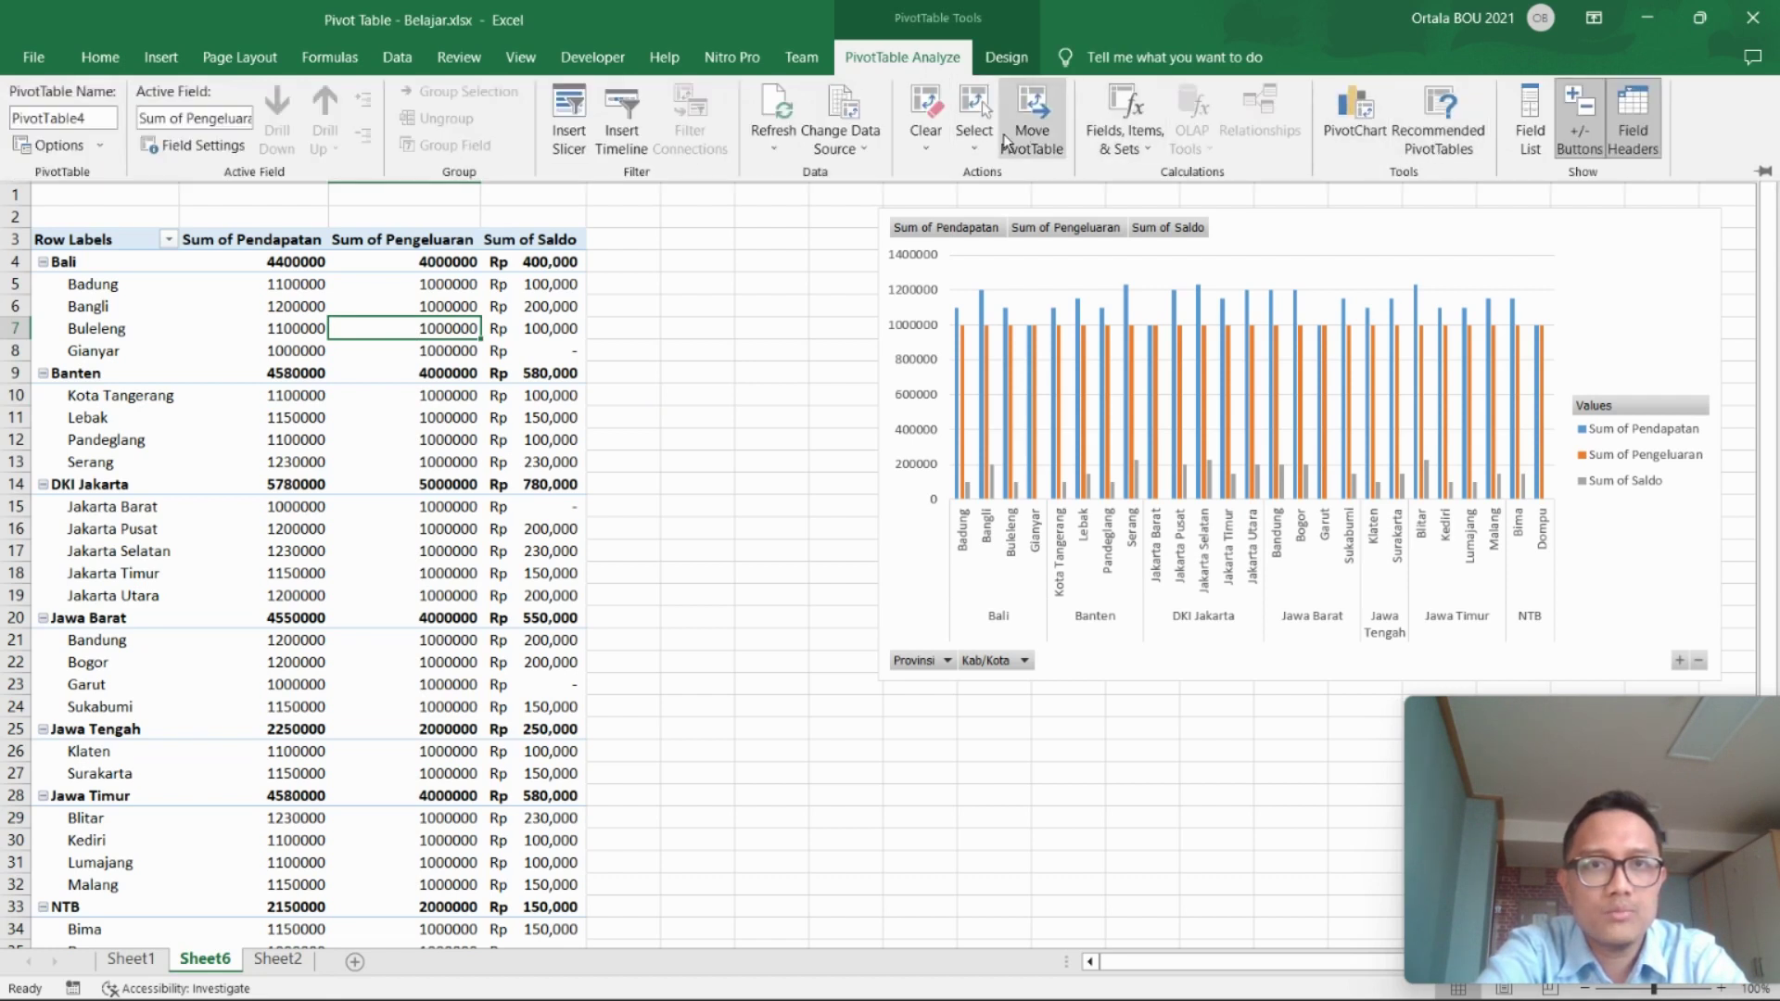
{"action": "left_click", "coordinate": [570, 130]}
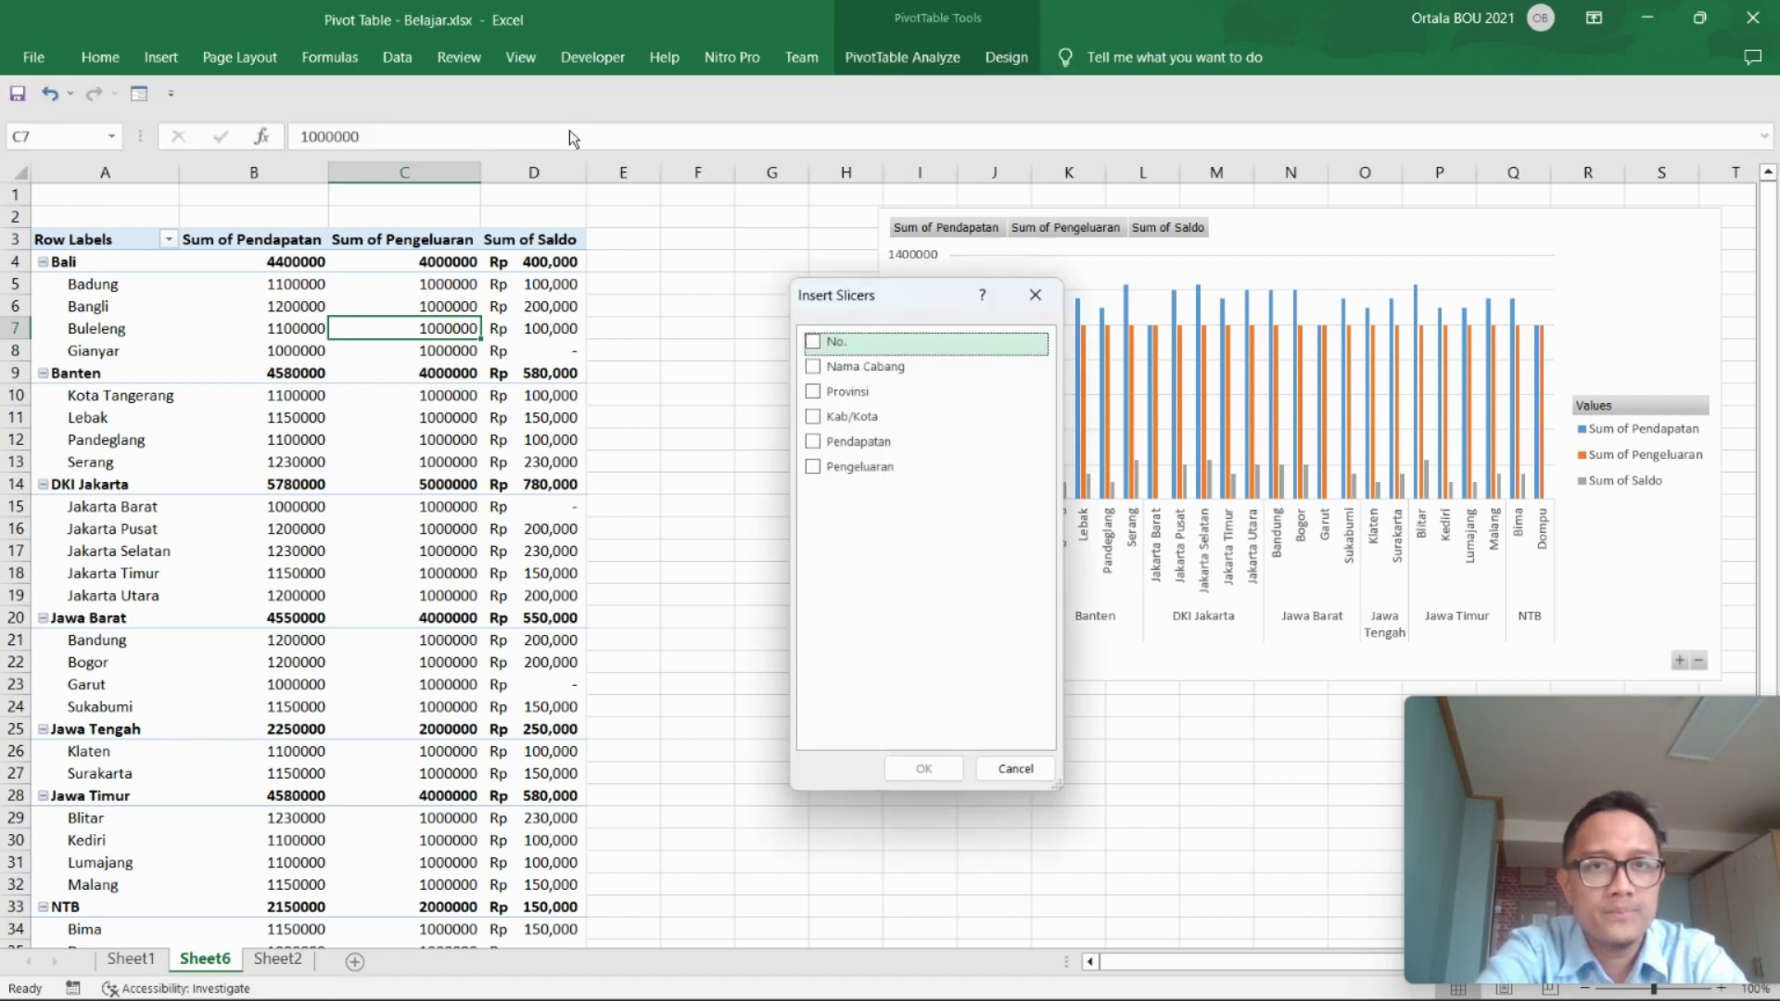
{"action": "left_click_drag", "start_coordinate": [875, 304], "coordinate": [810, 254]}
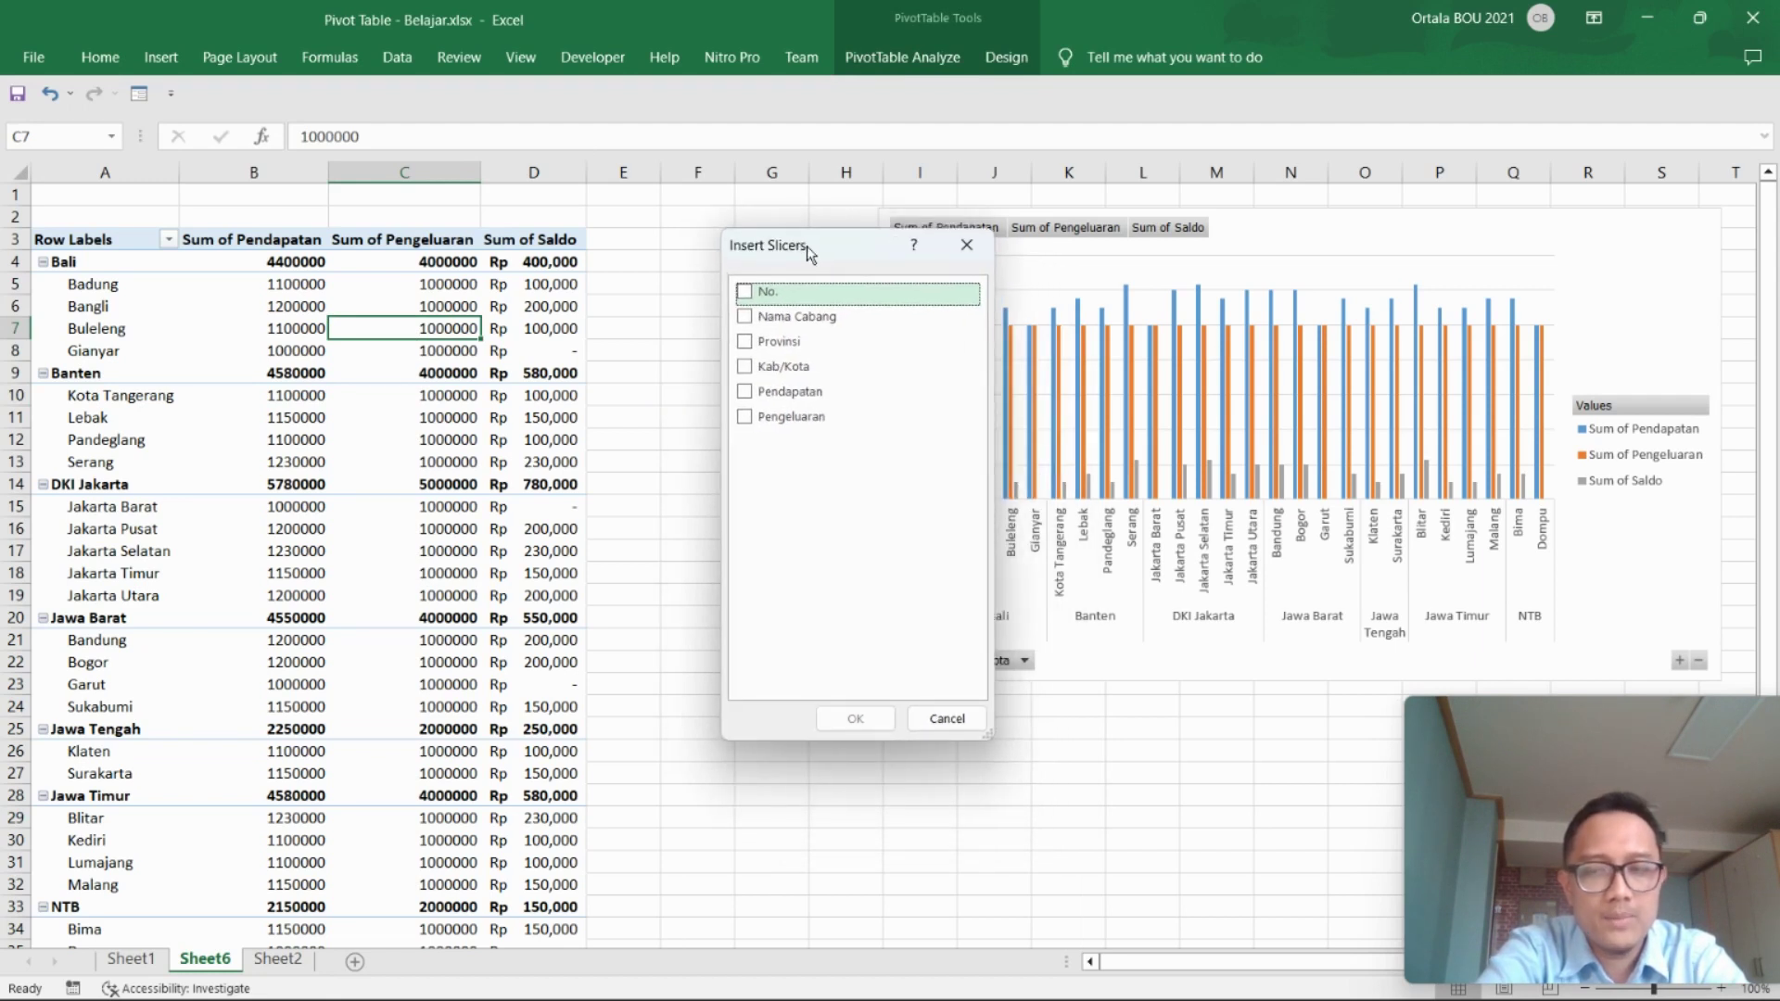
{"action": "left_click", "coordinate": [747, 345]}
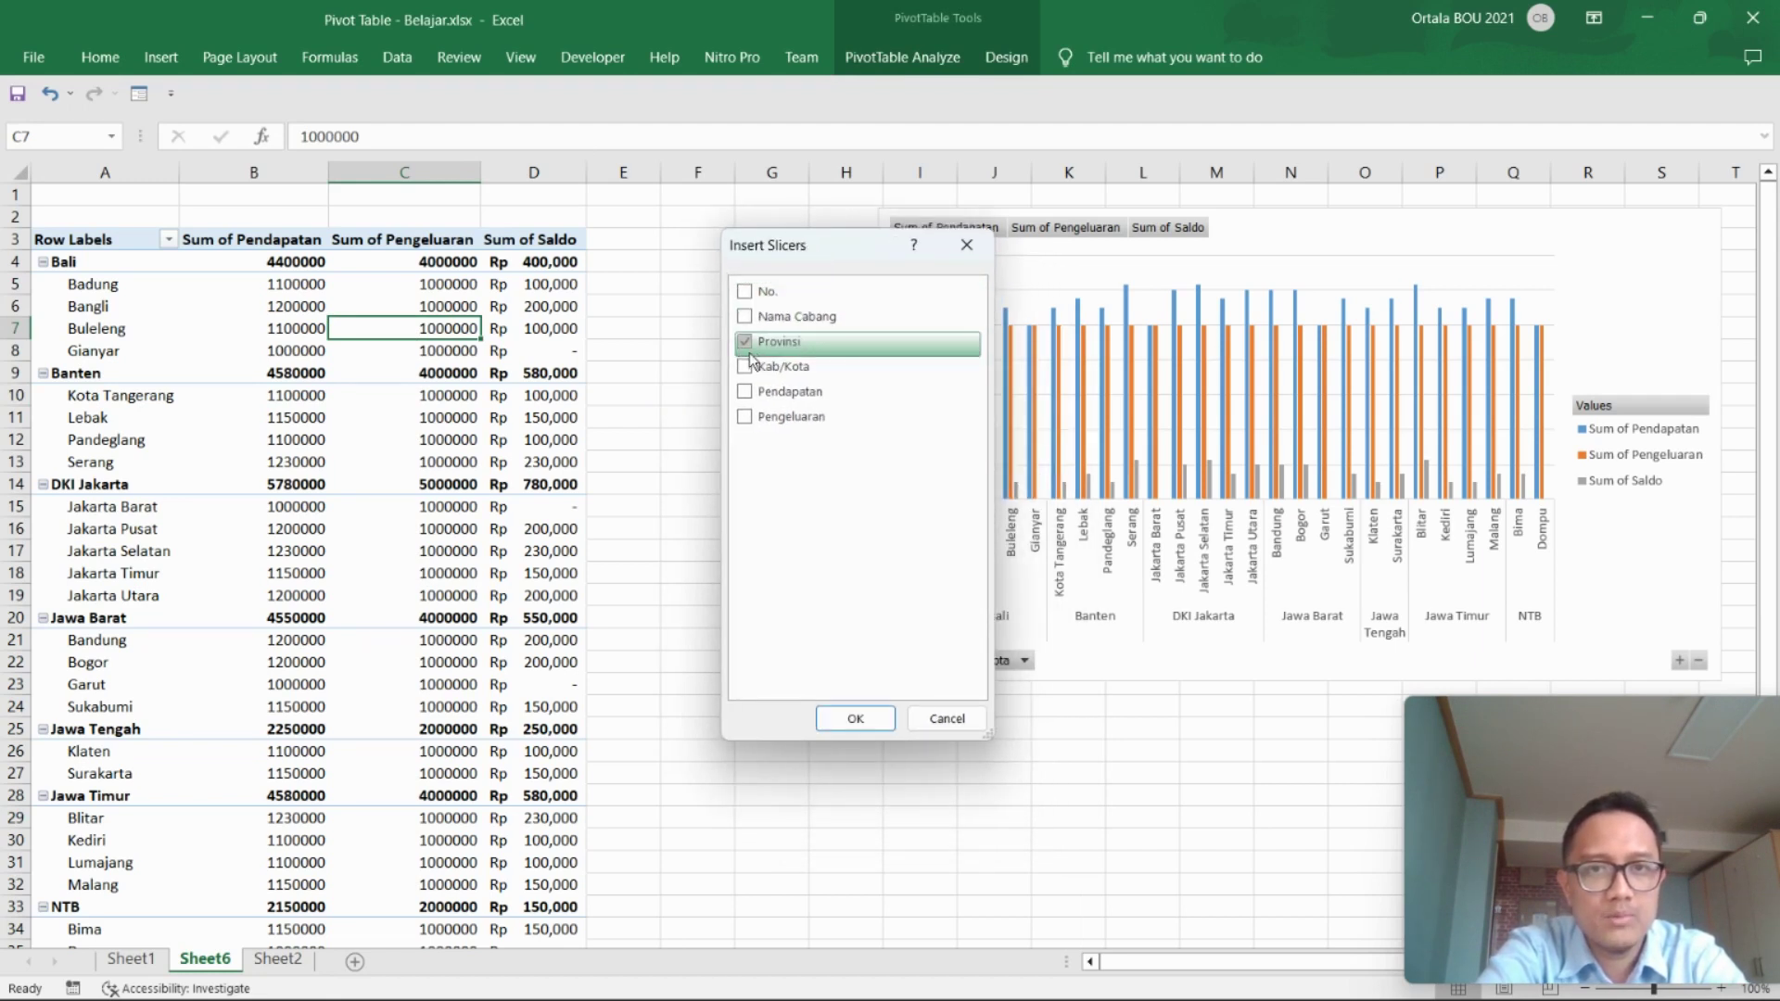
{"action": "left_click", "coordinate": [747, 369]}
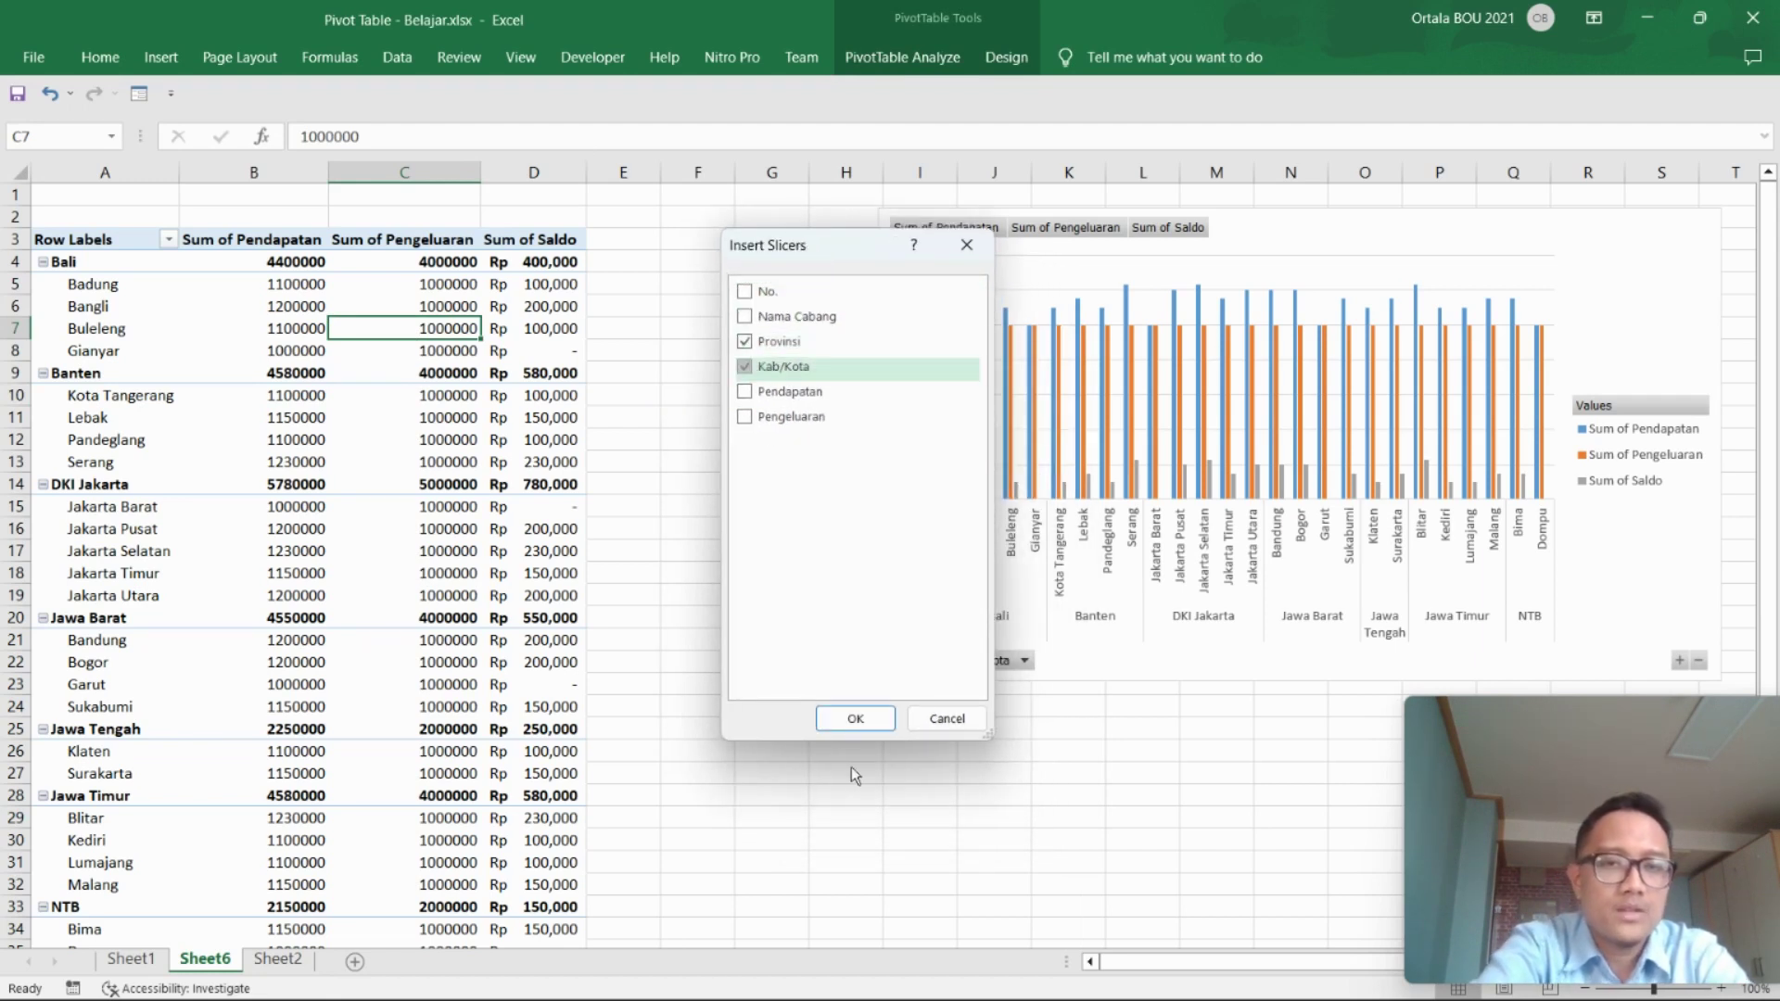
{"action": "left_click", "coordinate": [855, 719]}
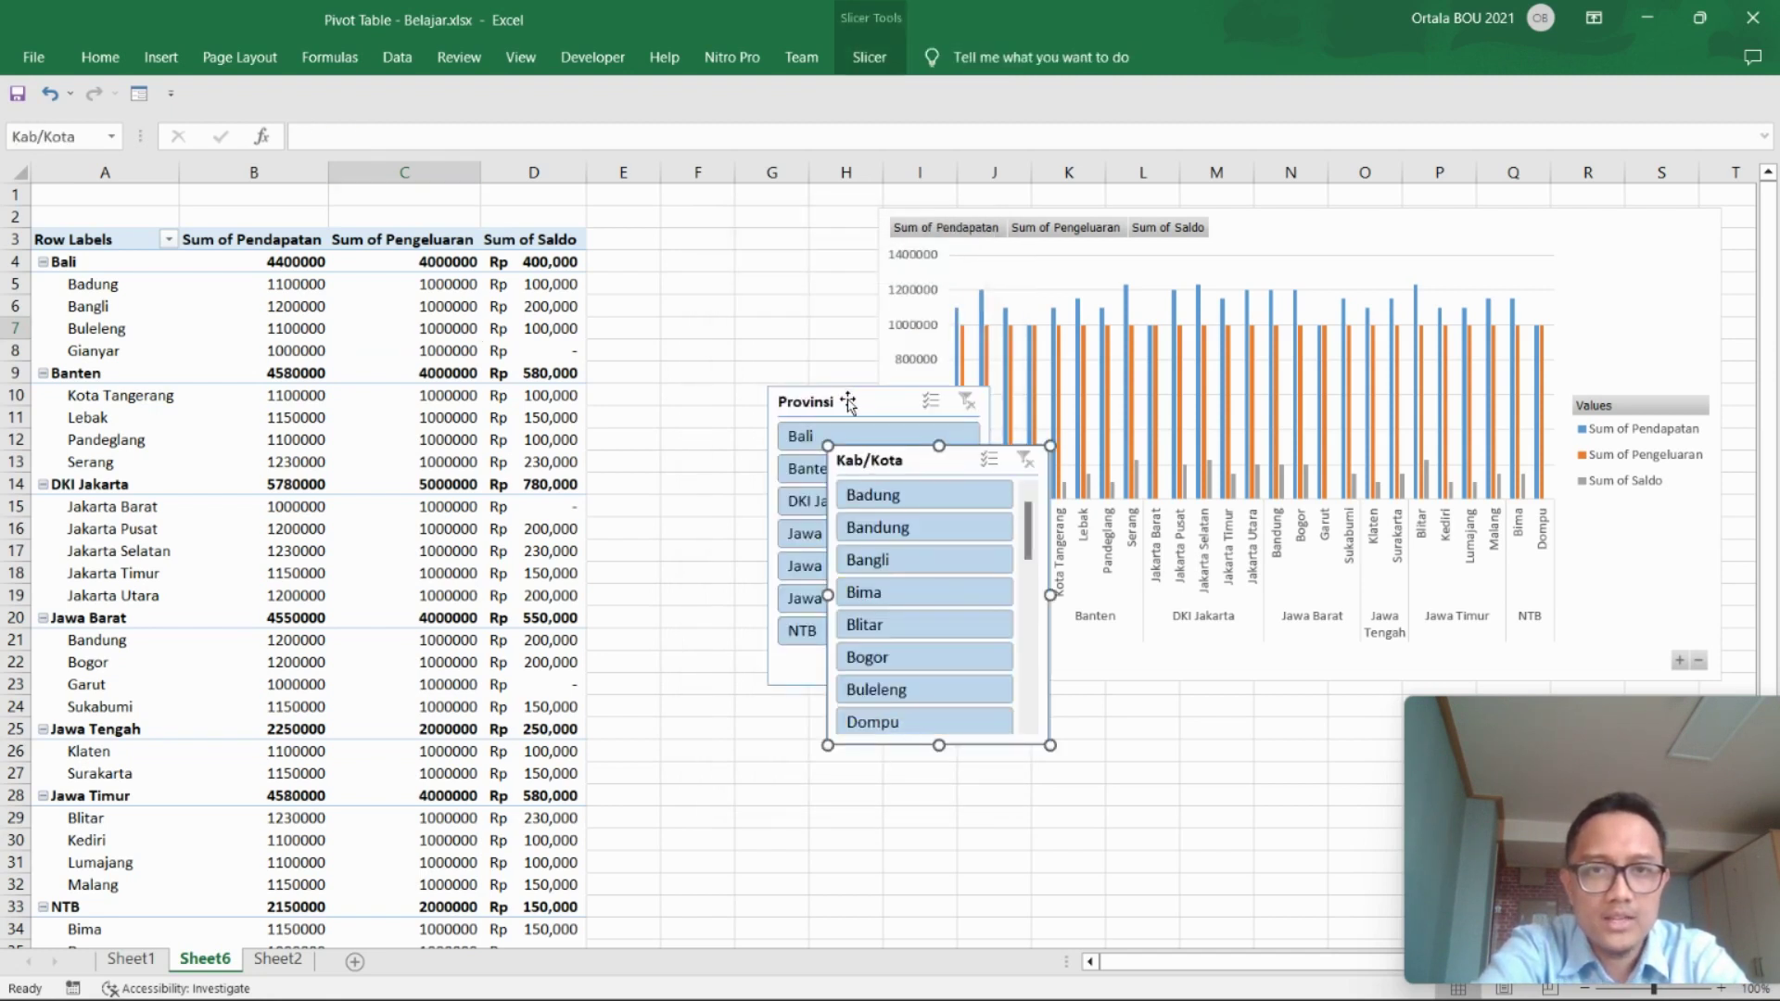
- Stack the Provinsi slicer above the Kab/Kota slicer between the table and chart
{"action": "left_click_drag", "start_coordinate": [848, 404], "coordinate": [686, 245]}
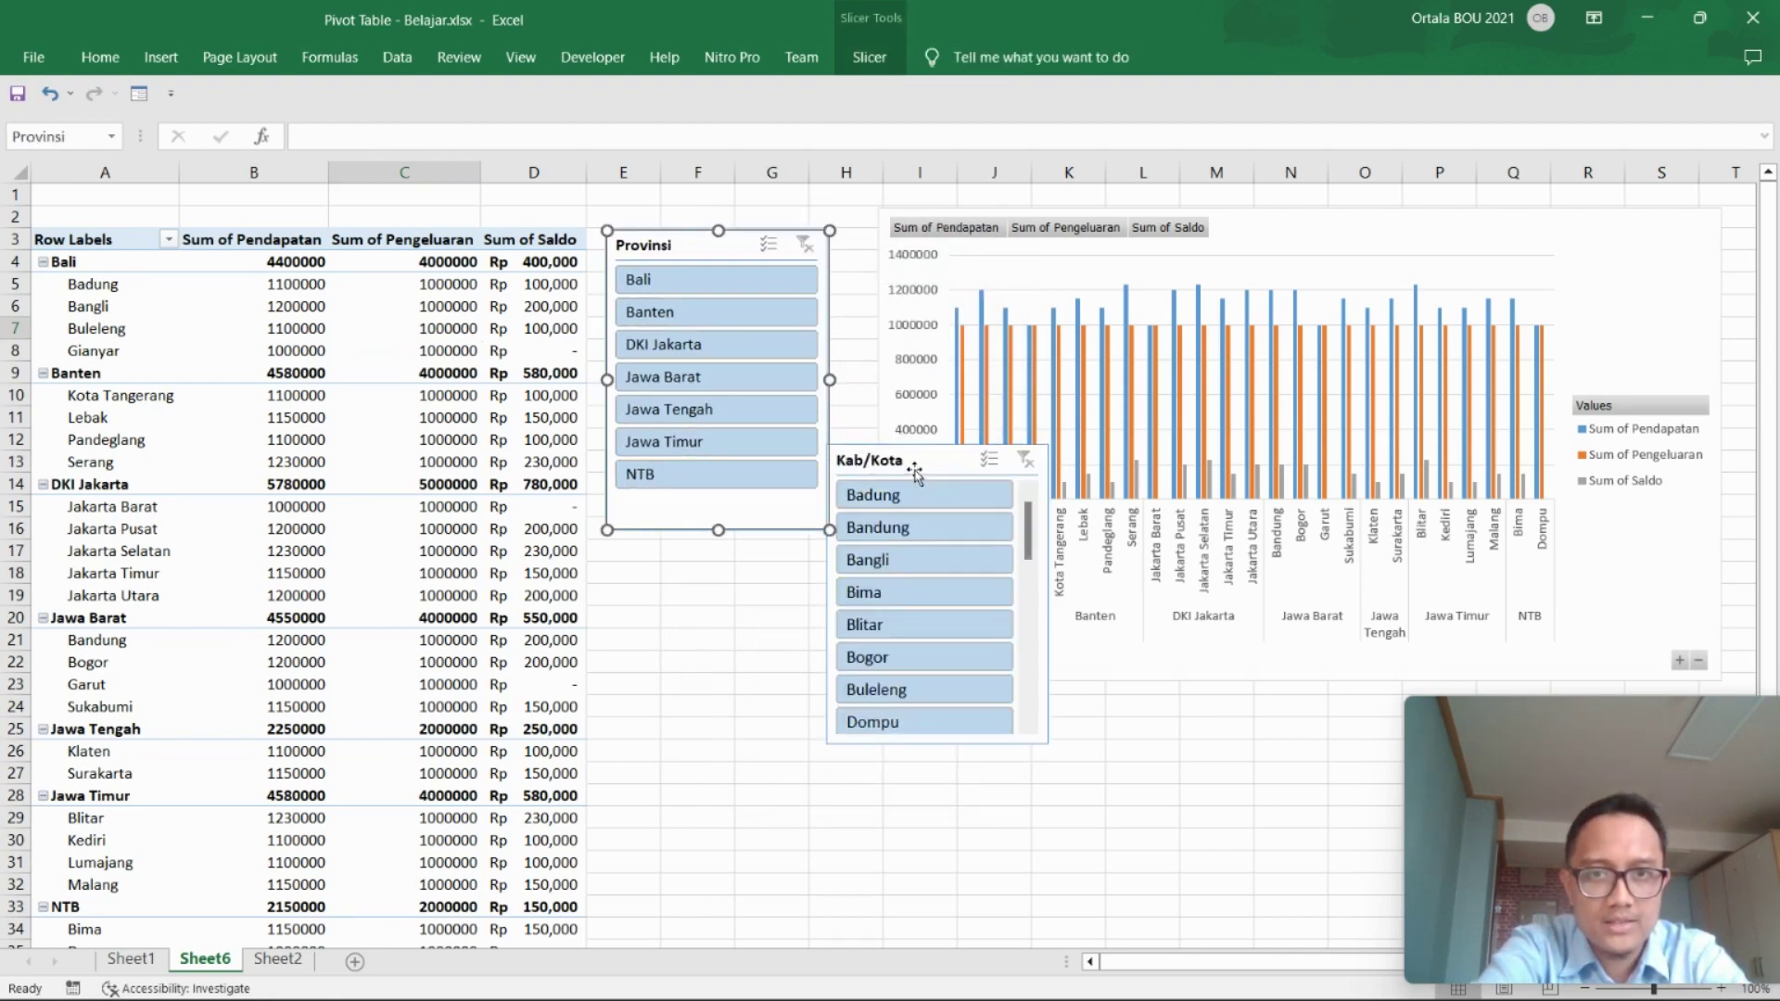
{"action": "left_click_drag", "start_coordinate": [914, 473], "coordinate": [691, 555]}
{"action": "left_click", "coordinate": [690, 556]}
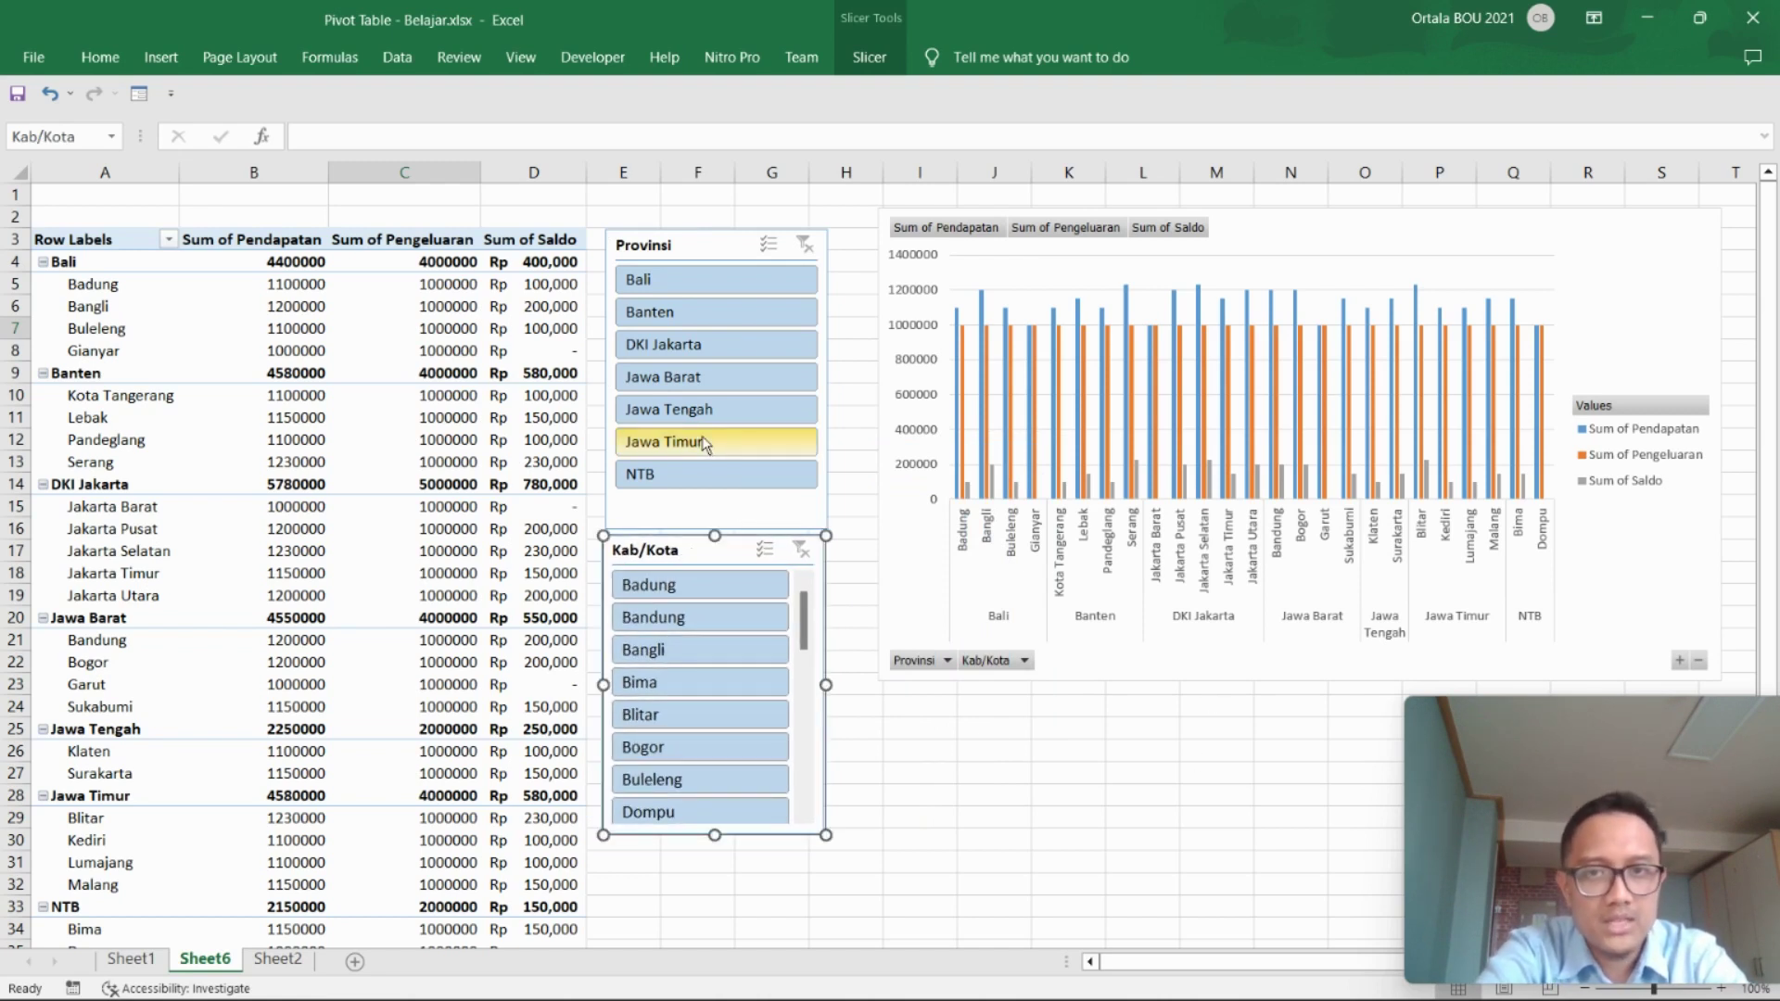
- Test slicer filters on DKI Jakarta, Banten and Kota Tangerang, then multi-select Banten and DKI Jakarta
{"action": "left_click", "coordinate": [703, 348]}
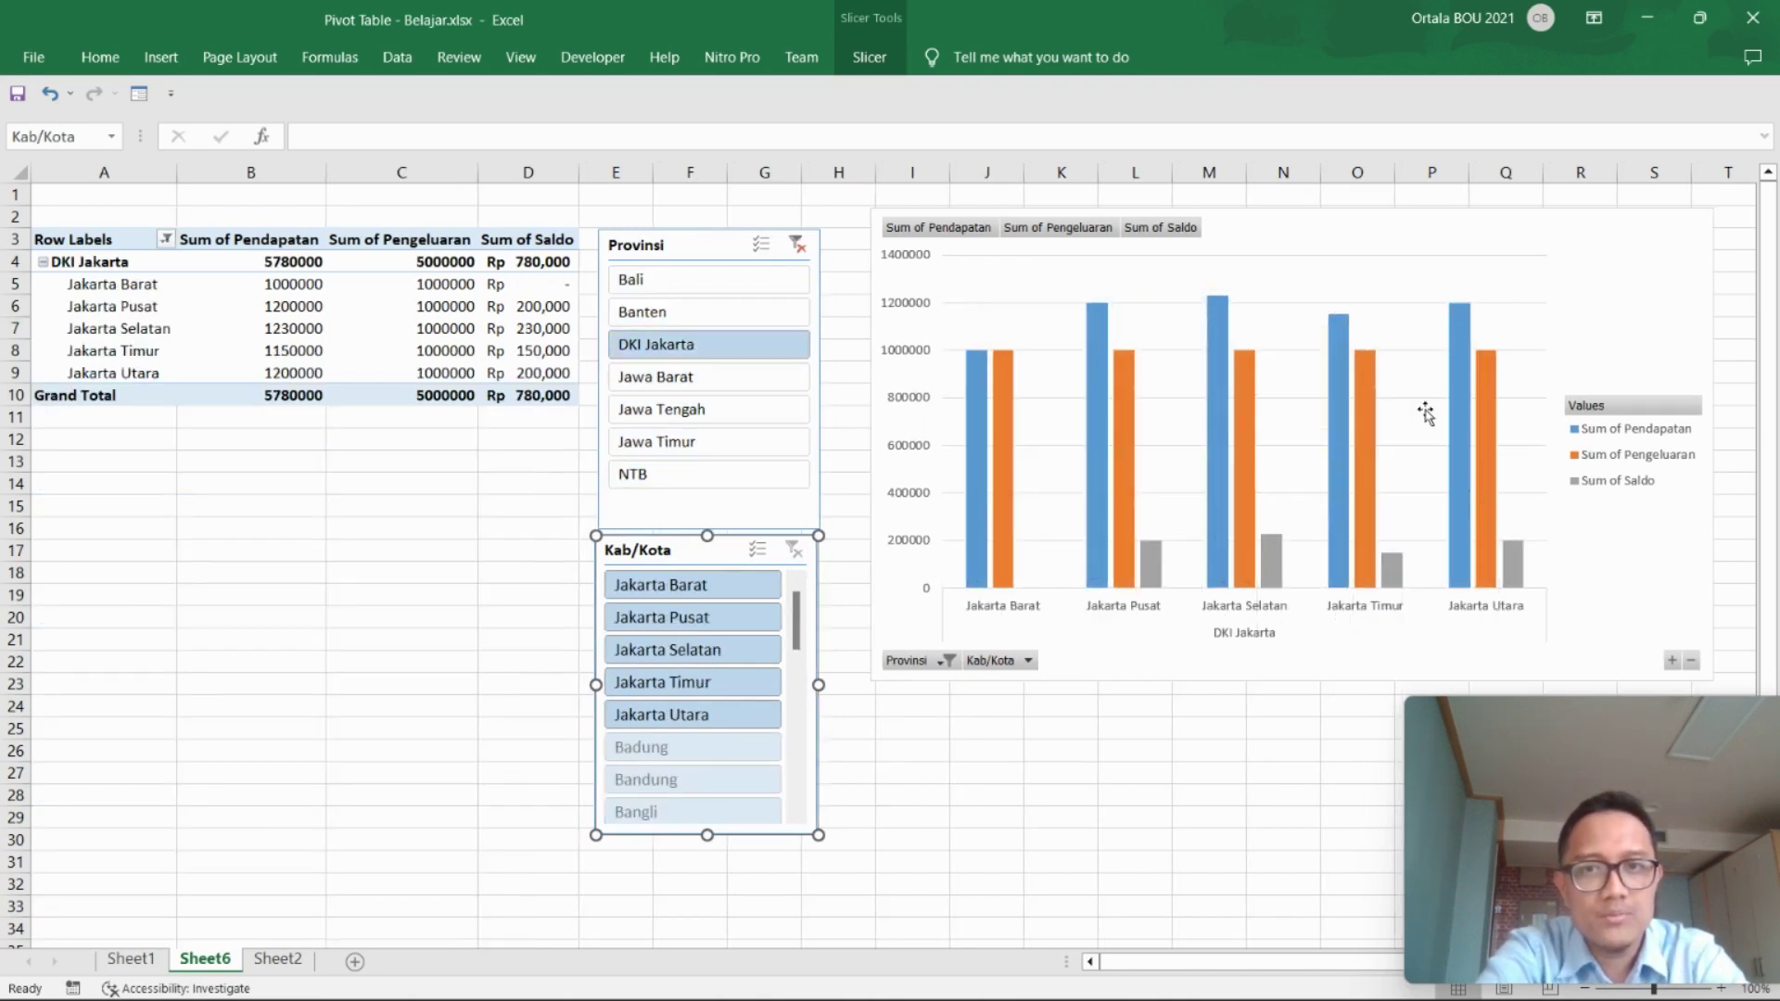
{"action": "left_click", "coordinate": [702, 315]}
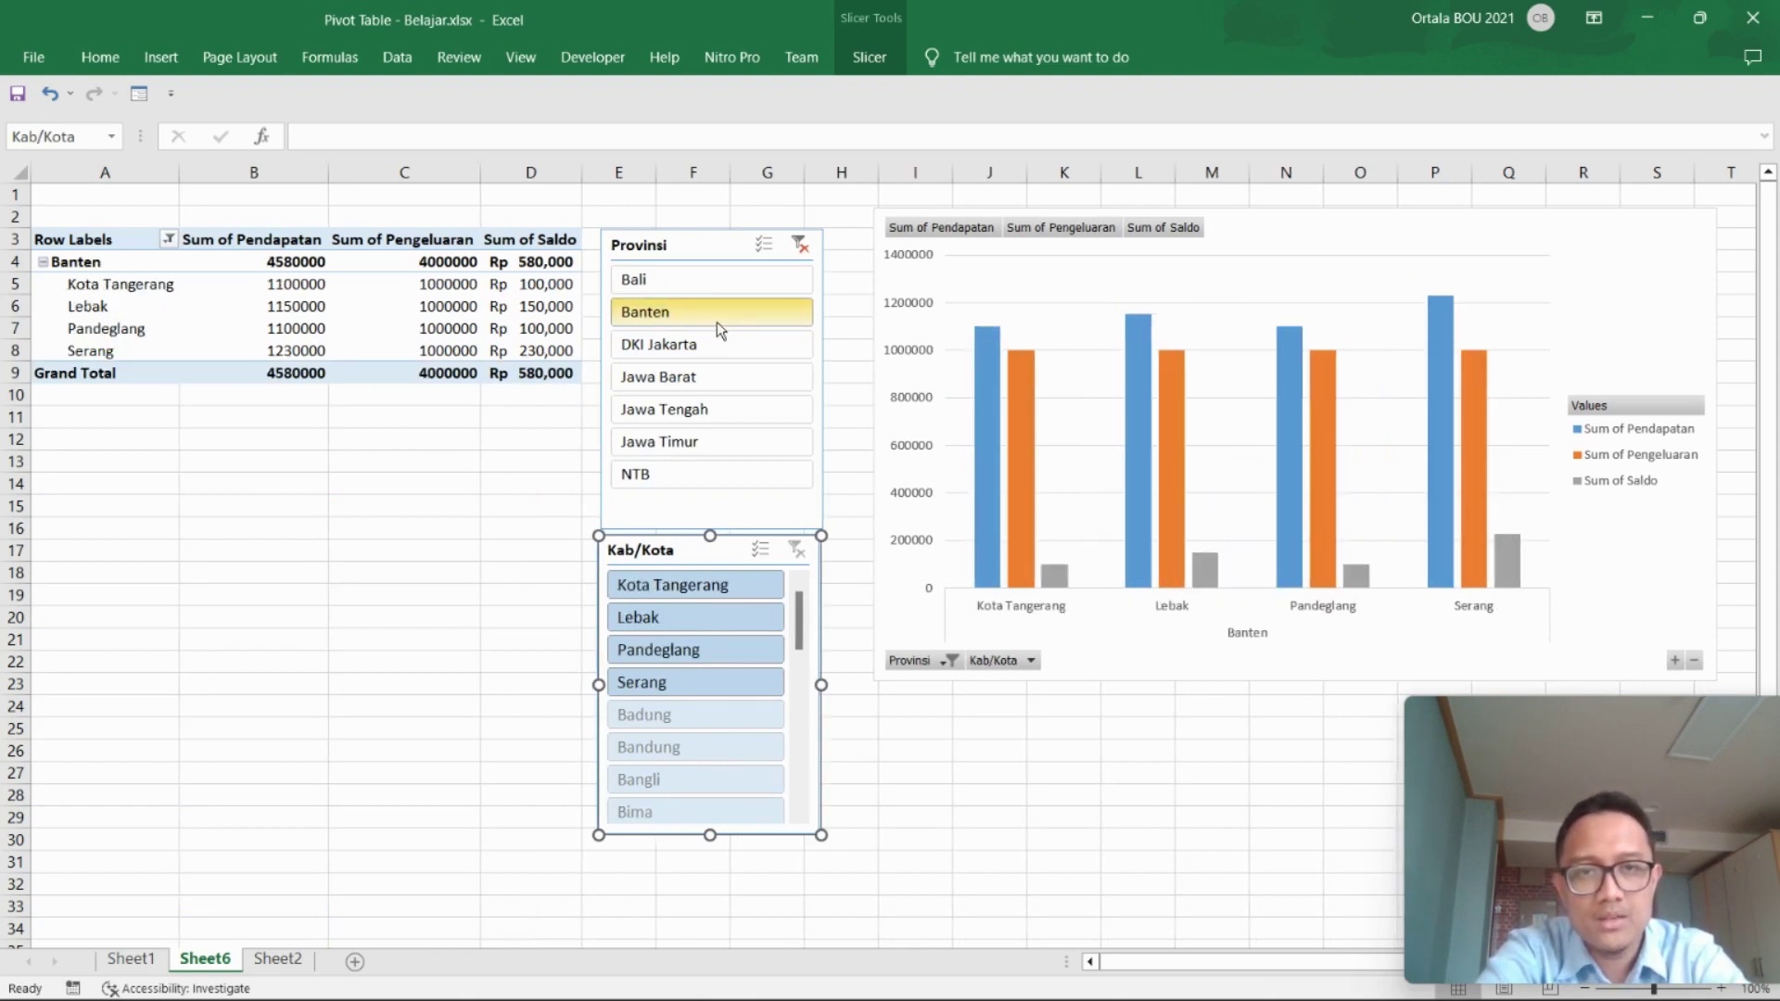
{"action": "left_click", "coordinate": [695, 586]}
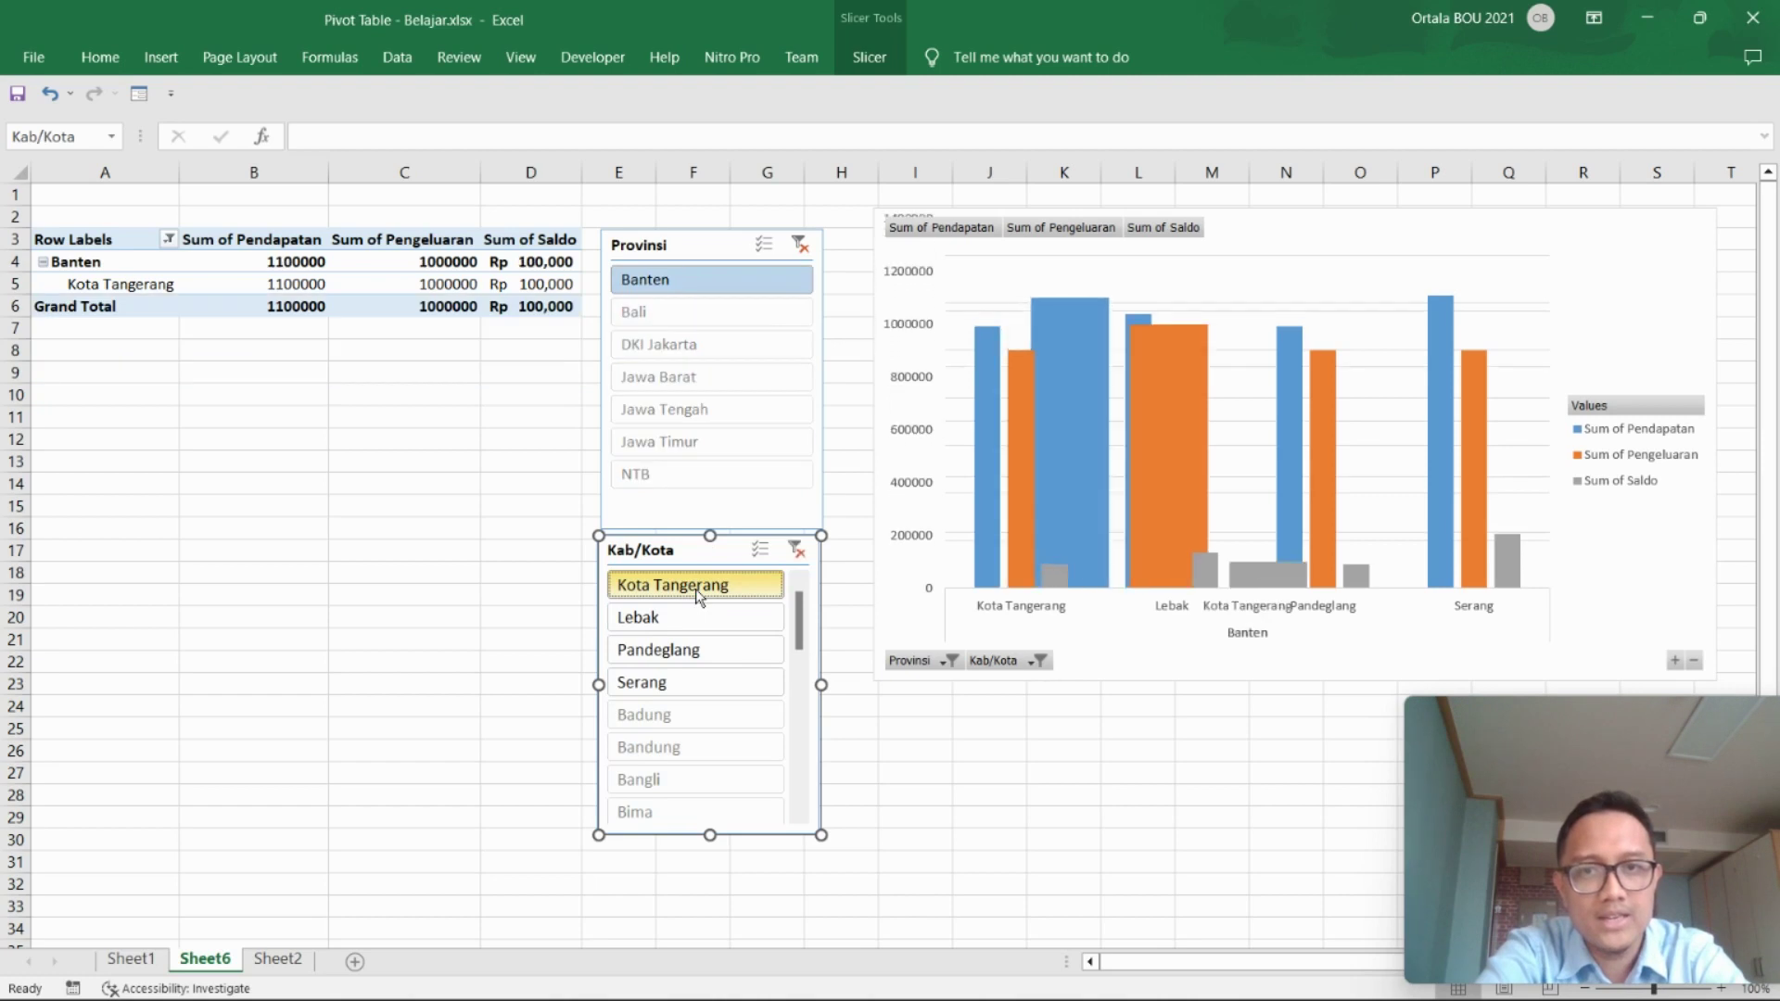
{"action": "left_click", "coordinate": [798, 550]}
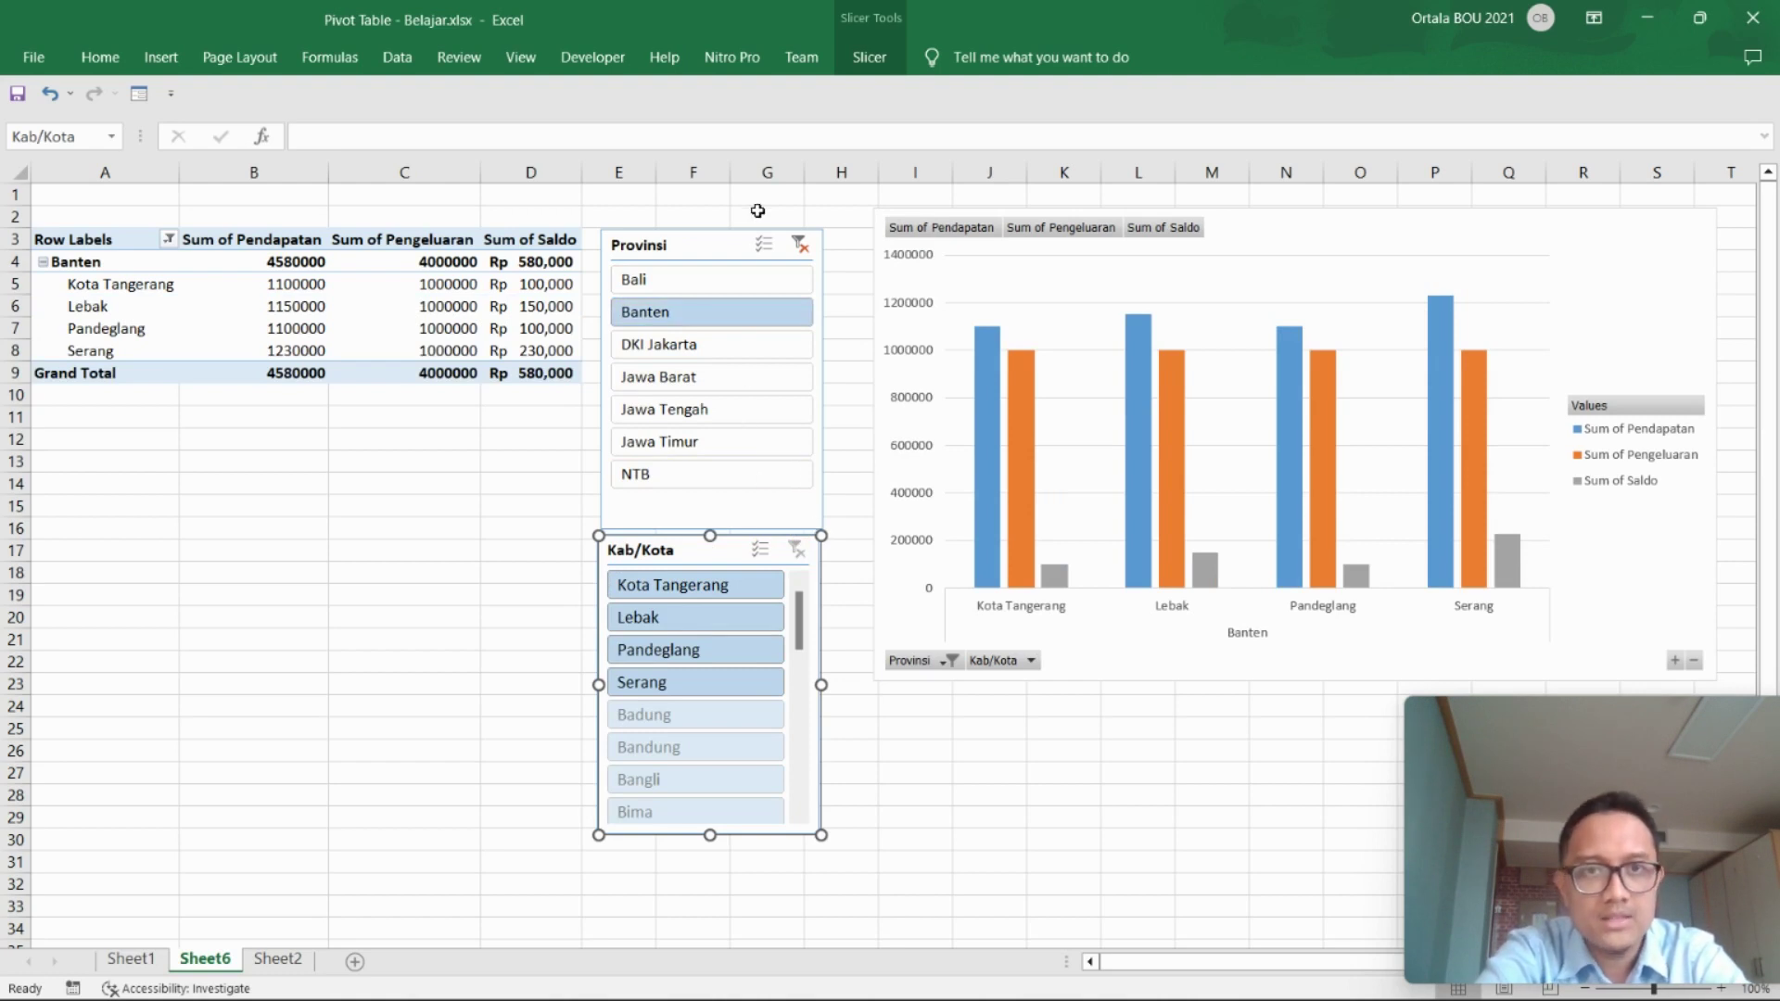
{"action": "left_click", "coordinate": [766, 245]}
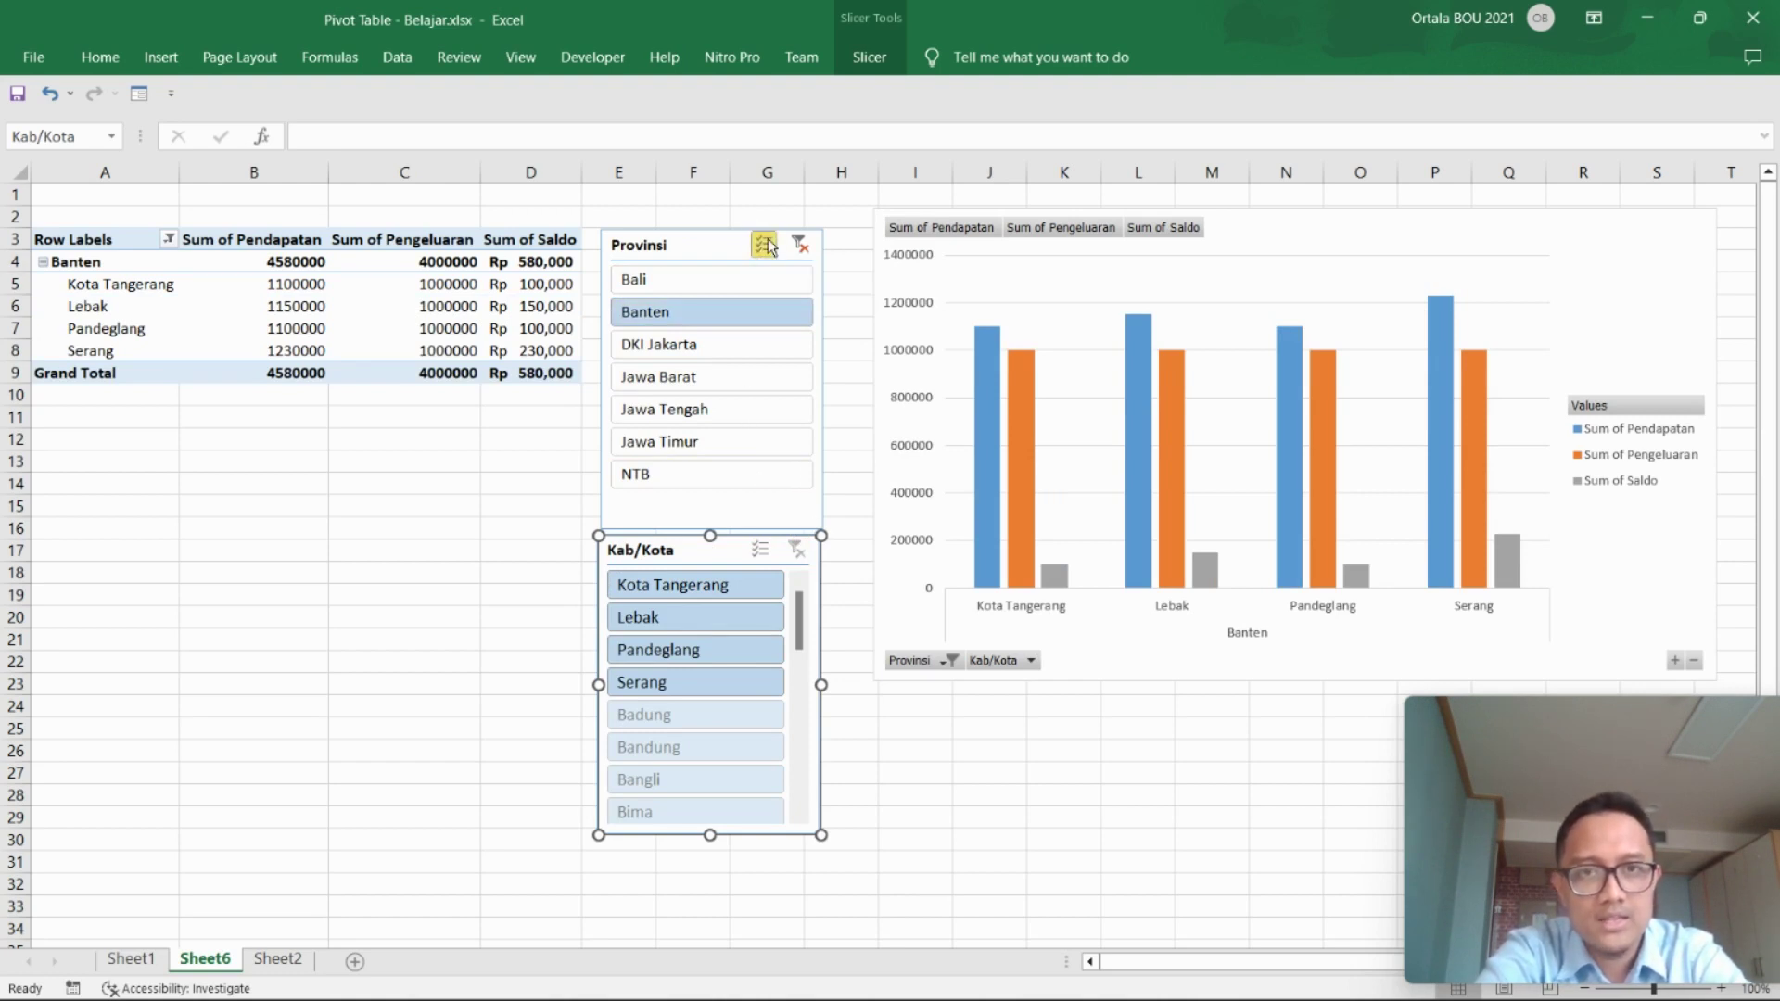
{"action": "left_click", "coordinate": [705, 345]}
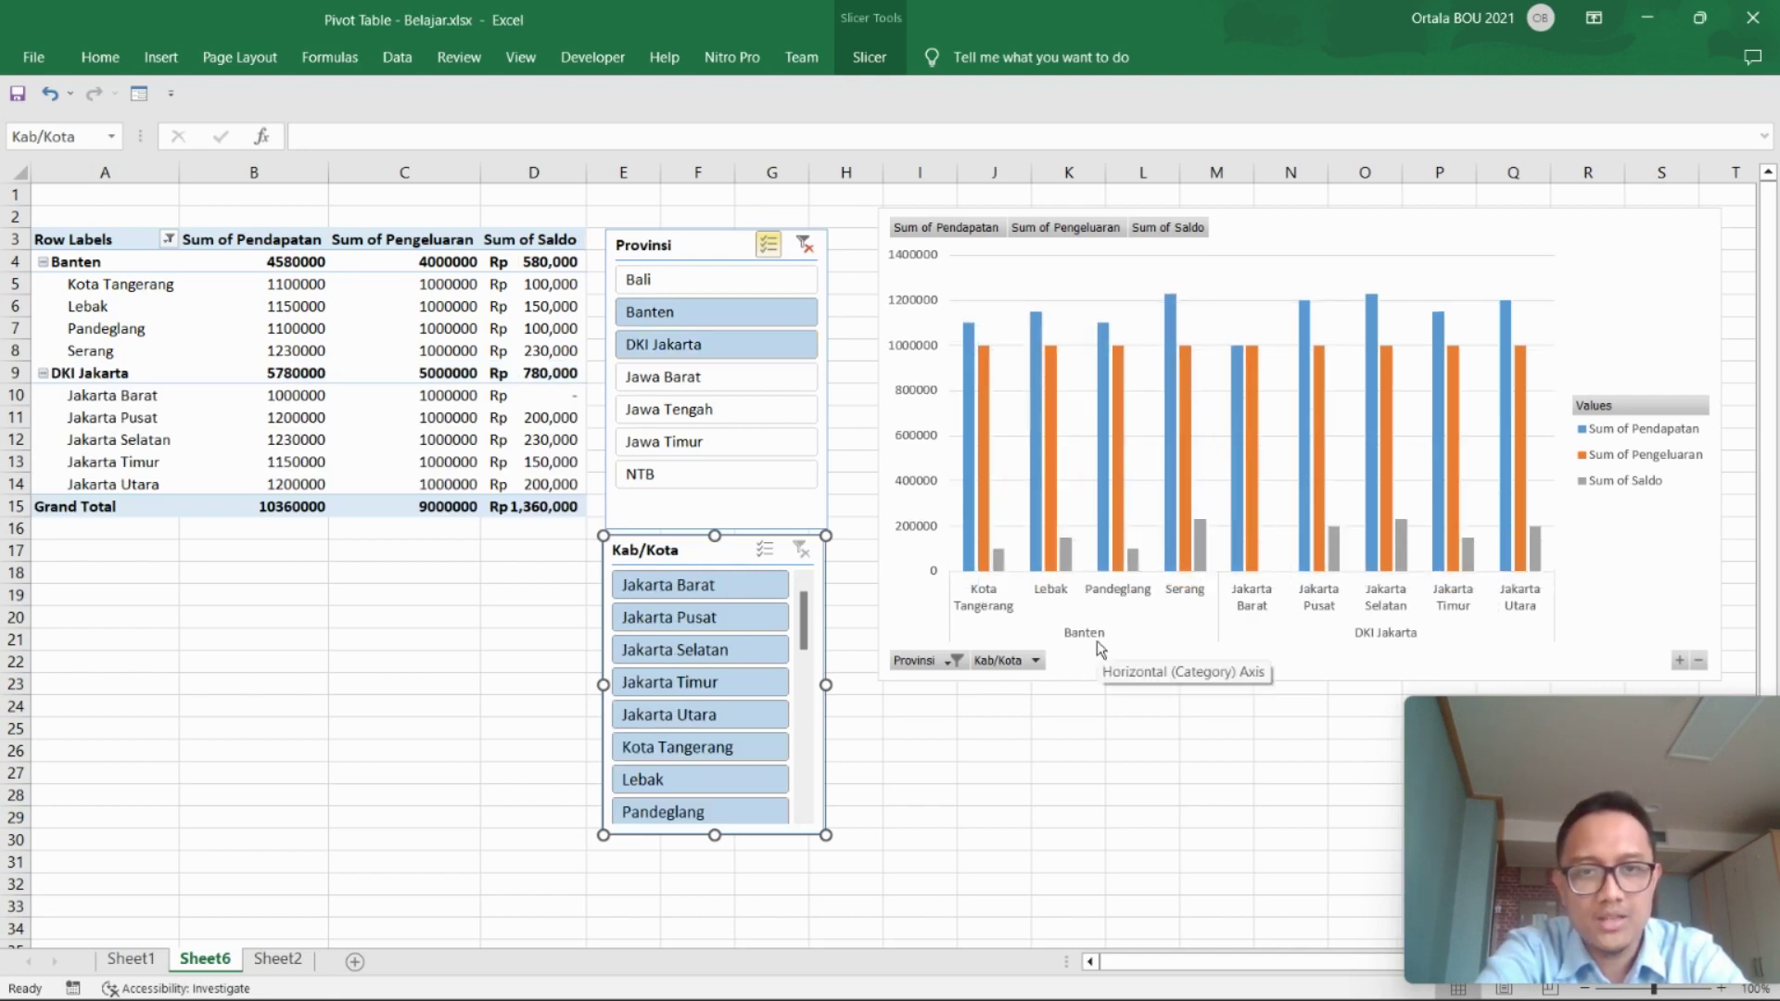
{"action": "left_click", "coordinate": [804, 245]}
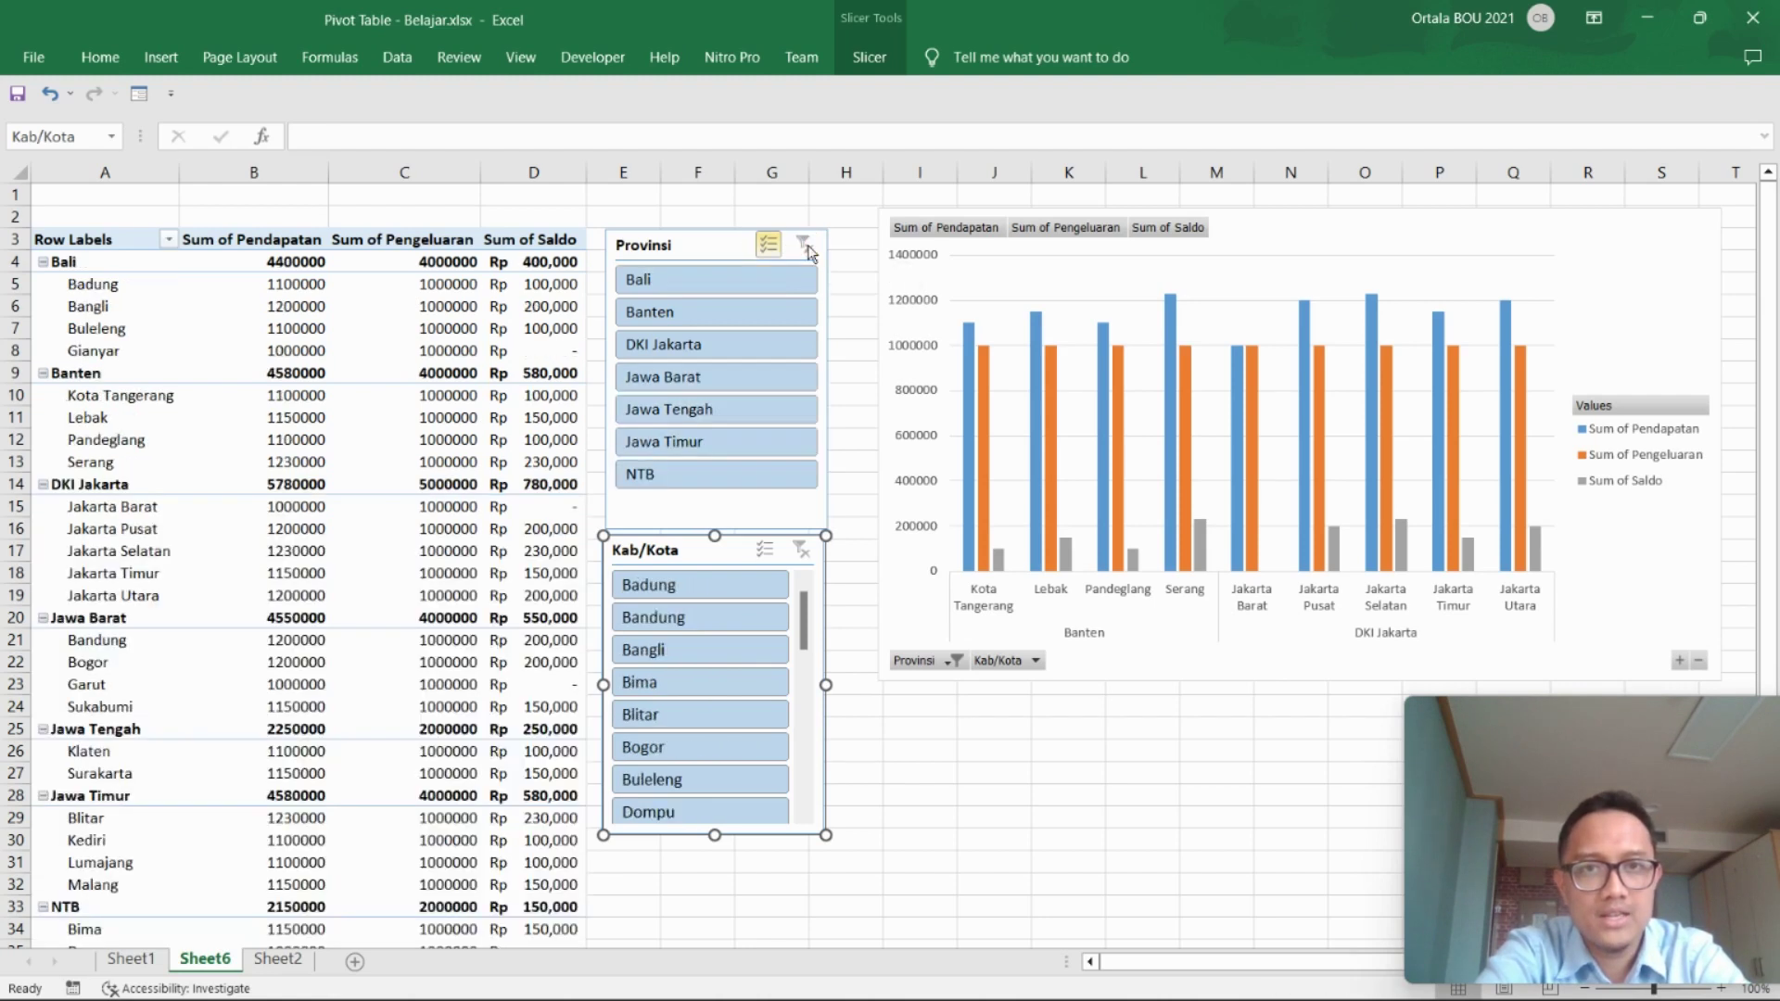